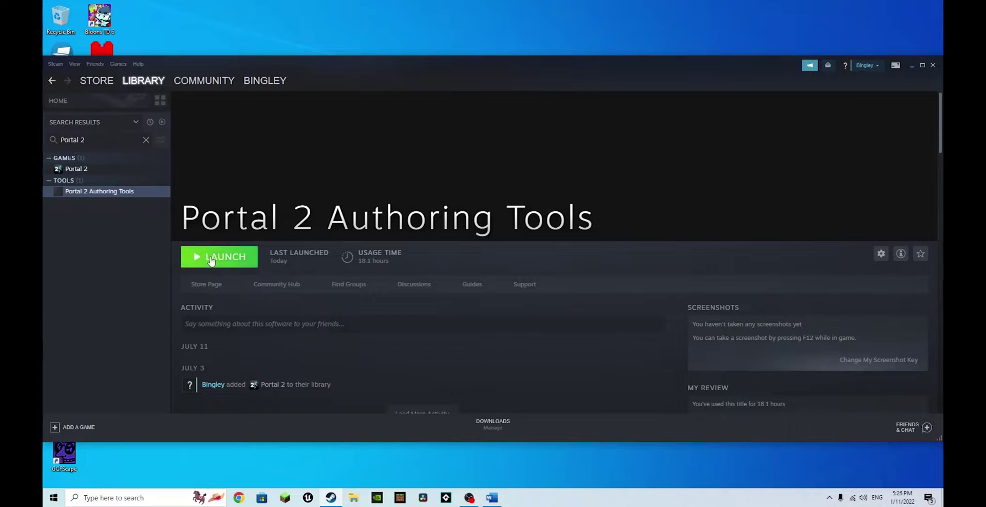
Launch Portal 2 Authoring Tools from the Steam library and close the Steam window
{"action": "left_click", "coordinate": [220, 256]}
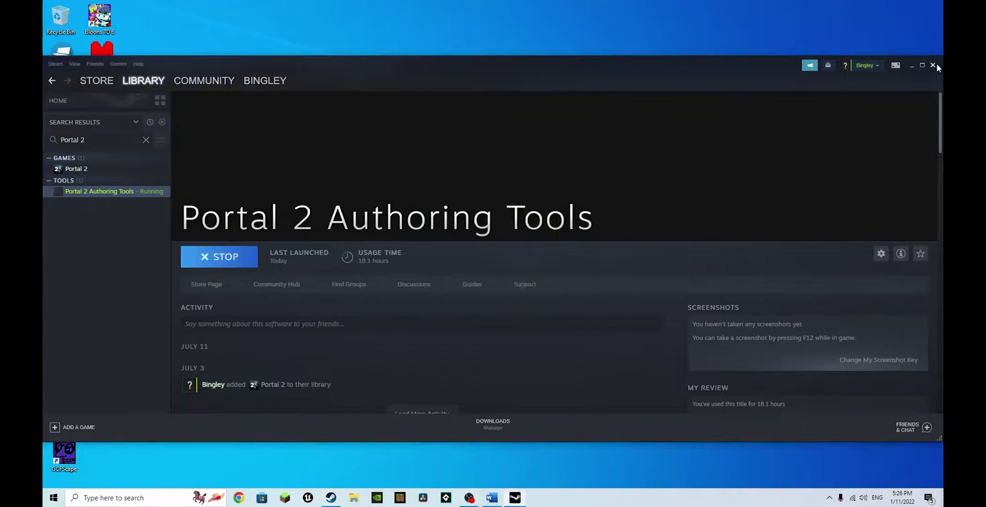
{"action": "left_click", "coordinate": [935, 64]}
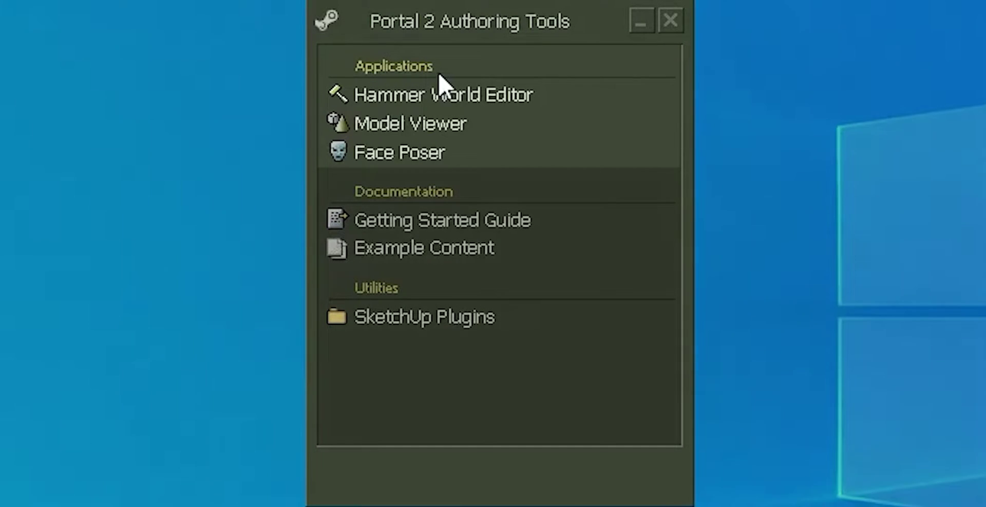
Look through the launcher's applications and documentation entries, and view the contents of the SketchUp Plugins folder
{"action": "left_click", "coordinate": [498, 97]}
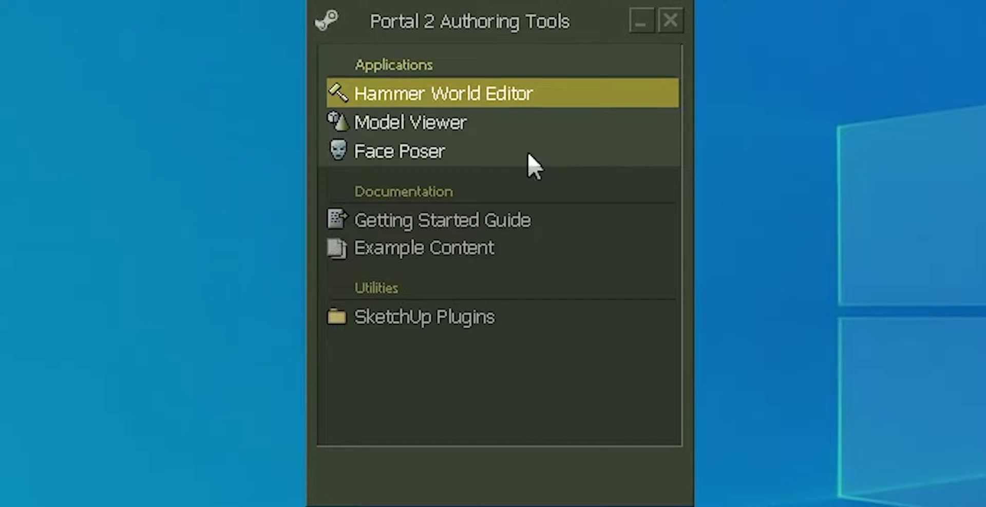
{"action": "double_click", "coordinate": [455, 122]}
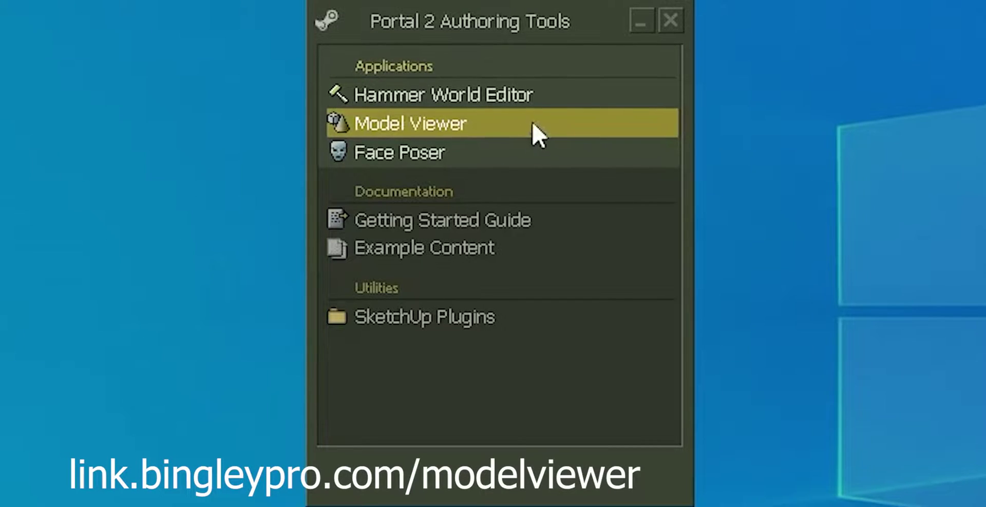
{"action": "left_click", "coordinate": [485, 146]}
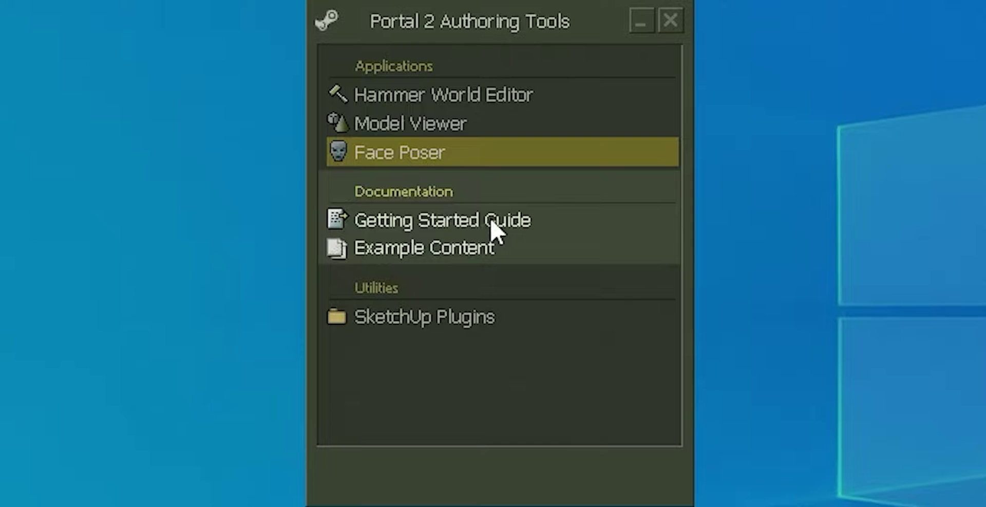
{"action": "left_click", "coordinate": [491, 219]}
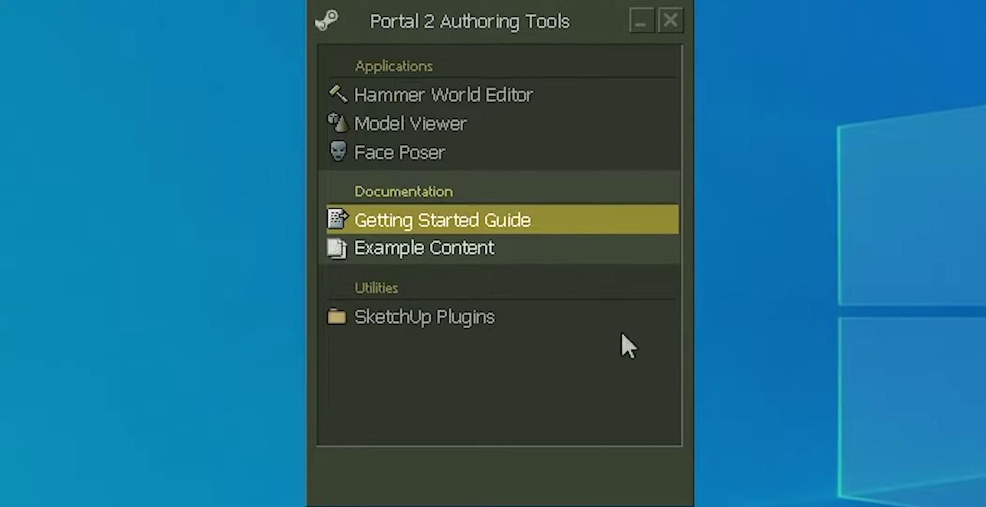
{"action": "left_click", "coordinate": [493, 247]}
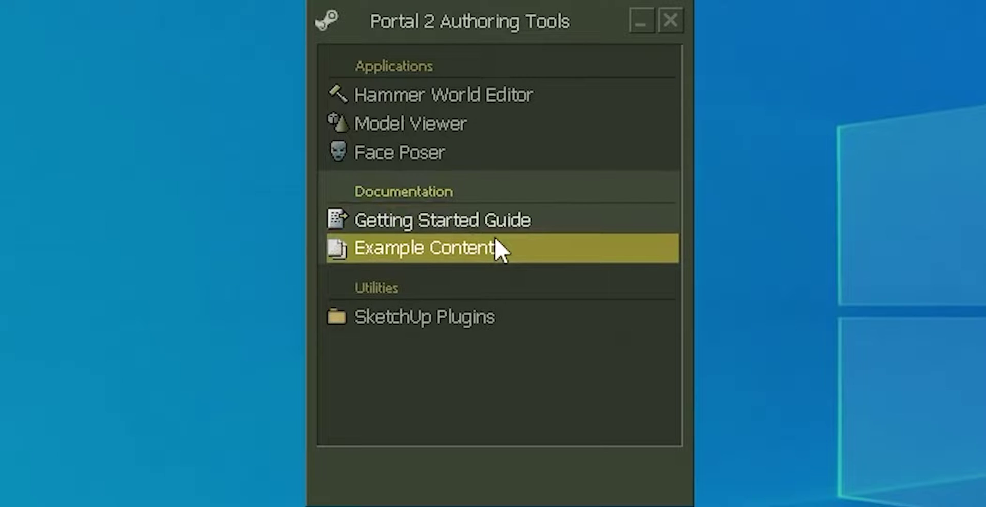
{"action": "double_click", "coordinate": [496, 249]}
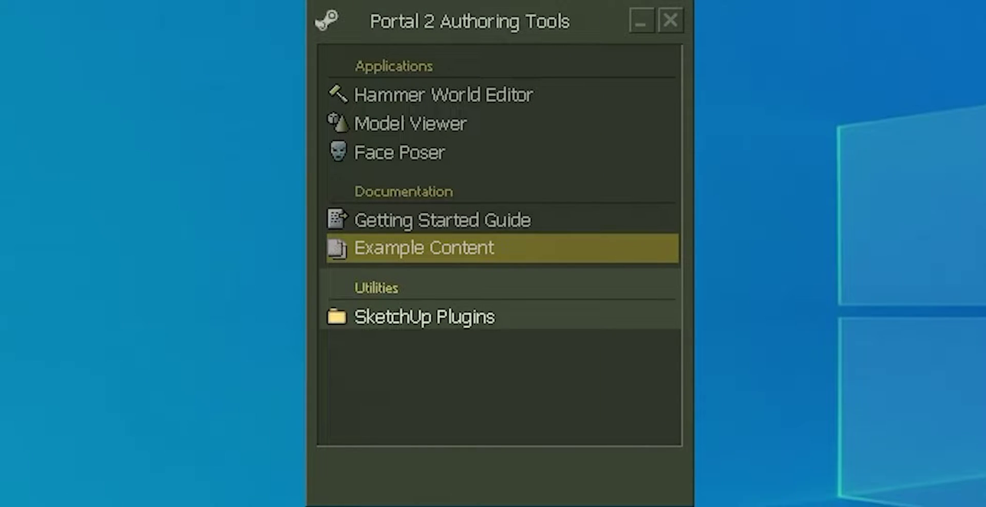
{"action": "left_click", "coordinate": [416, 317]}
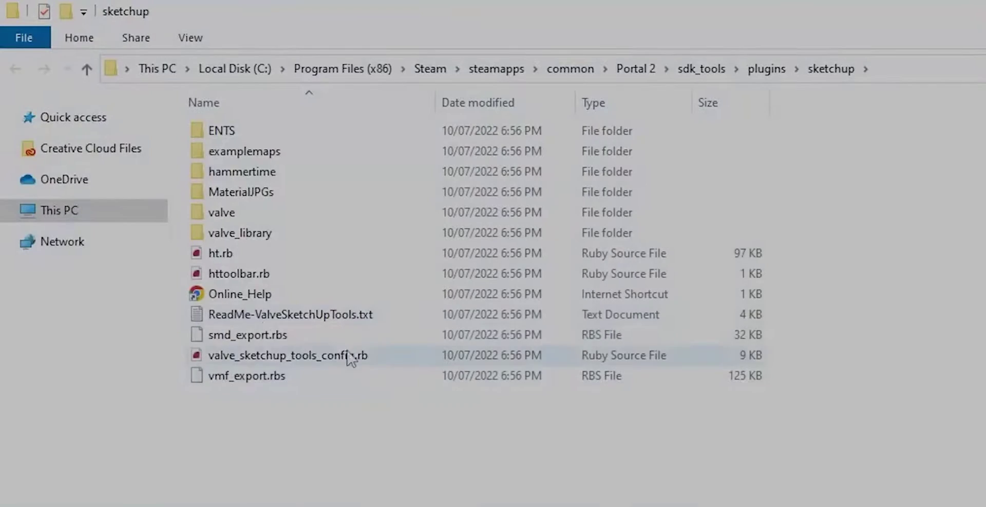
{"action": "left_click", "coordinate": [272, 321]}
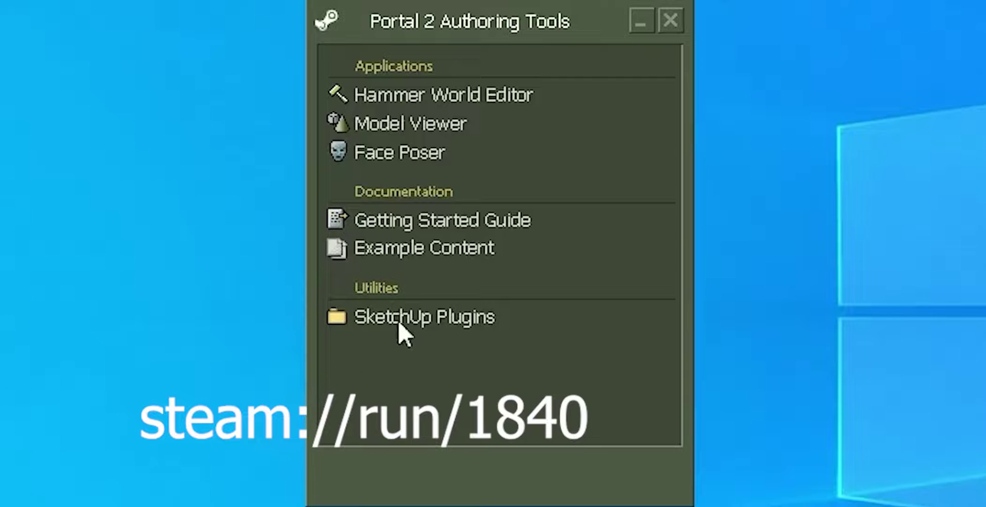
Switch to the Hammer World Editor and create a new map
{"action": "left_click", "coordinate": [515, 92]}
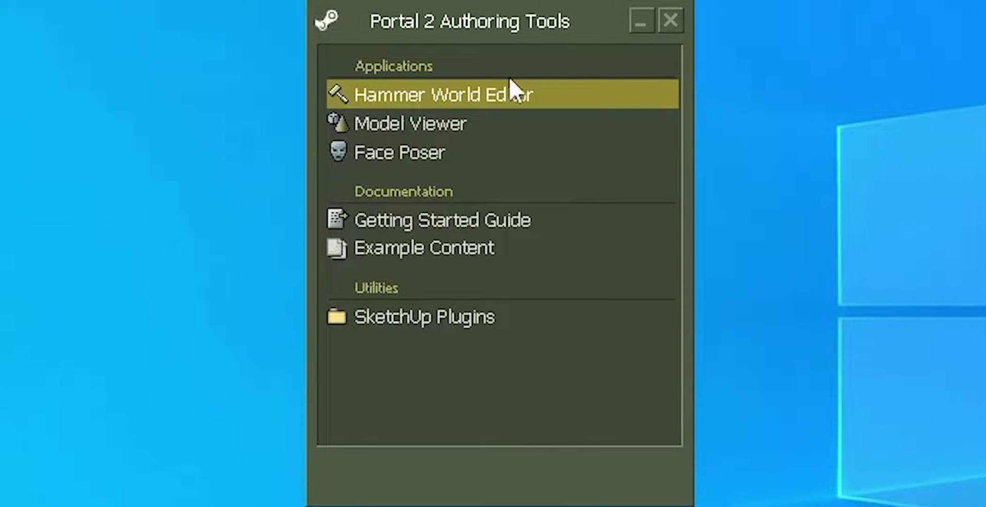
{"action": "double_click", "coordinate": [518, 98]}
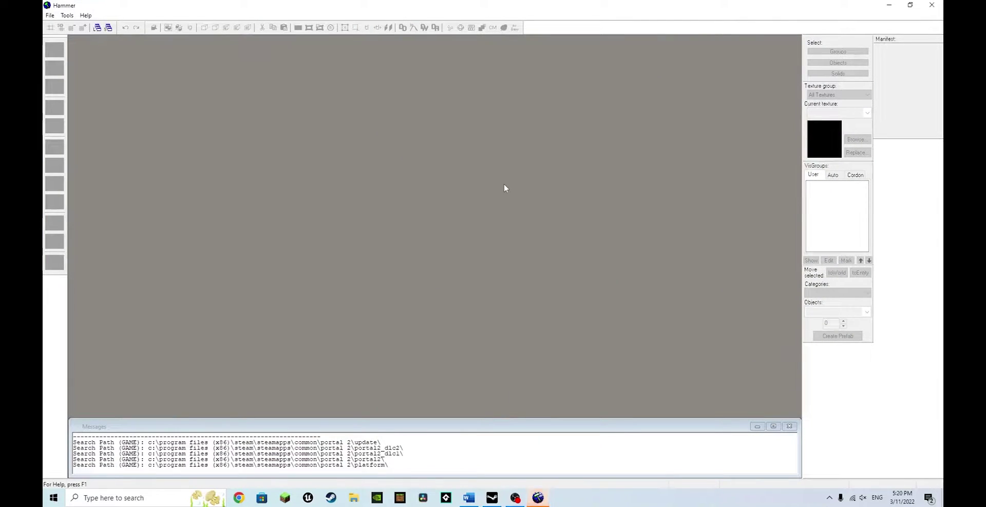
{"action": "left_click", "coordinate": [50, 16]}
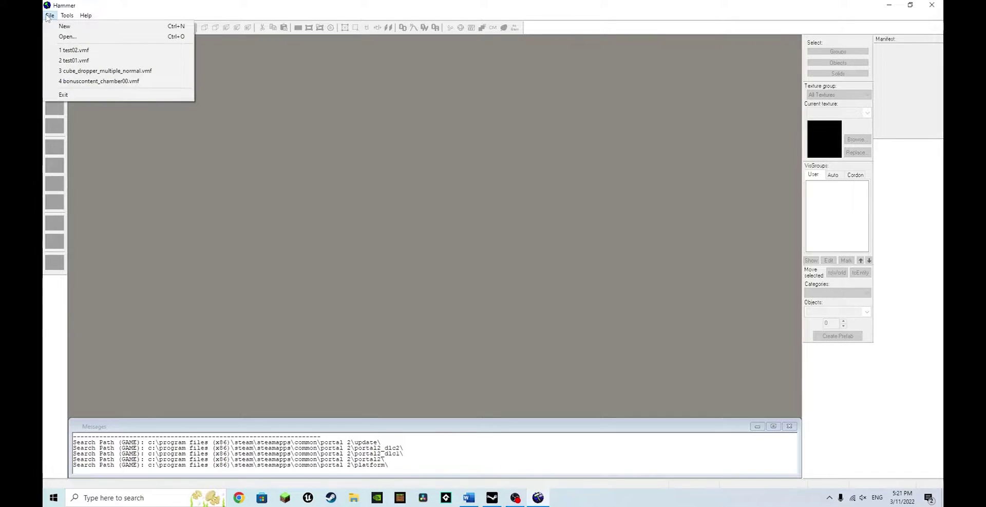
{"action": "left_click", "coordinate": [56, 26]}
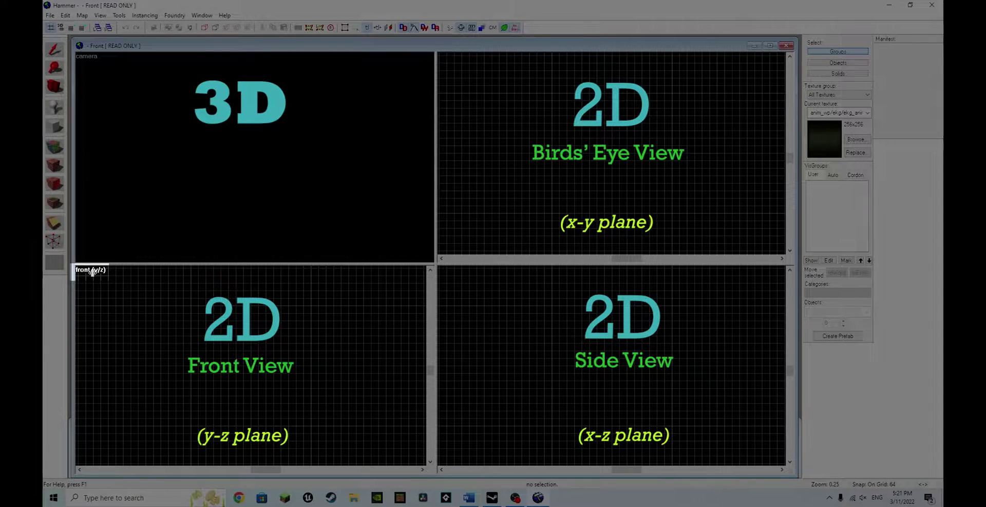
Review the view types available for the front viewport and set the camera viewport to 3D Textured
{"action": "left_click", "coordinate": [92, 271]}
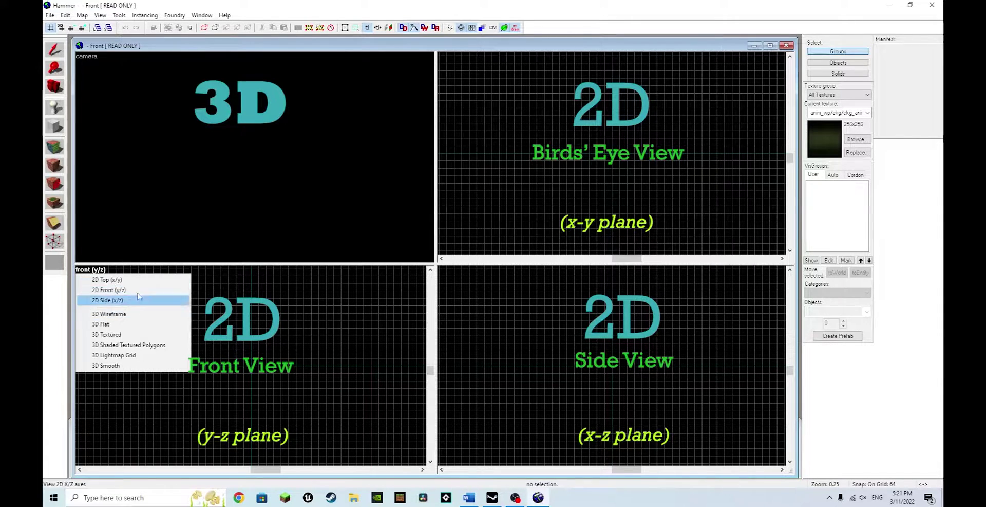
{"action": "left_click", "coordinate": [182, 118]}
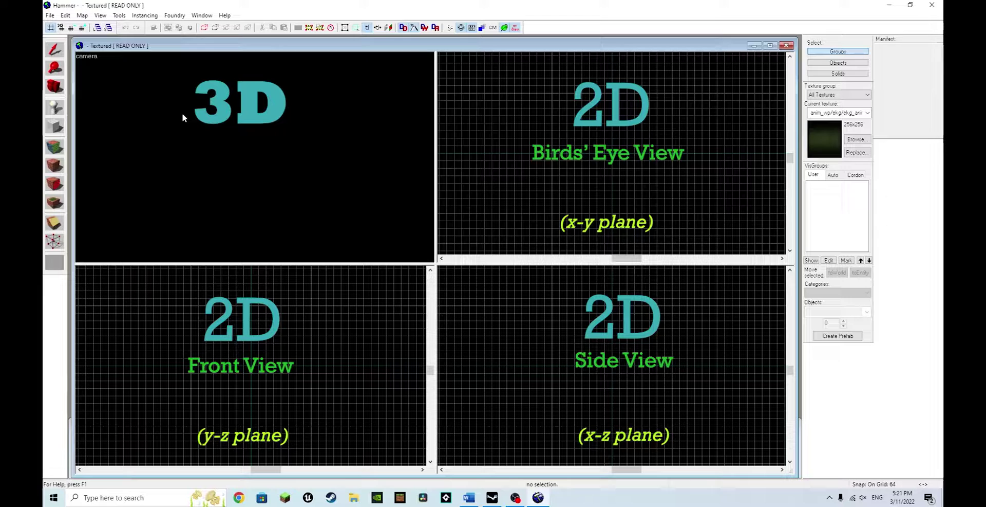
{"action": "left_click", "coordinate": [96, 59]}
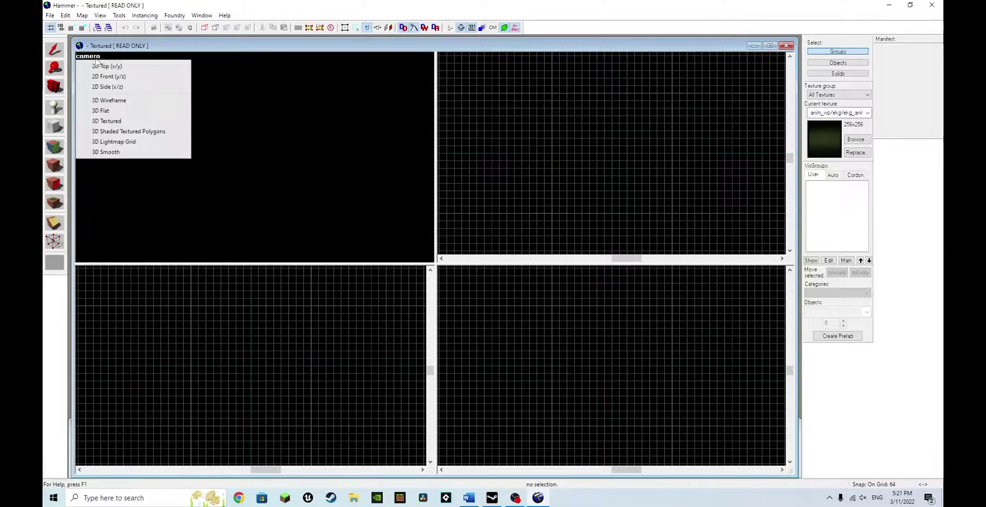
{"action": "left_click", "coordinate": [113, 121]}
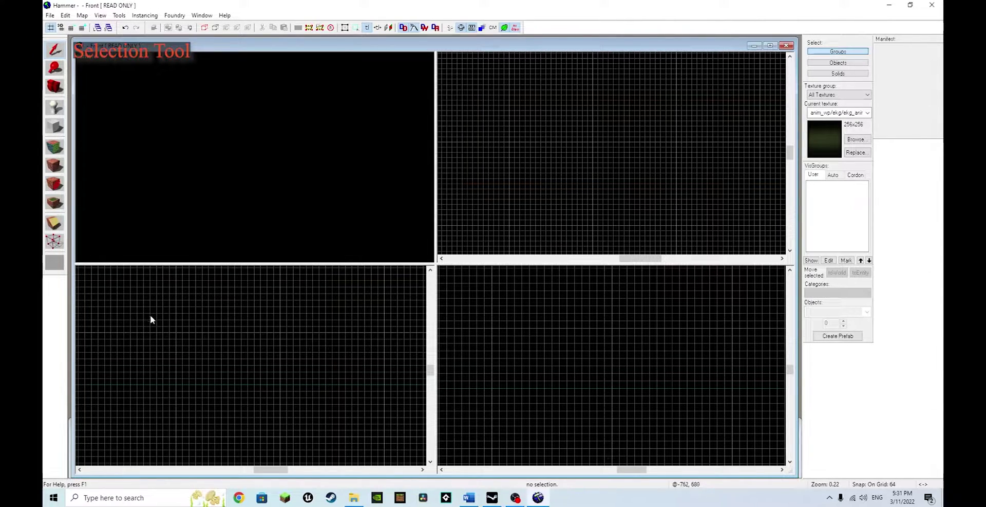
Try a rectangular selection in the front view with the Selection tool and cancel it
{"action": "left_click_drag", "start_coordinate": [147, 289], "coordinate": [321, 410]}
{"action": "key", "text": "Escape"}
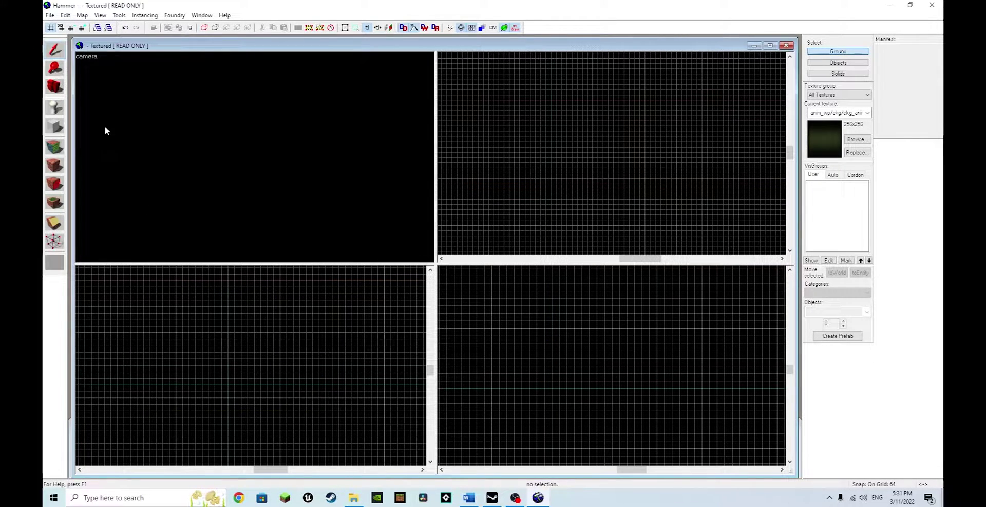
Zoom the front view in and out with the Magnify tool to examine the grid at different scales
{"action": "key", "text": "shift+g"}
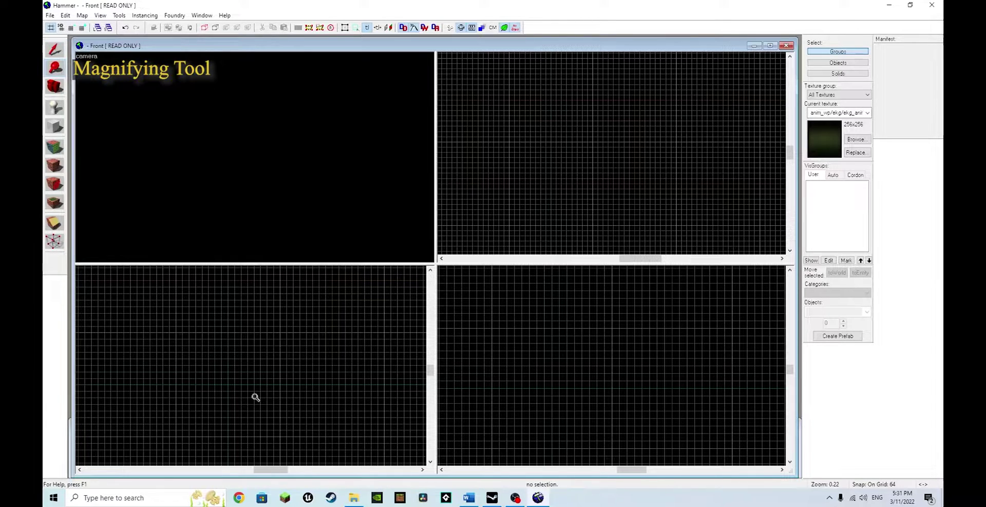
{"action": "scroll", "coordinate": [233, 365], "scroll_direction": "down", "scroll_amount": 4}
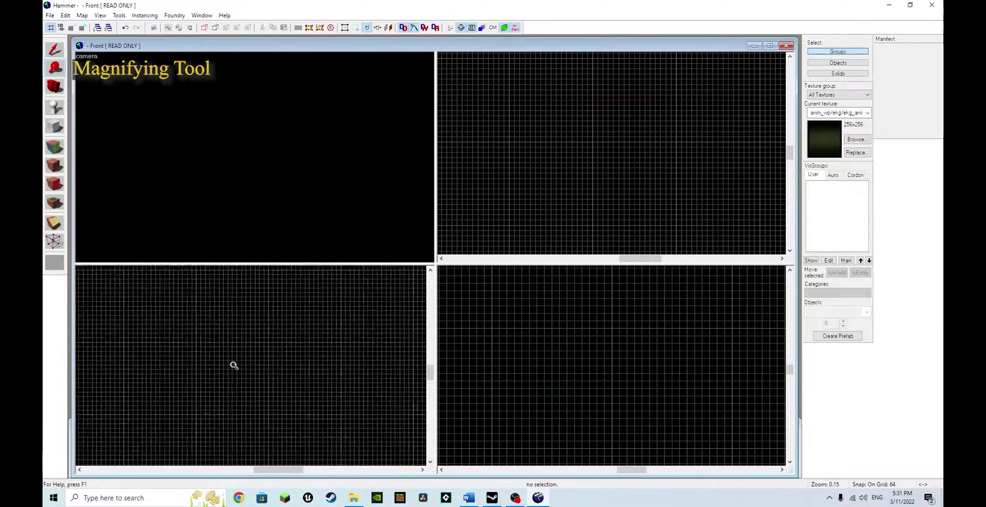
{"action": "scroll", "coordinate": [233, 374], "scroll_direction": "up", "scroll_amount": 5}
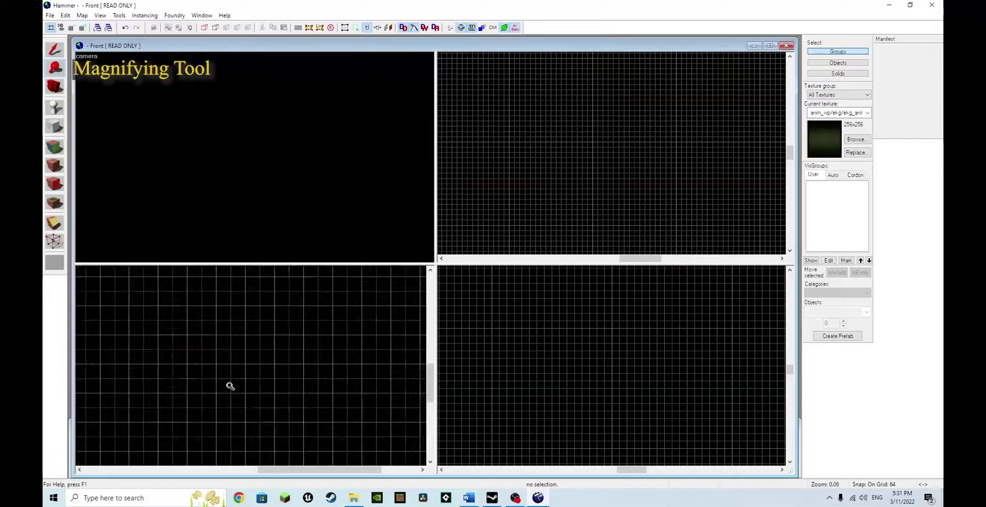
{"action": "scroll", "coordinate": [244, 361], "scroll_direction": "up", "scroll_amount": 5}
{"action": "right_click", "coordinate": [245, 349]}
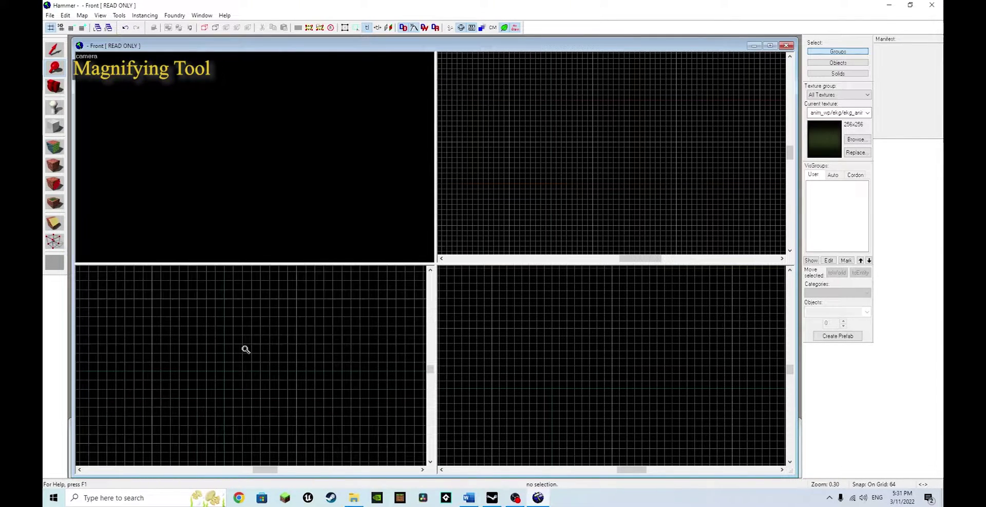
{"action": "right_click", "coordinate": [245, 350]}
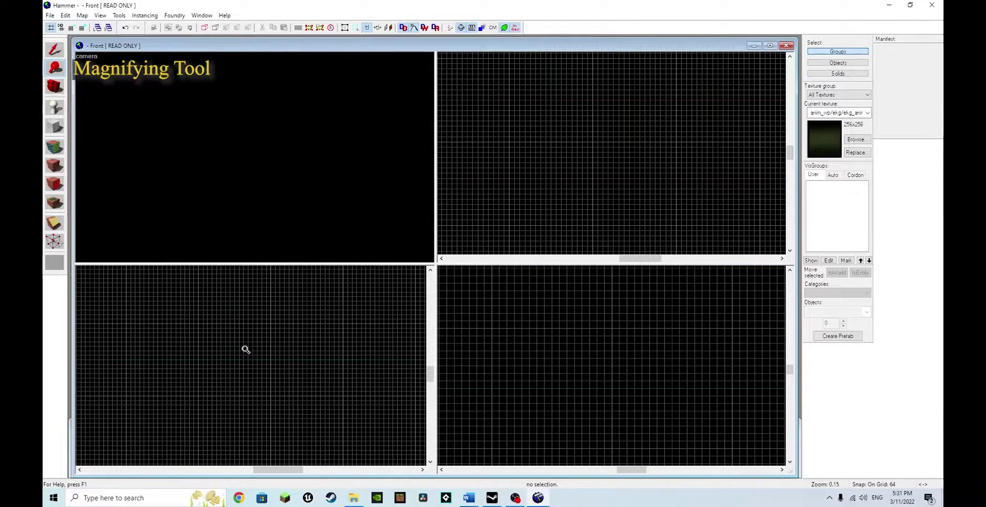
Position a camera near the grid origin in the front view with the Camera tool, aiming it up and to the left
{"action": "left_click", "coordinate": [55, 86]}
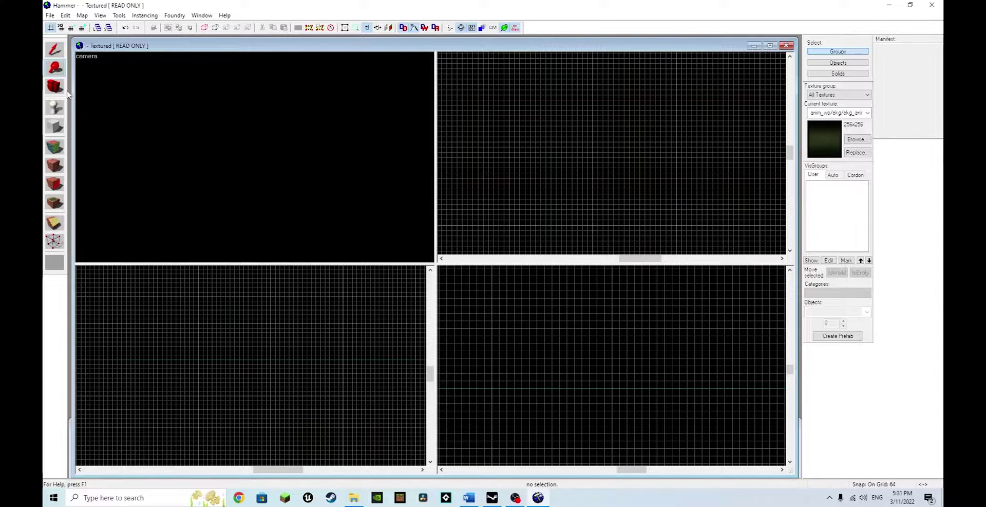
{"action": "scroll", "coordinate": [249, 385], "scroll_direction": "up", "scroll_amount": 5}
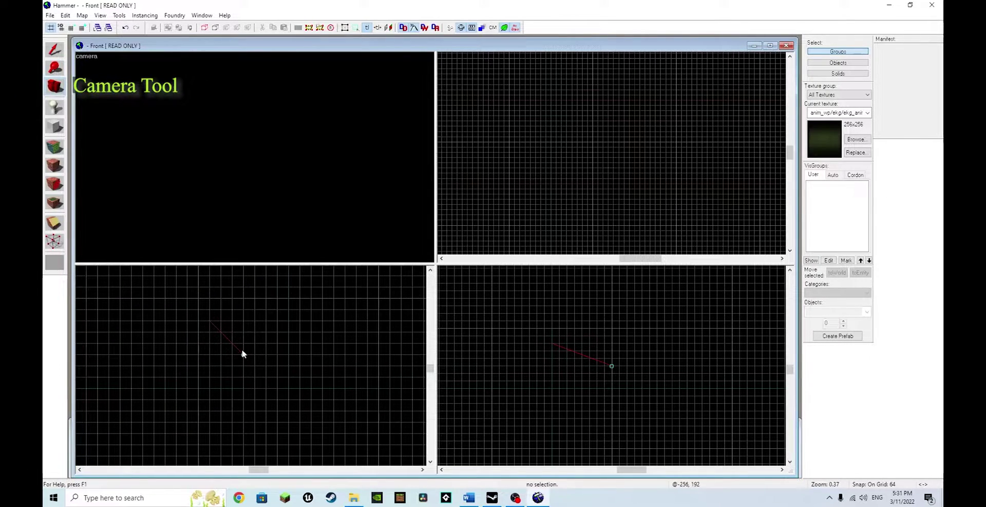
{"action": "mouse_move", "coordinate": [244, 355]}
{"action": "left_mouse_down"}
{"action": "mouse_move", "coordinate": [244, 377]}
{"action": "mouse_move", "coordinate": [300, 354]}
{"action": "mouse_move", "coordinate": [233, 399]}
{"action": "mouse_move", "coordinate": [278, 353]}
{"action": "mouse_move", "coordinate": [254, 389]}
{"action": "mouse_move", "coordinate": [275, 375]}
{"action": "mouse_move", "coordinate": [251, 366]}
{"action": "left_mouse_up"}
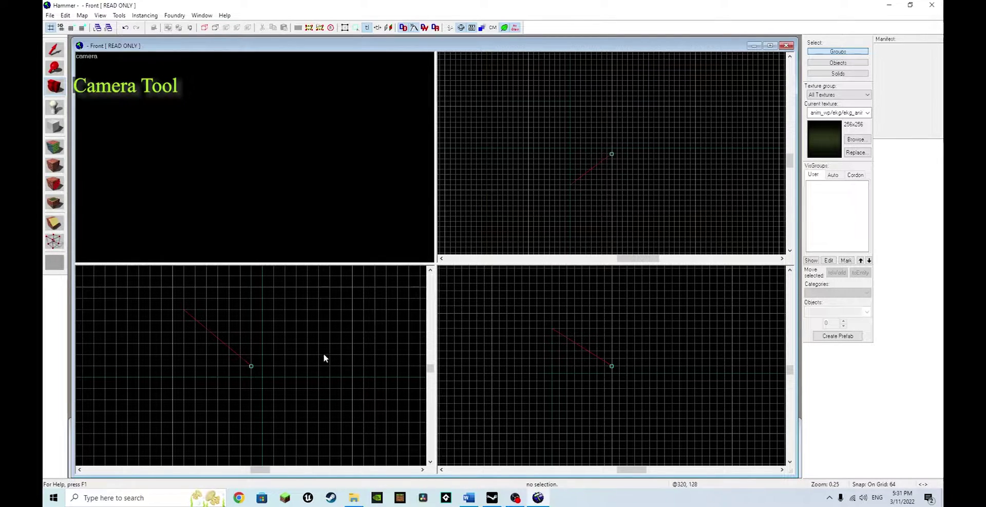
Place an info_player_start point entity at about -128, 128 in the front view and look through the available entity types
{"action": "left_click", "coordinate": [55, 107]}
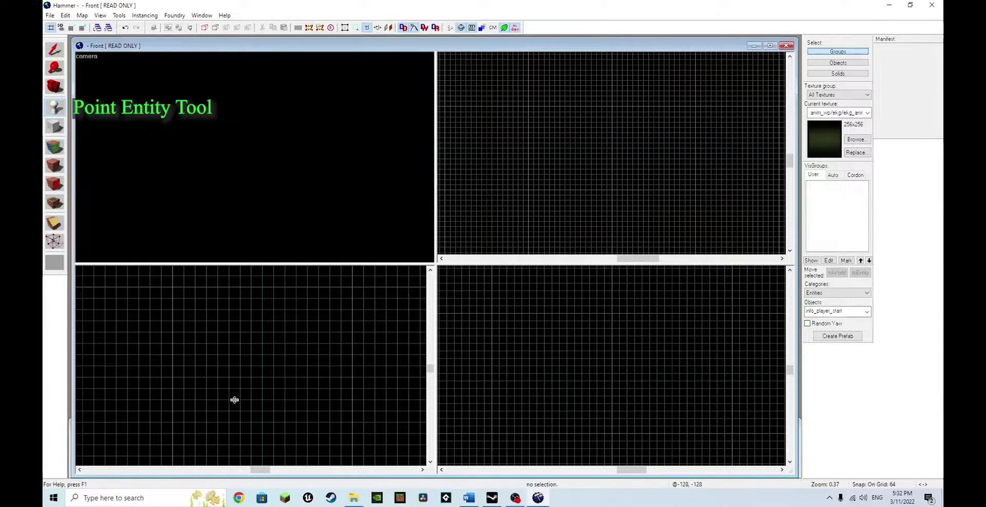
{"action": "left_click", "coordinate": [250, 354]}
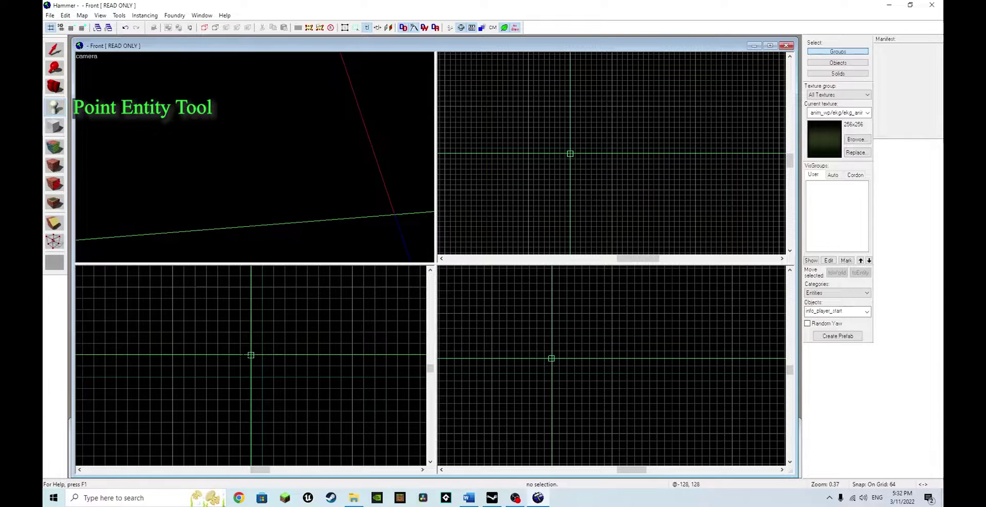
{"action": "key", "text": "Return"}
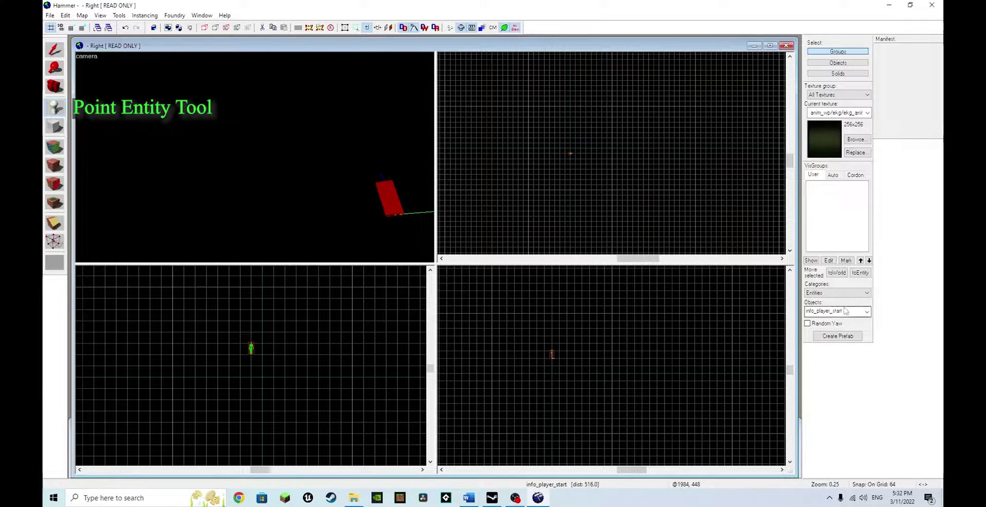
{"action": "left_click", "coordinate": [867, 312]}
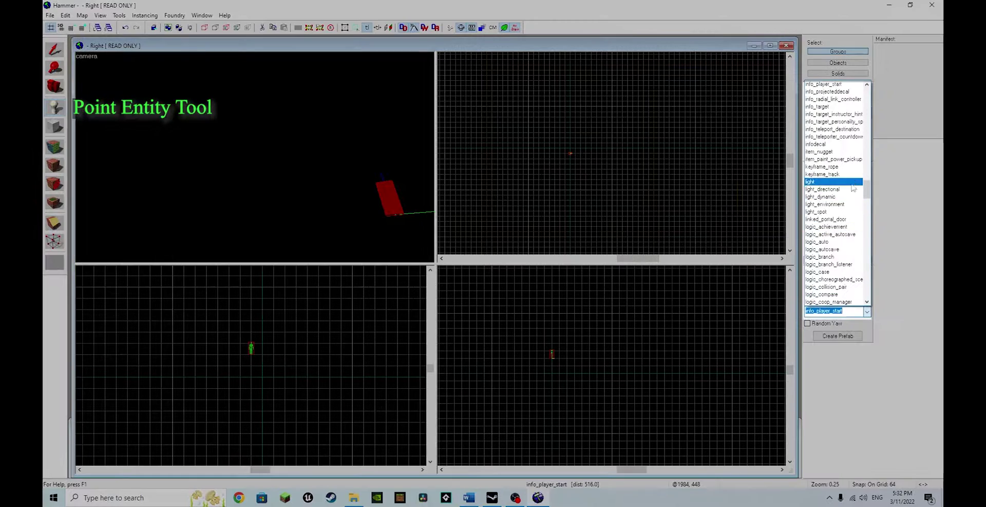
{"action": "left_click", "coordinate": [914, 333]}
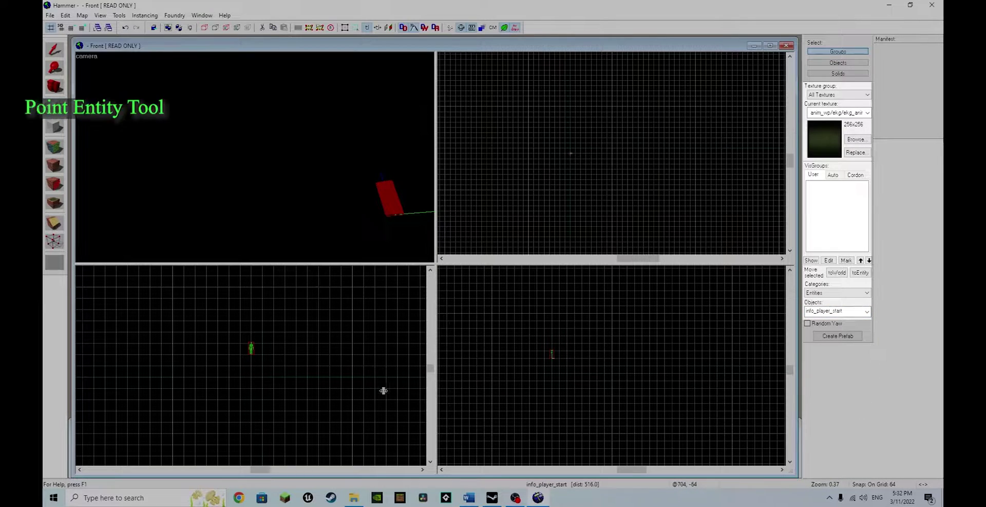
Outline a block about 576 by 640 units in the front view with the Block tool and look through the available primitive shapes
{"action": "left_click", "coordinate": [55, 129]}
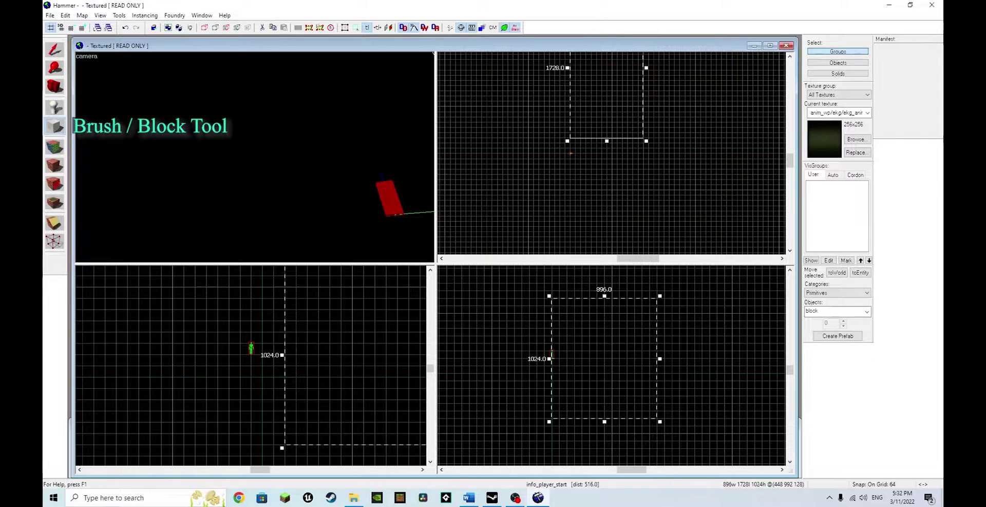
{"action": "left_click_drag", "start_coordinate": [150, 321], "coordinate": [255, 427]}
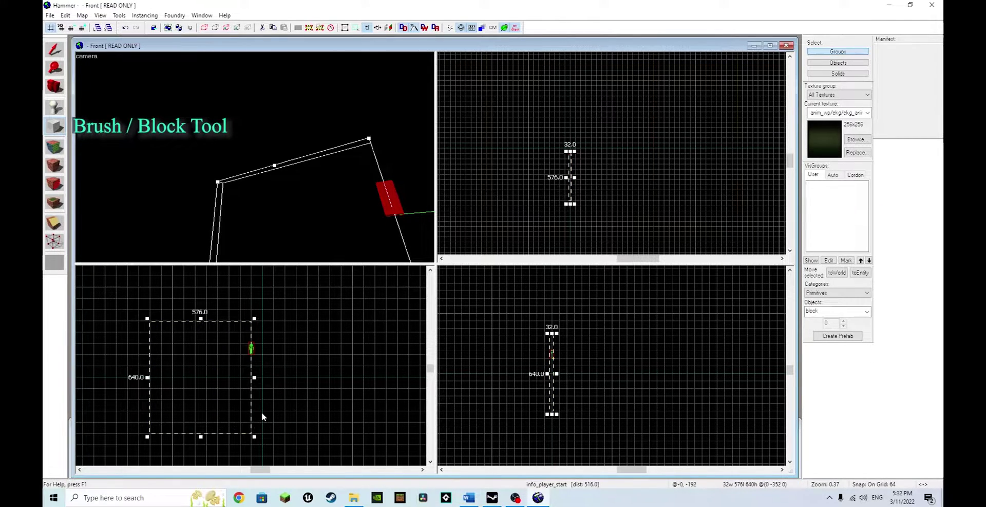
{"action": "left_click", "coordinate": [869, 311]}
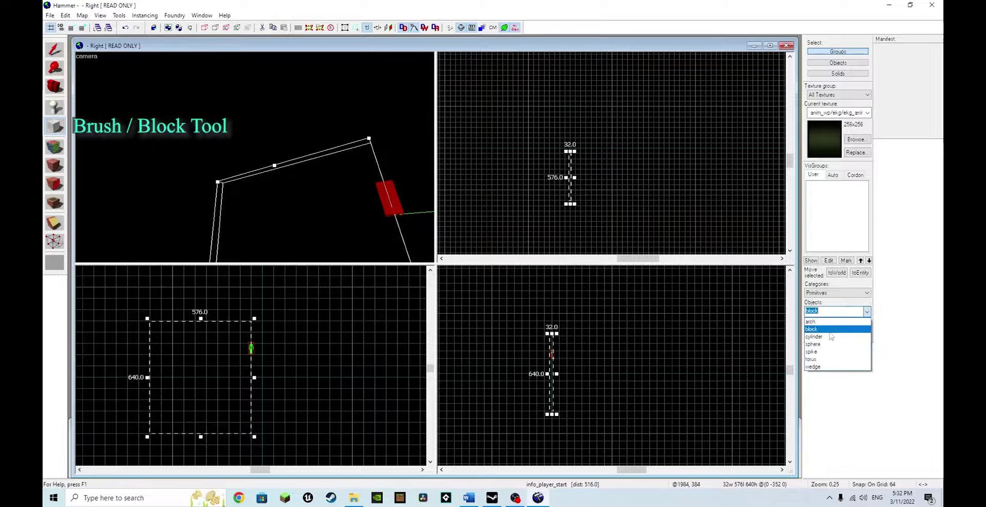
{"action": "left_click", "coordinate": [840, 301]}
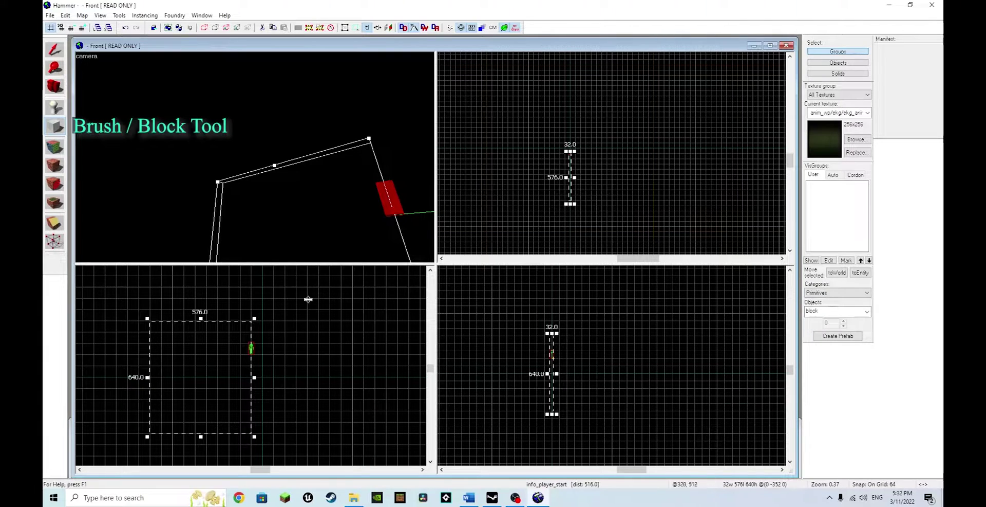
Widen the block outline to about 272 units in the top view and create the solid brush
{"action": "key", "text": "z"}
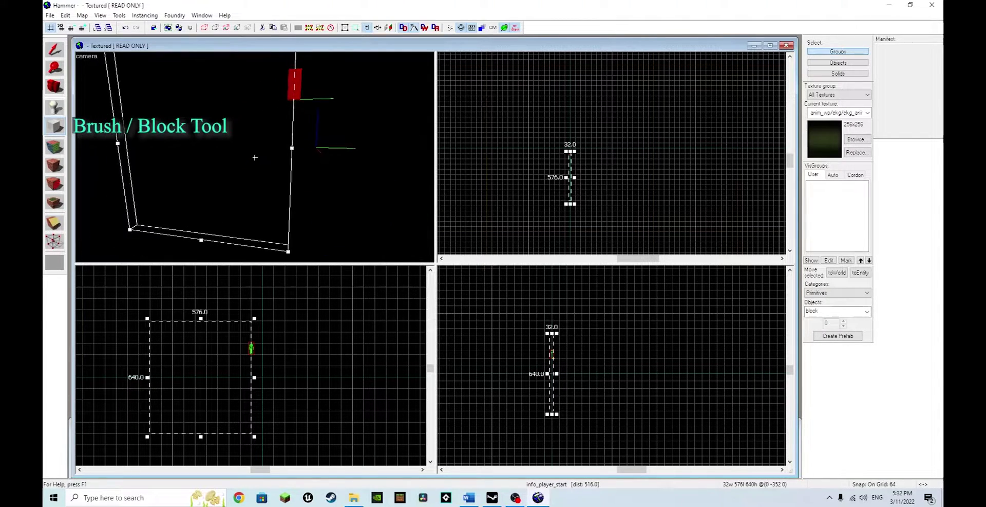
{"action": "key", "text": "z"}
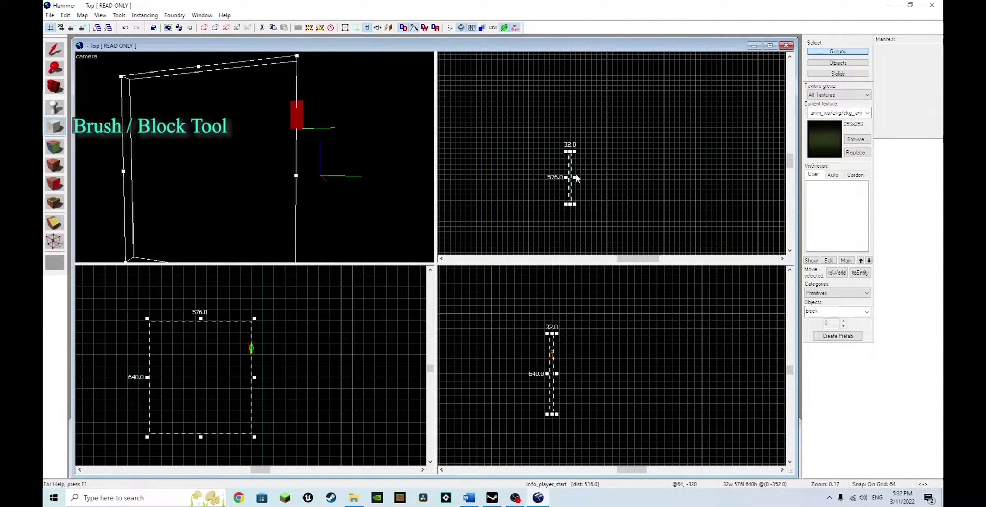
{"action": "left_click_drag", "start_coordinate": [574, 177], "coordinate": [595, 177]}
{"action": "key", "text": "Return"}
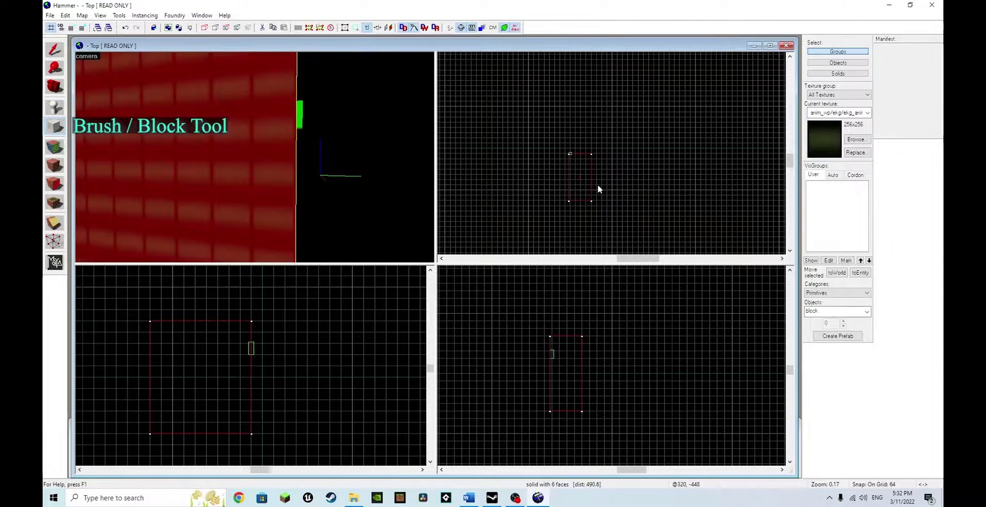
Narrow the new brush to 256 units wide in the front view with the Selection tool
{"action": "key", "text": "s"}
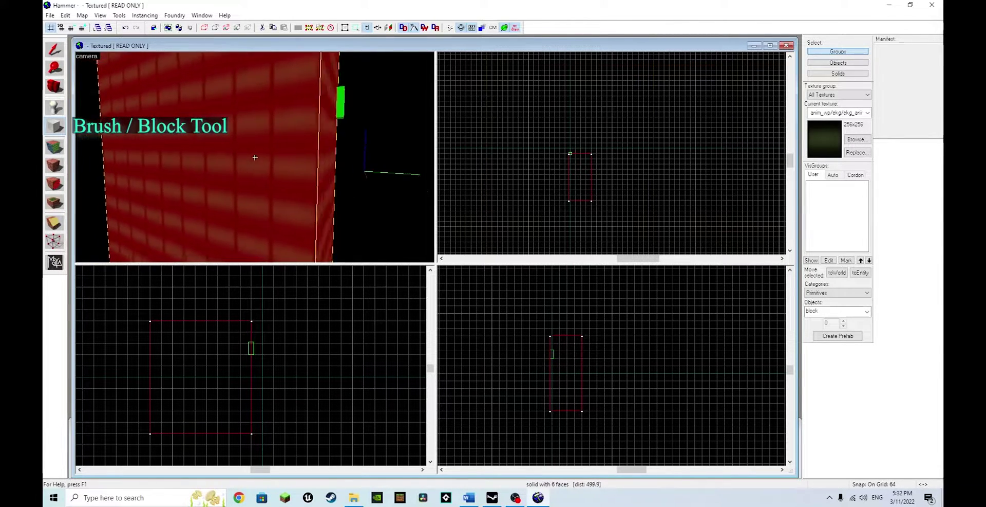
{"action": "key", "text": "z"}
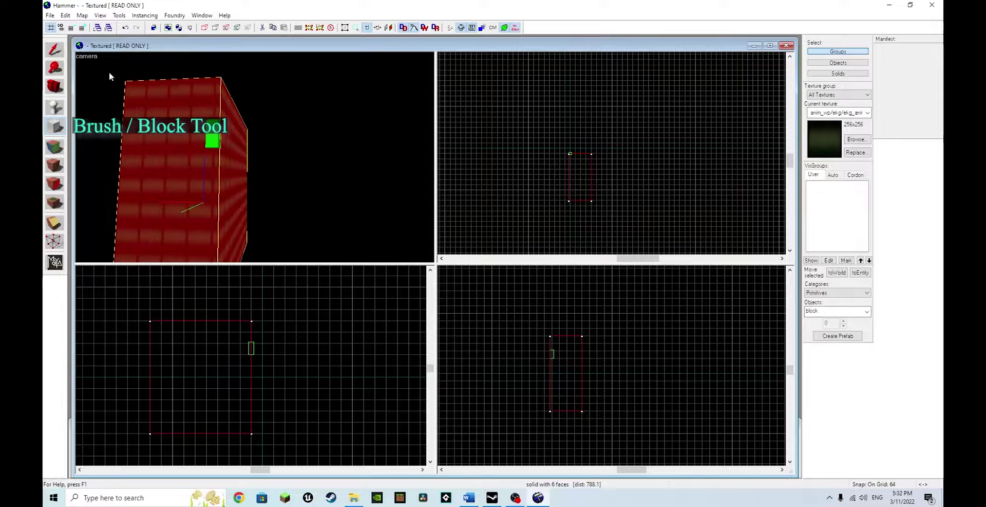
{"action": "left_click", "coordinate": [55, 49]}
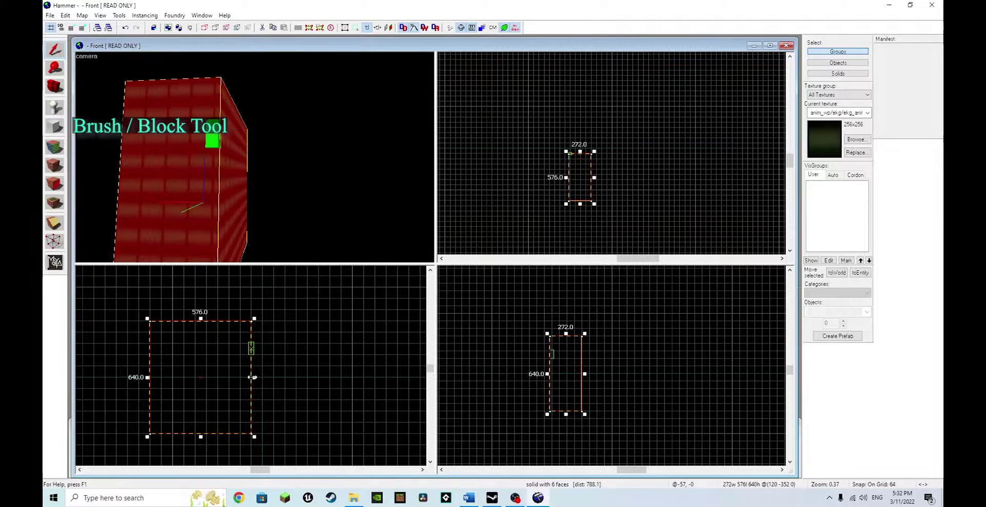
{"action": "left_click_drag", "start_coordinate": [252, 377], "coordinate": [194, 369]}
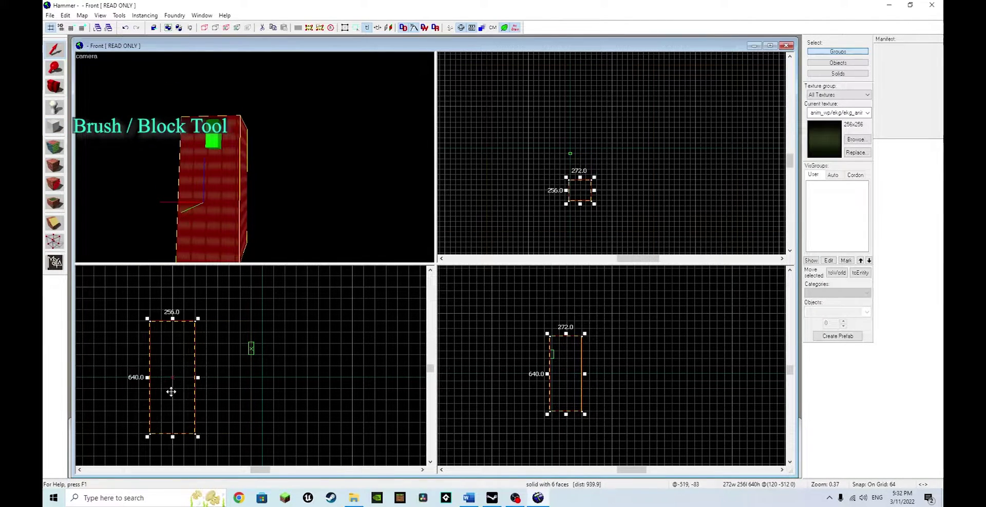
Apply the backpack/player/gesture/gesture_fistpump_blue texture to a single side face of the brush with the Face Edit tool and close the Face Edit Sheet
{"action": "left_click", "coordinate": [54, 147]}
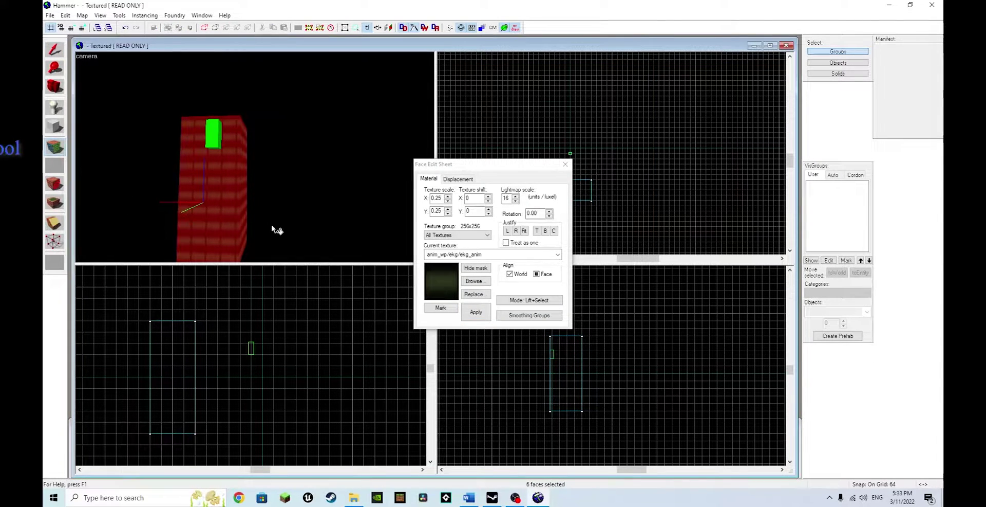
{"action": "left_click", "coordinate": [221, 200]}
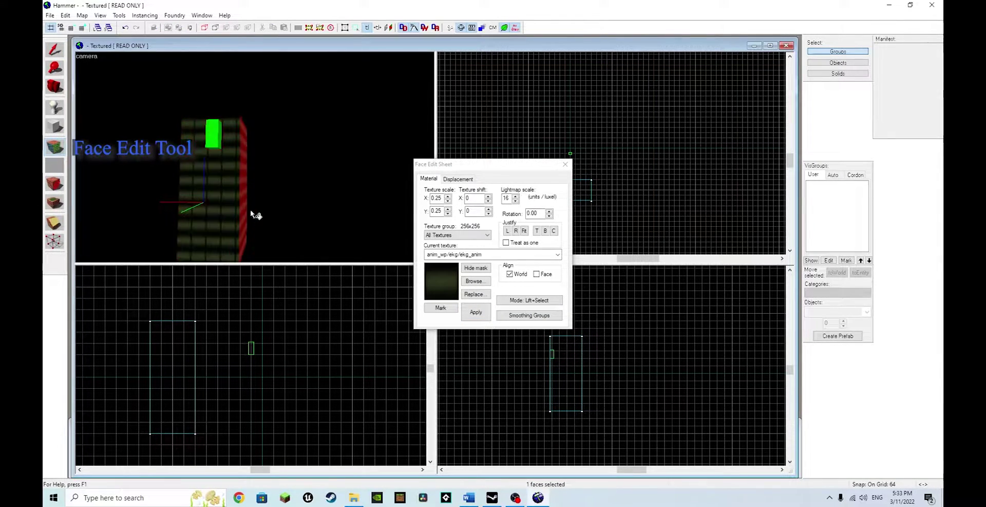
{"action": "left_click", "coordinate": [486, 281]}
{"action": "scroll", "coordinate": [498, 390], "scroll_direction": "down", "scroll_amount": 10}
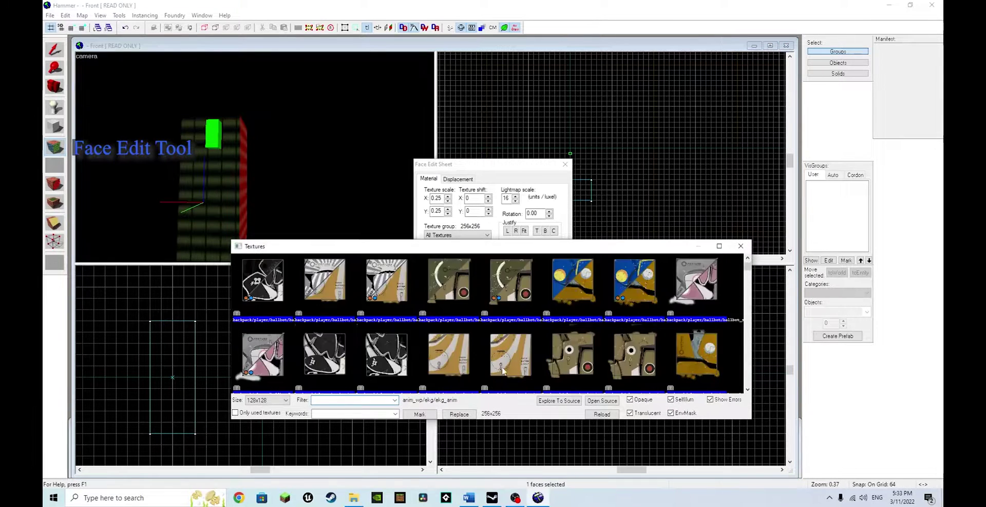
{"action": "double_click", "coordinate": [564, 352]}
{"action": "left_click", "coordinate": [486, 313]}
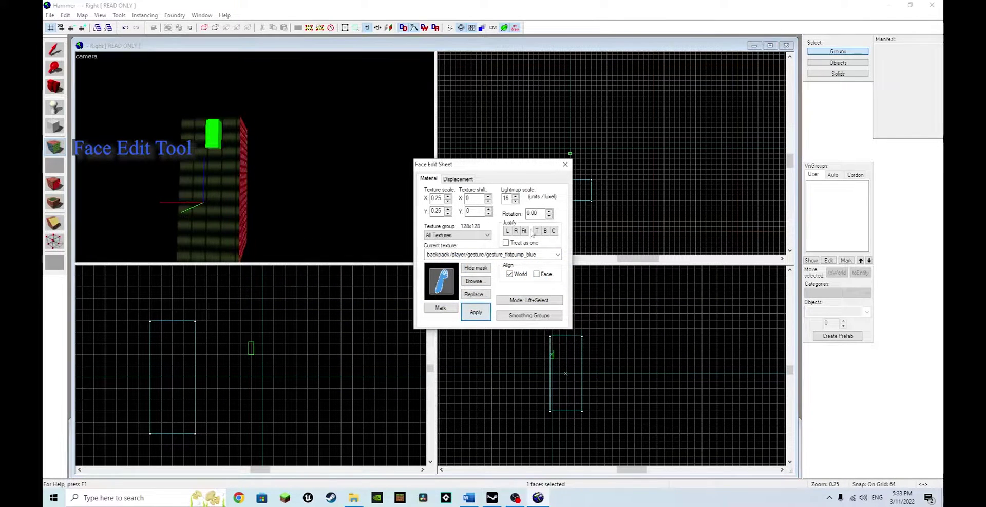
{"action": "key", "text": "z"}
{"action": "key", "text": "d"}
{"action": "key", "text": "d"}
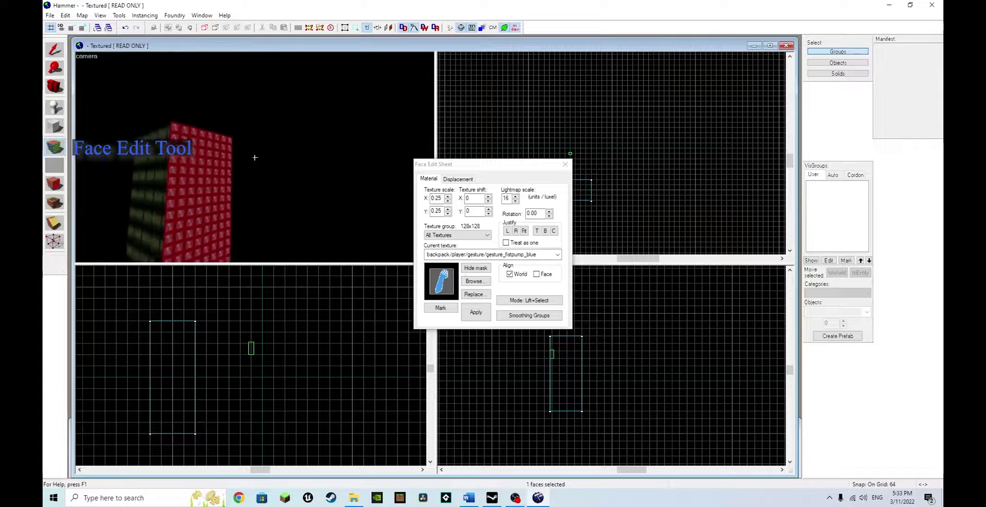
{"action": "key", "text": "w"}
{"action": "key", "text": "s"}
{"action": "key", "text": "z"}
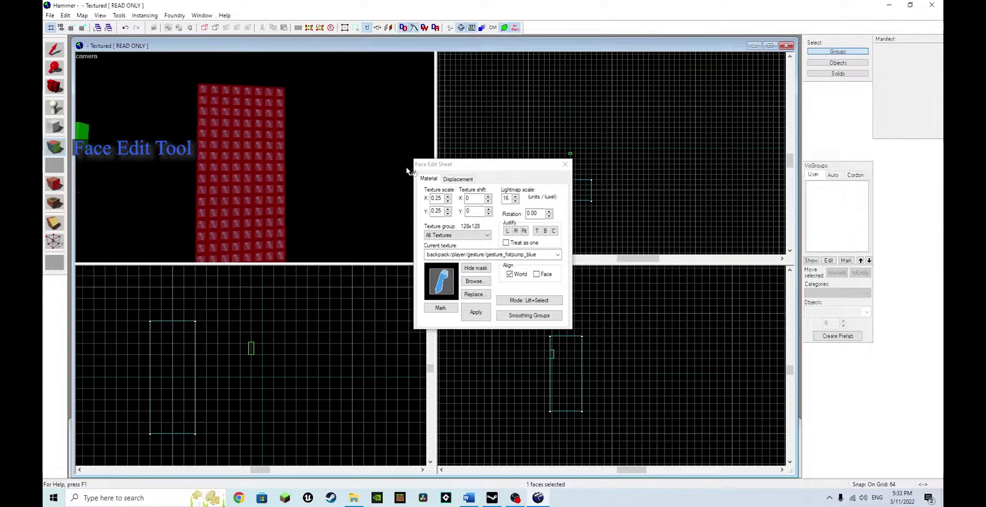
{"action": "left_click", "coordinate": [565, 165]}
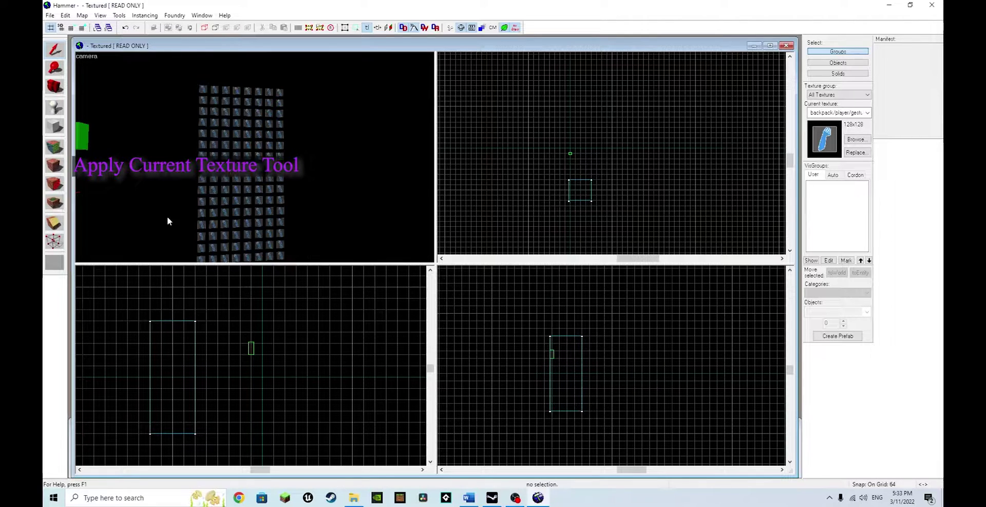
Choose anim_wp/framework/backpanels_color01b_vertex as the current texture
{"action": "left_click", "coordinate": [857, 139]}
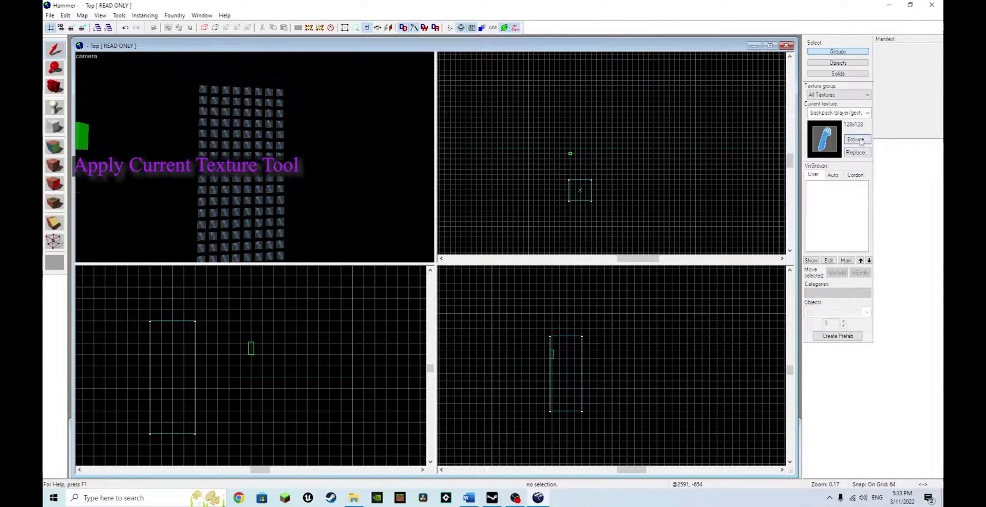
{"action": "left_click", "coordinate": [585, 332]}
{"action": "double_click", "coordinate": [576, 365]}
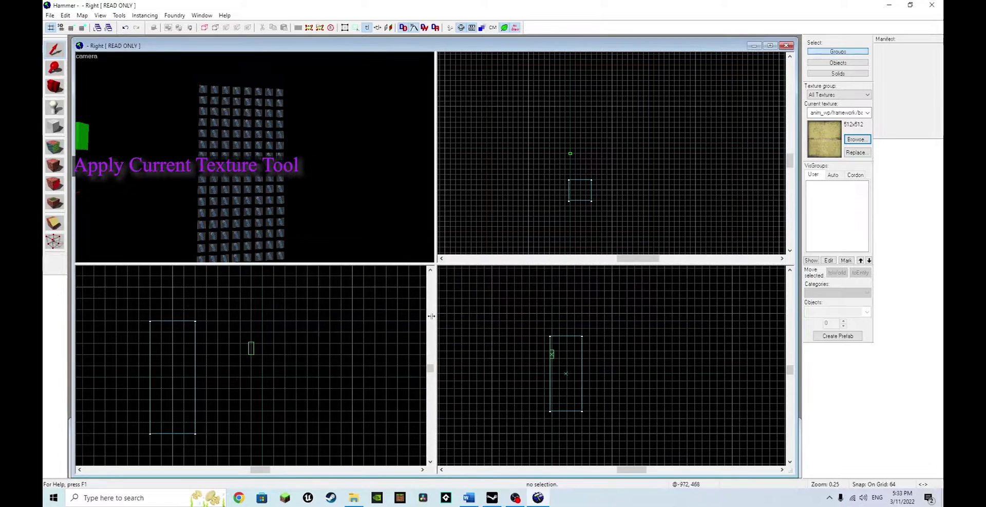
Apply the current texture to the whole brush with the Apply Current Texture tool and deselect the brush
{"action": "left_click", "coordinate": [230, 175]}
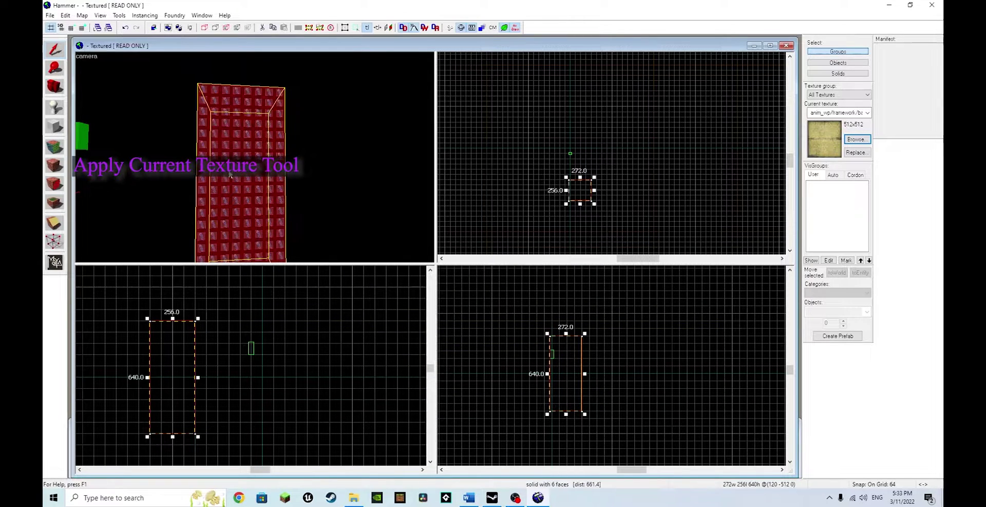
{"action": "left_click", "coordinate": [56, 149]}
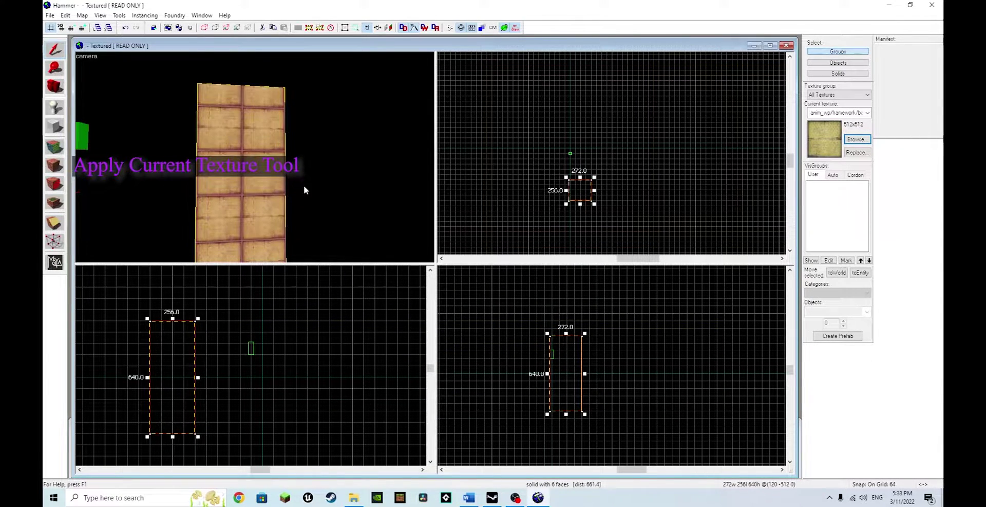
{"action": "key", "text": "z"}
{"action": "key", "text": "w"}
{"action": "key", "text": "s"}
{"action": "key", "text": "z"}
{"action": "key", "text": "Escape"}
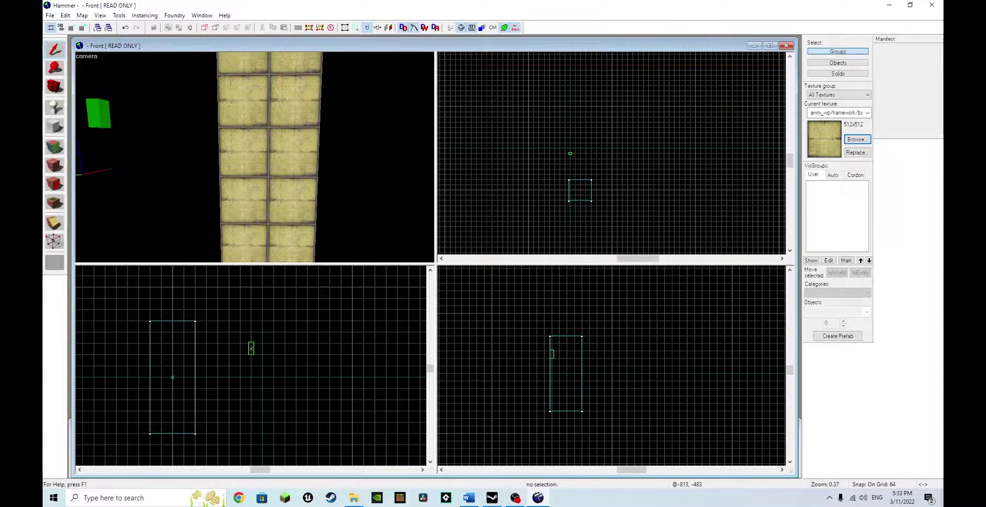
Look at the Decal tool and place an info_overlay on the brush's side face with the Overlay tool
{"action": "left_click", "coordinate": [55, 185]}
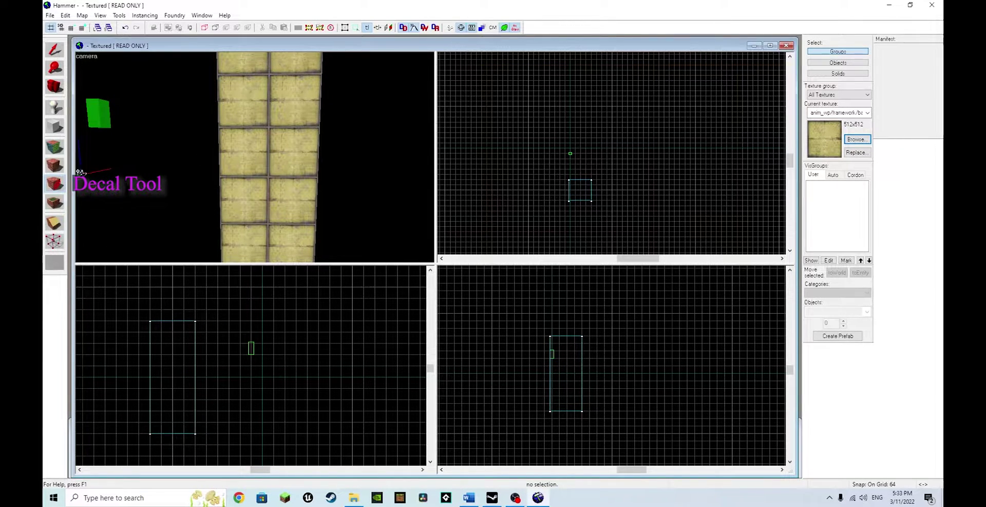
{"action": "left_click", "coordinate": [52, 208]}
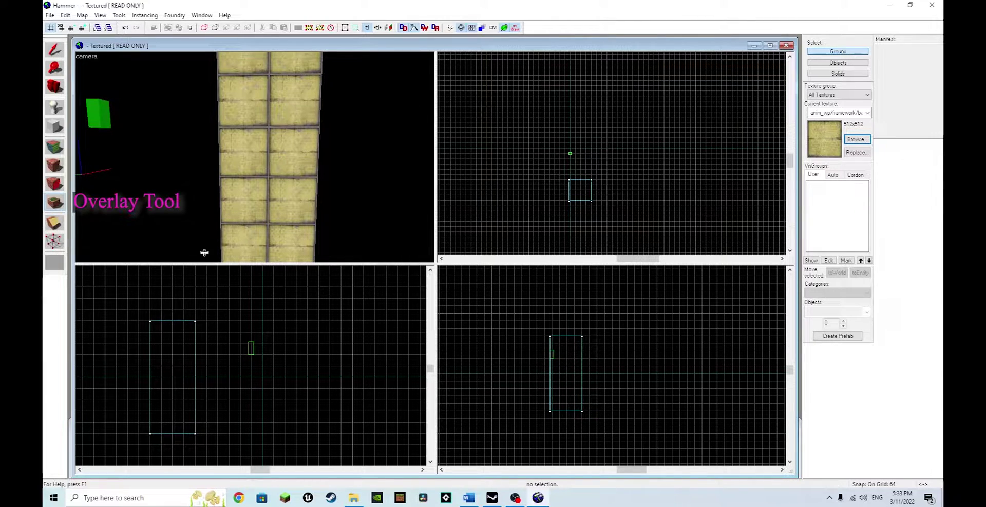
{"action": "key", "text": "z"}
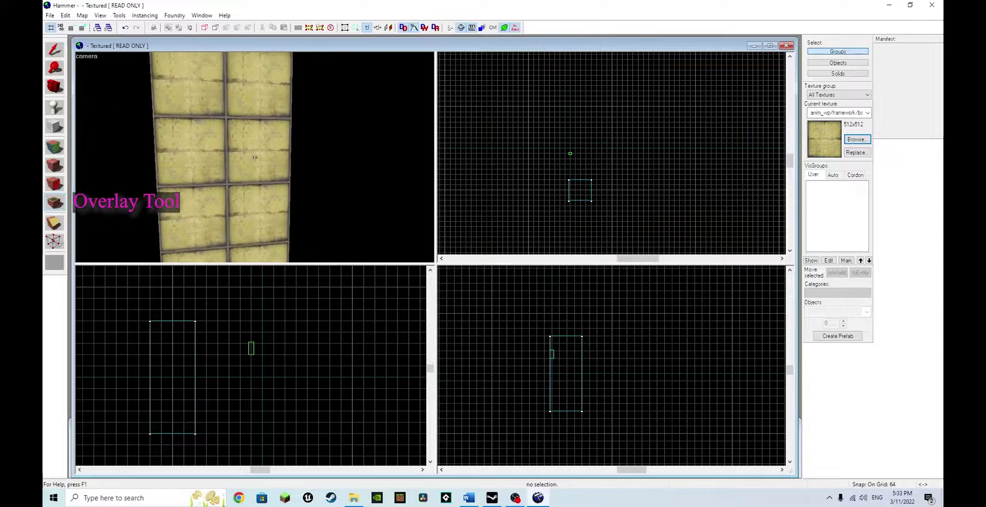
{"action": "key", "text": "w"}
{"action": "key", "text": "s"}
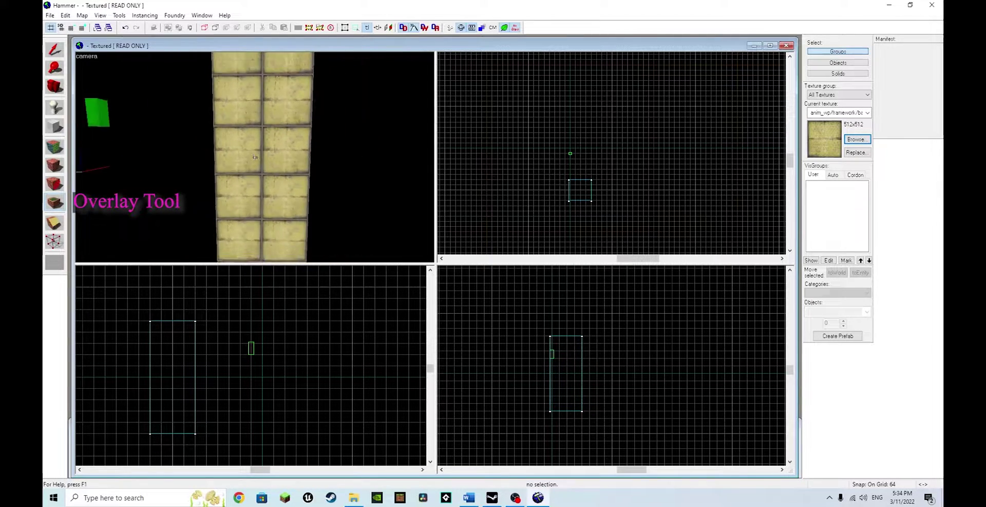
{"action": "key", "text": "z"}
{"action": "left_click", "coordinate": [235, 182]}
{"action": "key", "text": "z"}
{"action": "key", "text": "w"}
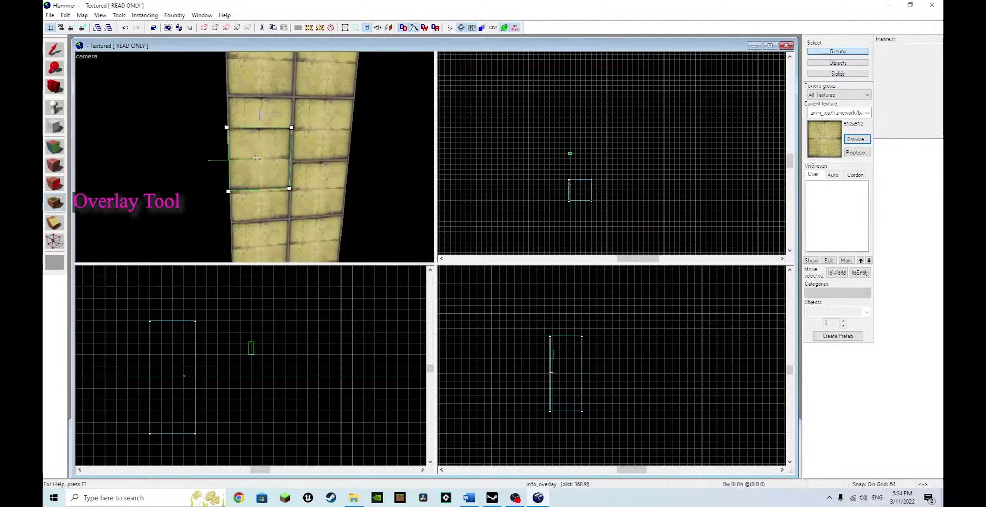
{"action": "key", "text": "z"}
Choose the white box image from the backpack/player/items textures as the current texture
{"action": "left_click", "coordinate": [853, 140]}
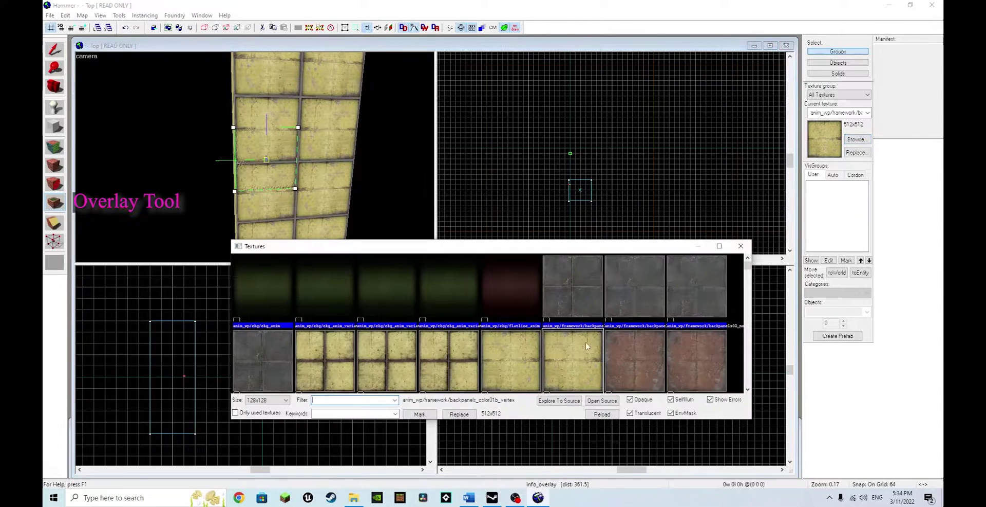
{"action": "scroll", "coordinate": [575, 333], "scroll_direction": "down", "scroll_amount": 10}
{"action": "scroll", "coordinate": [575, 331], "scroll_direction": "down", "scroll_amount": 1}
{"action": "left_click", "coordinate": [576, 324]}
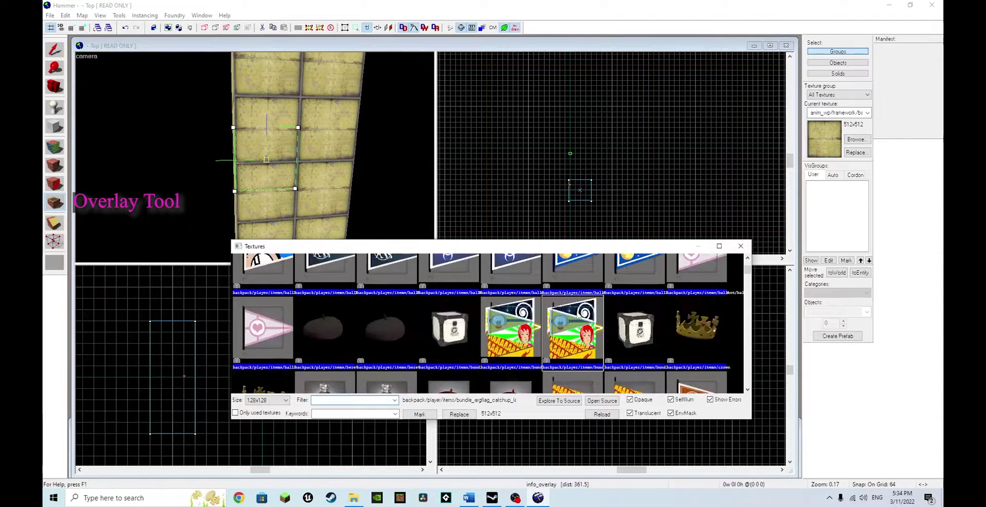
{"action": "double_click", "coordinate": [645, 328]}
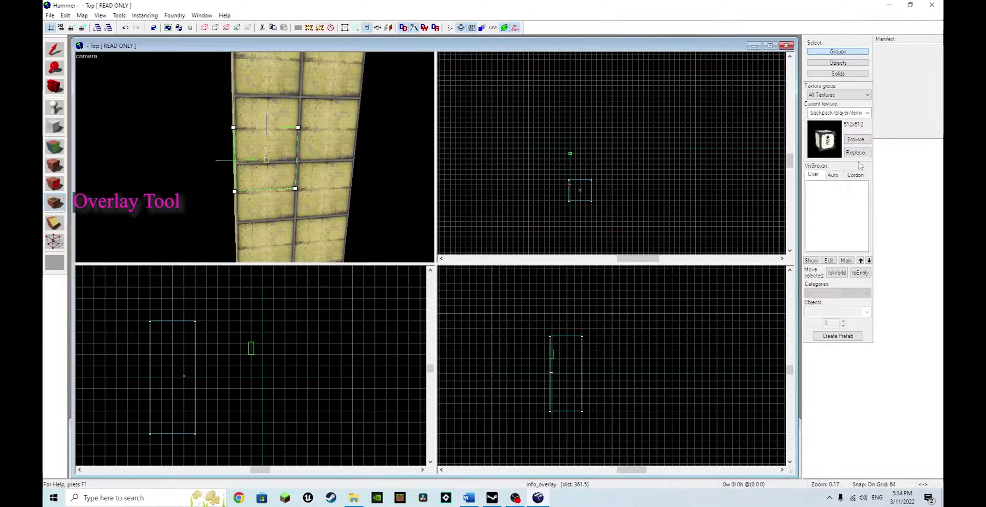
Pick the face carrying the overlay with the Face Edit tool, close the Face Edit Sheet and examine the overlay in the 3D view
{"action": "left_click_drag", "start_coordinate": [329, 201], "coordinate": [804, 161]}
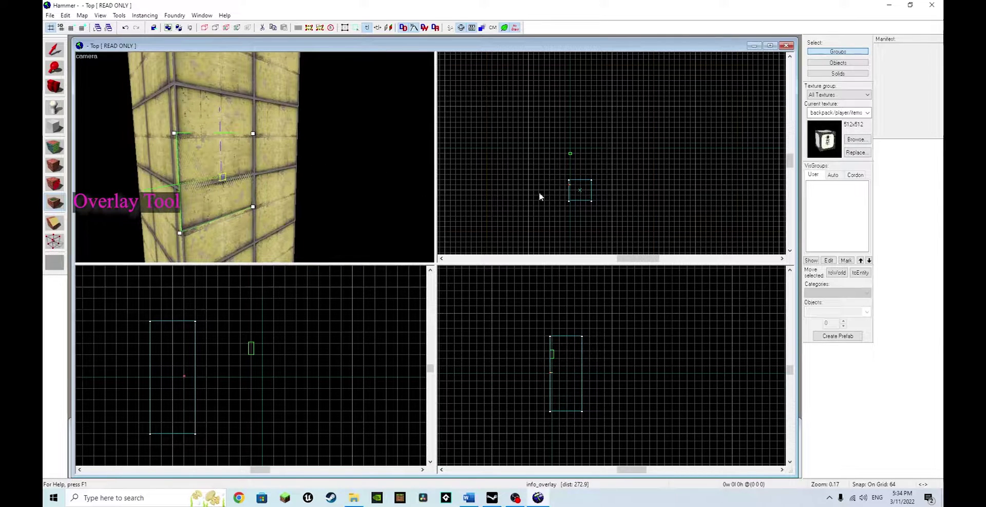
{"action": "left_click", "coordinate": [61, 146]}
{"action": "left_click", "coordinate": [226, 159]}
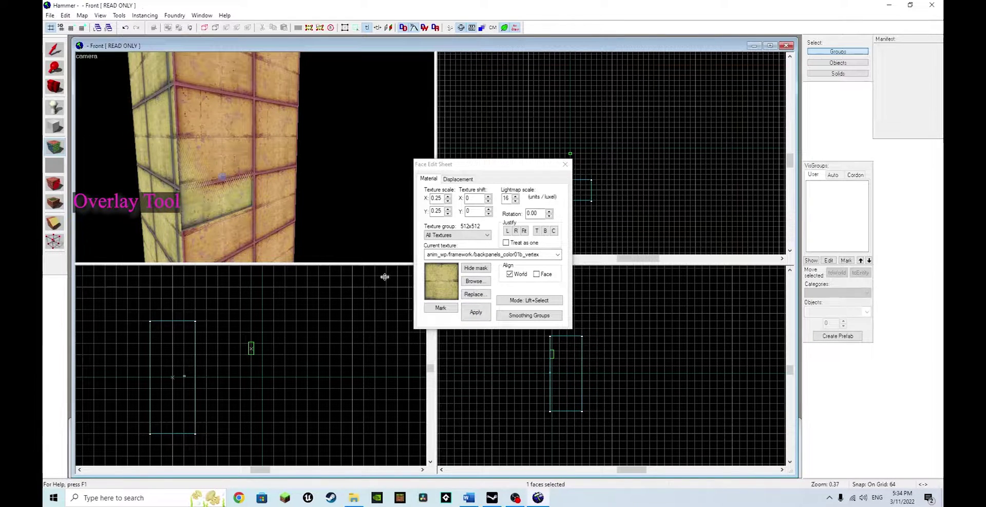
{"action": "left_click", "coordinate": [566, 164]}
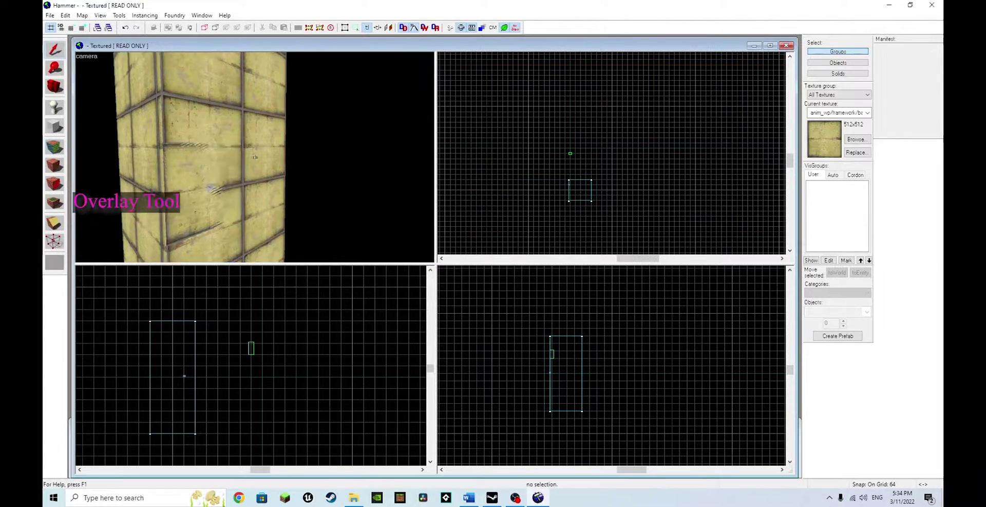
{"action": "scroll", "coordinate": [253, 156], "scroll_direction": "up", "scroll_amount": 3}
{"action": "scroll", "coordinate": [253, 156], "scroll_direction": "down", "scroll_amount": 4}
{"action": "scroll", "coordinate": [255, 157], "scroll_direction": "up", "scroll_amount": 3}
{"action": "scroll", "coordinate": [255, 157], "scroll_direction": "down", "scroll_amount": 4}
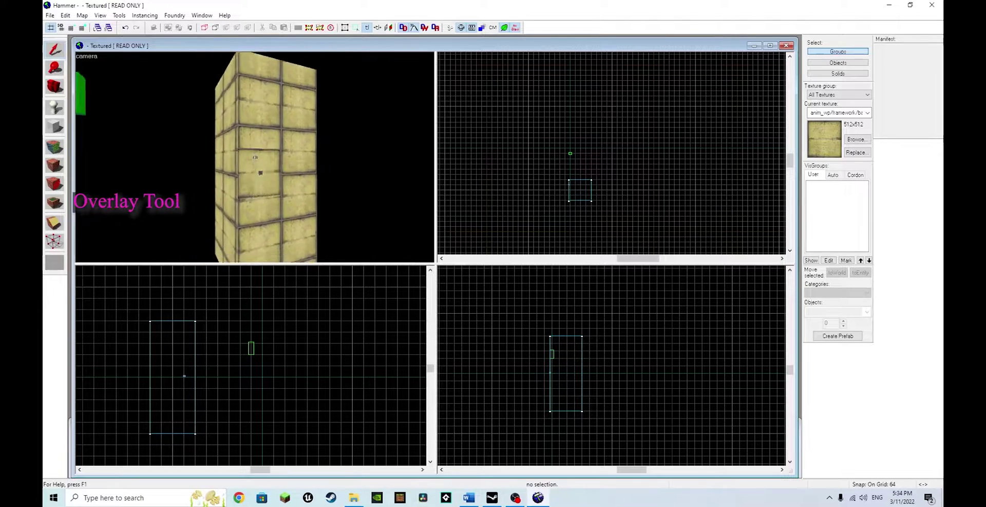
Try the Clipping tool by drawing a clip line from the brush's upper corner in the front view and moving its points
{"action": "scroll", "coordinate": [256, 157], "scroll_direction": "up", "scroll_amount": 3}
{"action": "scroll", "coordinate": [256, 157], "scroll_direction": "down", "scroll_amount": 3}
{"action": "scroll", "coordinate": [256, 158], "scroll_direction": "down", "scroll_amount": 2}
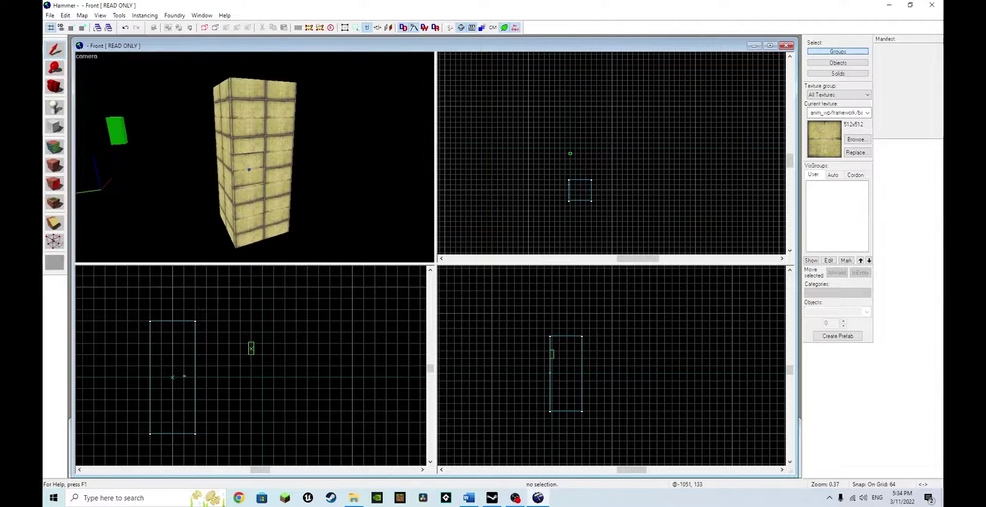
{"action": "left_click", "coordinate": [54, 223]}
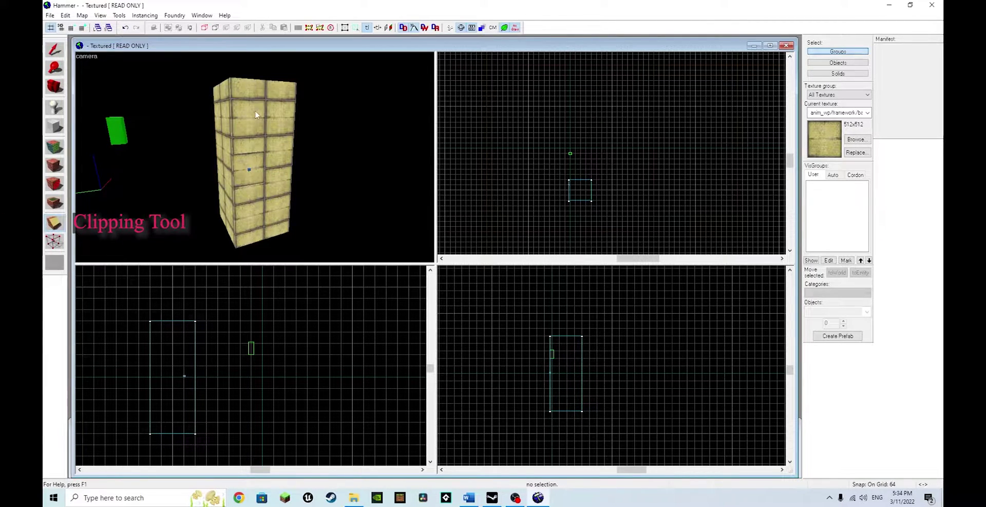
{"action": "scroll", "coordinate": [204, 335], "scroll_direction": "up", "scroll_amount": 2}
{"action": "scroll", "coordinate": [205, 332], "scroll_direction": "up", "scroll_amount": 1}
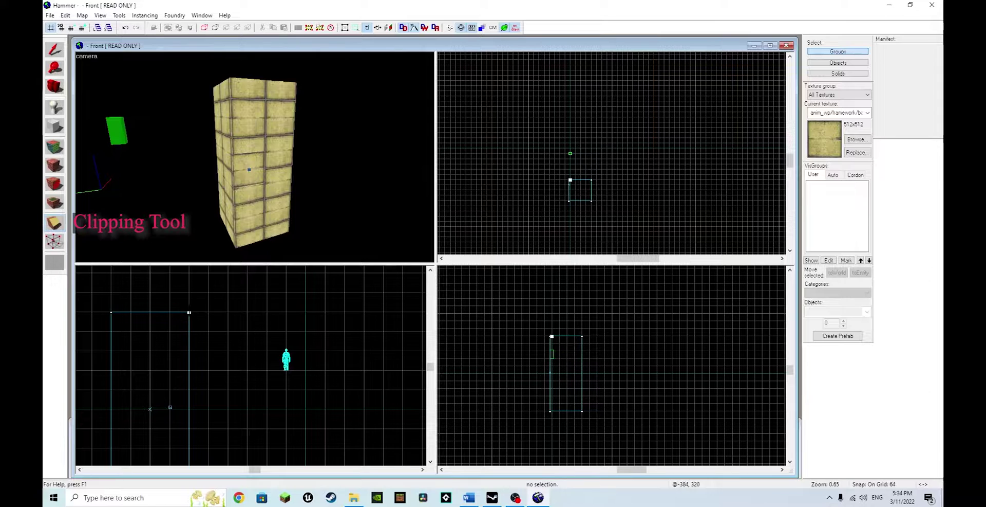
{"action": "left_click_drag", "start_coordinate": [189, 312], "coordinate": [170, 370]}
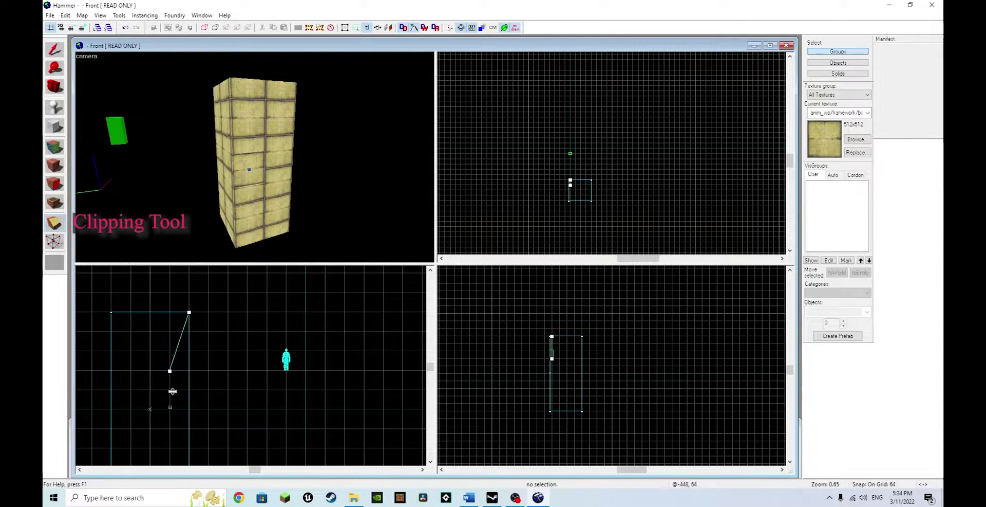
{"action": "left_click_drag", "start_coordinate": [169, 370], "coordinate": [325, 293]}
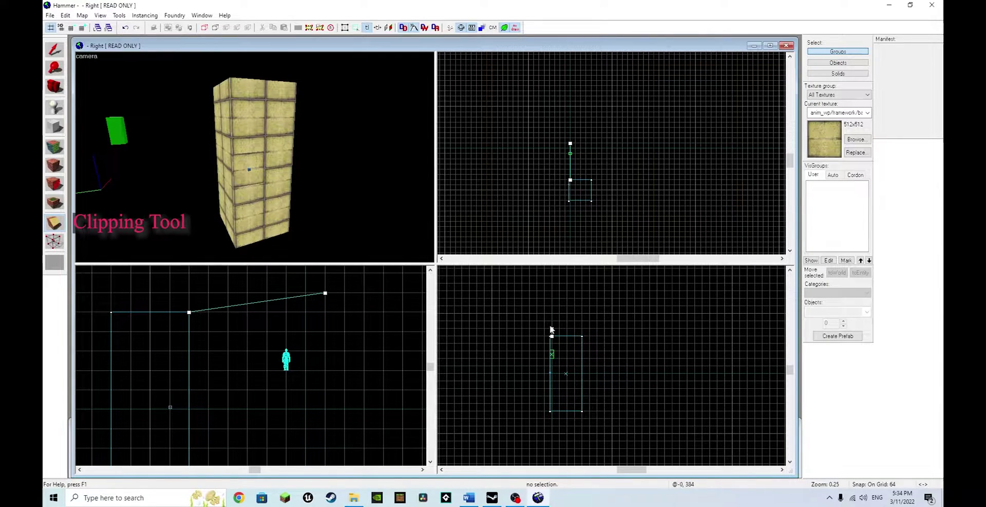
{"action": "left_click_drag", "start_coordinate": [551, 335], "coordinate": [551, 328]}
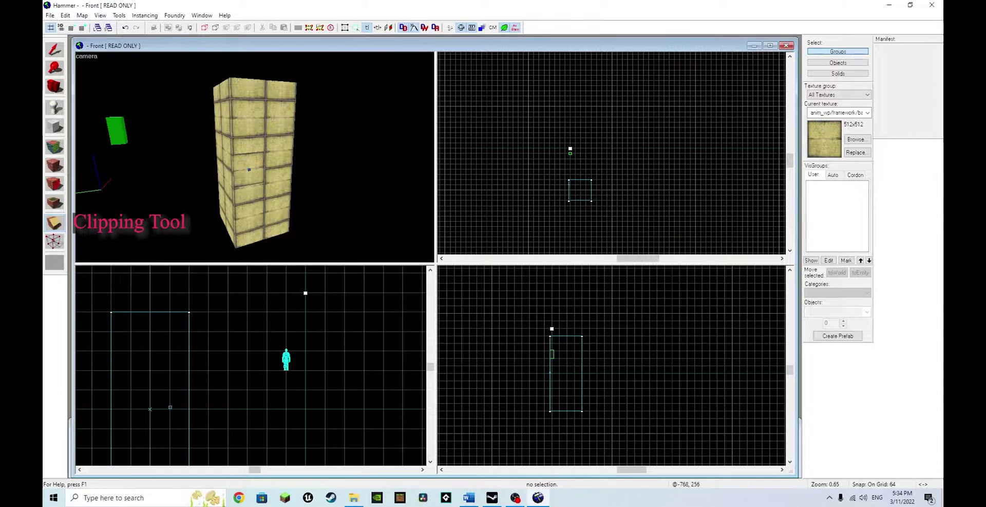
Reshape the brush with the Vertex Manipulation tool by pulling its upper corner outward and its top edge far down in the front view
{"action": "key", "text": "shift+v"}
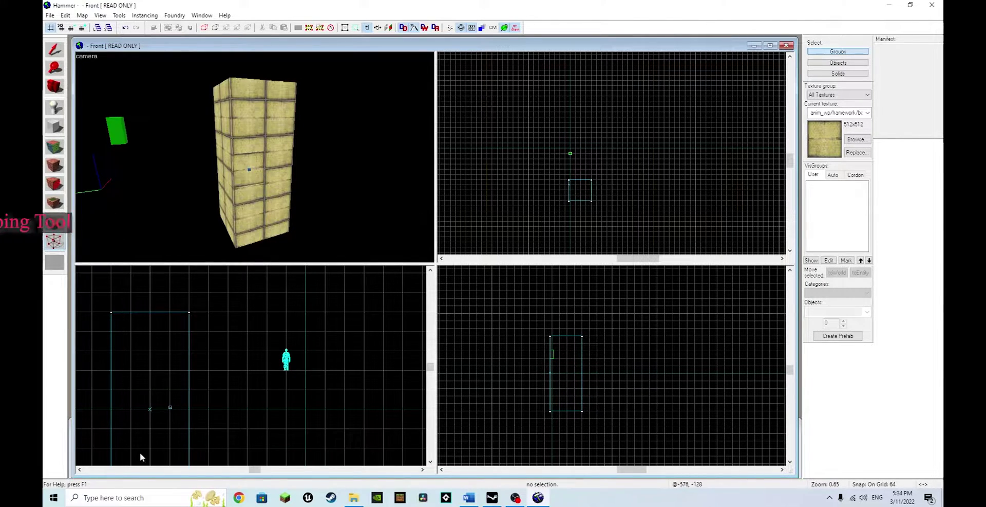
{"action": "left_click", "coordinate": [280, 201]}
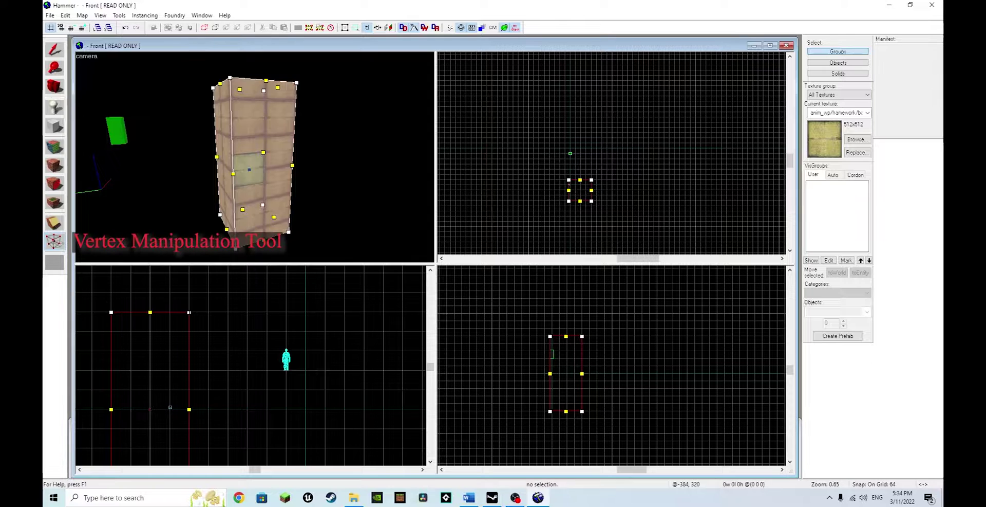
{"action": "mouse_move", "coordinate": [189, 311]}
{"action": "left_mouse_down"}
{"action": "mouse_move", "coordinate": [267, 312]}
{"action": "mouse_move", "coordinate": [344, 351]}
{"action": "left_mouse_up"}
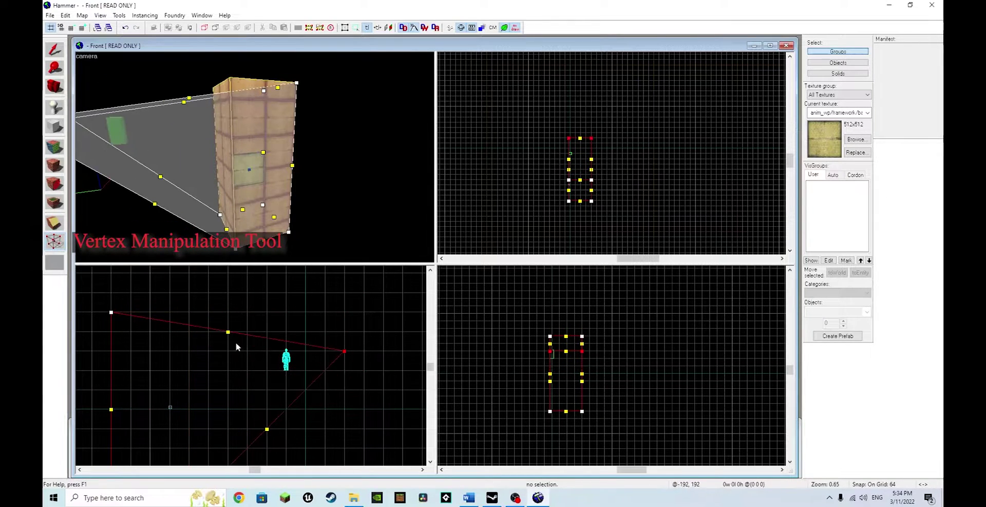
{"action": "mouse_move", "coordinate": [228, 332]}
{"action": "left_mouse_down"}
{"action": "mouse_move", "coordinate": [227, 388]}
{"action": "mouse_move", "coordinate": [304, 330]}
{"action": "mouse_move", "coordinate": [304, 367]}
{"action": "mouse_move", "coordinate": [286, 409]}
{"action": "mouse_move", "coordinate": [288, 372]}
{"action": "mouse_move", "coordinate": [268, 329]}
{"action": "mouse_move", "coordinate": [212, 486]}
{"action": "left_mouse_up"}
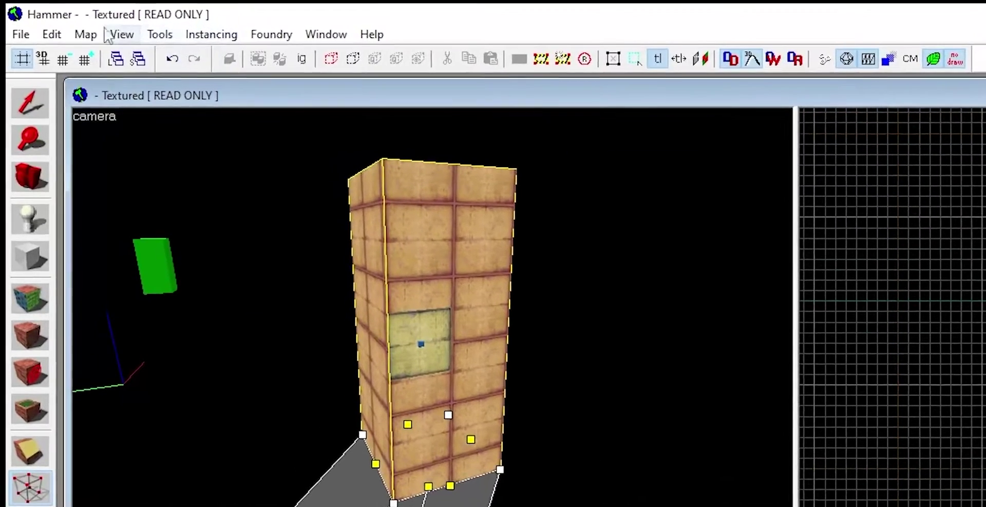
Look through the available file, edit and map commands
{"action": "left_click", "coordinate": [25, 31]}
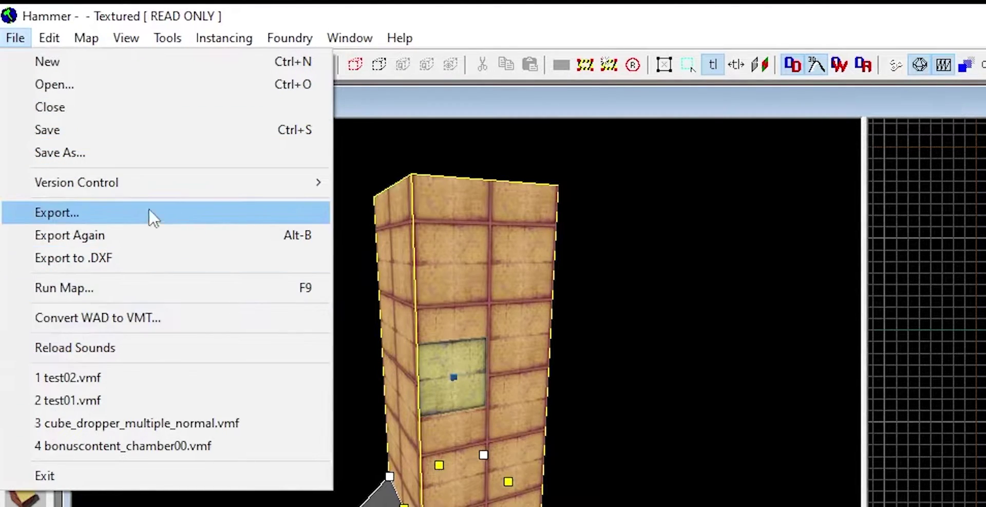
{"action": "mouse_move", "coordinate": [137, 193]}
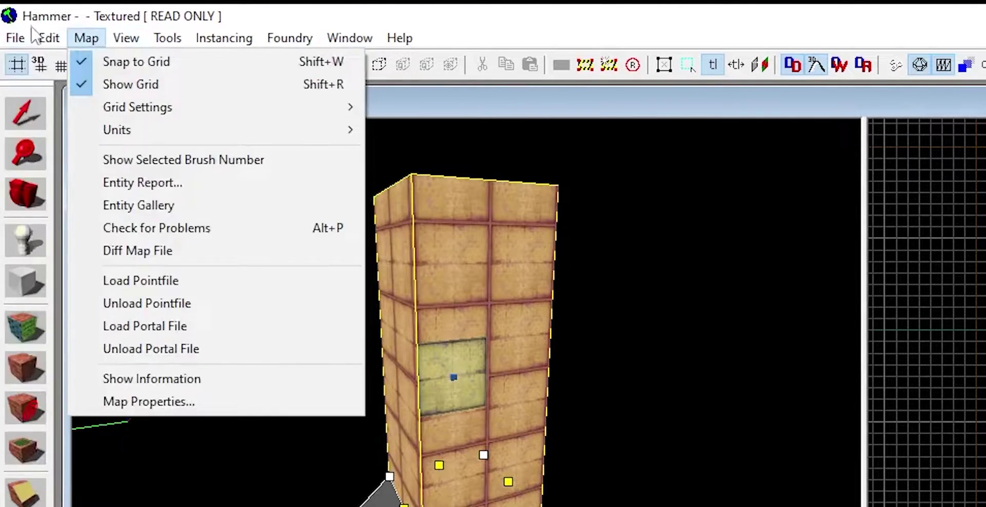
{"action": "mouse_move", "coordinate": [50, 38]}
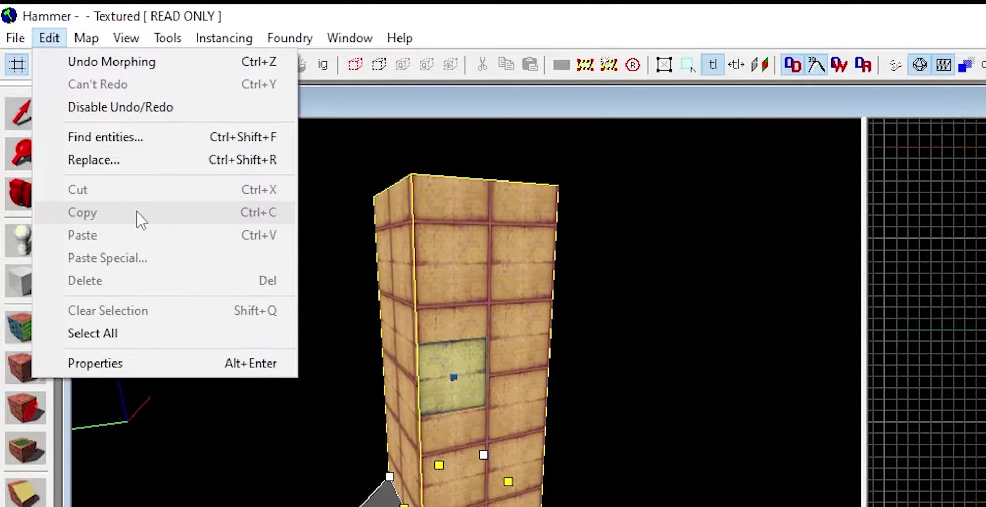
Make the grid one size smaller and one size bigger again using the map's grid settings
{"action": "mouse_move", "coordinate": [92, 46]}
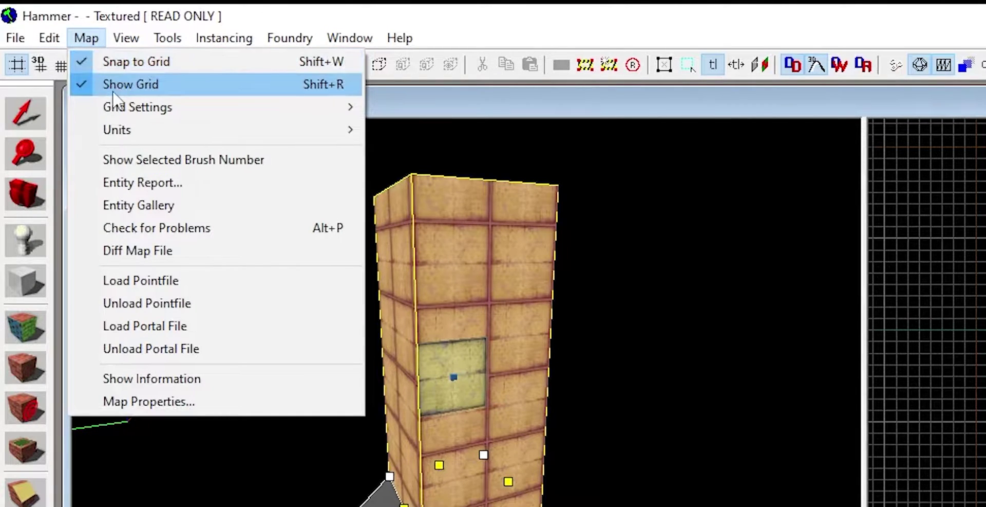
{"action": "mouse_move", "coordinate": [246, 106]}
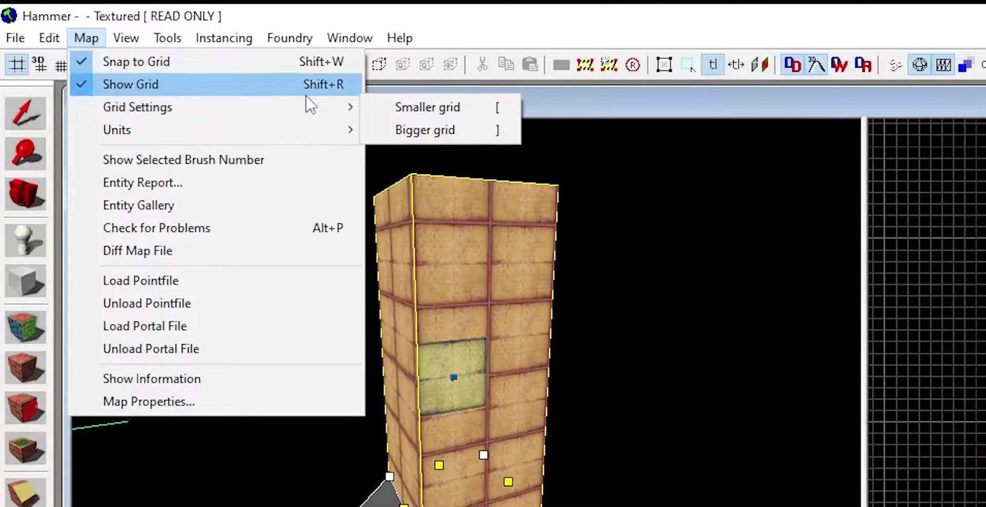
{"action": "mouse_move", "coordinate": [288, 106]}
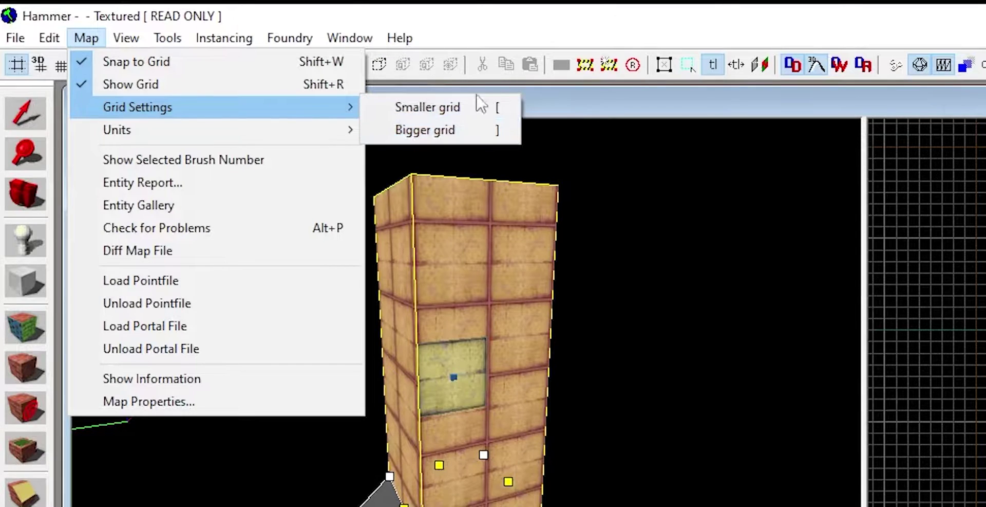
{"action": "left_click", "coordinate": [465, 106]}
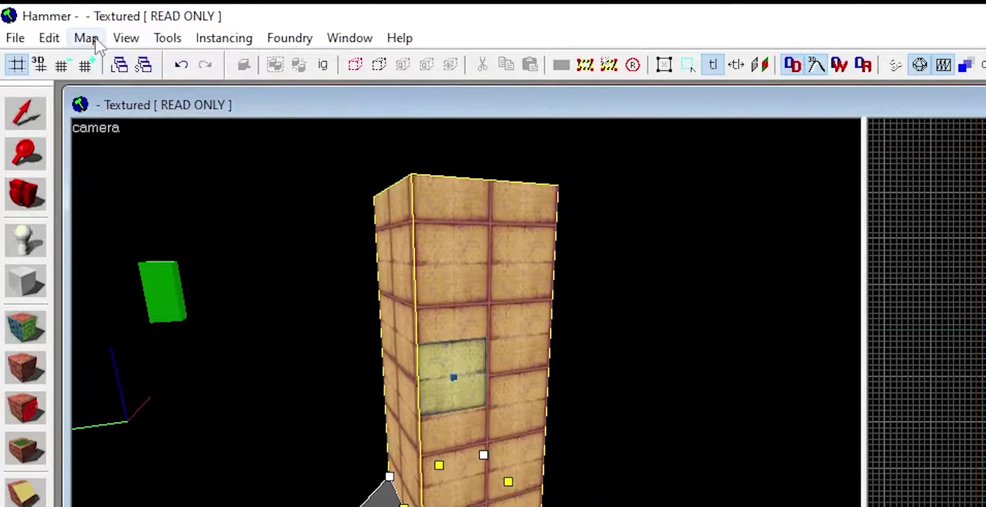
{"action": "left_click", "coordinate": [126, 37]}
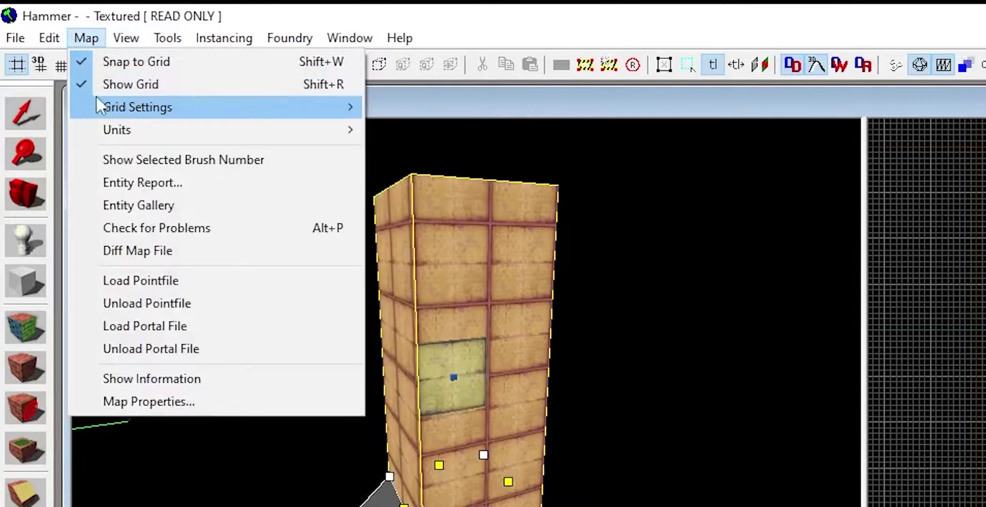
{"action": "mouse_move", "coordinate": [337, 106]}
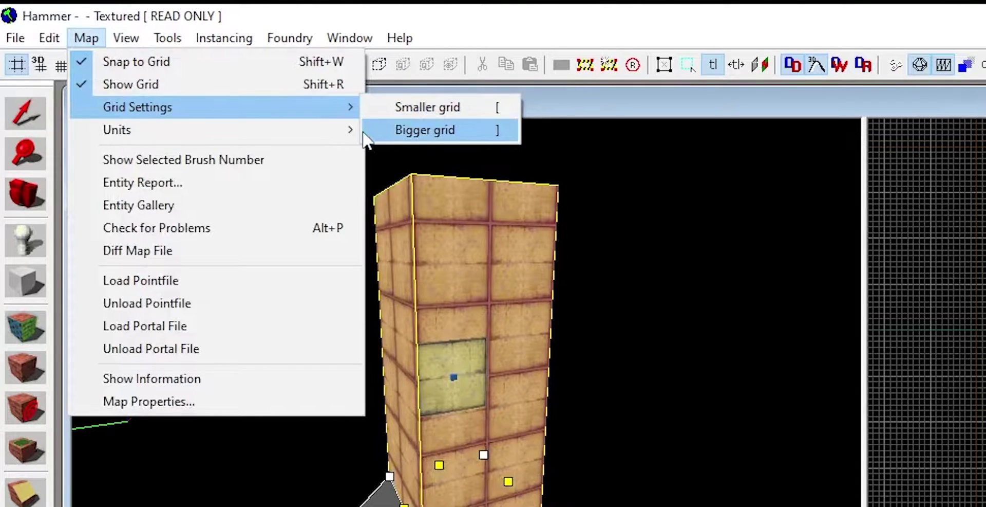
{"action": "left_click", "coordinate": [436, 128]}
Look at the Show Selected Brush Number command, run Check for Problems on the map and dismiss the result
{"action": "left_click", "coordinate": [86, 37]}
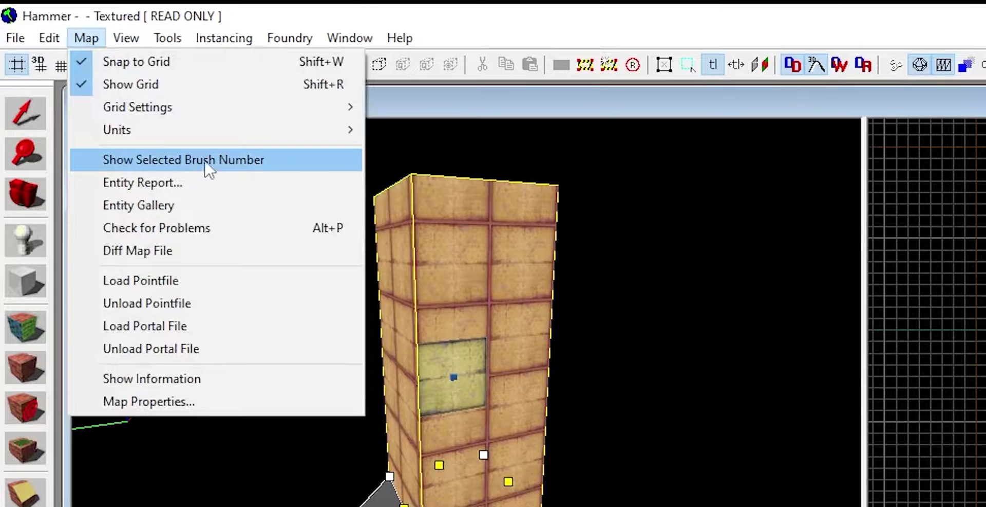
{"action": "left_click", "coordinate": [220, 154]}
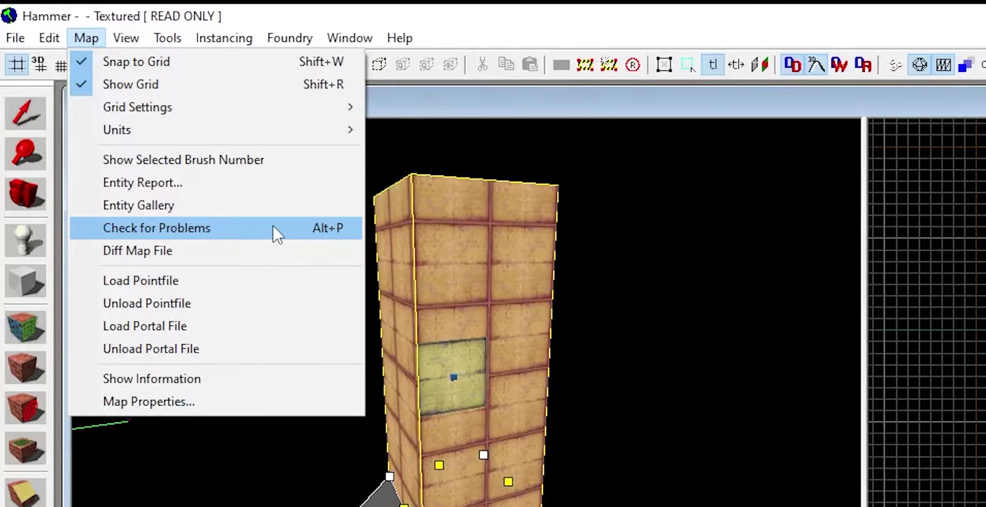
{"action": "left_click", "coordinate": [325, 235]}
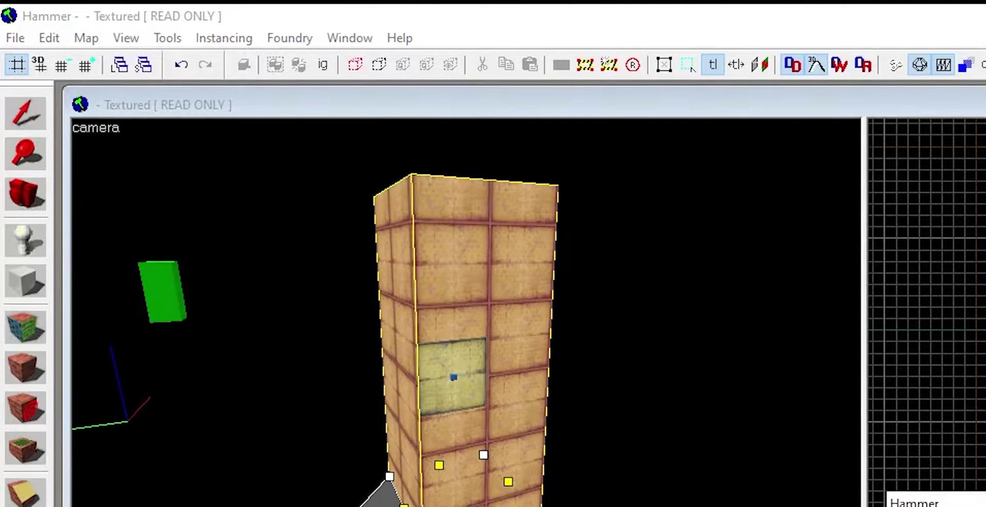
{"action": "left_click", "coordinate": [976, 503]}
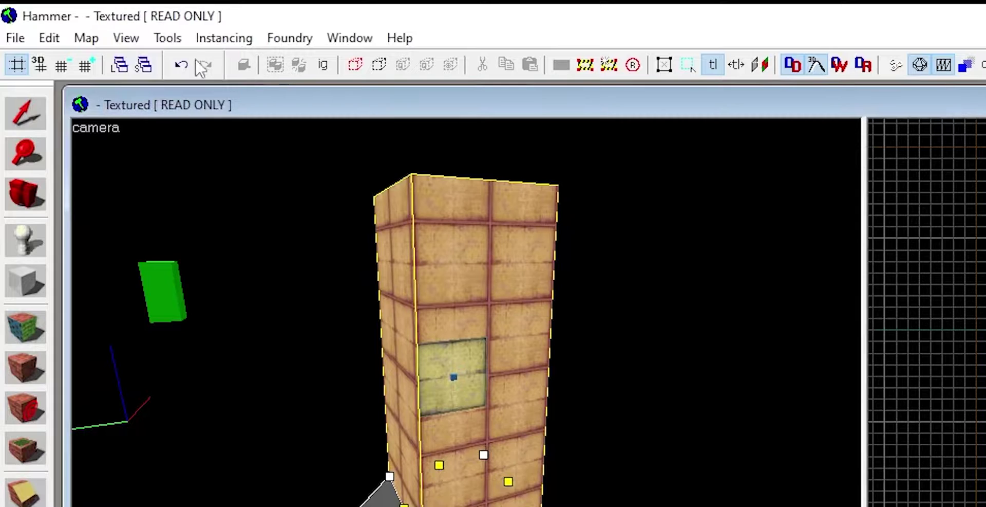
Look through the available view, tool, Foundry and window commands
{"action": "left_click", "coordinate": [80, 44]}
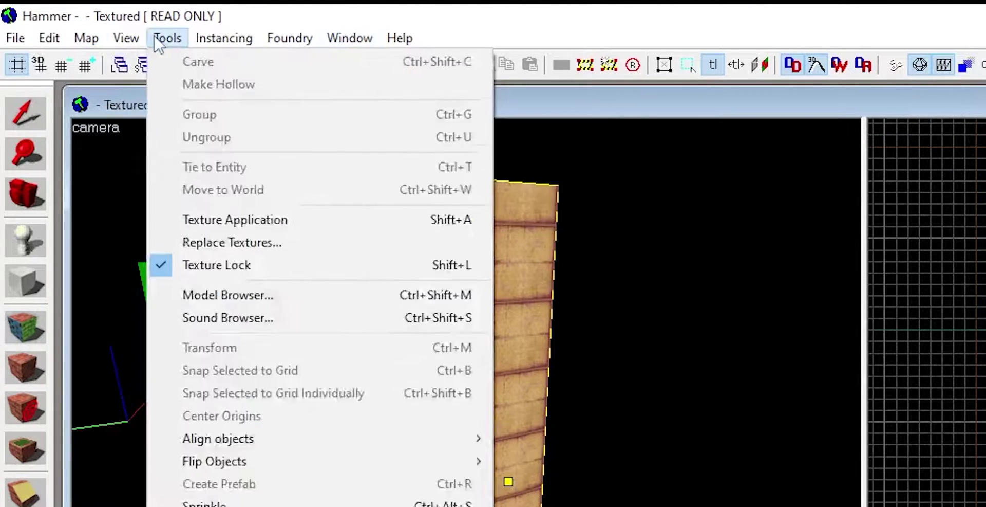
{"action": "mouse_move", "coordinate": [126, 38]}
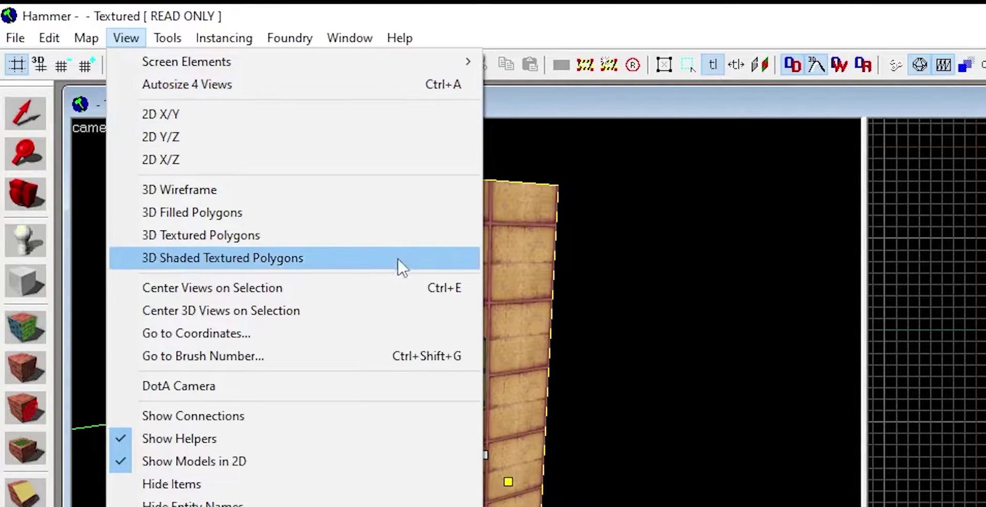
{"action": "left_click", "coordinate": [329, 334]}
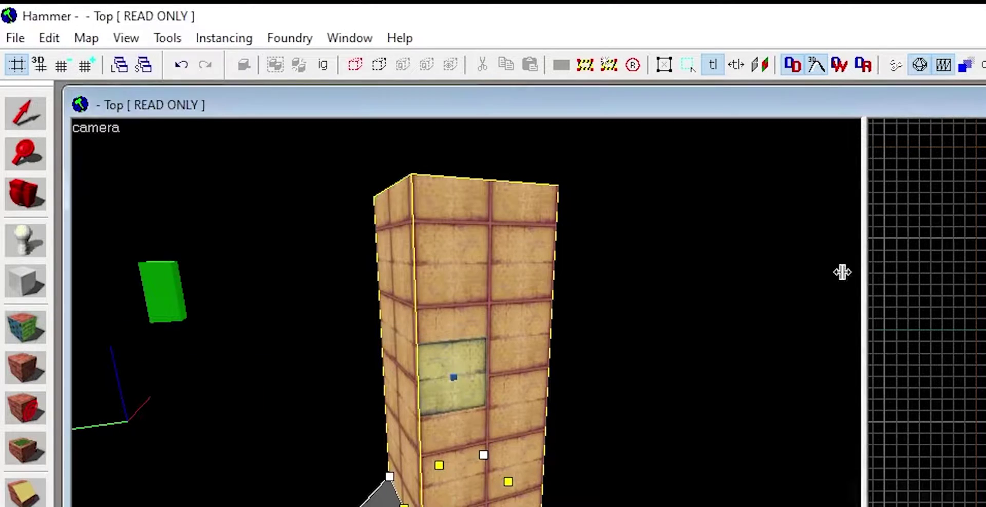
{"action": "left_click", "coordinate": [137, 44]}
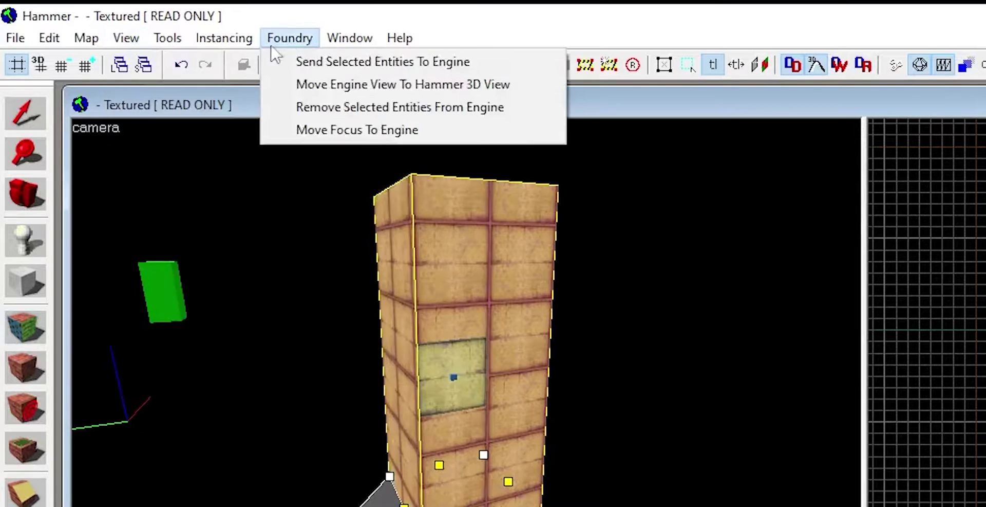
{"action": "mouse_move", "coordinate": [156, 42]}
{"action": "mouse_move", "coordinate": [239, 51]}
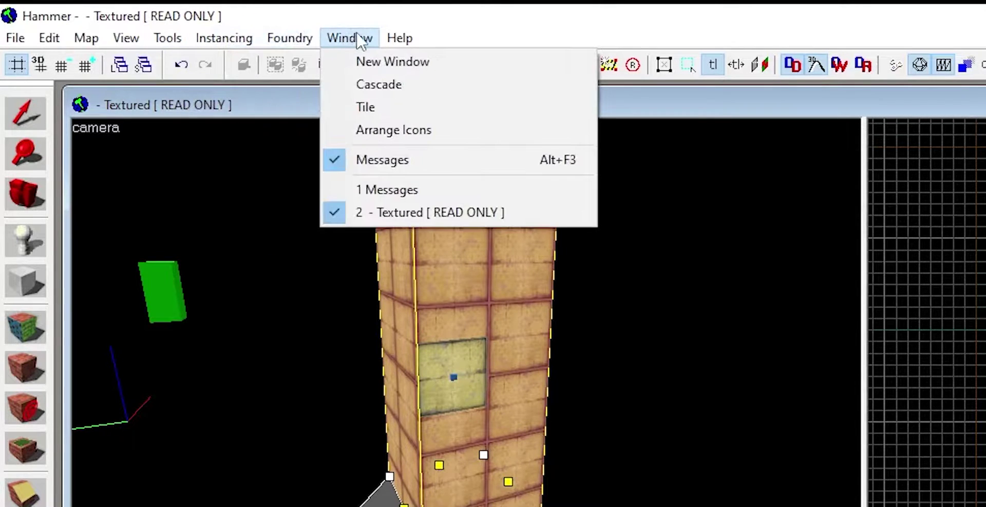
{"action": "mouse_move", "coordinate": [411, 39]}
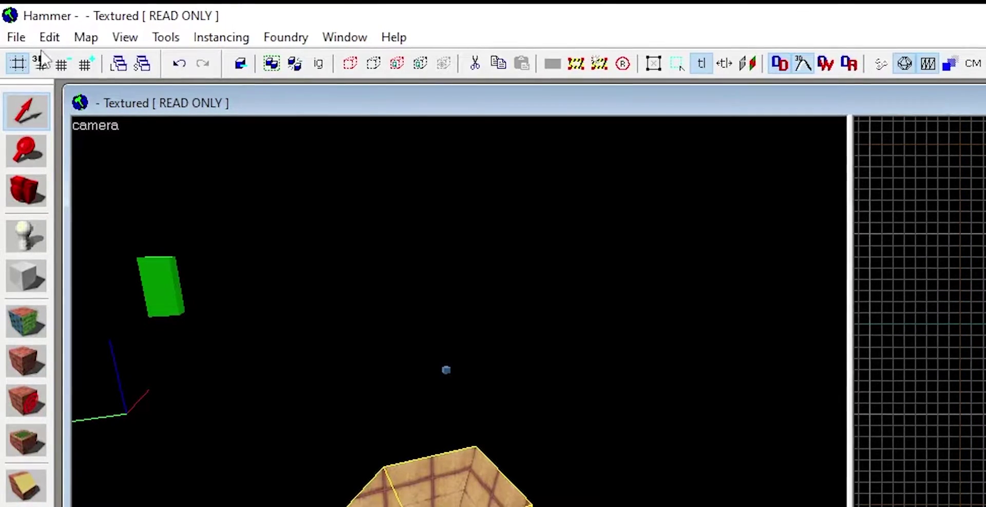
Toggle the 2D grid display off and on again
{"action": "left_click", "coordinate": [25, 62]}
{"action": "left_click", "coordinate": [28, 61]}
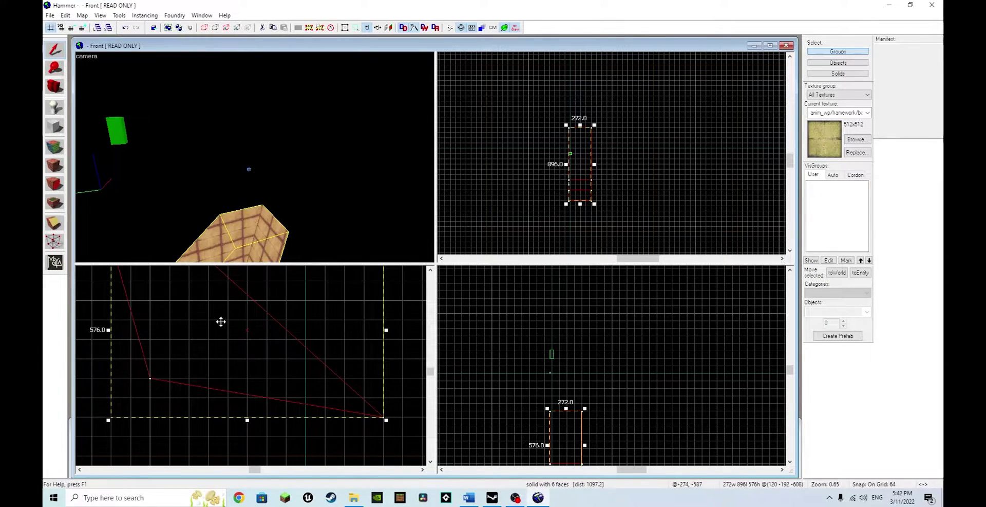
Draw a block outline about 1664 by 1536 units in the Front view, below the existing brush
{"action": "scroll", "coordinate": [221, 322], "scroll_direction": "down", "scroll_amount": 7}
{"action": "middle_click_drag", "start_coordinate": [200, 389], "coordinate": [231, 318]}
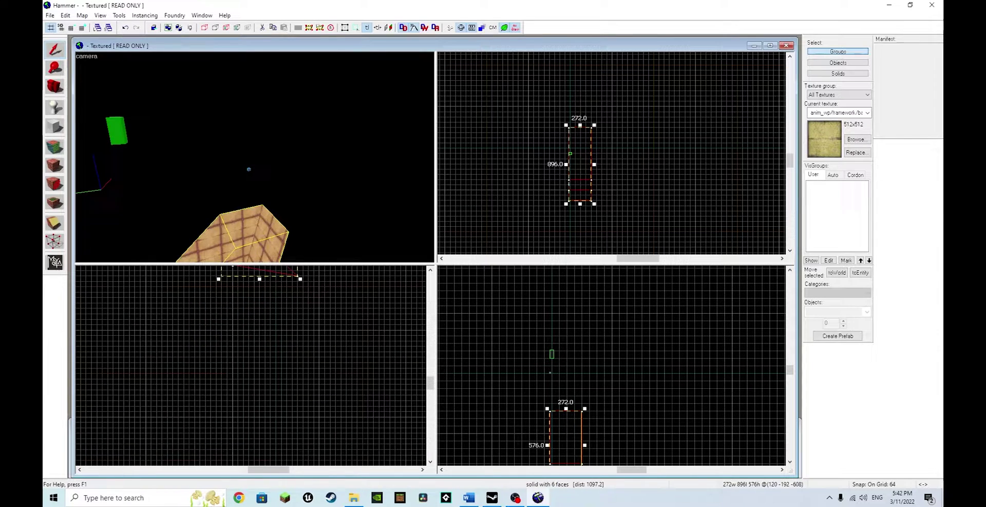
{"action": "left_click", "coordinate": [55, 126]}
{"action": "left_click_drag", "start_coordinate": [165, 296], "coordinate": [311, 430]}
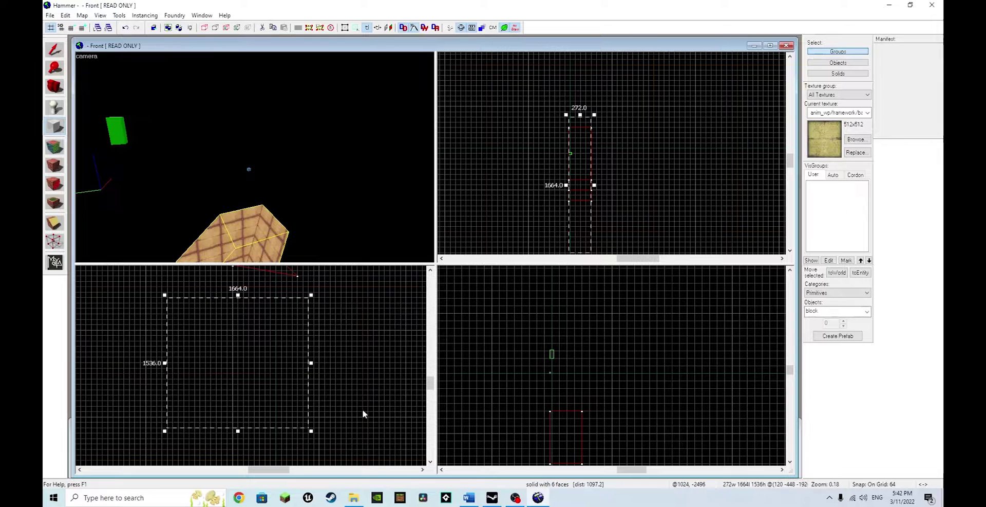
{"action": "middle_click_drag", "start_coordinate": [343, 392], "coordinate": [324, 388]}
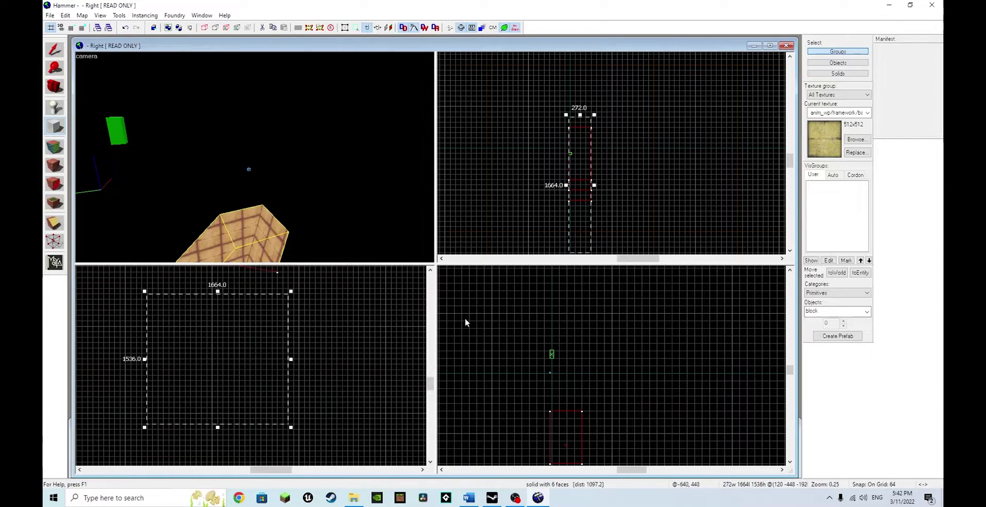
{"action": "middle_click_drag", "start_coordinate": [354, 362], "coordinate": [367, 366]}
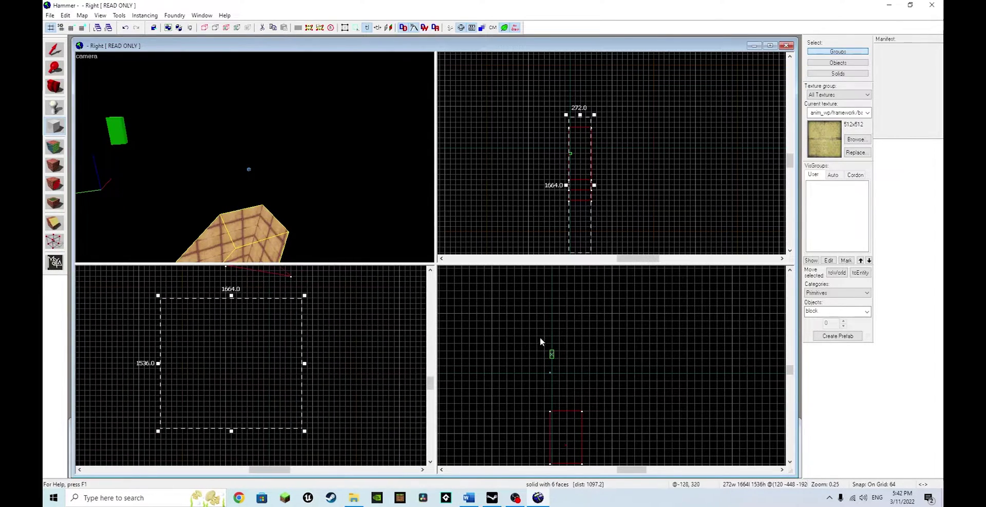
{"action": "middle_click_drag", "start_coordinate": [520, 327], "coordinate": [572, 381]}
{"action": "middle_click_drag", "start_coordinate": [511, 203], "coordinate": [519, 212]}
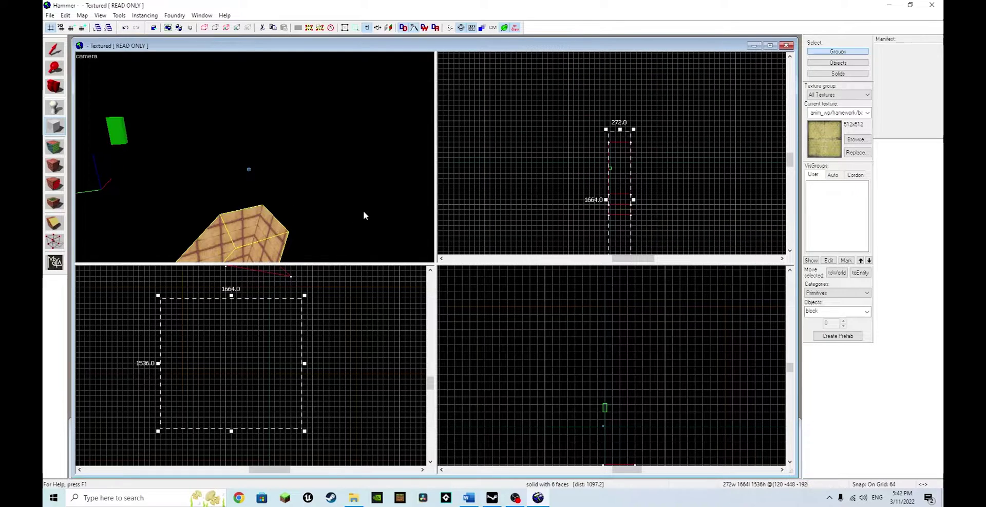
Fly the 3D camera around the existing brush and the new block outline to examine them from several sides
{"action": "left_click_drag", "start_coordinate": [252, 158], "coordinate": [255, 157]}
{"action": "key", "text": "a"}
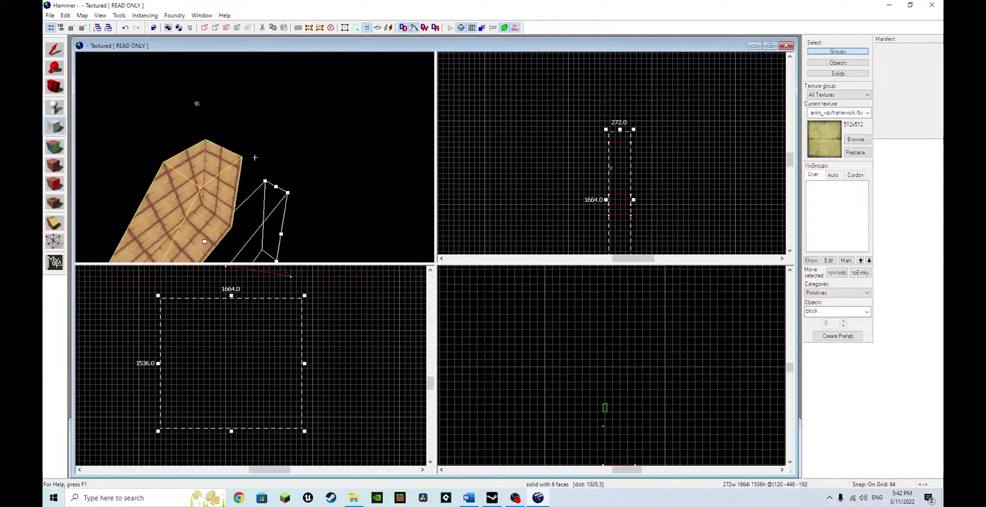
{"action": "key", "text": "d"}
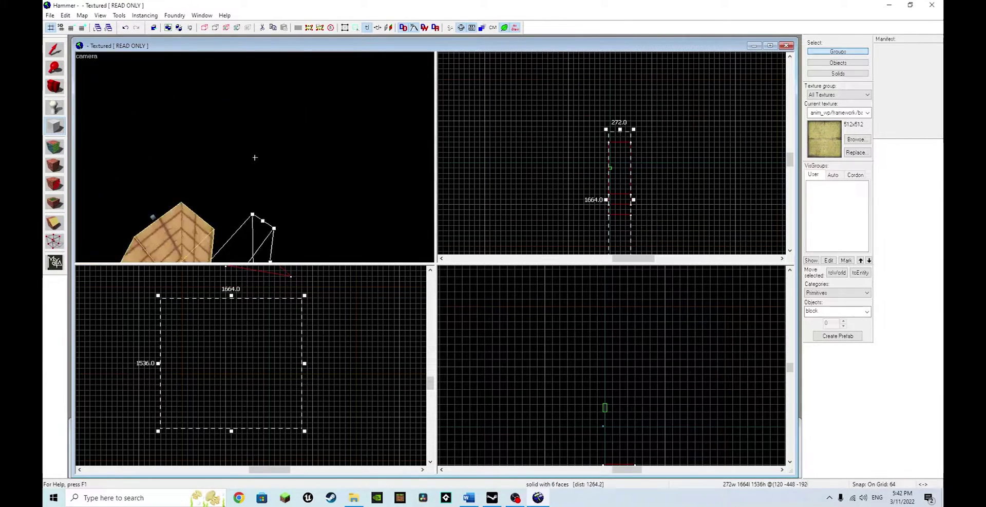
{"action": "key", "text": "z"}
{"action": "key", "text": "z"}
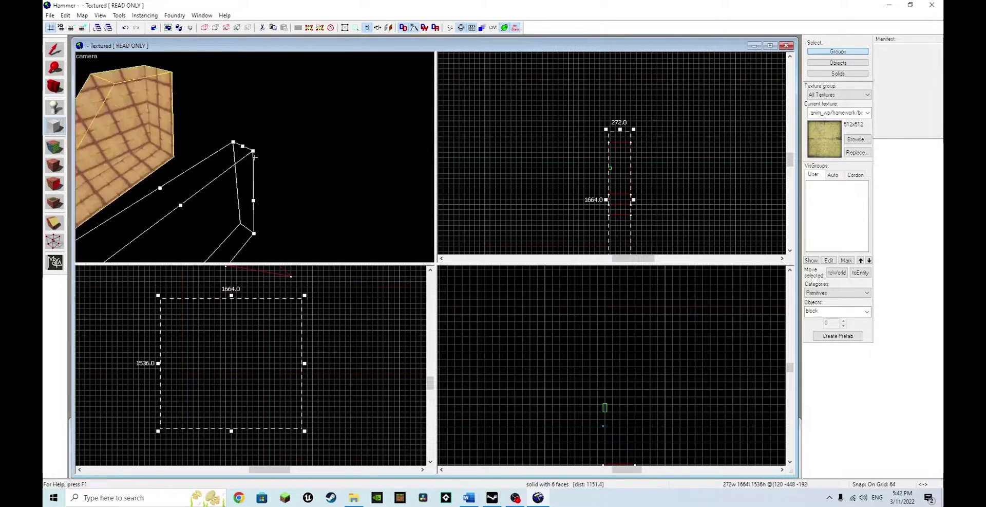
{"action": "key", "text": "z"}
{"action": "key", "text": "z"}
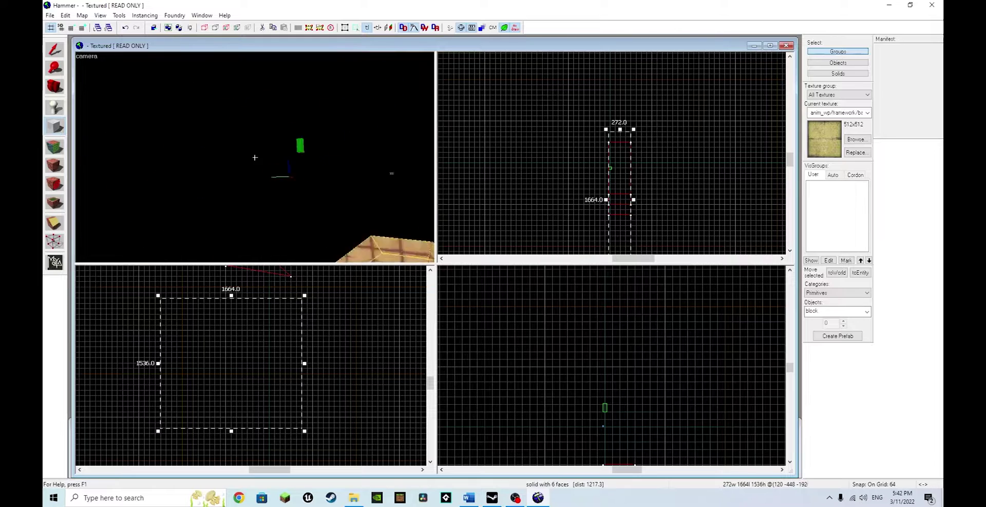
{"action": "key", "text": "s"}
{"action": "key", "text": "w"}
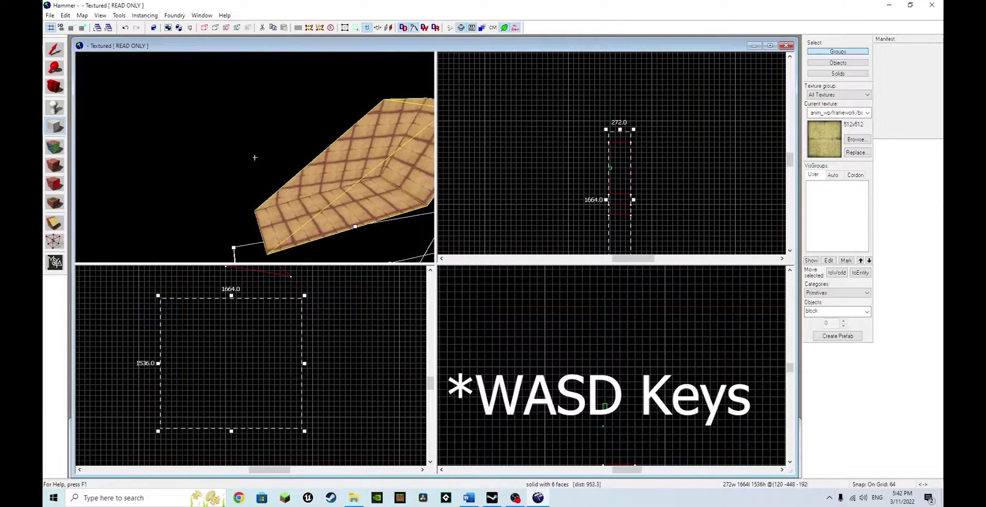
{"action": "key", "text": "w"}
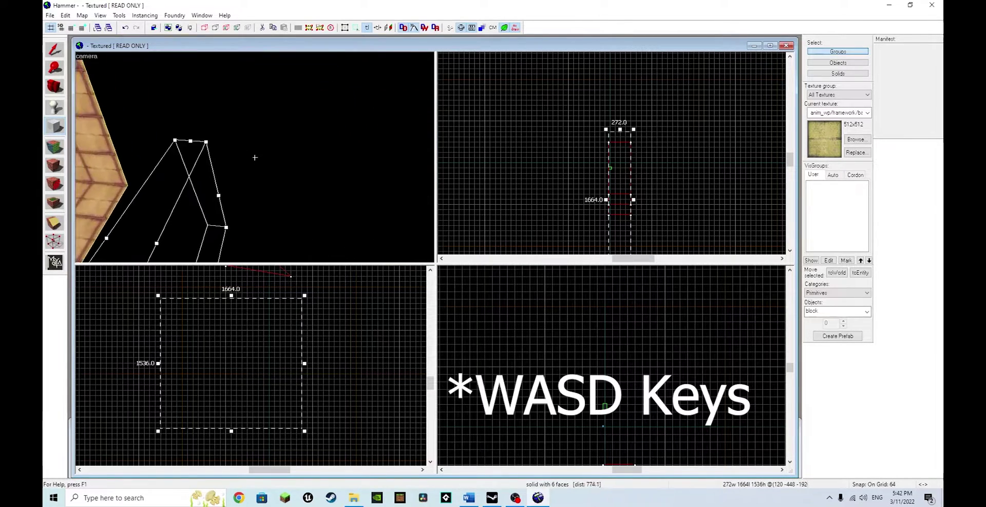
{"action": "key", "text": "s"}
{"action": "key", "text": "z"}
{"action": "key", "text": "a"}
{"action": "key", "text": "w"}
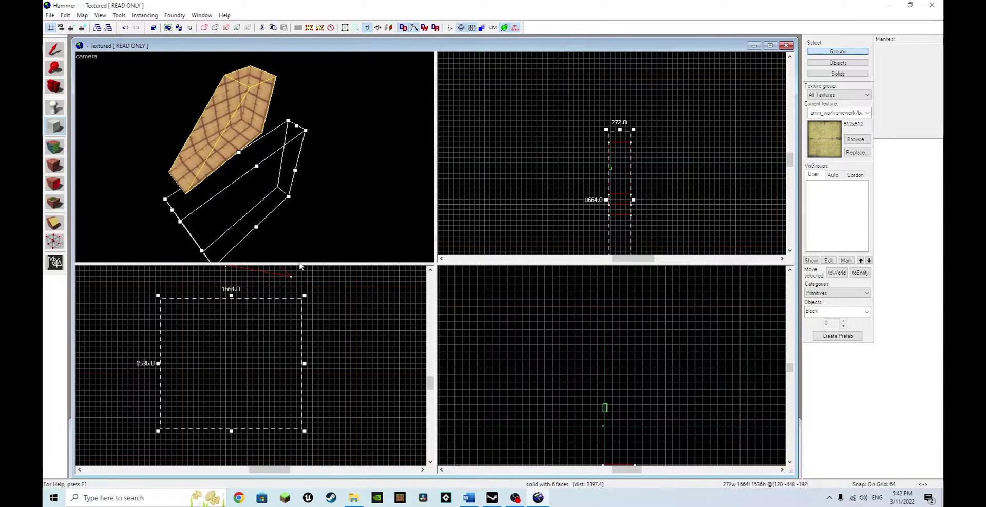
Redraw the block outline about 2048 by 1344 units in the Front view, widen it to about 1360 units in the Top view and create the block
{"action": "left_click", "coordinate": [60, 129]}
{"action": "left_click_drag", "start_coordinate": [139, 296], "coordinate": [314, 409]}
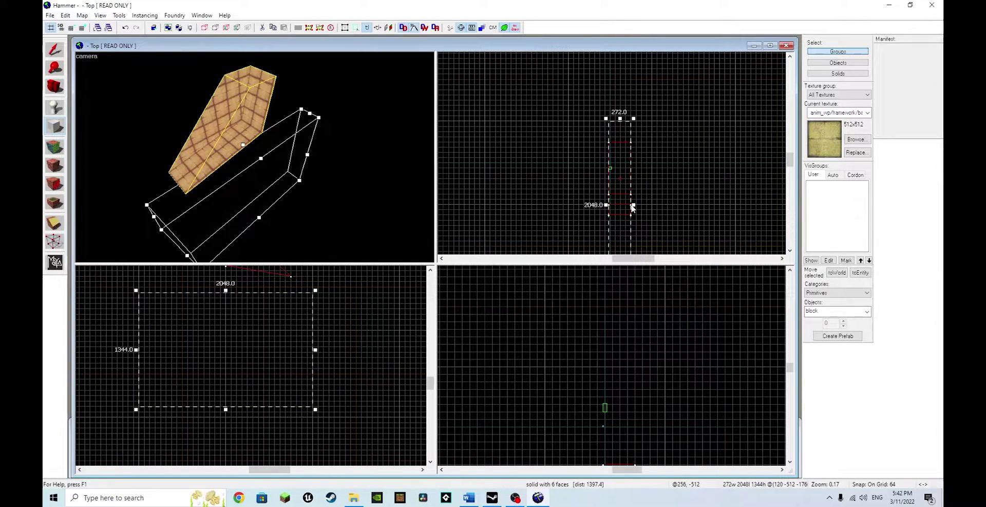
{"action": "left_click_drag", "start_coordinate": [635, 204], "coordinate": [722, 205]}
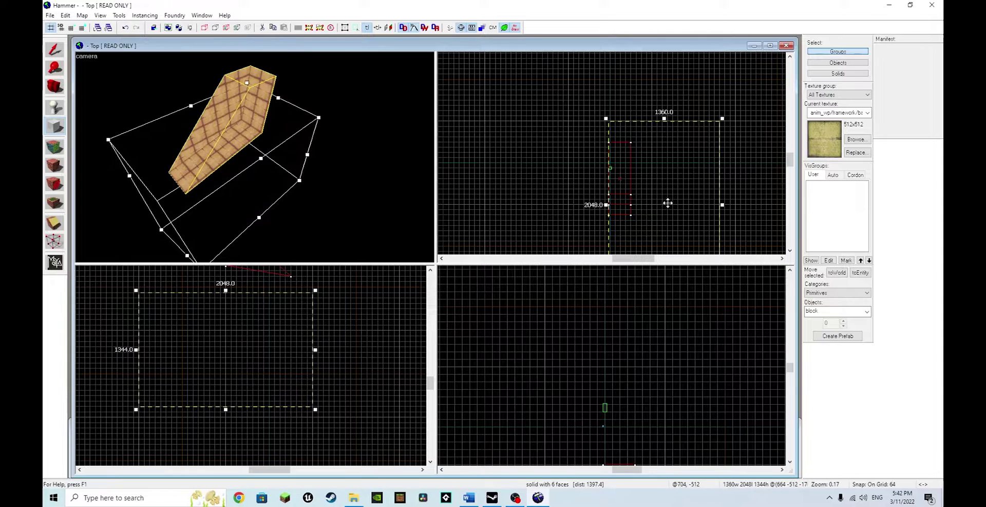
{"action": "key", "text": "z"}
{"action": "key", "text": "w"}
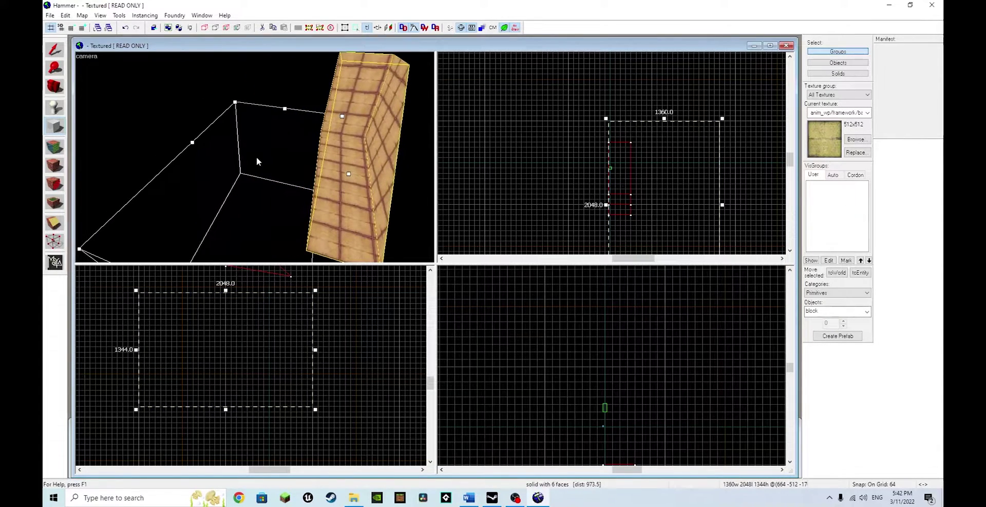
{"action": "key", "text": "Return"}
{"action": "key", "text": "w"}
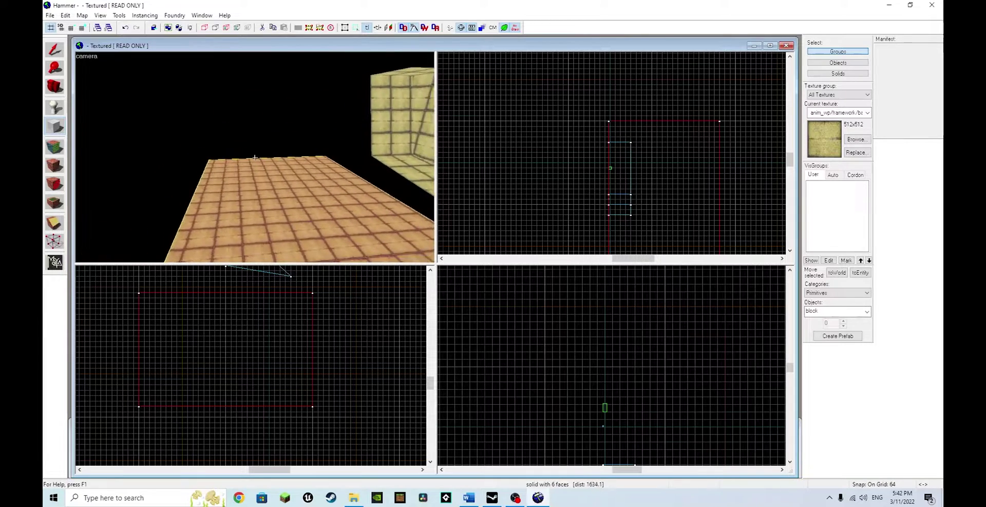
{"action": "key", "text": "s"}
{"action": "key", "text": "z"}
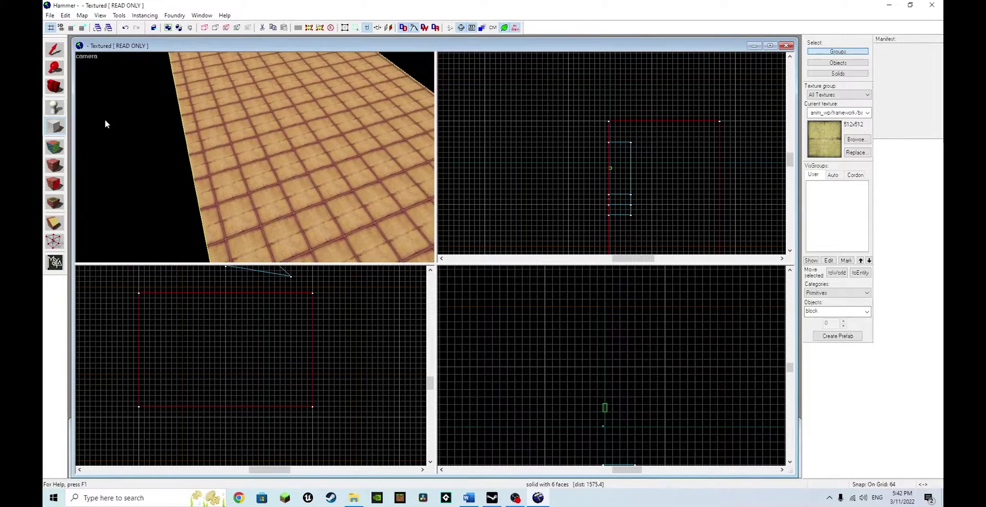
Try the rotate and skew handles on the selected large block in the Front view
{"action": "left_click", "coordinate": [54, 50]}
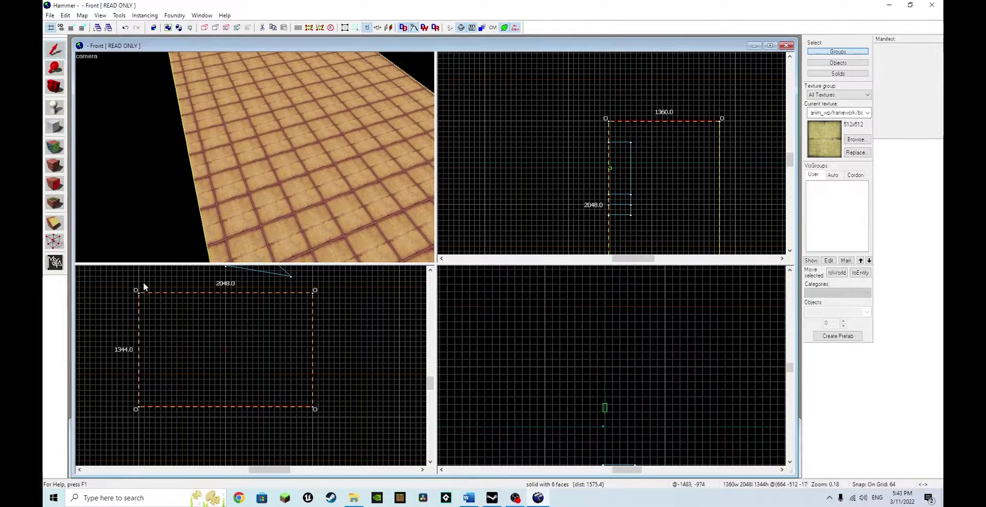
{"action": "left_click_drag", "start_coordinate": [136, 291], "coordinate": [154, 304]}
{"action": "left_click_drag", "start_coordinate": [225, 290], "coordinate": [231, 328]}
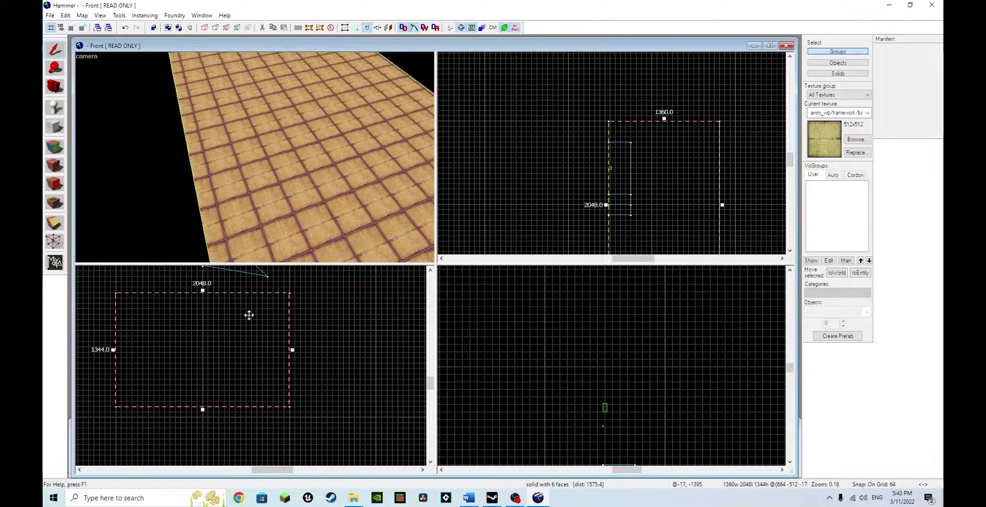
{"action": "left_click", "coordinate": [204, 337]}
{"action": "mouse_move", "coordinate": [114, 353]}
{"action": "left_mouse_down"}
{"action": "mouse_move", "coordinate": [132, 272]}
{"action": "mouse_move", "coordinate": [155, 348]}
{"action": "mouse_move", "coordinate": [191, 331]}
{"action": "mouse_move", "coordinate": [204, 361]}
{"action": "mouse_move", "coordinate": [211, 352]}
{"action": "left_mouse_up"}
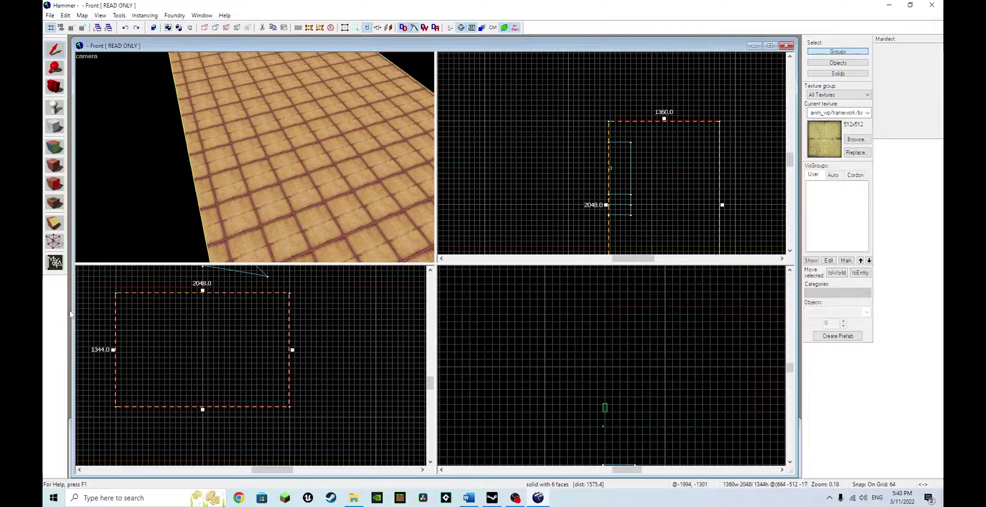
Open the Face Edit Sheet for the large block, look at the texture browser and close both
{"action": "key", "text": "z"}
{"action": "key", "text": "s"}
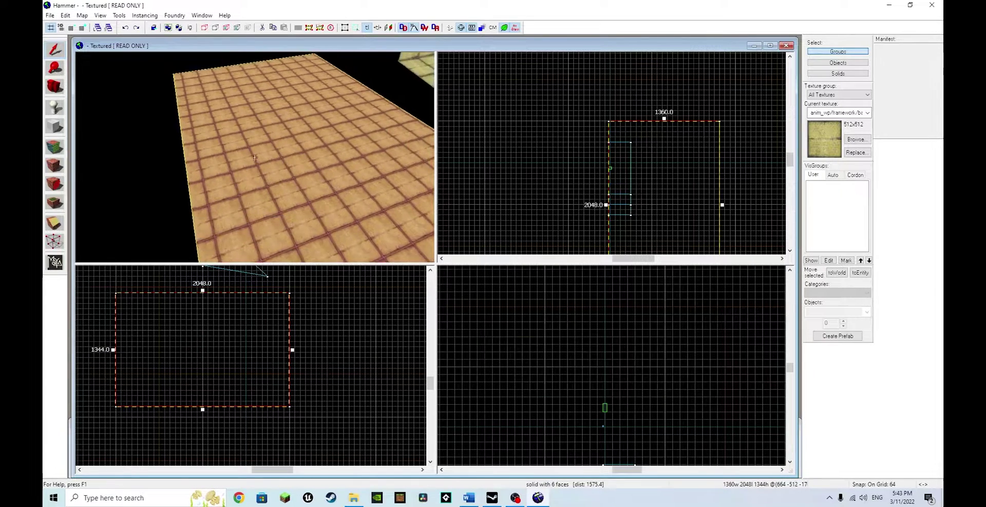
{"action": "key", "text": "z"}
{"action": "left_click", "coordinate": [54, 147]}
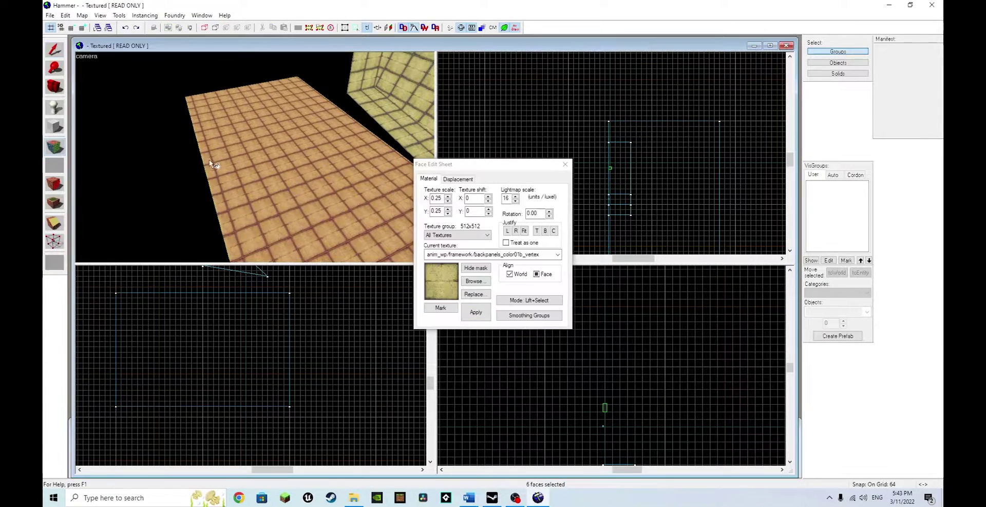
{"action": "left_click", "coordinate": [476, 280]}
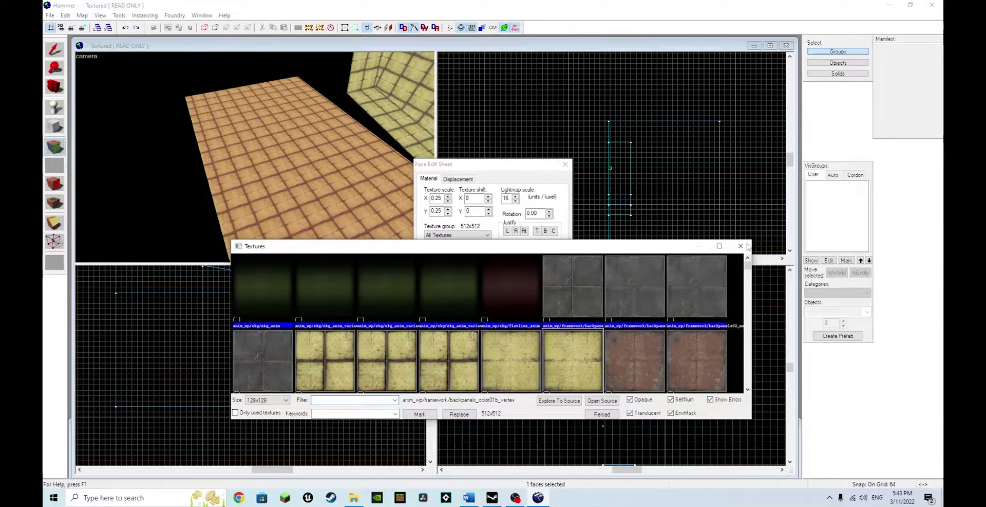
{"action": "left_click", "coordinate": [746, 246]}
{"action": "left_click", "coordinate": [565, 163]}
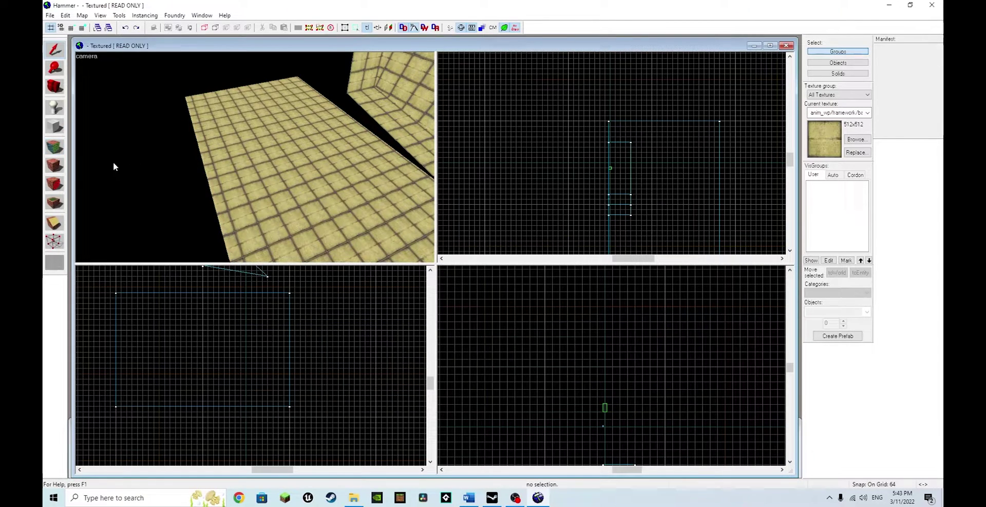
Reopen the Face Edit Sheet and try its left justify option
{"action": "left_click", "coordinate": [54, 149]}
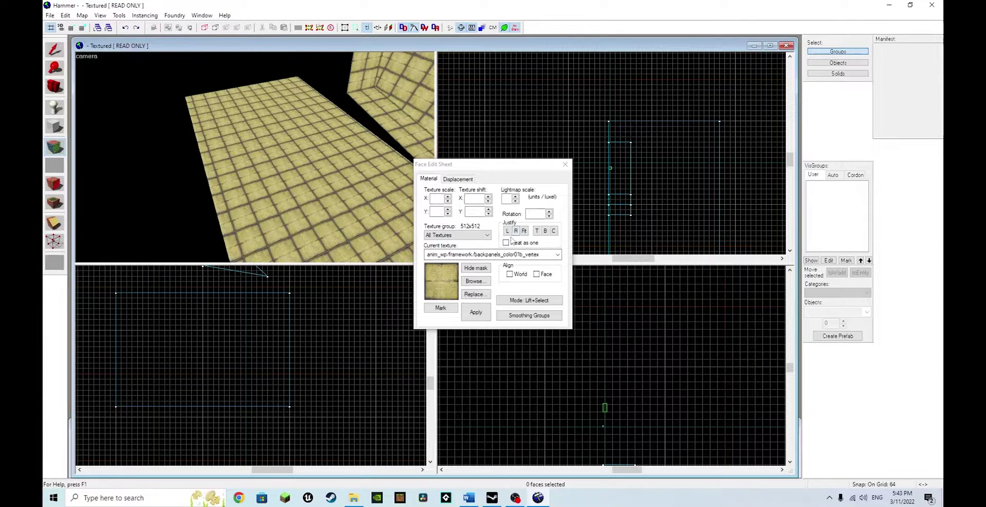
{"action": "left_click", "coordinate": [509, 234]}
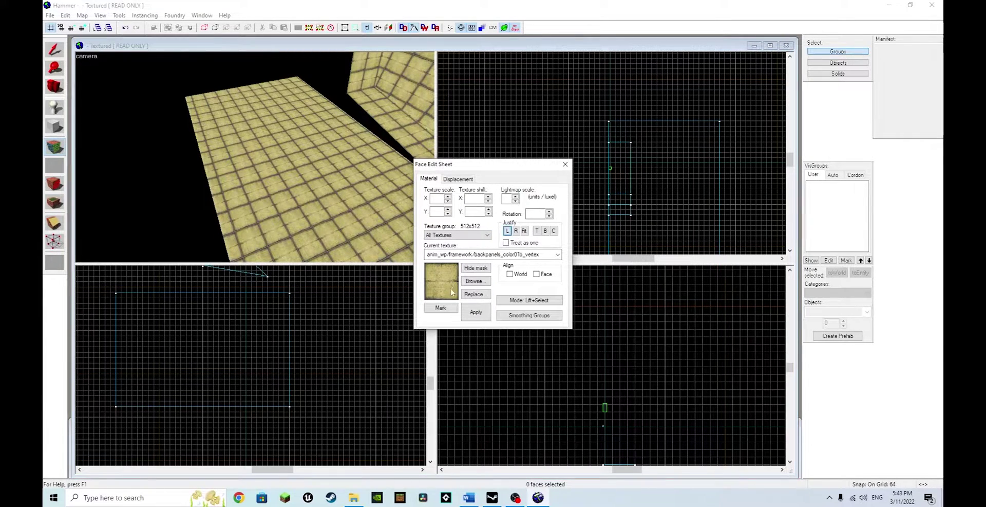
{"action": "left_click", "coordinate": [264, 252]}
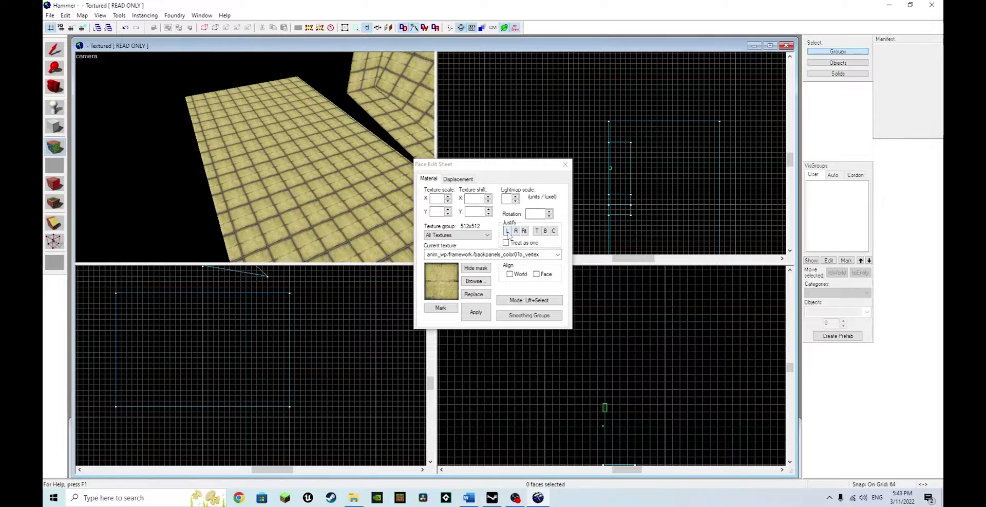
{"action": "left_click", "coordinate": [509, 234]}
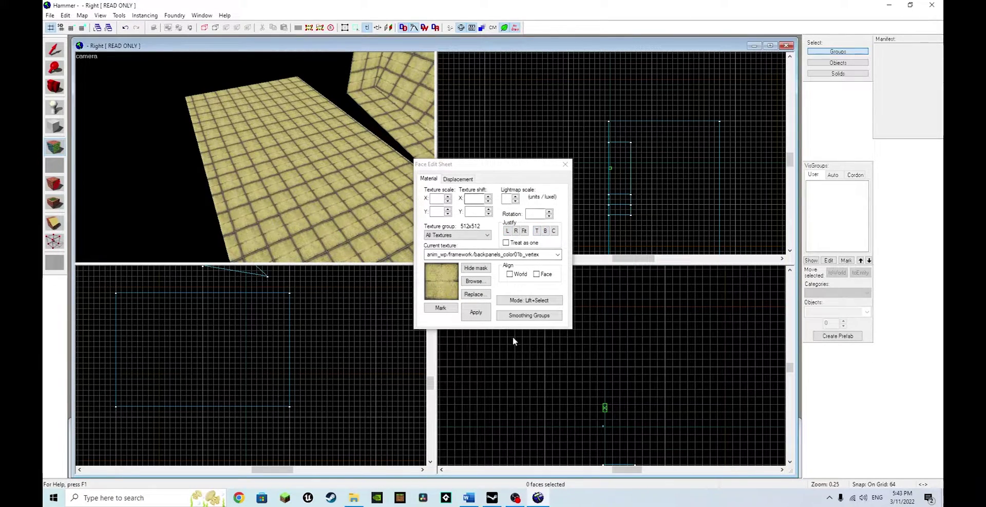
Filter the textures by "plaster", choose plaster/plasterwall002a as the current texture, apply it and close the Face Edit Sheet
{"action": "left_click", "coordinate": [485, 280]}
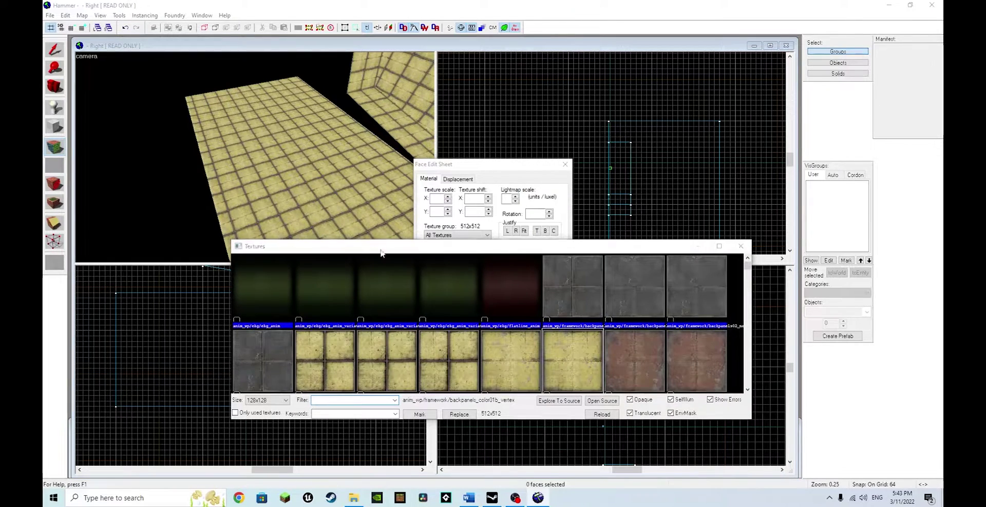
{"action": "scroll", "coordinate": [638, 330], "scroll_direction": "down", "scroll_amount": 10}
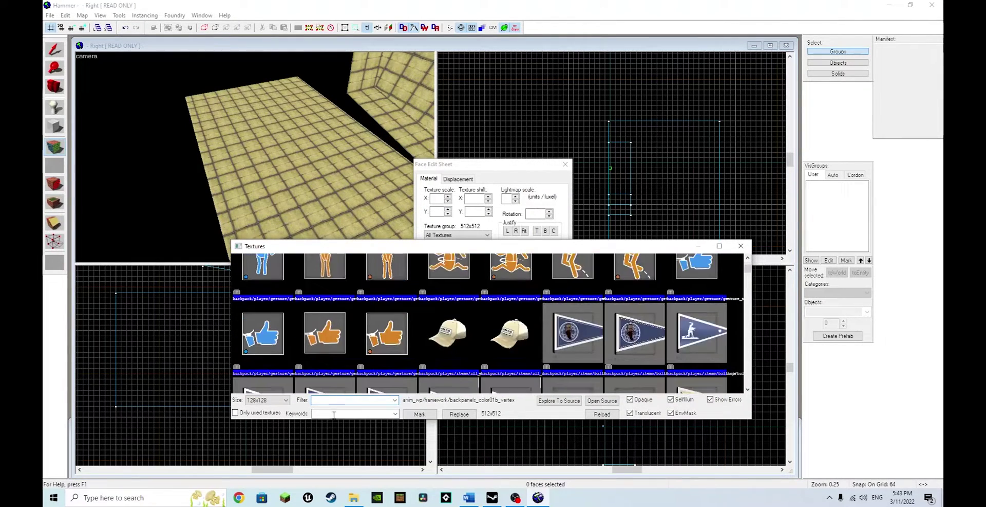
{"action": "type", "text": "plaster"}
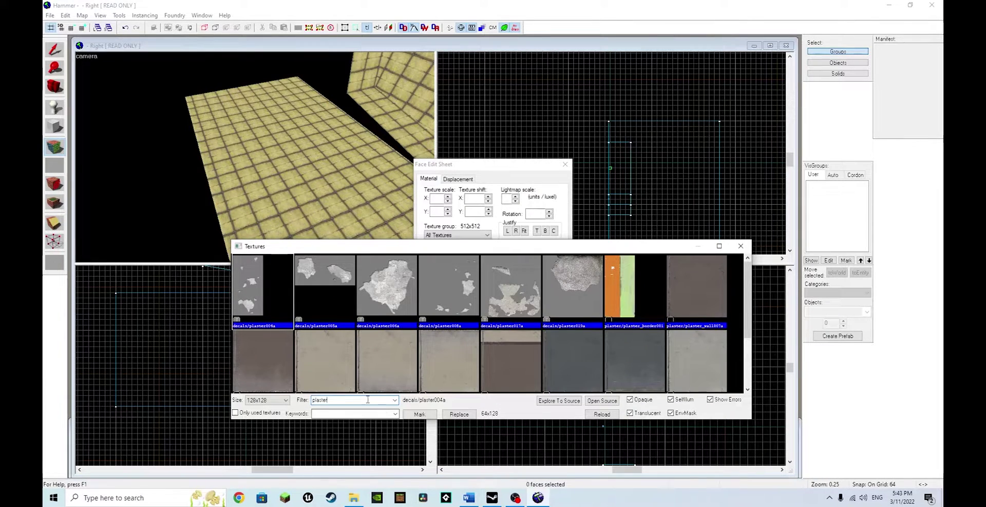
{"action": "scroll", "coordinate": [438, 349], "scroll_direction": "down", "scroll_amount": 5}
{"action": "scroll", "coordinate": [640, 324], "scroll_direction": "up", "scroll_amount": 1}
{"action": "scroll", "coordinate": [635, 347], "scroll_direction": "down", "scroll_amount": 1}
{"action": "left_click", "coordinate": [329, 357]}
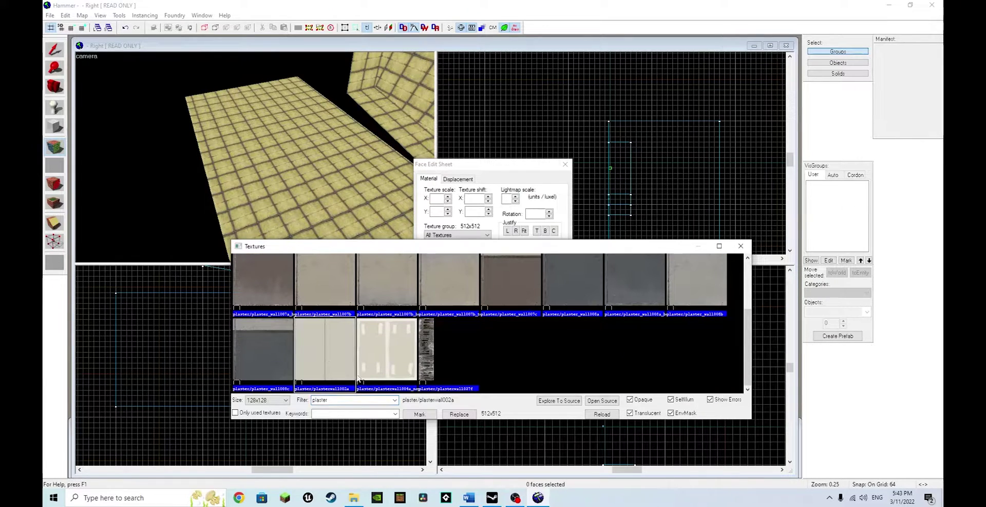
{"action": "double_click", "coordinate": [338, 361]}
{"action": "left_click", "coordinate": [471, 310]}
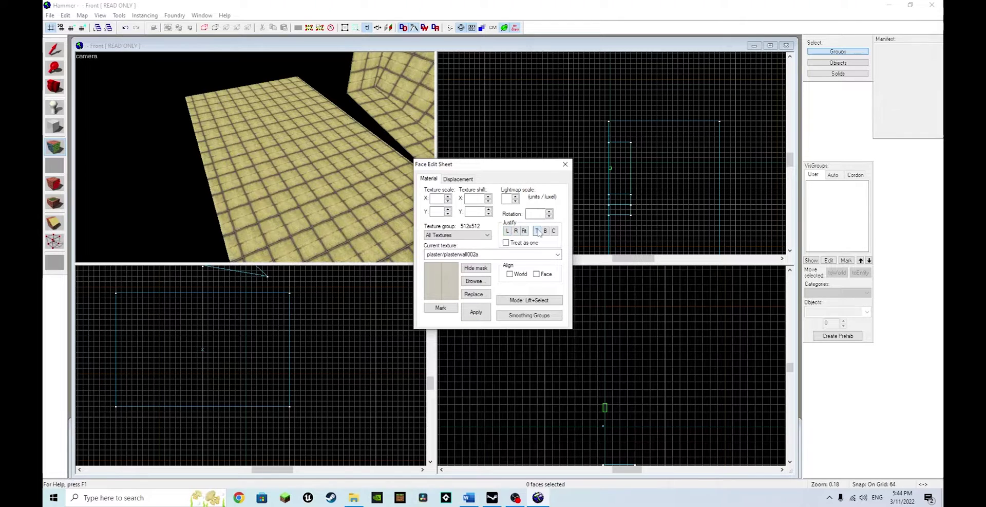
{"action": "left_click", "coordinate": [565, 164]}
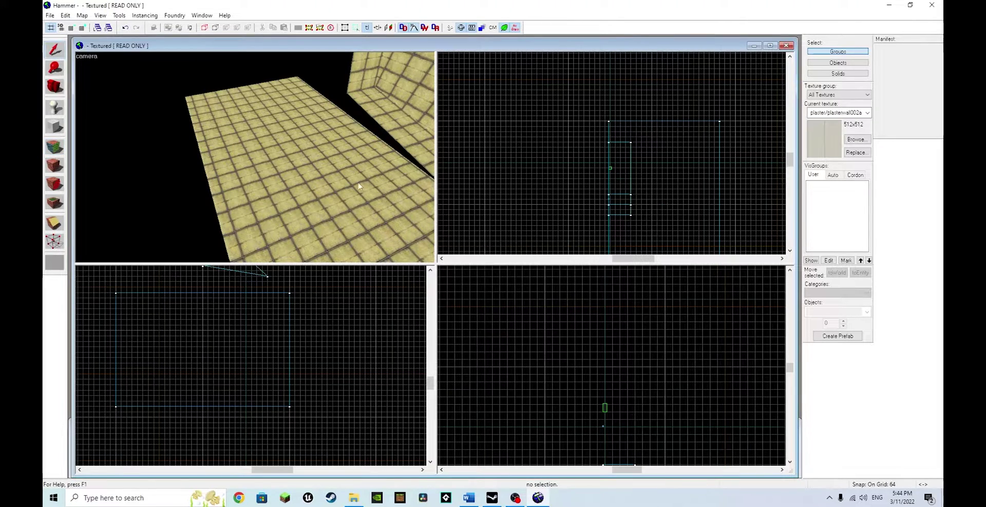
Select the large block in the camera view and look at its faces
{"action": "left_click", "coordinate": [302, 160]}
{"action": "key", "text": "z"}
{"action": "key", "text": "d"}
{"action": "key", "text": "a"}
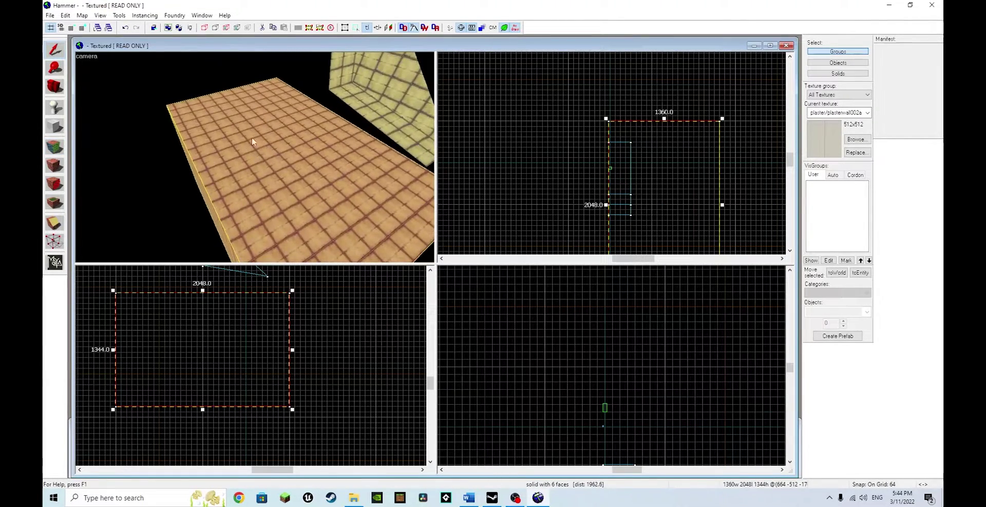
Examine the large block's top and side faces from several angles in the camera view
{"action": "key", "text": "z"}
{"action": "left_click", "coordinate": [188, 217]}
{"action": "left_click", "coordinate": [246, 185]}
{"action": "key", "text": "z"}
{"action": "key", "text": "z"}
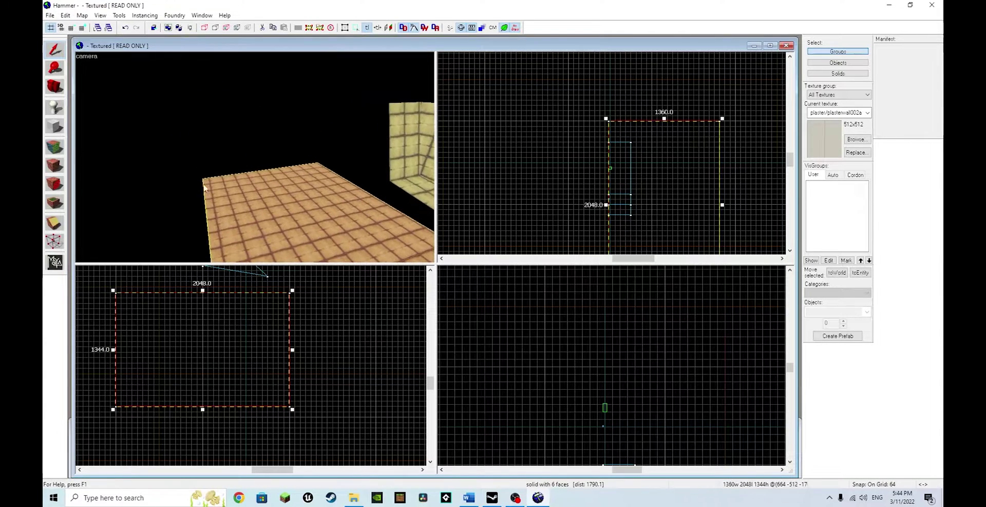
{"action": "key", "text": "z"}
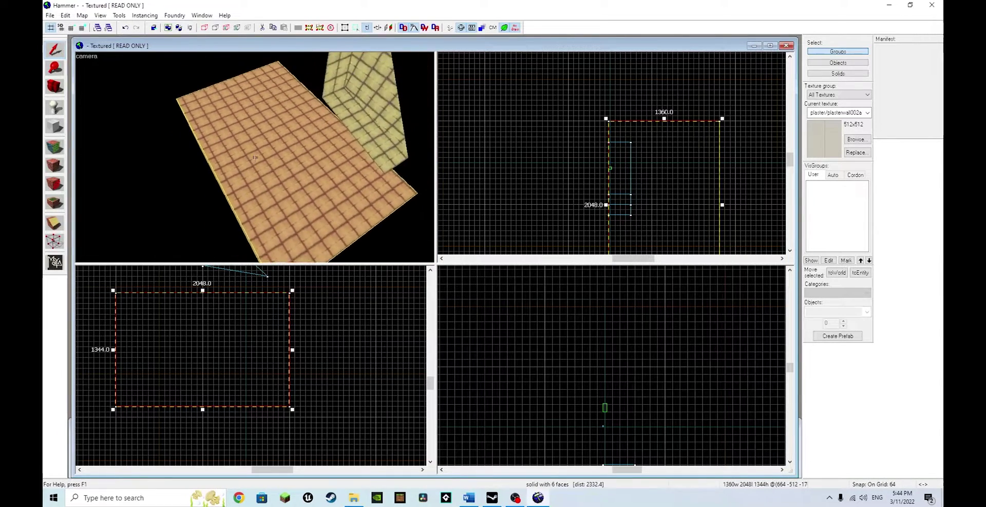
{"action": "key", "text": "w"}
{"action": "key", "text": "s"}
{"action": "key", "text": "z"}
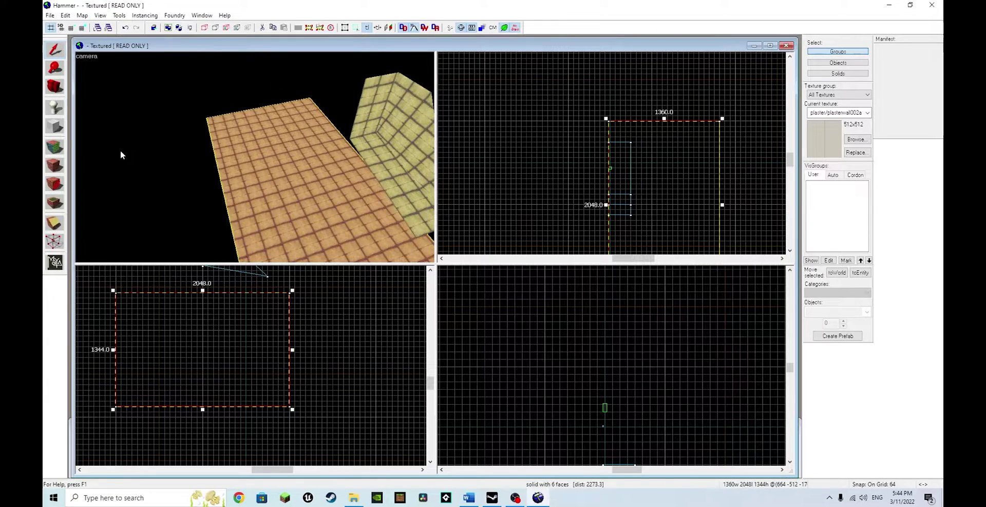
{"action": "key", "text": "z"}
Place an info_player_start entity on top of the large block and view it up close
{"action": "key", "text": "shift+e"}
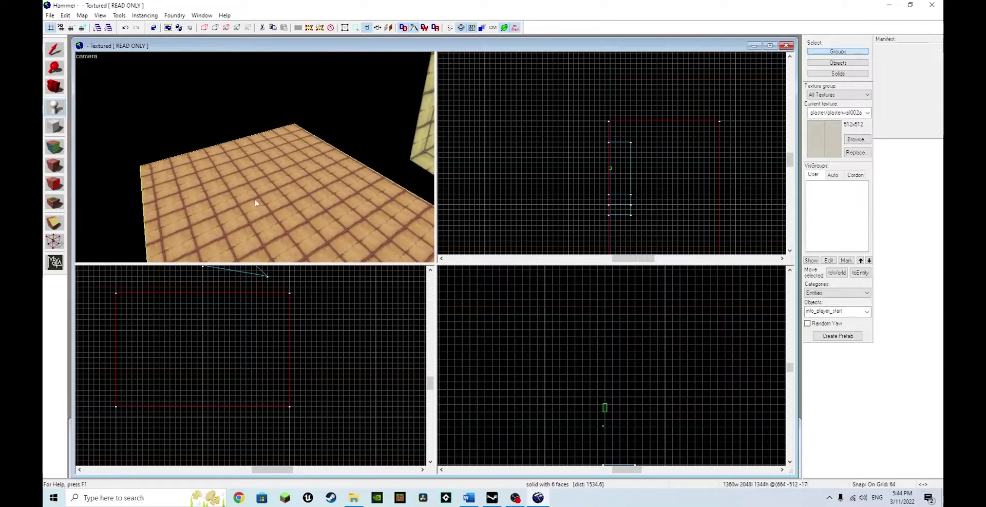
{"action": "left_click", "coordinate": [255, 157]}
{"action": "key", "text": "w"}
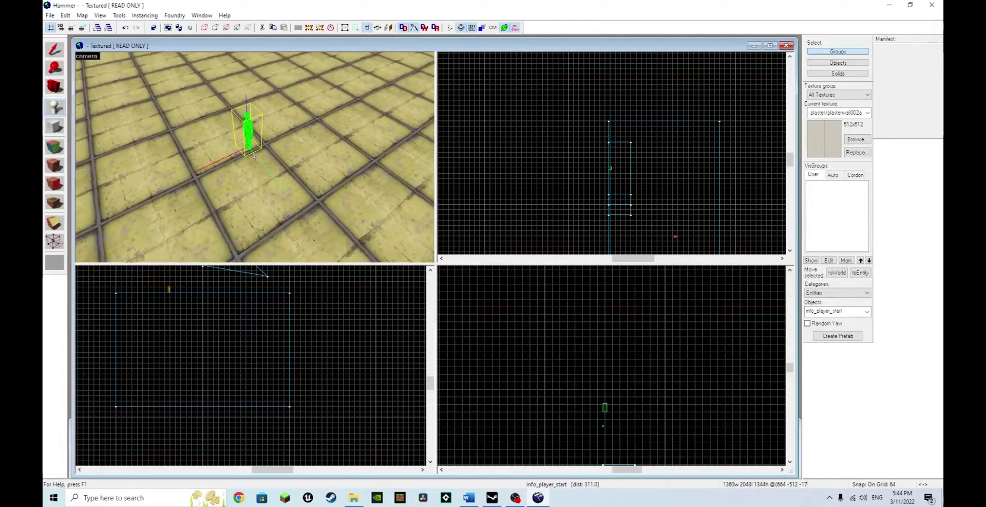
{"action": "key", "text": "w"}
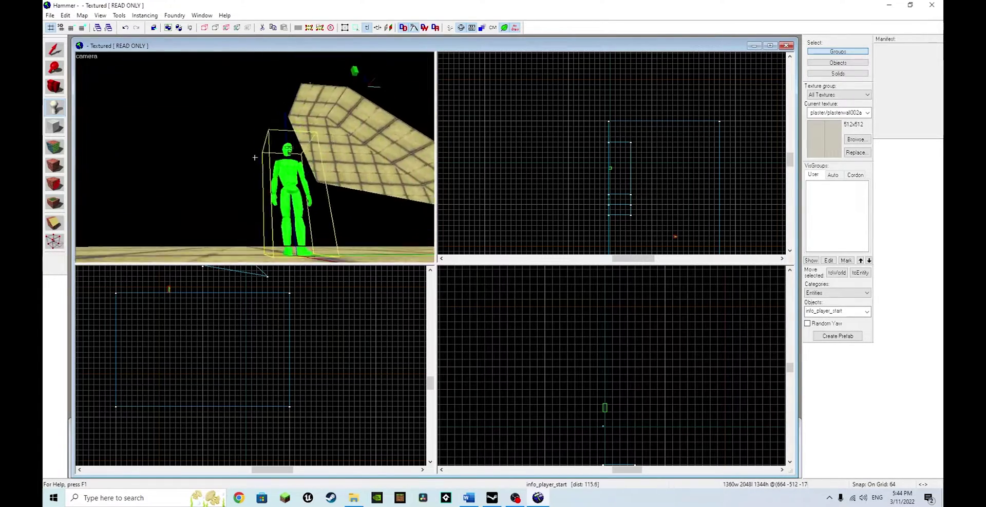
{"action": "key", "text": "w"}
{"action": "key", "text": "w"}
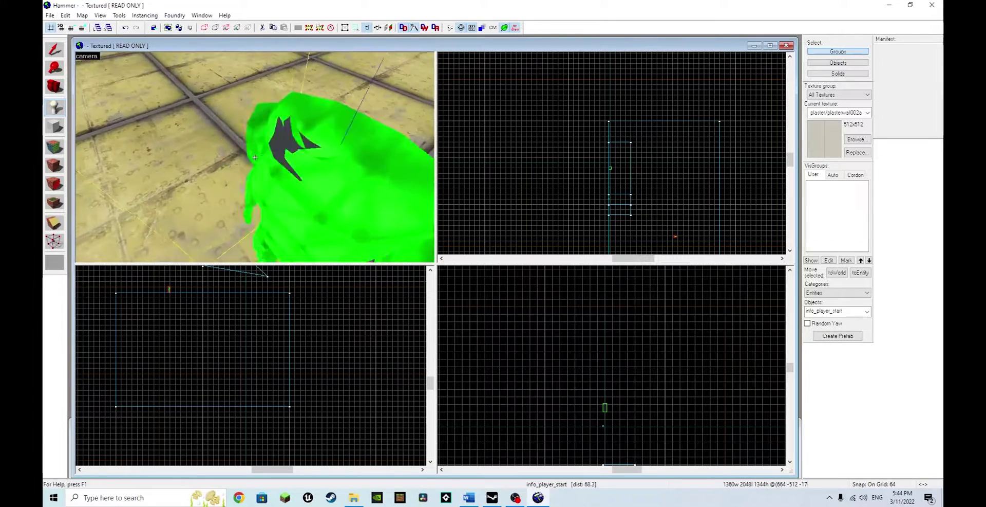
{"action": "key", "text": "s"}
{"action": "key", "text": "s"}
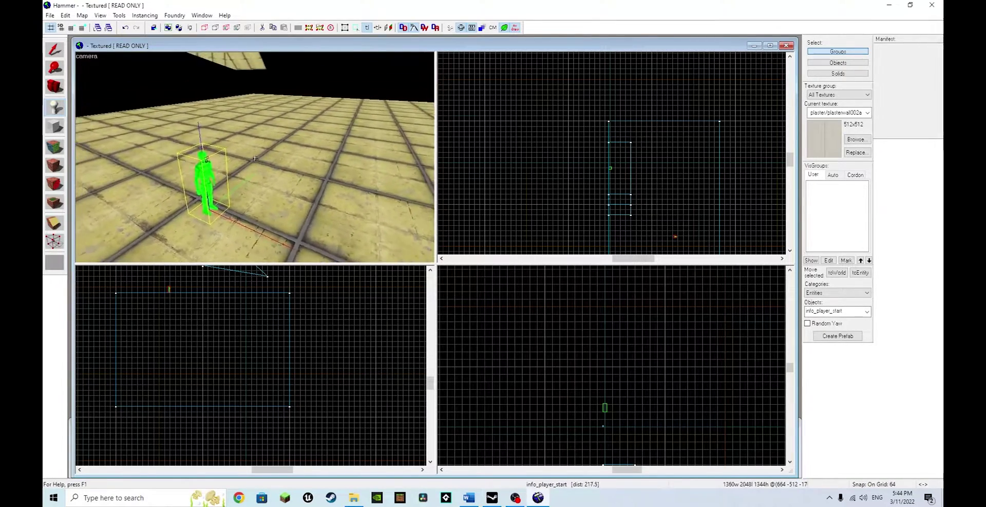
{"action": "key", "text": "w"}
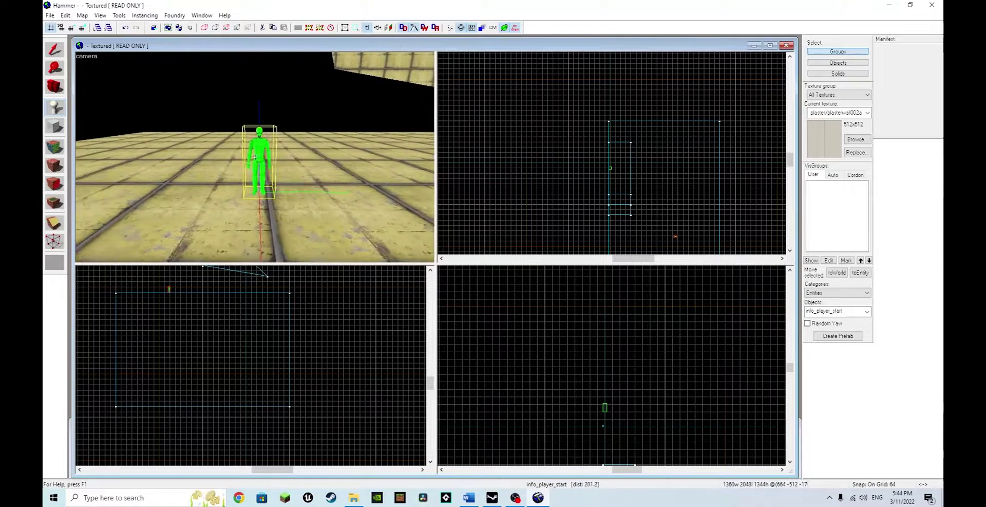
Select the info_player_start entity with the Selection tool in the front view
{"action": "left_click", "coordinate": [55, 50]}
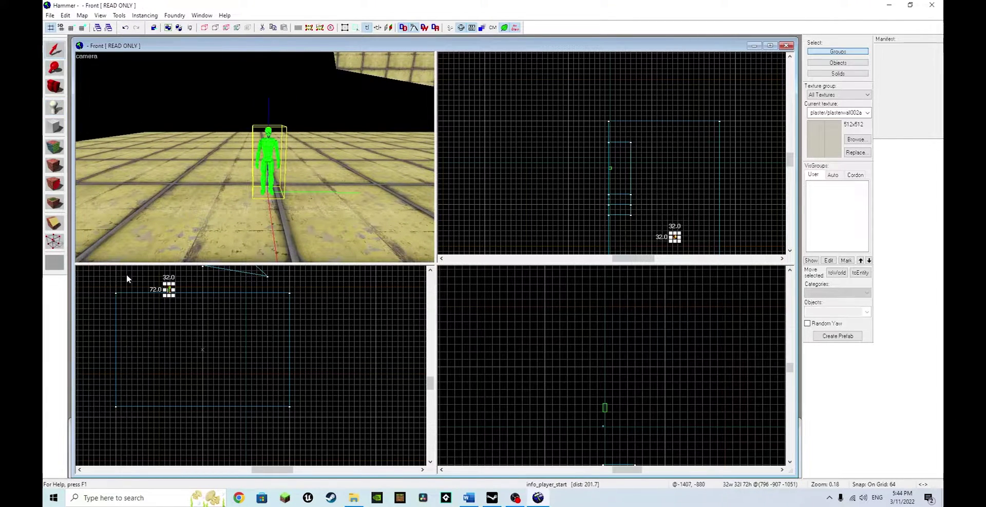
{"action": "scroll", "coordinate": [173, 290], "scroll_direction": "up", "scroll_amount": 8}
{"action": "scroll", "coordinate": [193, 282], "scroll_direction": "up", "scroll_amount": 3}
{"action": "middle_click_drag", "start_coordinate": [190, 280], "coordinate": [283, 366]}
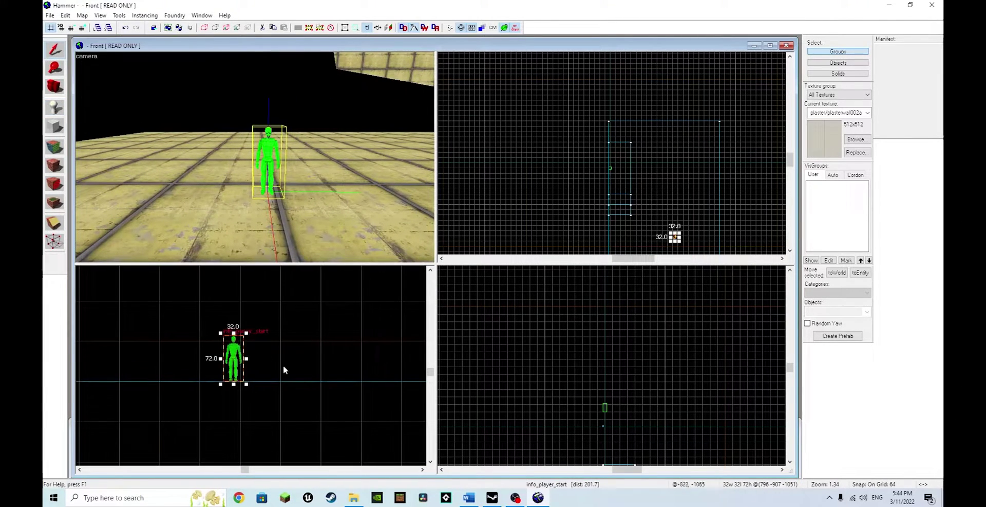
{"action": "left_click", "coordinate": [234, 322]}
{"action": "left_click", "coordinate": [235, 340]}
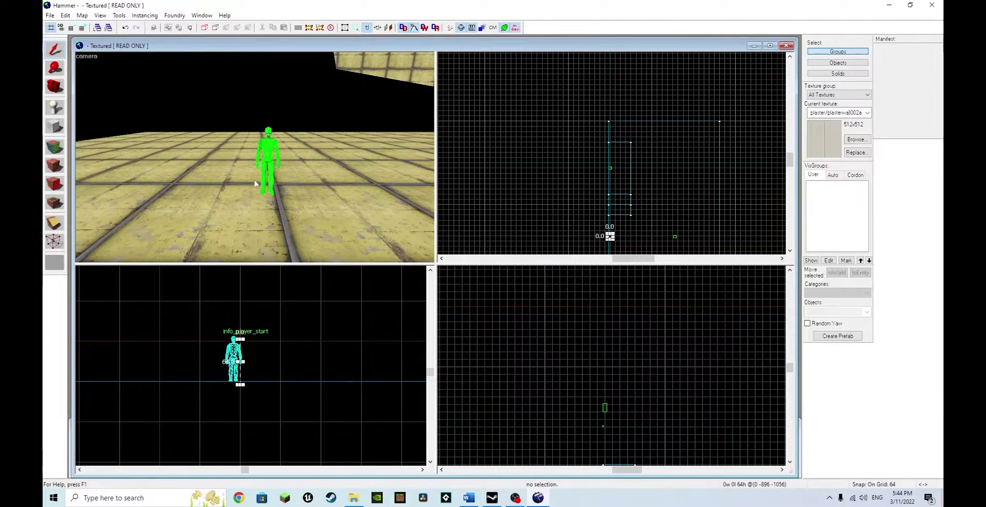
{"action": "left_click", "coordinate": [239, 344]}
{"action": "mouse_move", "coordinate": [245, 338]}
{"action": "left_mouse_down"}
{"action": "mouse_move", "coordinate": [352, 326]}
{"action": "mouse_move", "coordinate": [244, 335]}
{"action": "left_mouse_up"}
{"action": "left_click", "coordinate": [289, 336]}
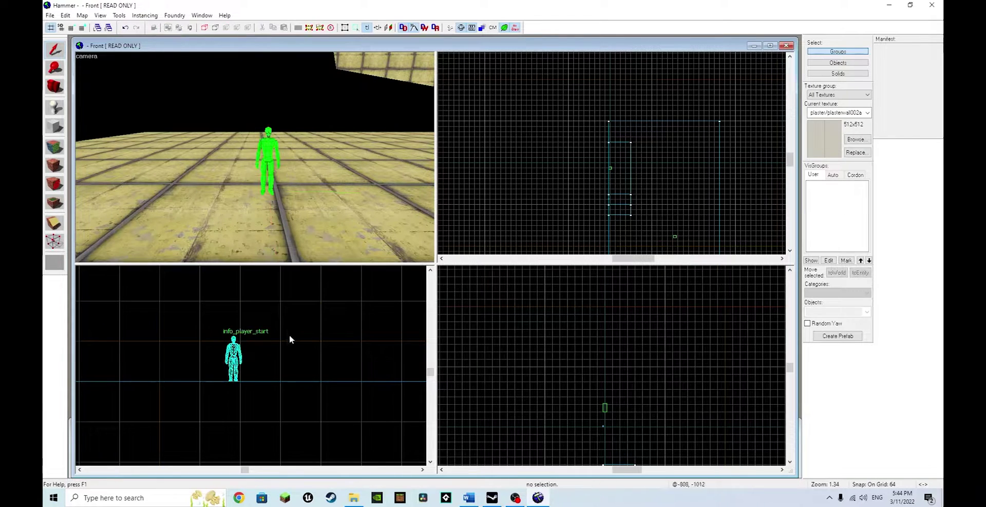
{"action": "left_click", "coordinate": [232, 346]}
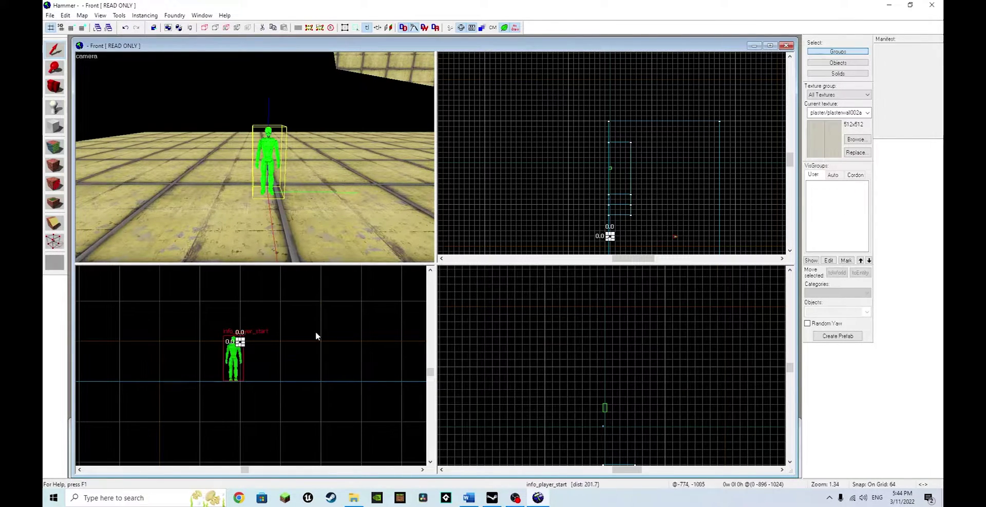
{"action": "left_click", "coordinate": [232, 356]}
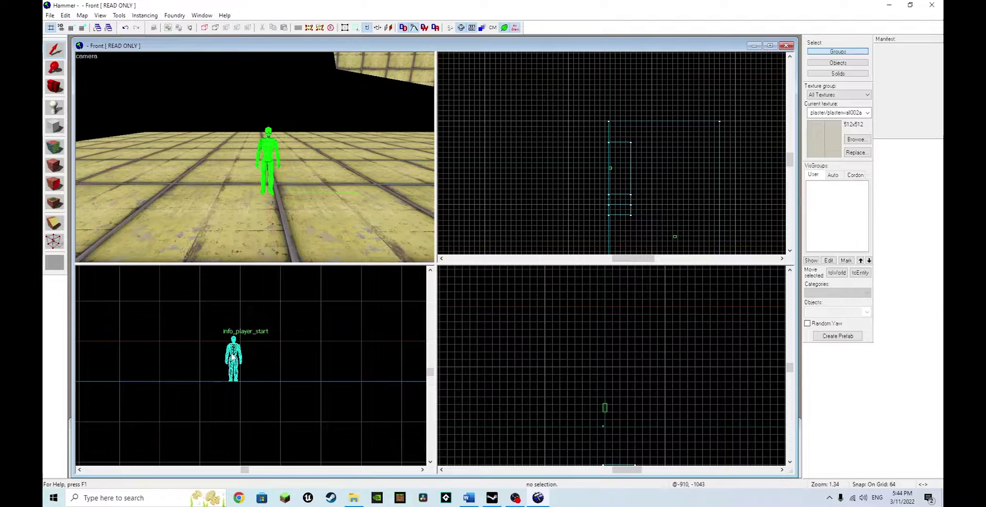
{"action": "left_click", "coordinate": [234, 355]}
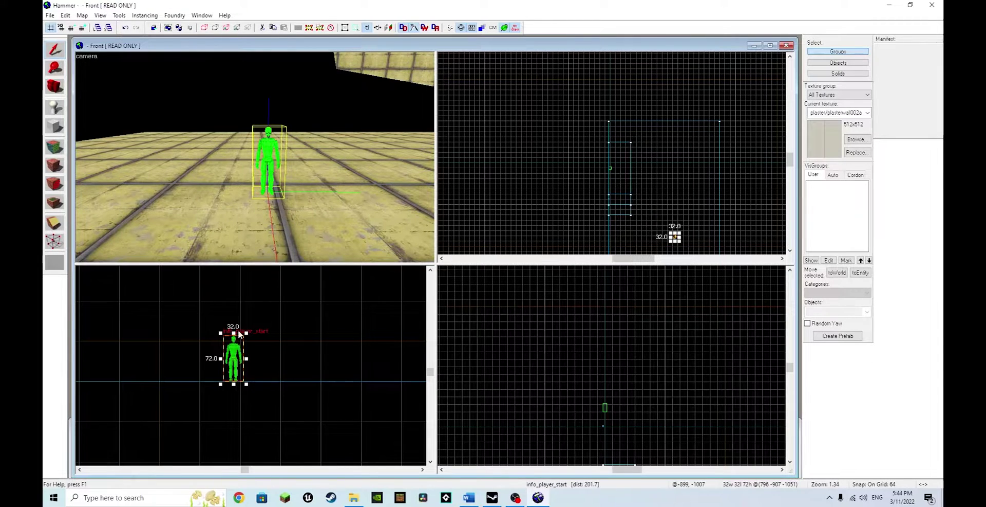
Try to stretch the player start upward, and shift it slightly sideways onto the grid line in the front view
{"action": "left_click_drag", "start_coordinate": [234, 333], "coordinate": [235, 303]}
{"action": "scroll", "coordinate": [266, 371], "scroll_direction": "down", "scroll_amount": 4}
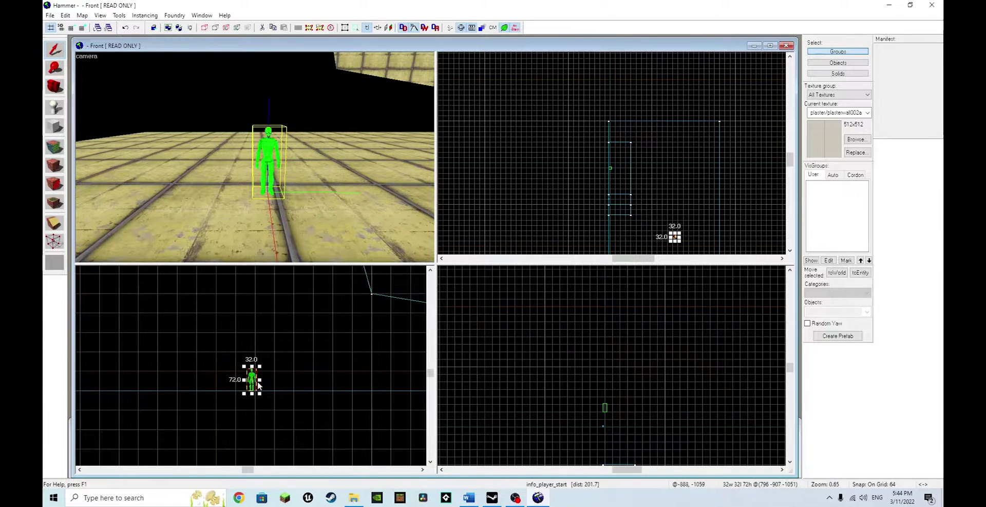
{"action": "mouse_move", "coordinate": [257, 381]}
{"action": "left_mouse_down"}
{"action": "mouse_move", "coordinate": [258, 335]}
{"action": "mouse_move", "coordinate": [261, 381]}
{"action": "left_mouse_up"}
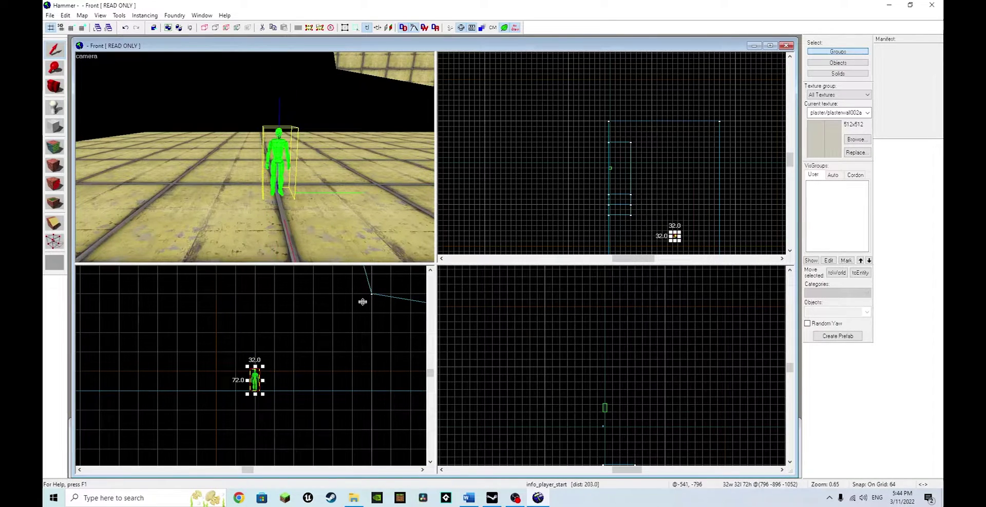
Place a weapon_portalgun entity on the floor beside the player start
{"action": "left_click", "coordinate": [58, 107]}
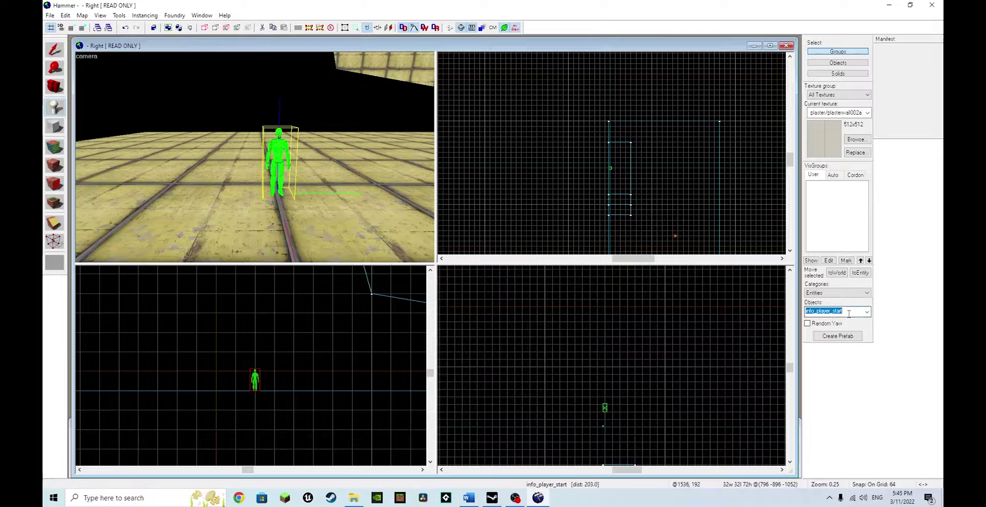
{"action": "type", "text": "weapon"}
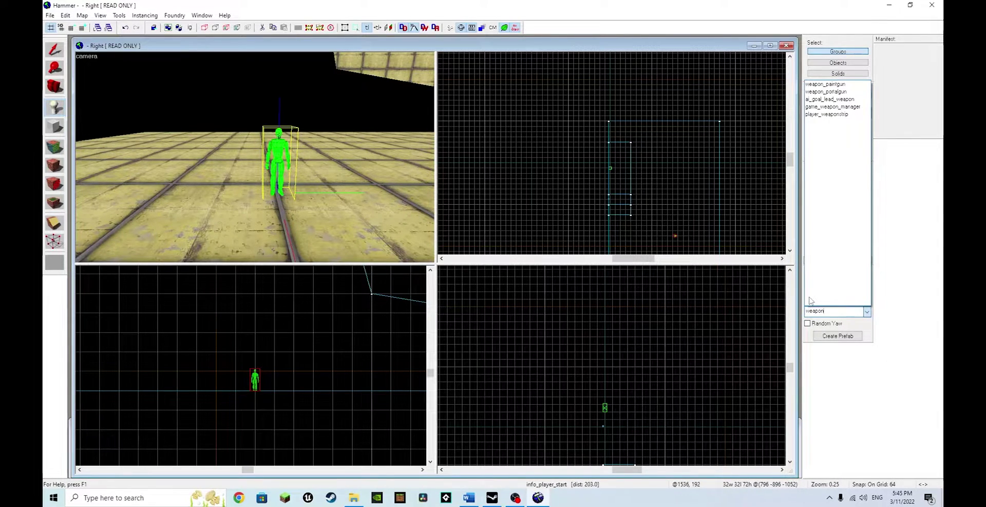
{"action": "type", "text": "_portalgun"}
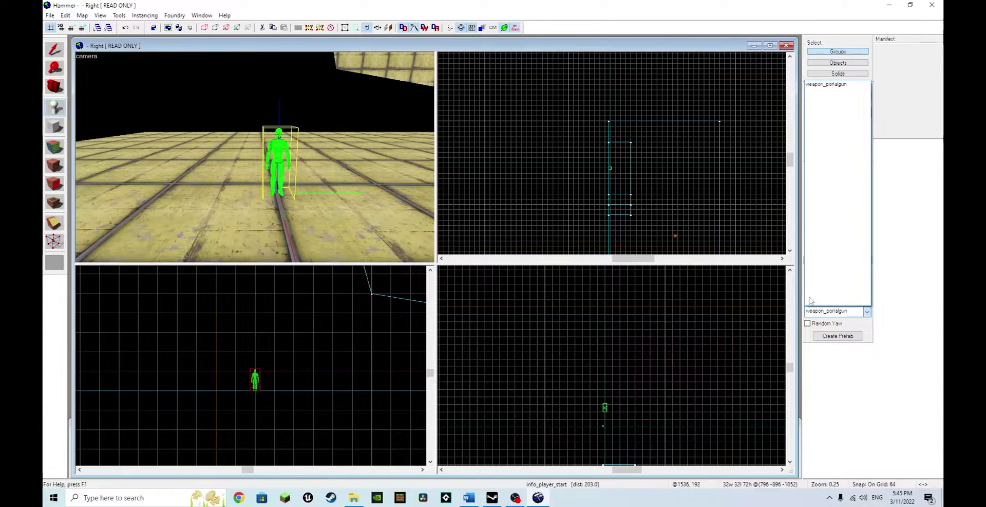
{"action": "key", "text": "Return"}
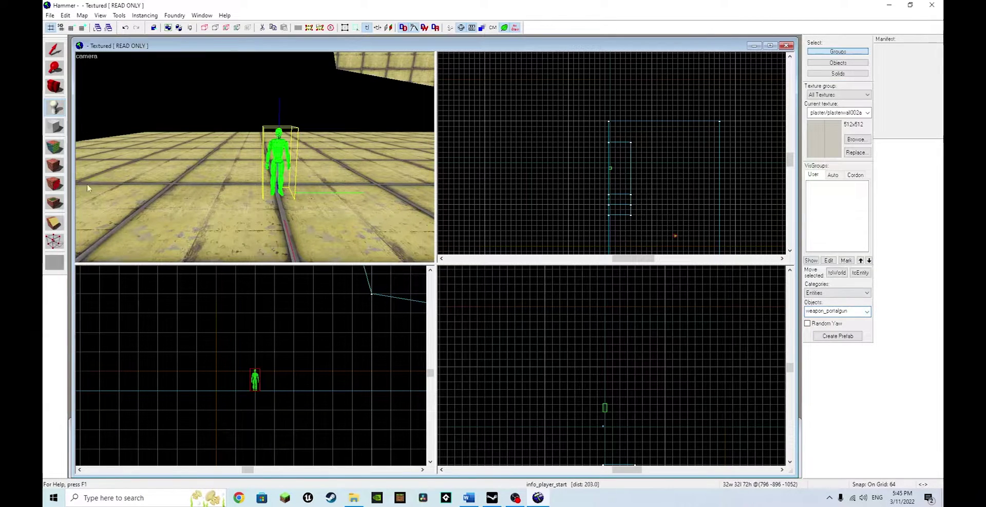
{"action": "left_click", "coordinate": [211, 204]}
Move the portal gun up against the player start's side in the front view and reduce the grid size to 16
{"action": "left_click", "coordinate": [52, 51]}
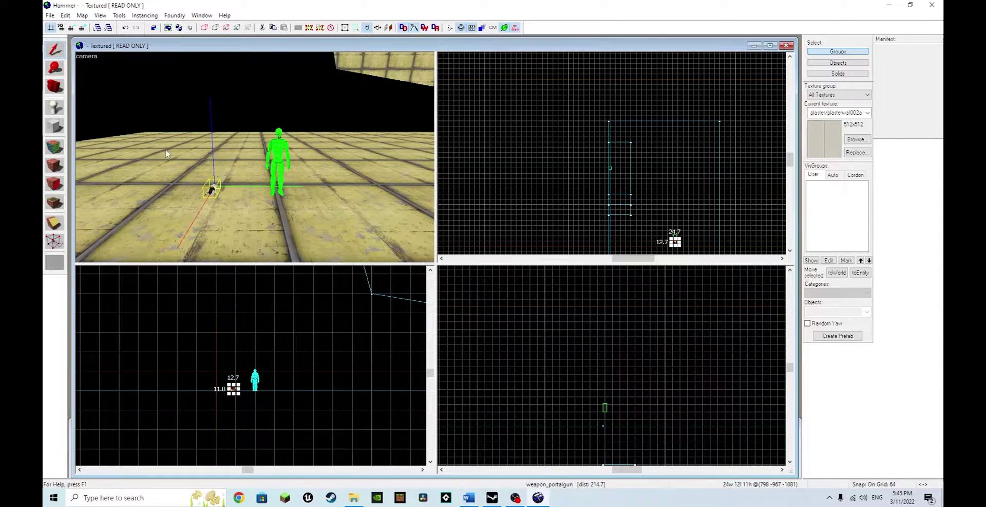
{"action": "scroll", "coordinate": [229, 399], "scroll_direction": "up", "scroll_amount": 3}
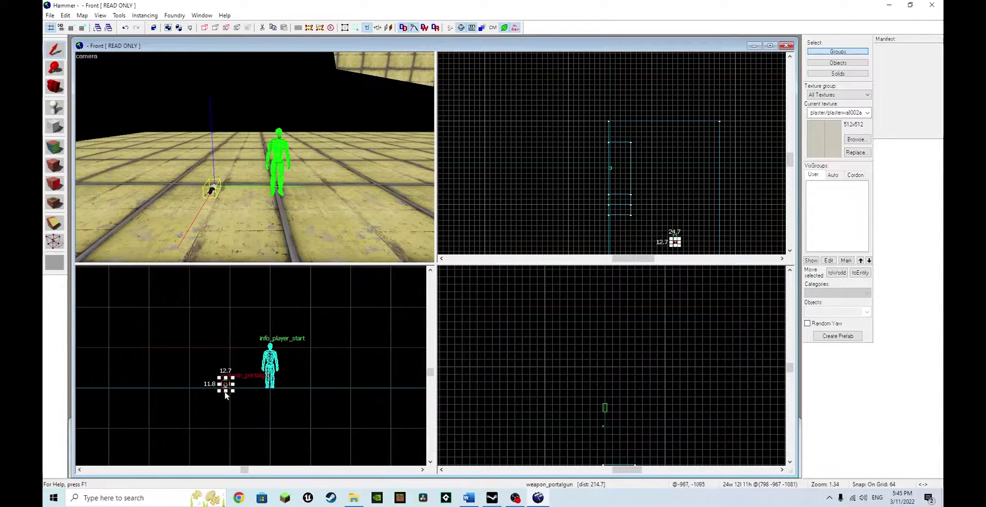
{"action": "left_click_drag", "start_coordinate": [227, 385], "coordinate": [280, 360]}
{"action": "key", "text": "bracketleft"}
{"action": "key", "text": "bracketleft"}
{"action": "key", "text": "z"}
{"action": "key", "text": "w"}
{"action": "key", "text": "d"}
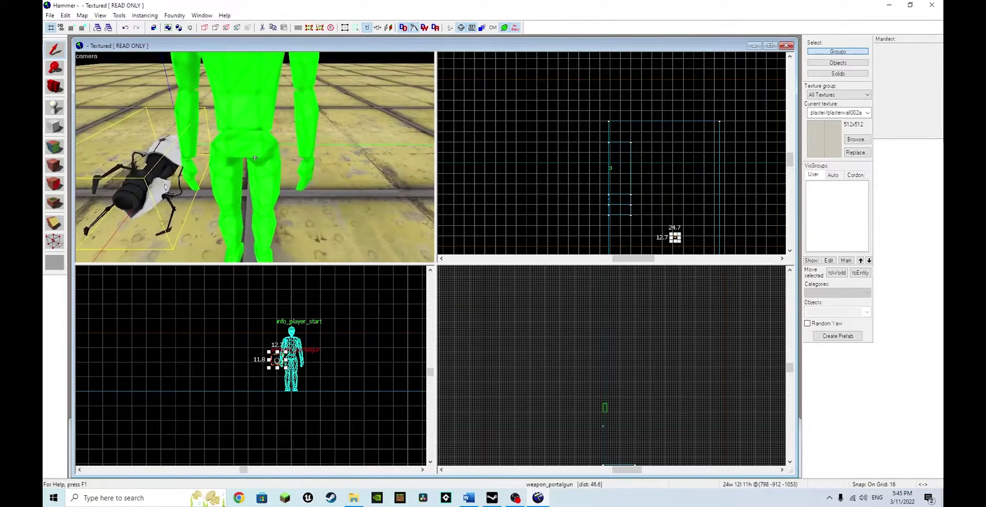
Reselect the portal gun, move it onto the player start's chest in the front view and check the placement
{"action": "key", "text": "z"}
{"action": "left_click", "coordinate": [278, 358]}
{"action": "left_click", "coordinate": [275, 358]}
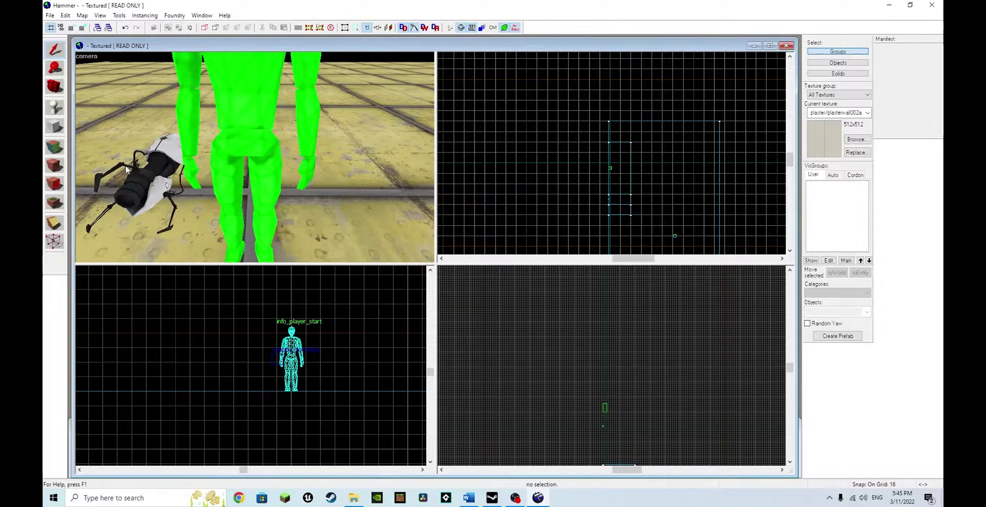
{"action": "left_click", "coordinate": [276, 359]}
{"action": "left_click", "coordinate": [275, 359]}
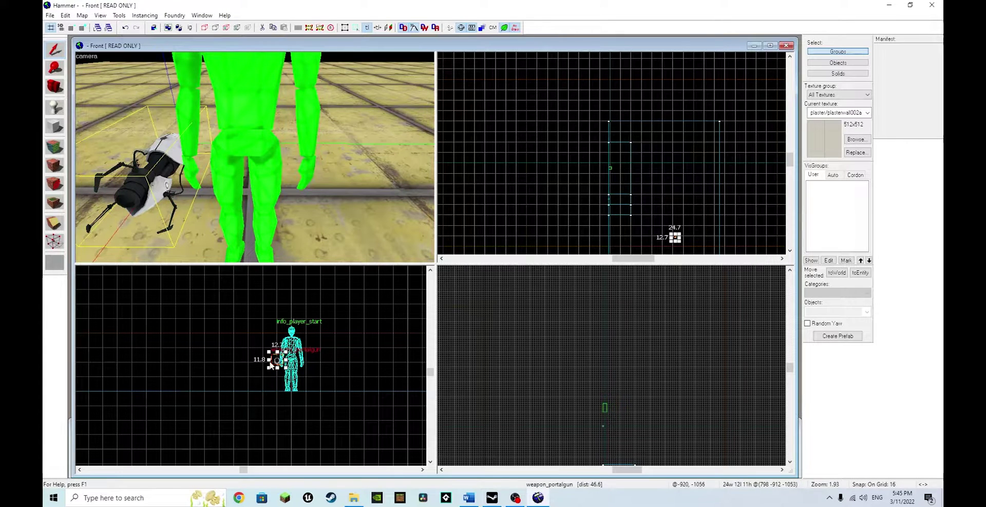
{"action": "left_click_drag", "start_coordinate": [278, 361], "coordinate": [292, 345]}
{"action": "key", "text": "z"}
{"action": "key", "text": "s"}
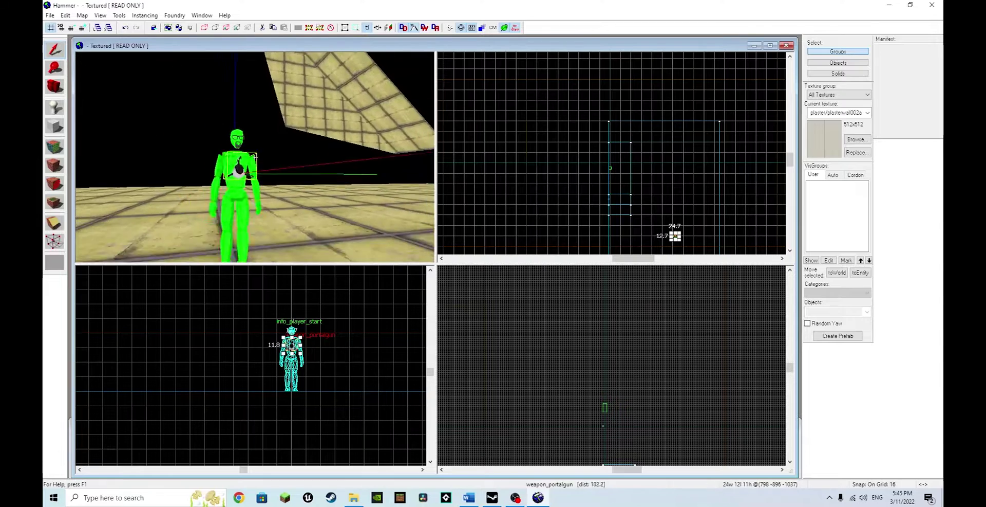
{"action": "key", "text": "a"}
{"action": "key", "text": "z"}
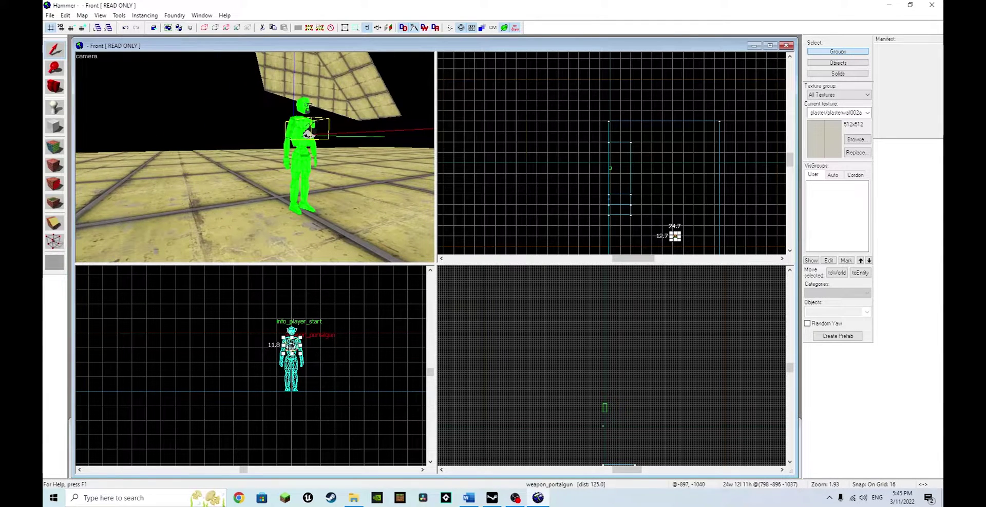
Open the portal gun's properties, review the Can Fire Portal 1 and Can Fire Portal 2 options, apply and close
{"action": "right_click", "coordinate": [291, 347]}
{"action": "left_click", "coordinate": [309, 341]}
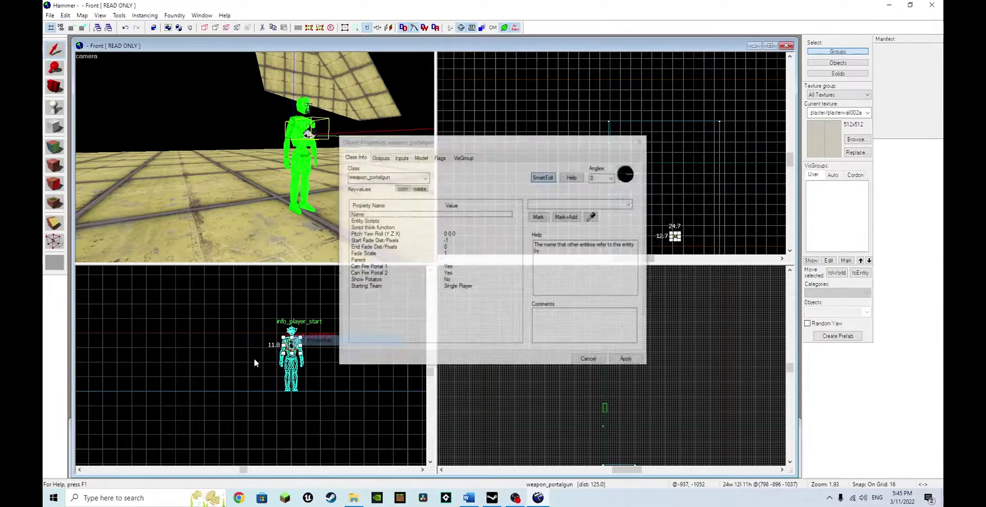
{"action": "left_click", "coordinate": [385, 267]}
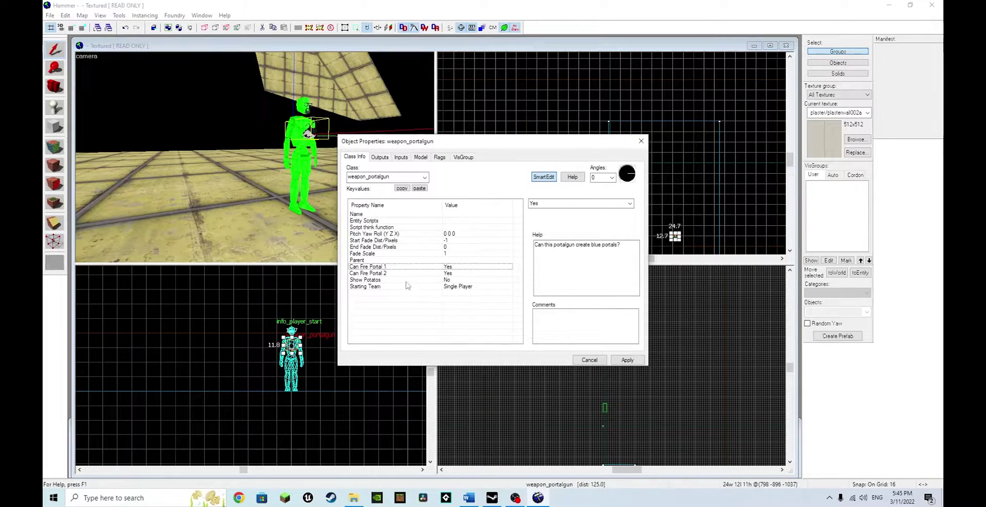
{"action": "left_click", "coordinate": [396, 273]}
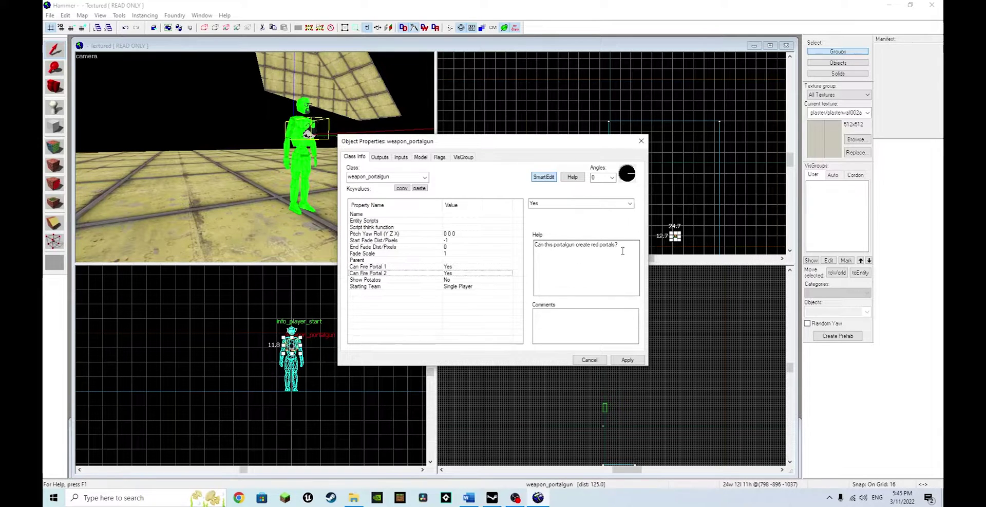
{"action": "left_click", "coordinate": [579, 268]}
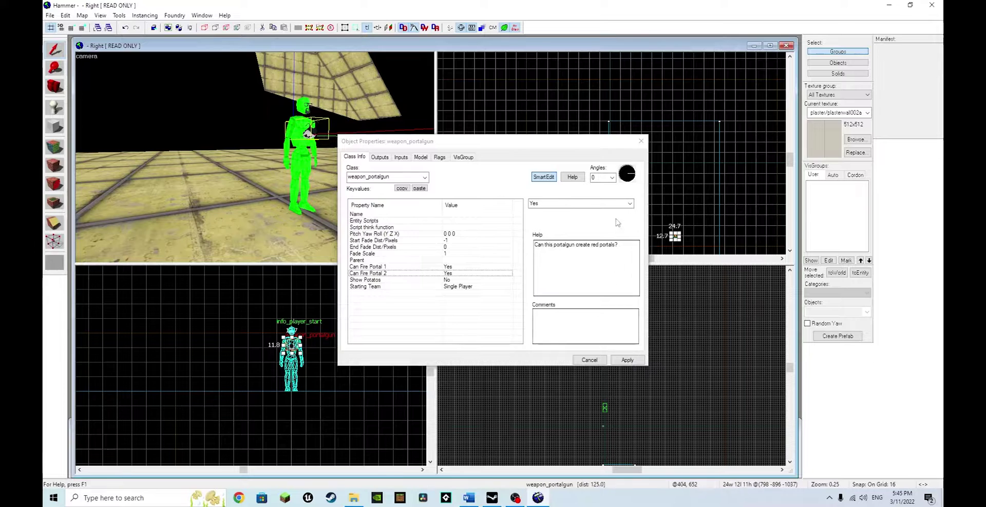
{"action": "left_click", "coordinate": [628, 360]}
{"action": "left_click", "coordinate": [643, 141]}
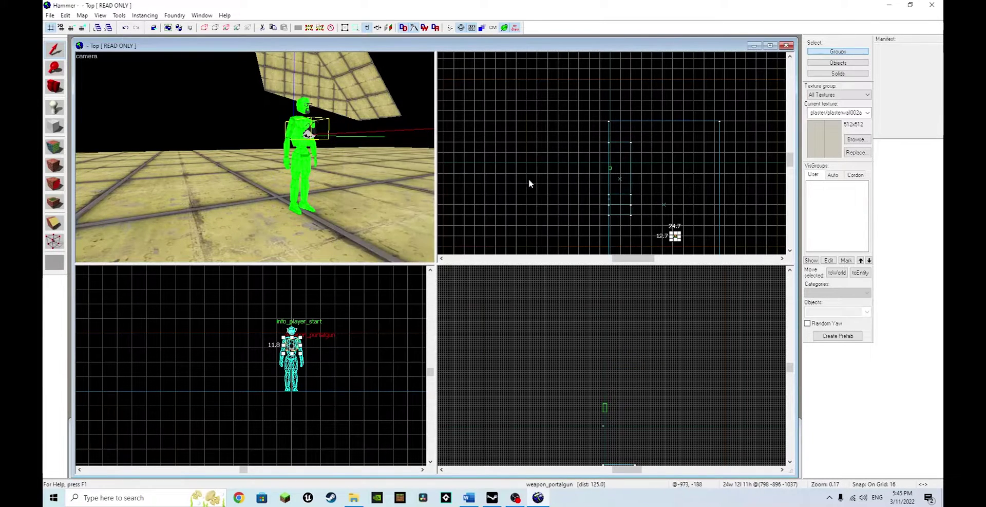
Reopen the portal gun's properties and review its outputs, inputs, model, flags and VisGroup settings
{"action": "key", "text": "z"}
{"action": "key", "text": "s"}
{"action": "key", "text": "w"}
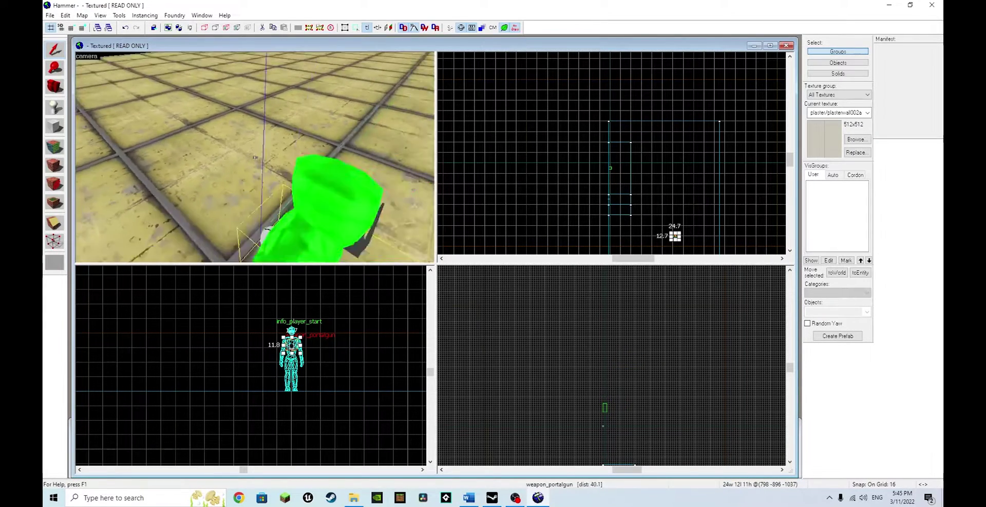
{"action": "key", "text": "s"}
{"action": "key", "text": "w"}
{"action": "key", "text": "z"}
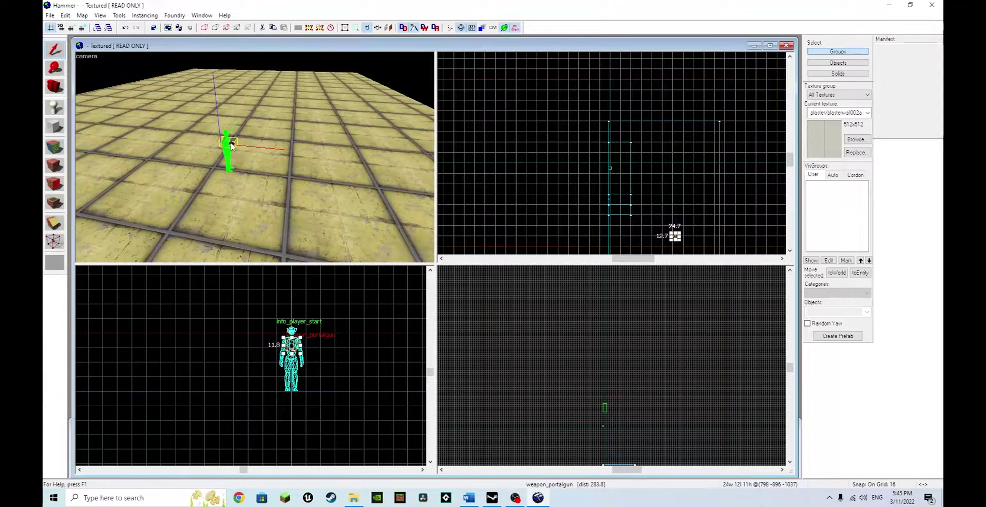
{"action": "double_click", "coordinate": [233, 147]}
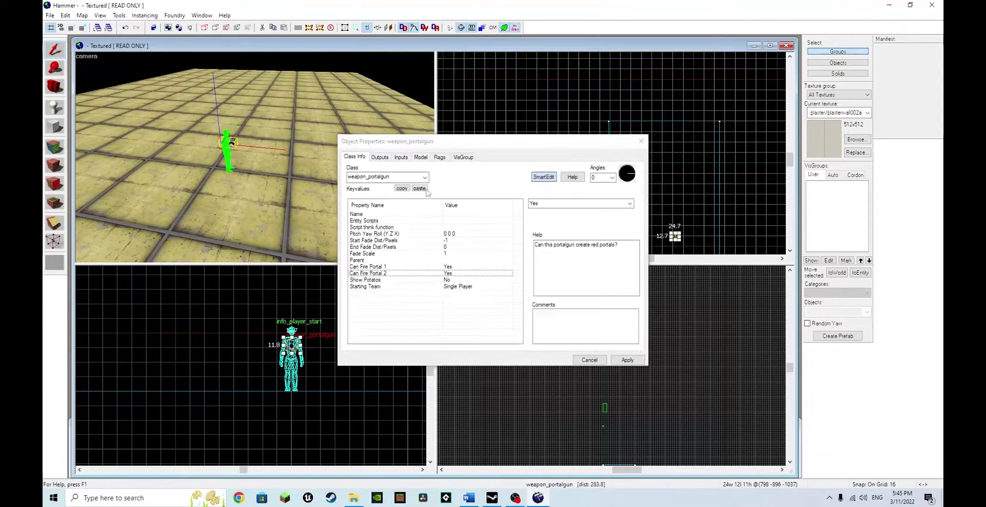
{"action": "left_click", "coordinate": [381, 157]}
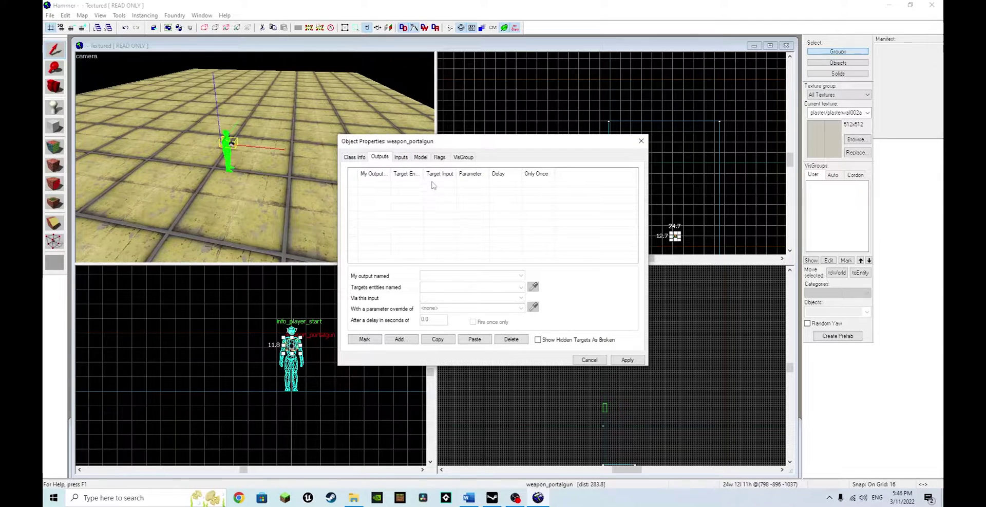
{"action": "left_click", "coordinate": [406, 158]}
{"action": "left_click", "coordinate": [426, 158]}
{"action": "left_click", "coordinate": [437, 157]}
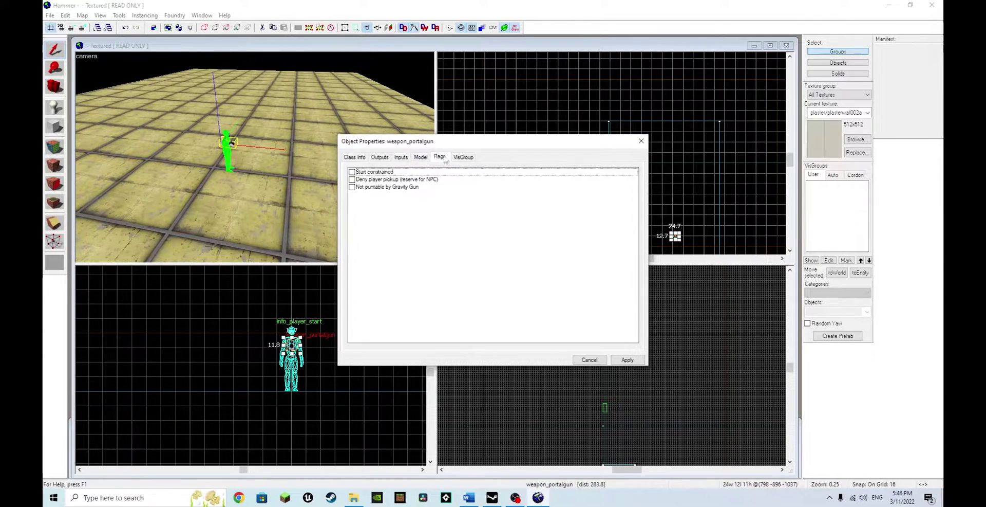
{"action": "left_click", "coordinate": [455, 158]}
{"action": "left_click", "coordinate": [417, 156]}
{"action": "left_click", "coordinate": [439, 157]}
{"action": "left_click", "coordinate": [455, 158]}
{"action": "left_click", "coordinate": [444, 158]}
{"action": "left_click", "coordinate": [421, 157]}
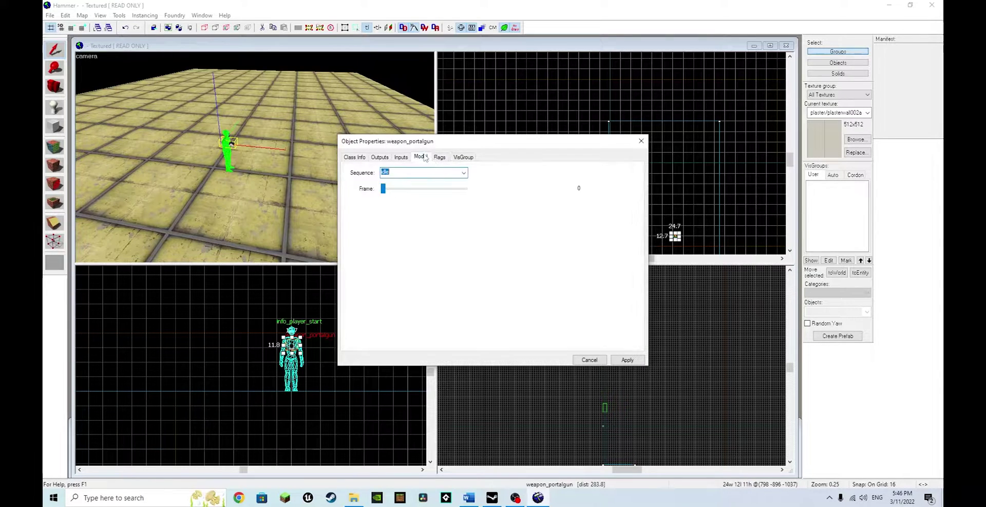
{"action": "left_click", "coordinate": [440, 157]}
{"action": "left_click", "coordinate": [462, 157]}
{"action": "left_click", "coordinate": [355, 157]}
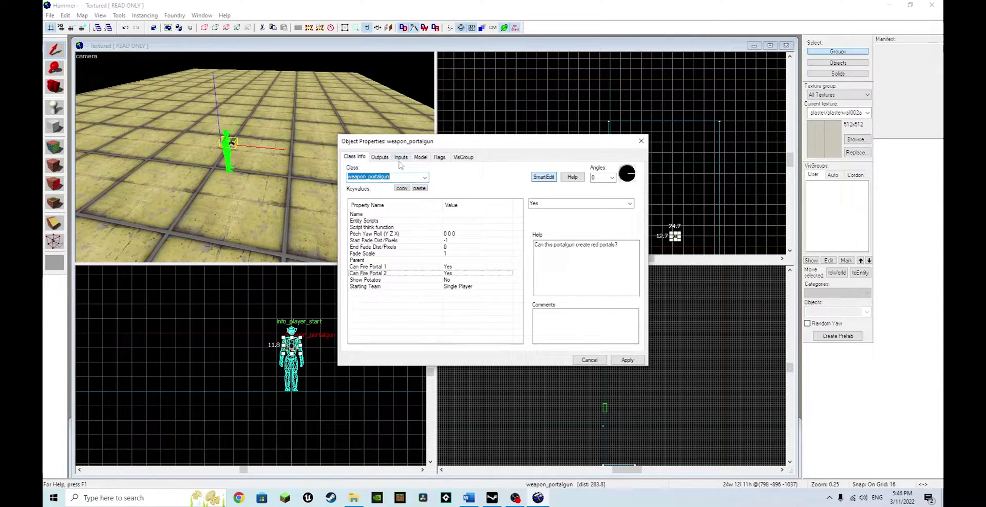
Turn SmartEdit off to view the portal gun's raw keyvalues, turn it back on, apply and close the properties
{"action": "left_click", "coordinate": [545, 177]}
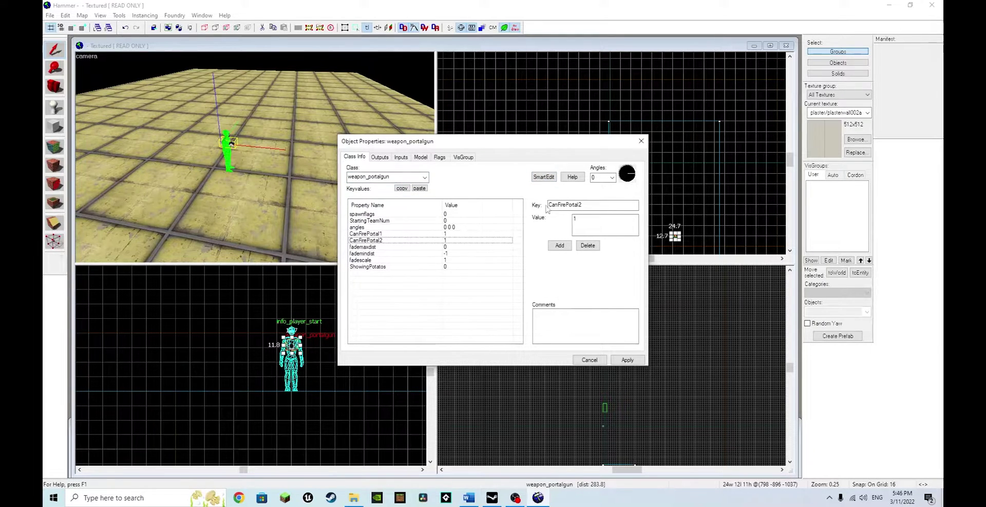
{"action": "left_click", "coordinate": [545, 177]}
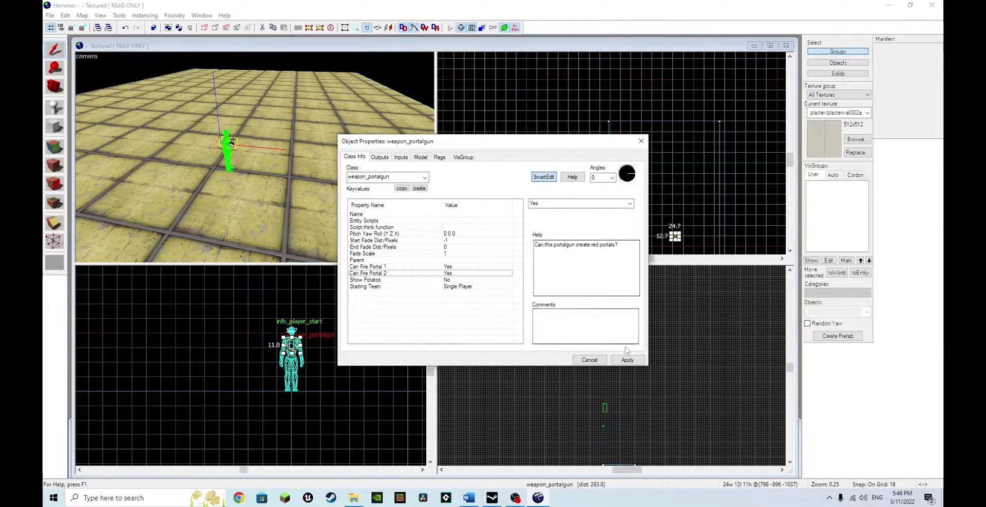
{"action": "left_click", "coordinate": [613, 363]}
{"action": "left_click", "coordinate": [641, 141]}
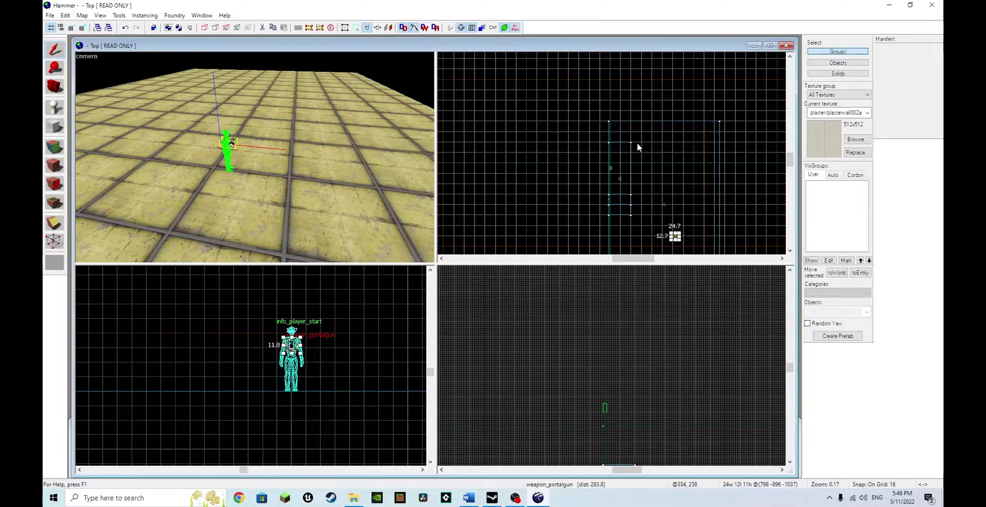
Clear the portal gun selection and save the map as test05
{"action": "left_click_drag", "start_coordinate": [349, 195], "coordinate": [255, 156]}
{"action": "left_click", "coordinate": [271, 150]}
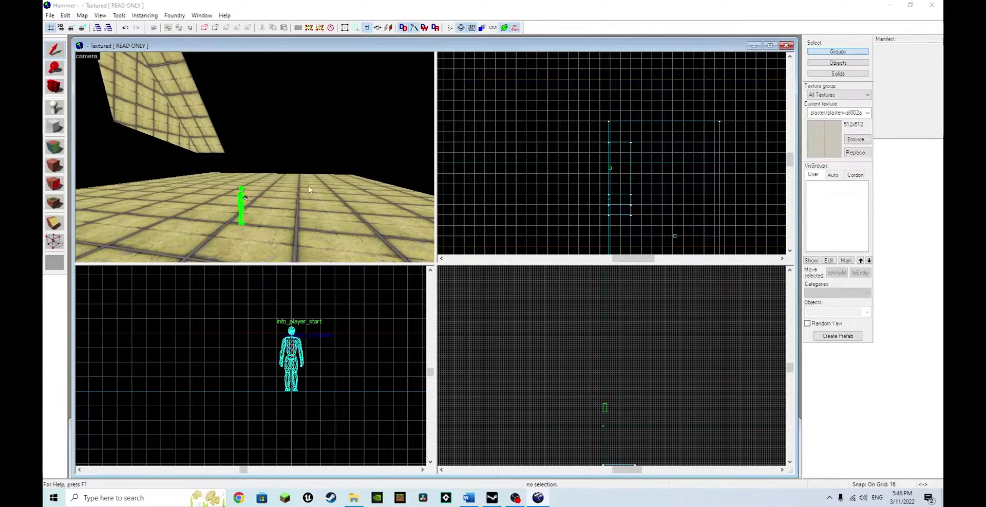
{"action": "key", "text": "ctrl+s"}
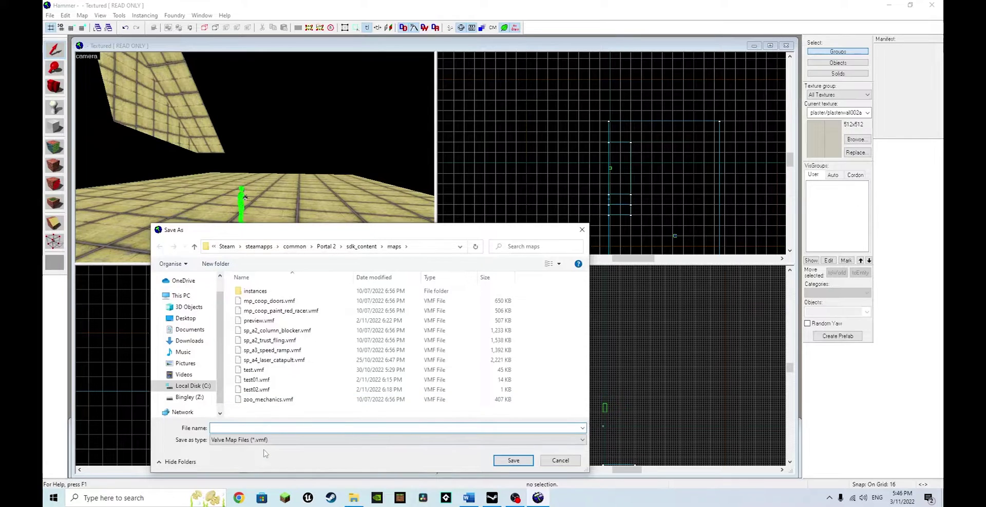
{"action": "type", "text": "test05"}
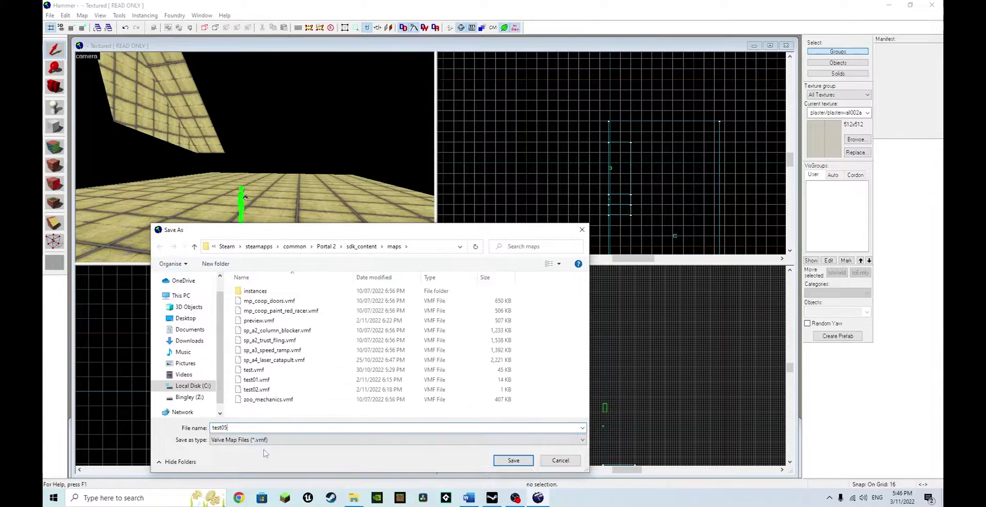
{"action": "key", "text": "Return"}
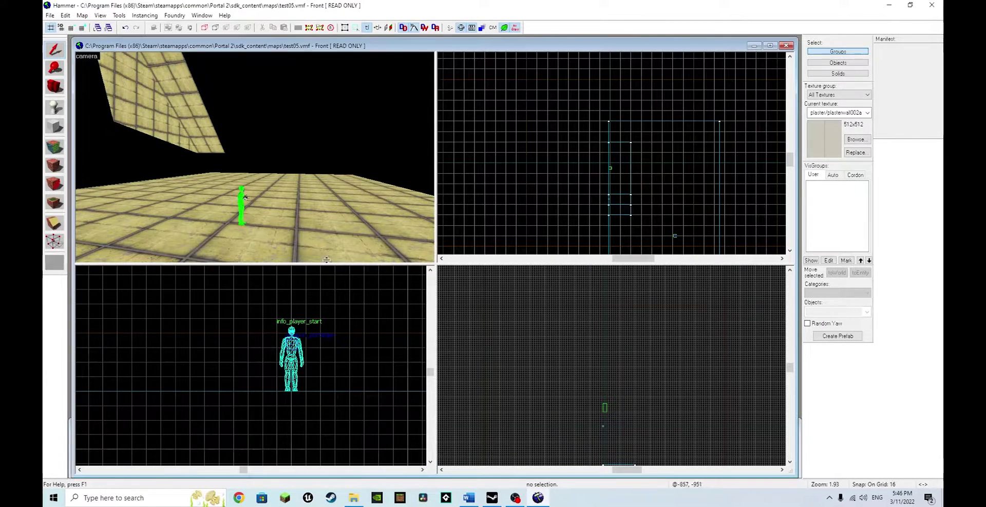
Compile and run the map with BSP, VIS and RAD all set to Normal
{"action": "key", "text": "z"}
{"action": "key", "text": "z"}
{"action": "key", "text": "F9"}
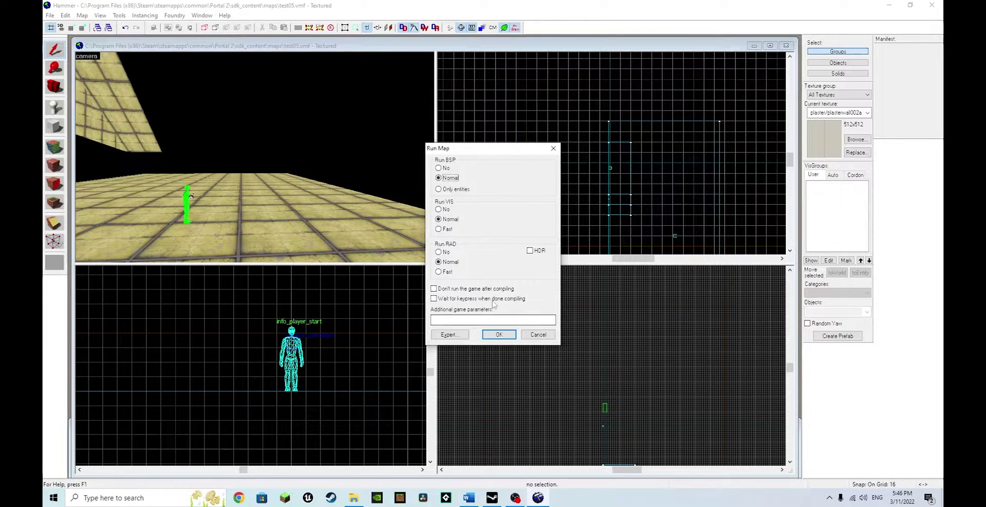
{"action": "key", "text": "Return"}
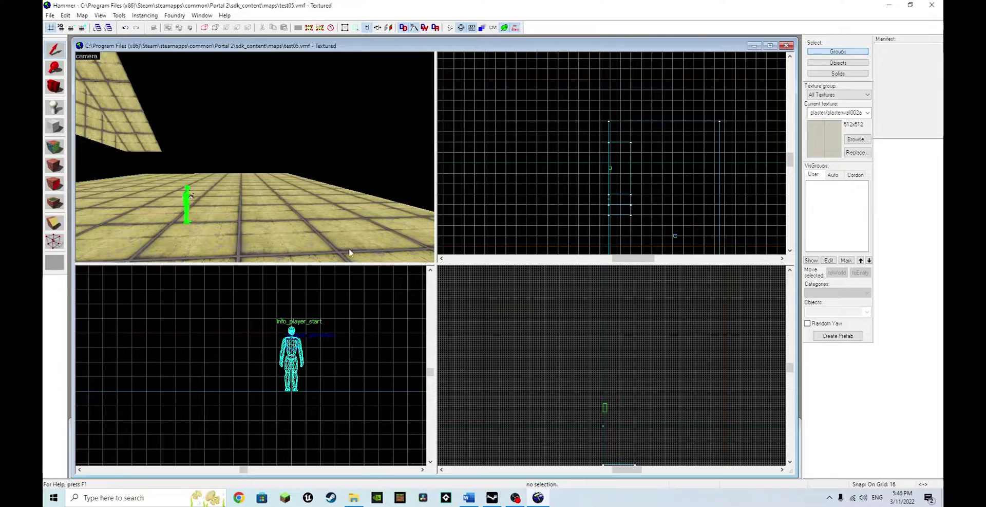
{"action": "key", "text": "z"}
{"action": "key", "text": "w"}
{"action": "key", "text": "s"}
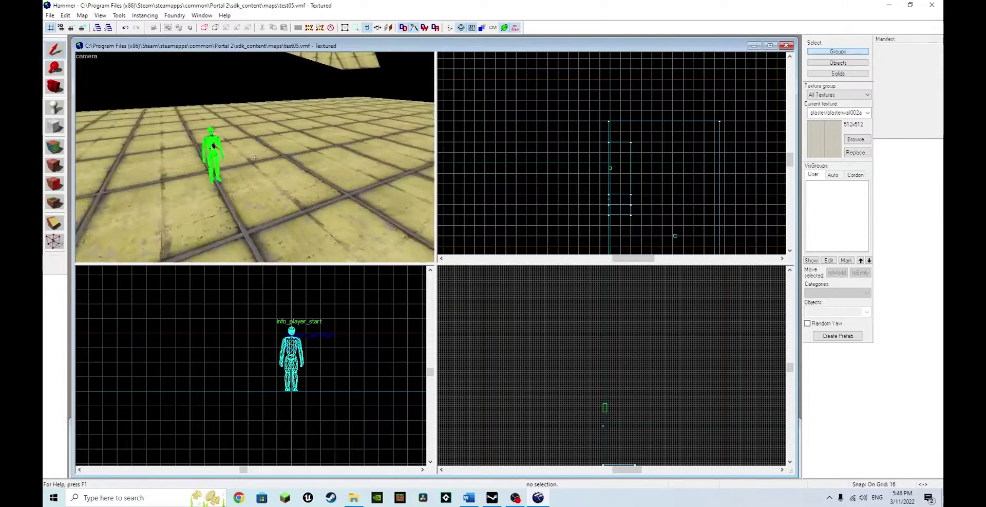
{"action": "key", "text": "w"}
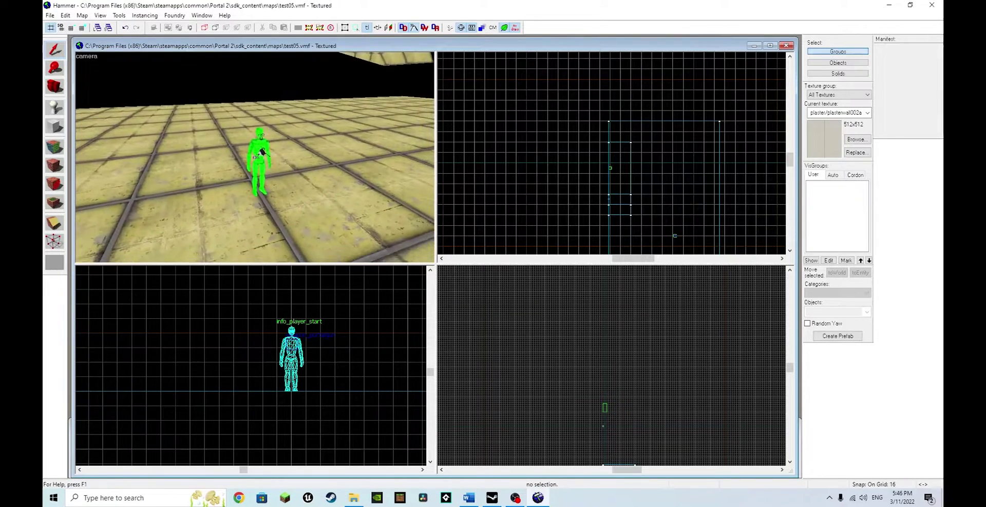
{"action": "key", "text": "s"}
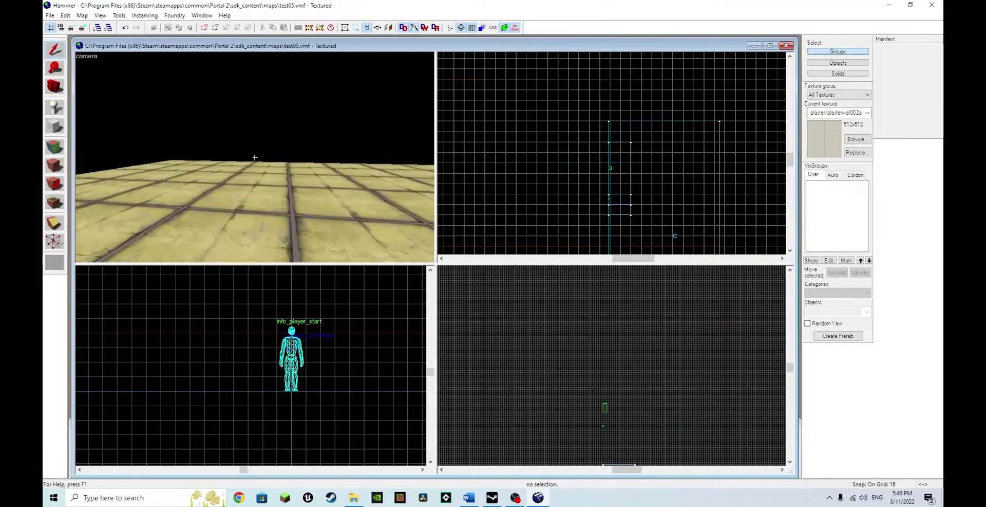
{"action": "key", "text": "z"}
Load the map's default pointfile and follow its line through the 3D view
{"action": "left_click", "coordinate": [83, 16]}
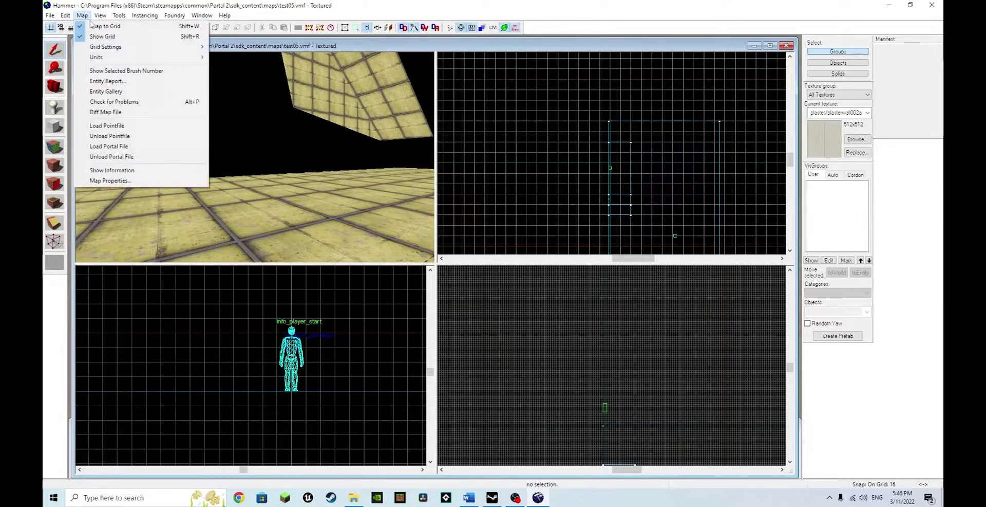
{"action": "left_click", "coordinate": [107, 126]}
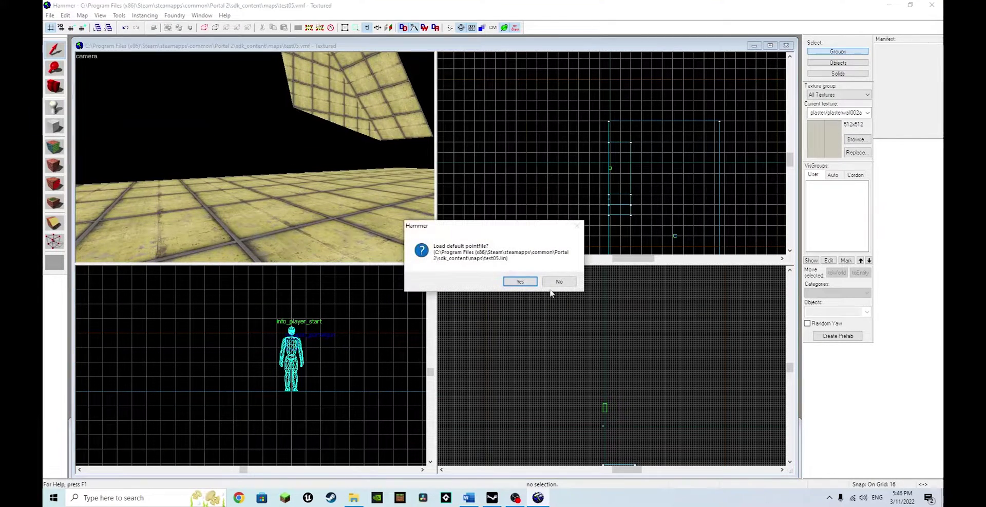
{"action": "left_click", "coordinate": [520, 281]}
{"action": "key", "text": "z"}
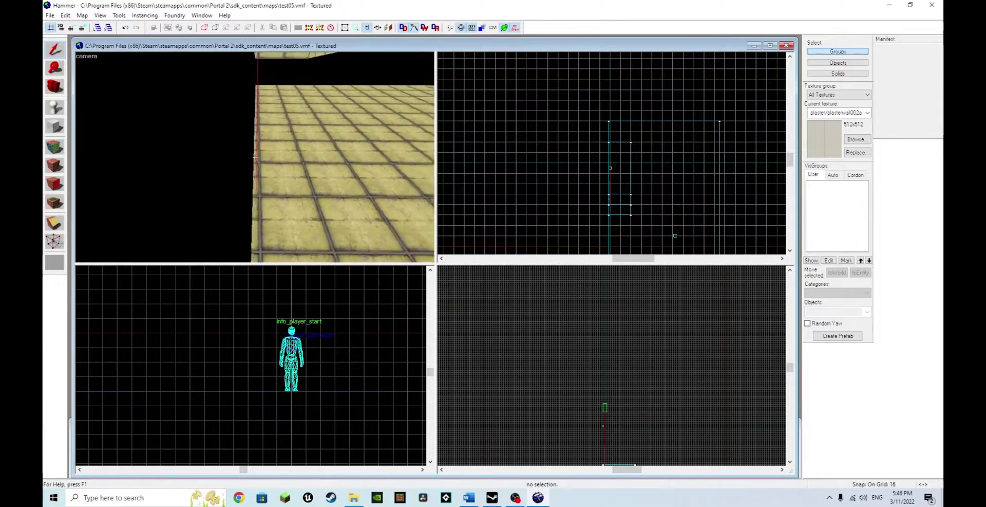
{"action": "key", "text": "z"}
Unload the pointfile from the map and look over the open floor area
{"action": "left_click", "coordinate": [82, 15]}
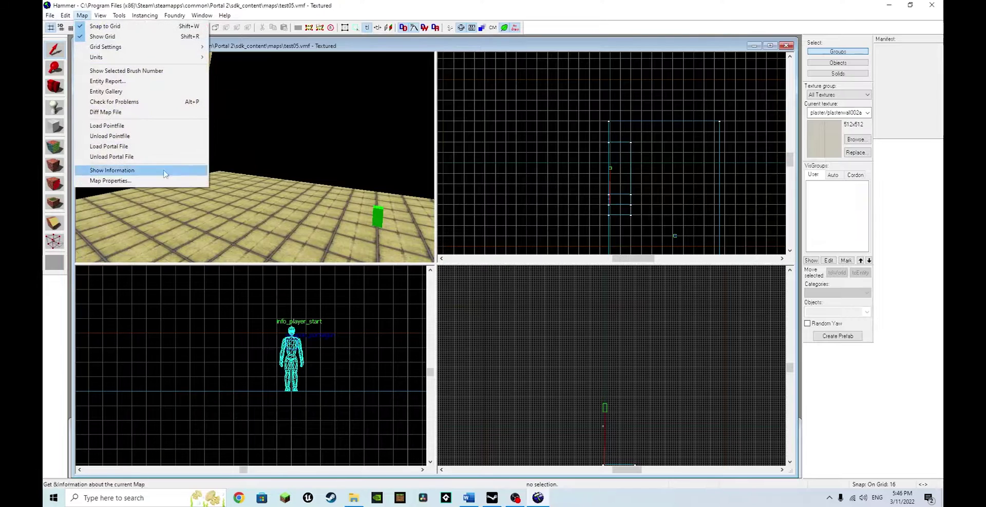
{"action": "left_click", "coordinate": [102, 170]}
{"action": "key", "text": "z"}
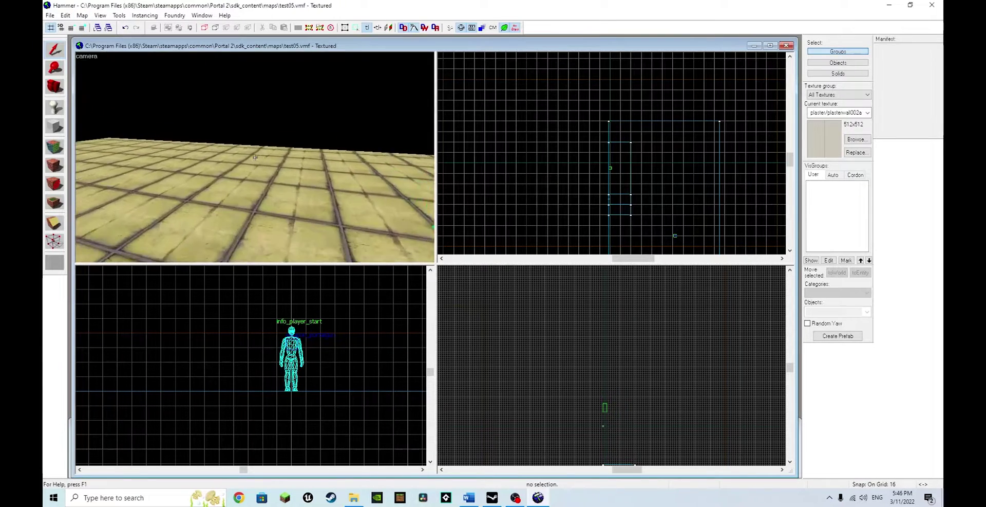
{"action": "key", "text": "z"}
{"action": "key", "text": "z"}
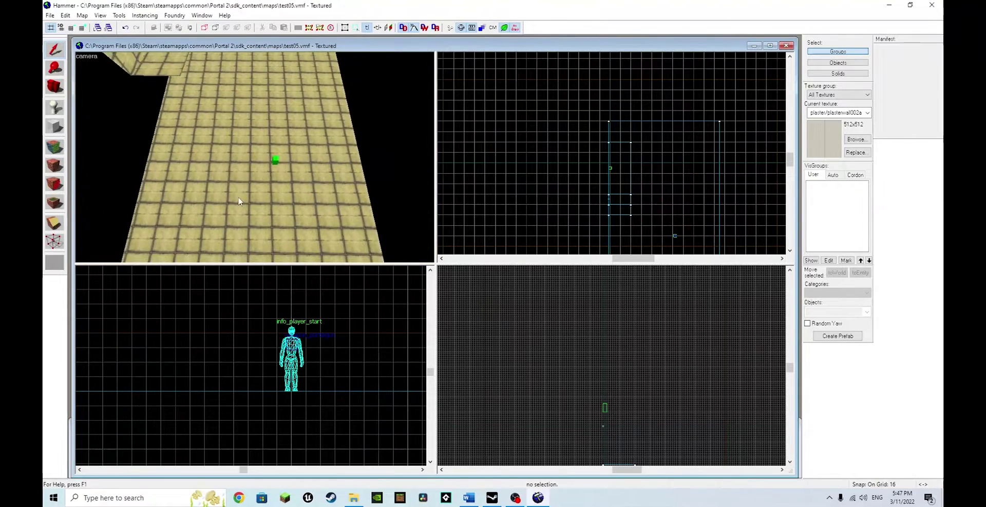
Create a block brush about 2880 by 1712 units around the floor, angled brush and player start in the front view
{"action": "key", "text": "z"}
{"action": "scroll", "coordinate": [277, 417], "scroll_direction": "down", "scroll_amount": 2}
{"action": "scroll", "coordinate": [276, 418], "scroll_direction": "down", "scroll_amount": 3}
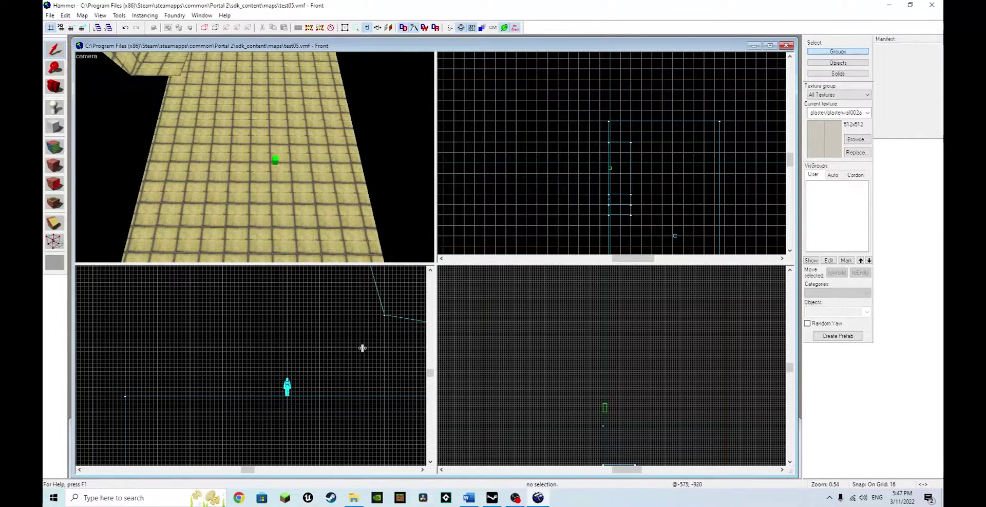
{"action": "scroll", "coordinate": [363, 345], "scroll_direction": "down", "scroll_amount": 2}
{"action": "left_click_drag", "start_coordinate": [345, 380], "coordinate": [282, 399]}
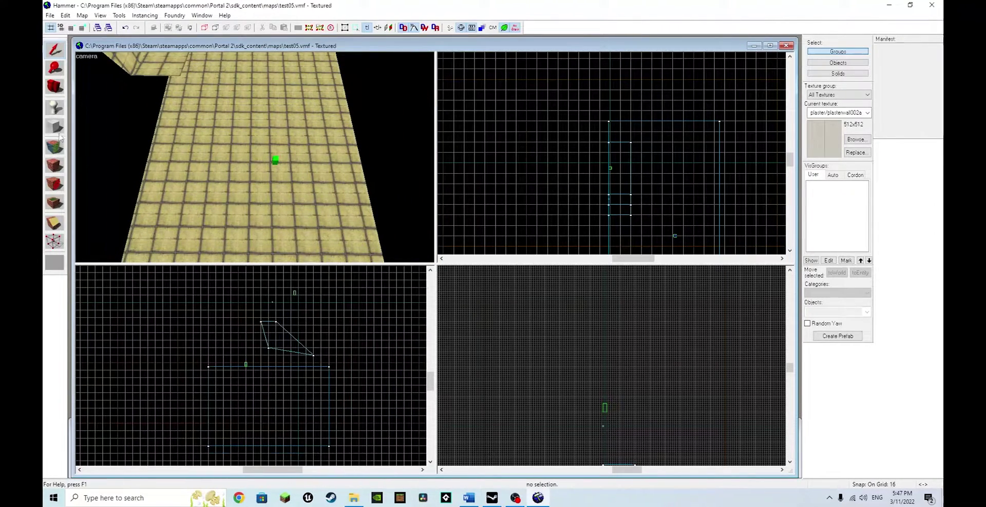
{"action": "key", "text": "shift+b"}
{"action": "left_click_drag", "start_coordinate": [179, 284], "coordinate": [350, 388]}
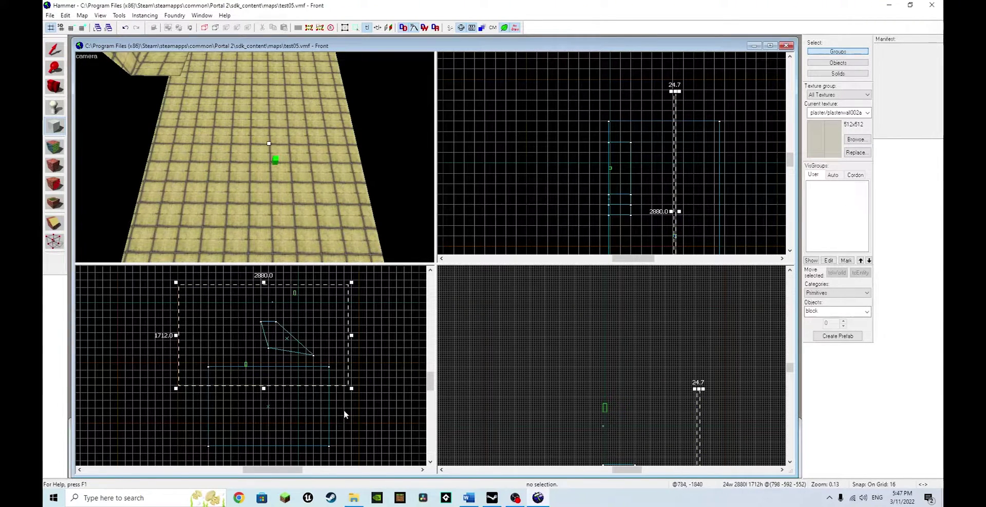
{"action": "key", "text": "Return"}
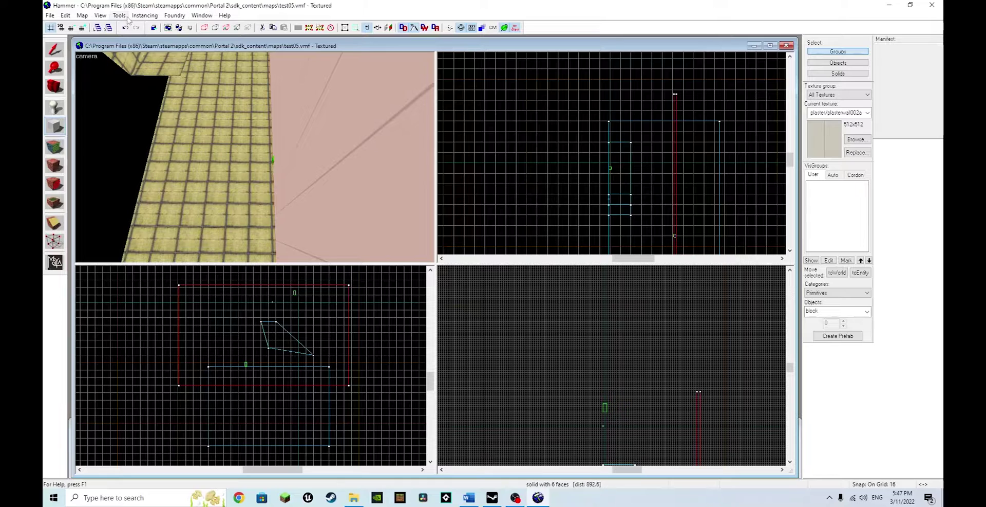
Widen the new block in the top view to 1520 units so it spans the floor on both sides
{"action": "left_click", "coordinate": [126, 16]}
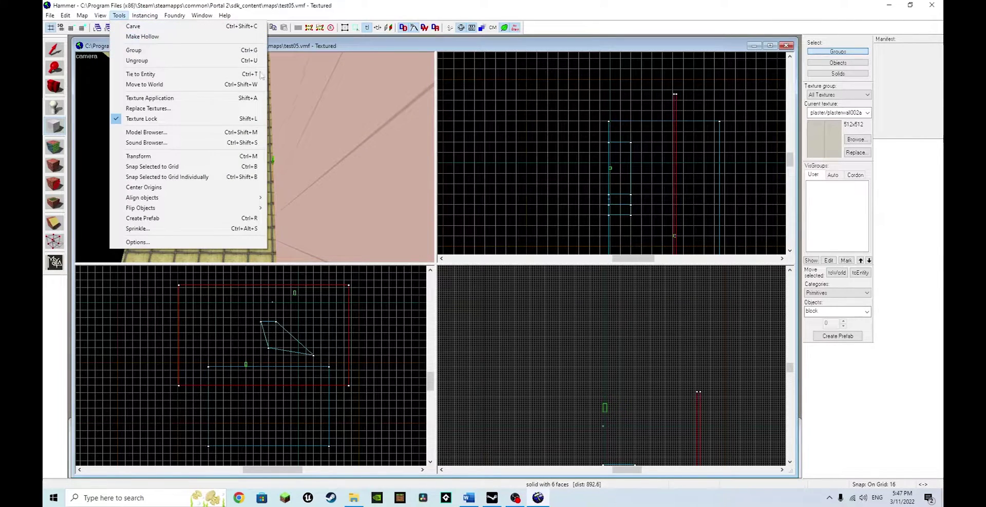
{"action": "left_click", "coordinate": [54, 56]}
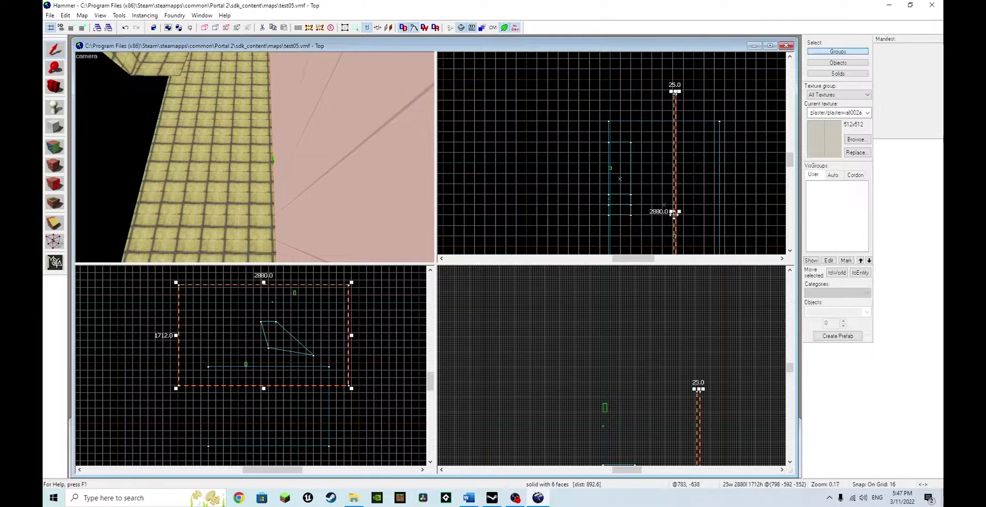
{"action": "left_click_drag", "start_coordinate": [672, 211], "coordinate": [613, 215]}
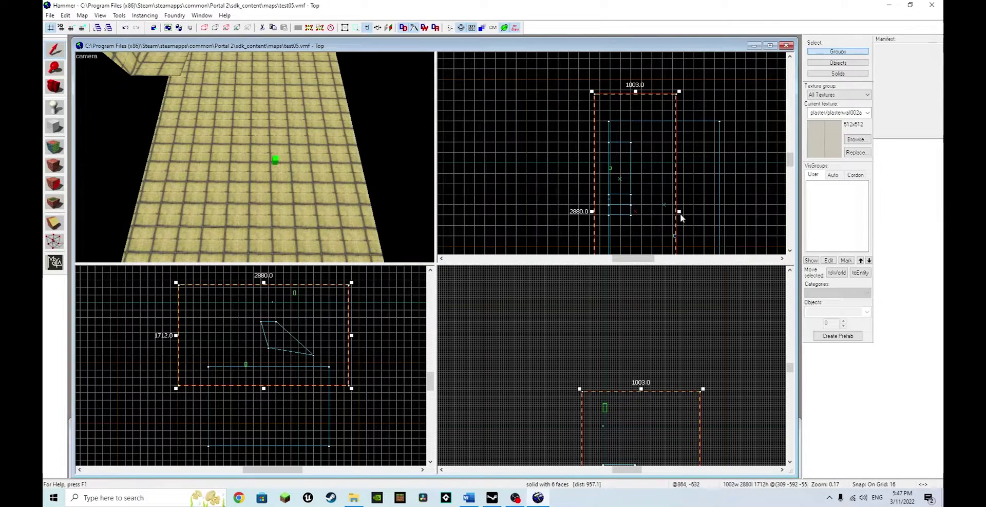
{"action": "left_click_drag", "start_coordinate": [679, 211], "coordinate": [721, 211]}
Hollow the enclosing block with a wall thickness of 32
{"action": "left_click", "coordinate": [117, 16]}
{"action": "mouse_move", "coordinate": [130, 17]}
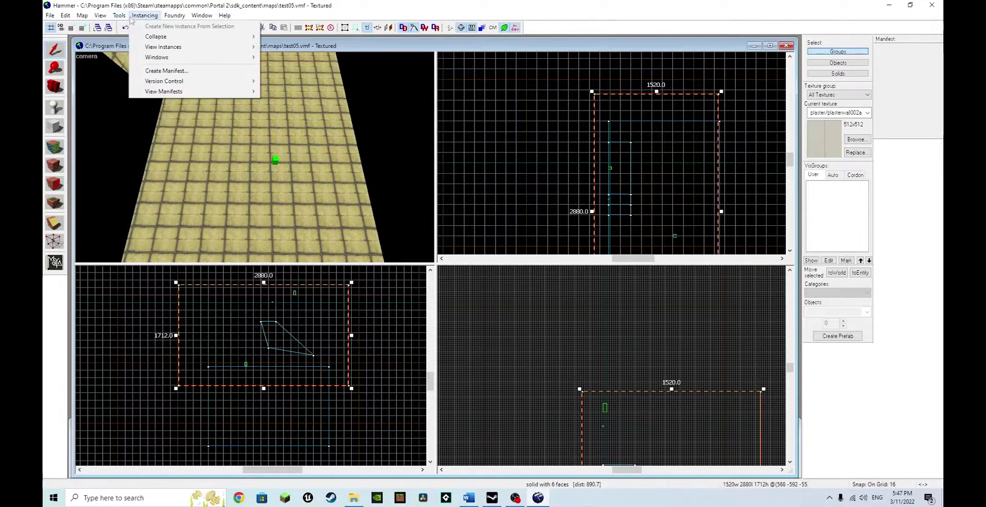
{"action": "left_click", "coordinate": [149, 36]}
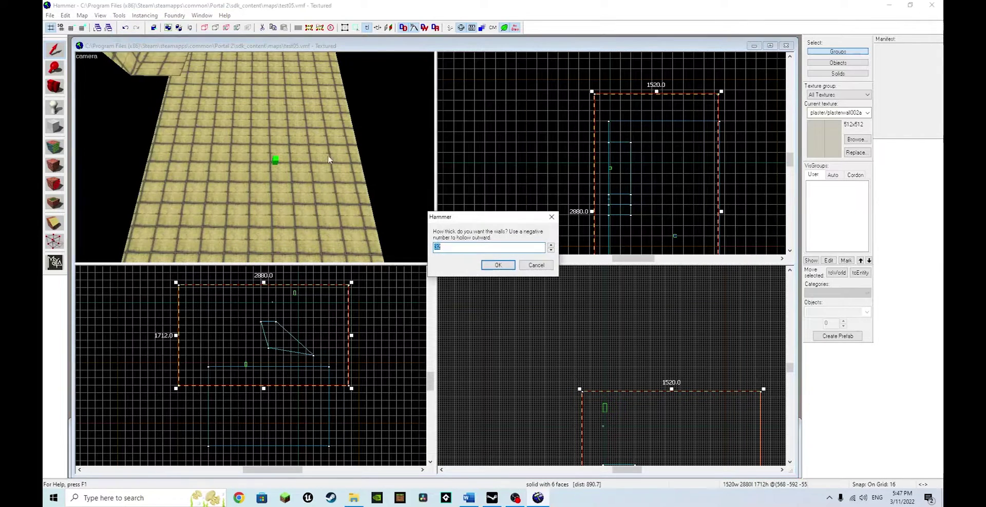
{"action": "left_click", "coordinate": [500, 267]}
{"action": "key", "text": "z"}
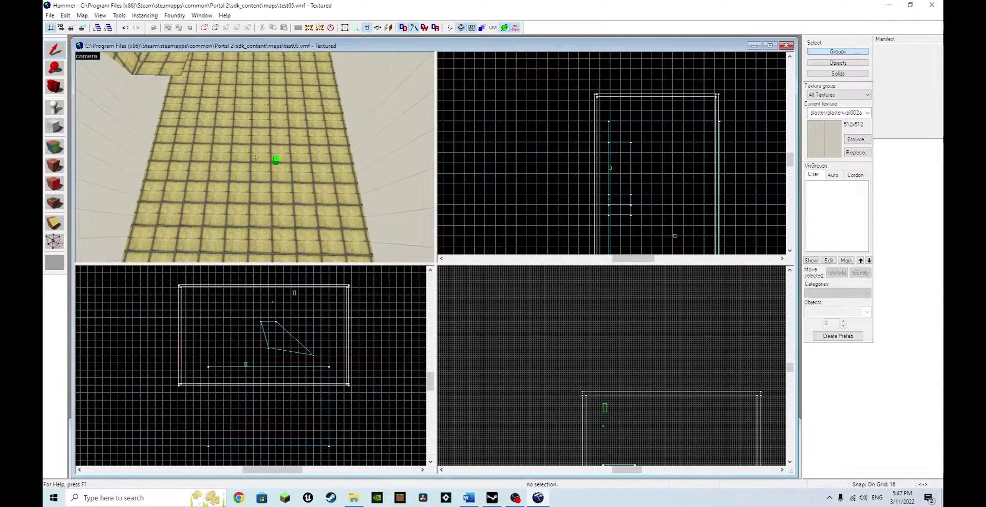
Compile and run the map with BSP, VIS and RAD set to Normal, and close the launched game window
{"action": "key", "text": "w"}
{"action": "key", "text": "z"}
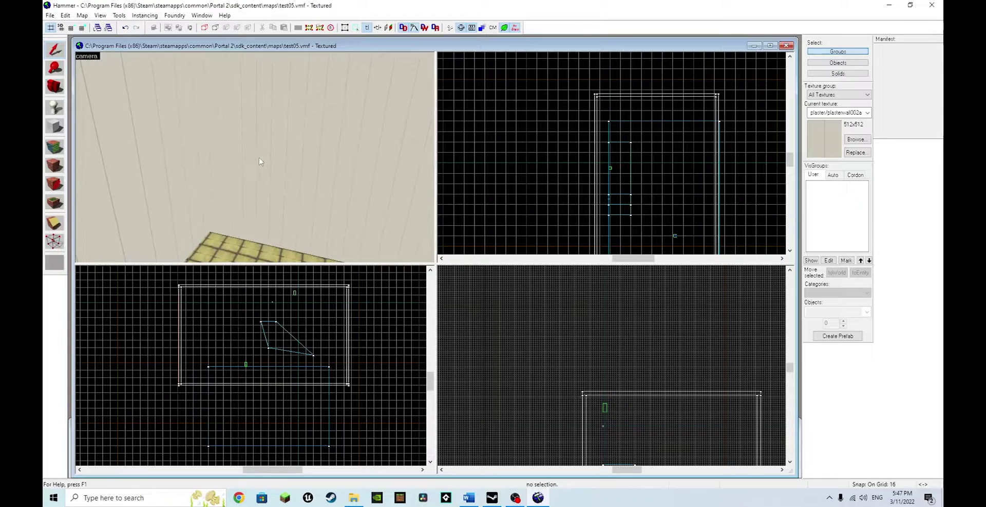
{"action": "key", "text": "F9"}
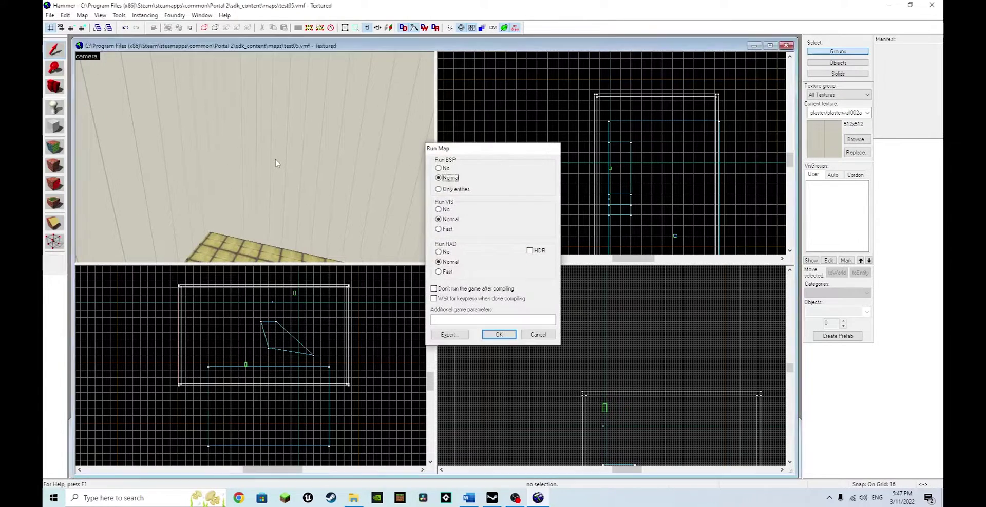
{"action": "key", "text": "Return"}
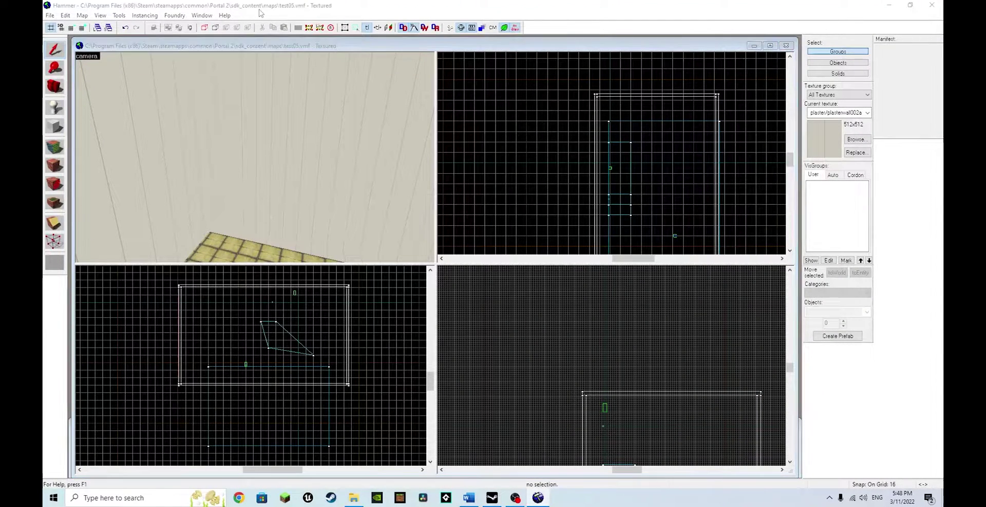
{"action": "key", "text": "F9"}
{"action": "key", "text": "Return"}
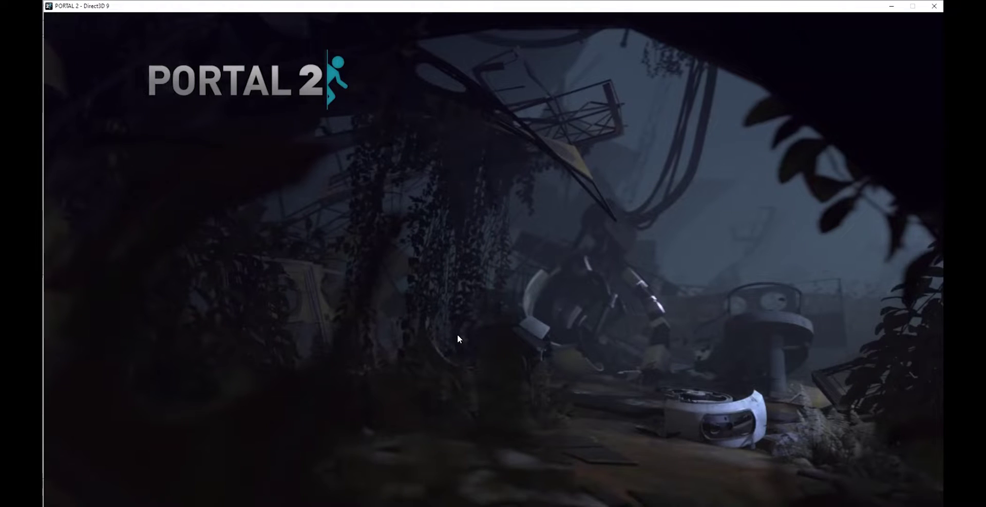
{"action": "left_click", "coordinate": [937, 10]}
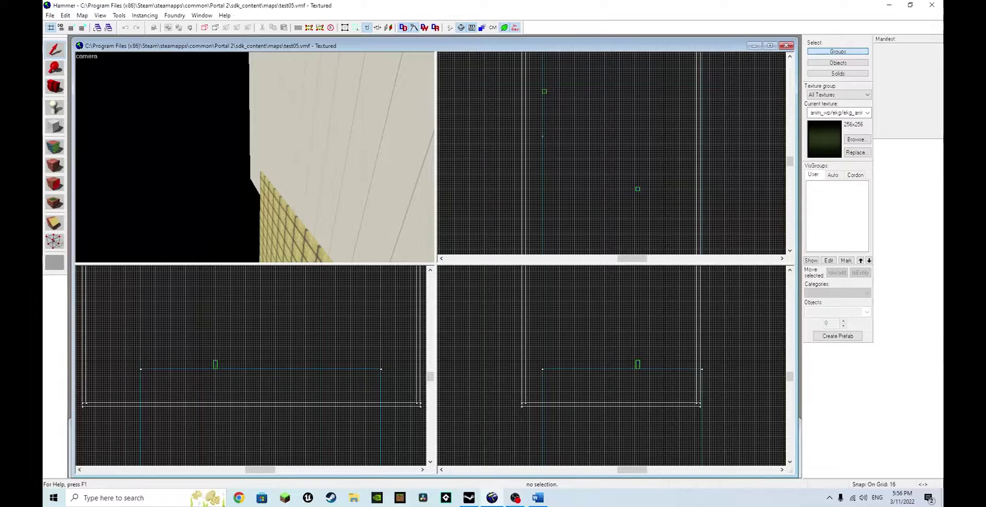
Examine the hollow enclosing box and the tiled floor block from outside and inside in the camera view
{"action": "key", "text": "z"}
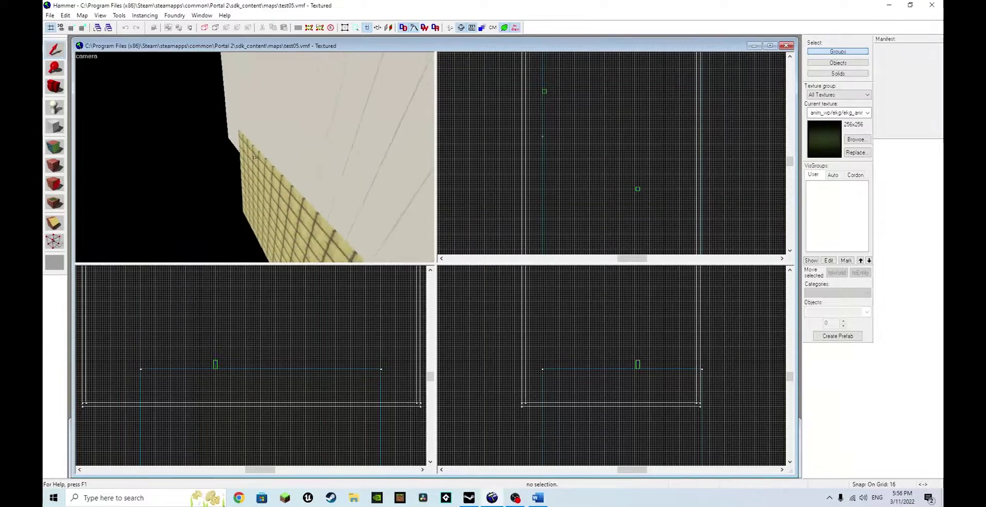
{"action": "key", "text": "d"}
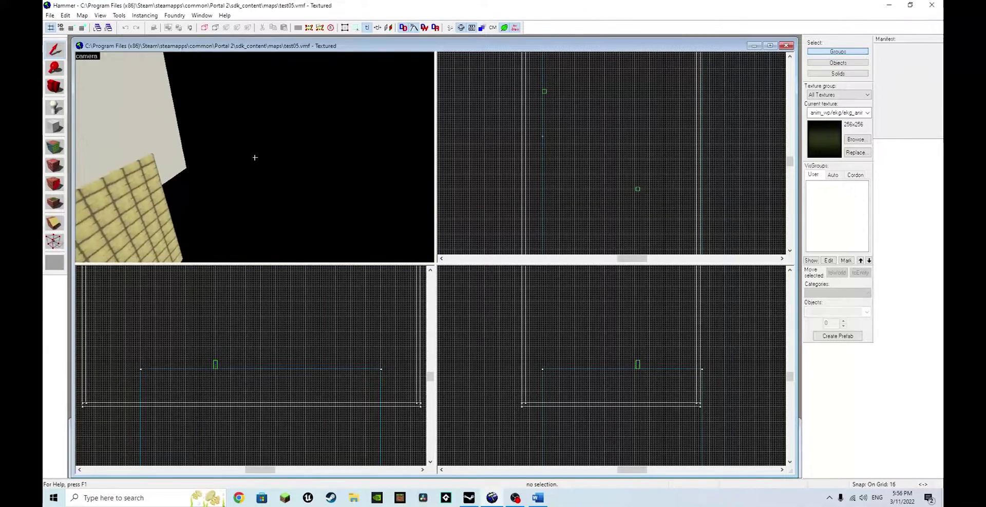
{"action": "key", "text": "d"}
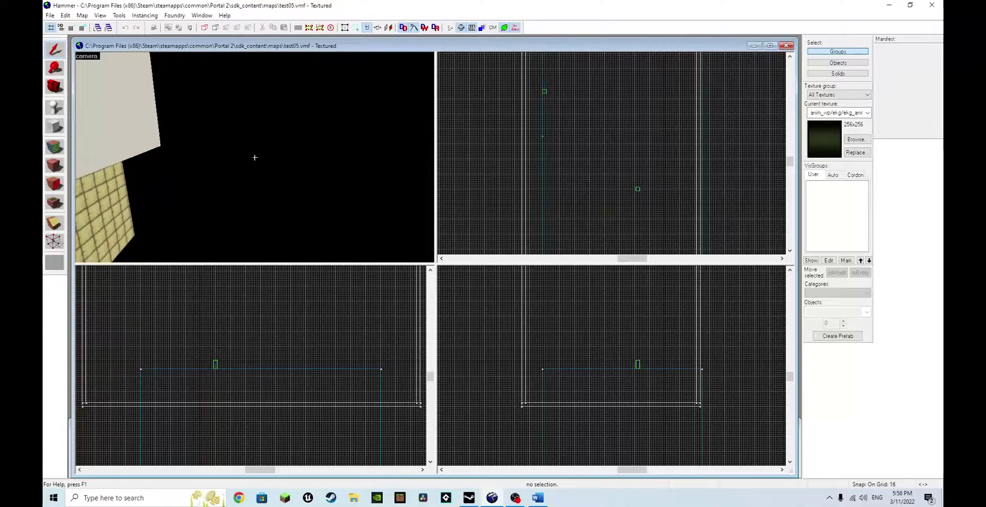
{"action": "key", "text": "d"}
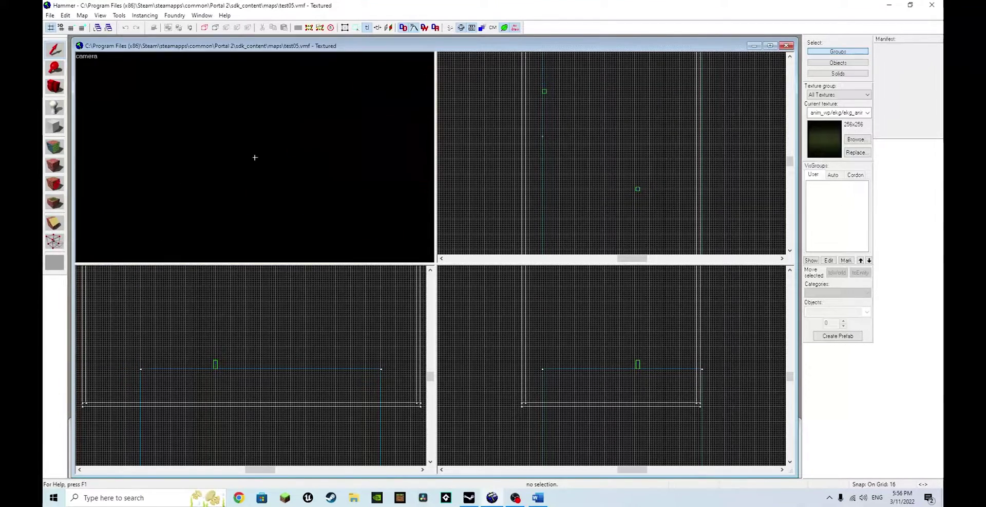
{"action": "key", "text": "z"}
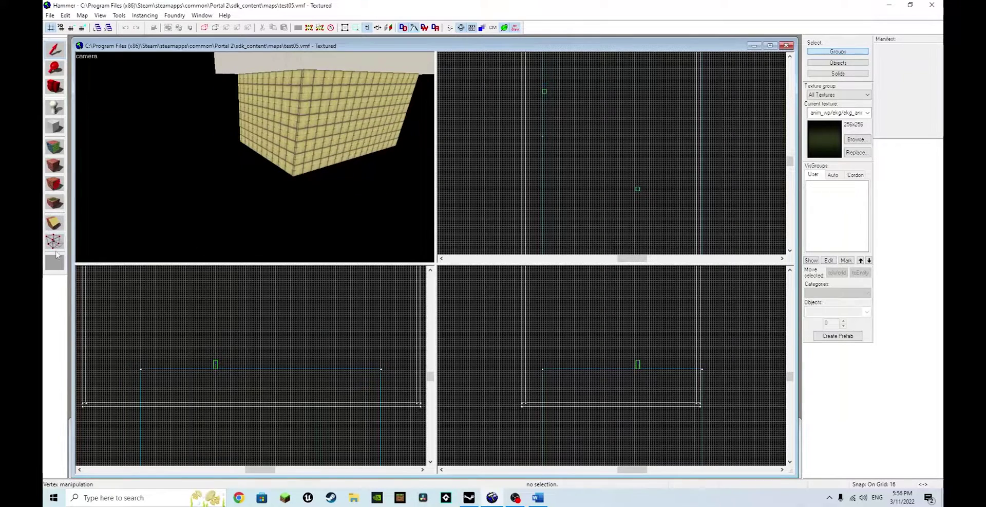
{"action": "left_click_drag", "start_coordinate": [307, 198], "coordinate": [71, 244]}
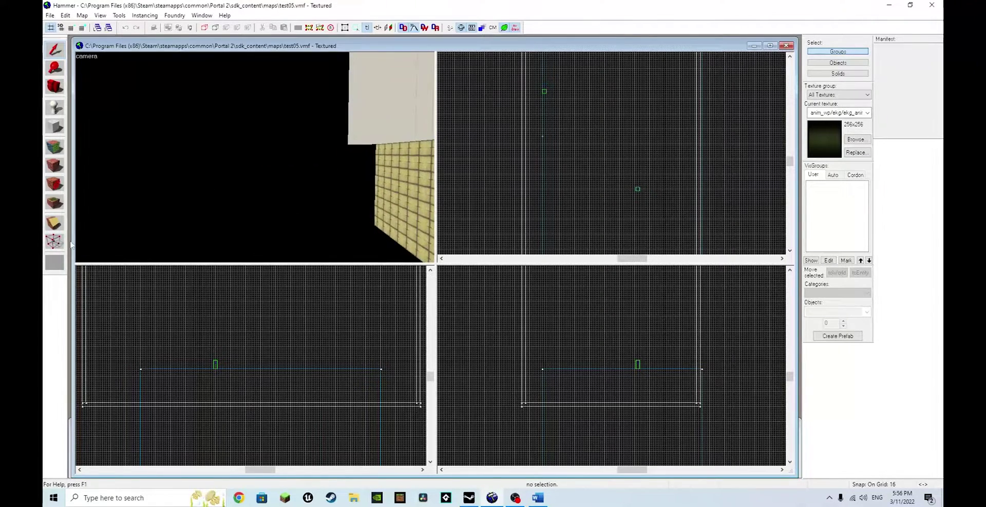
{"action": "key", "text": "z"}
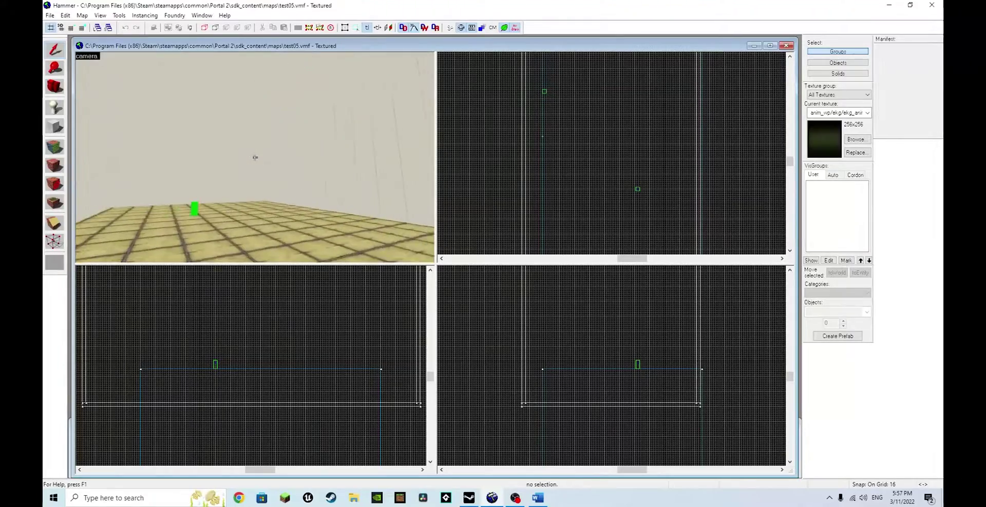
Select the tiled floor block and run the map again in the game with Normal BSP, VIS and RAD
{"action": "key", "text": "z"}
{"action": "left_click", "coordinate": [242, 210]}
{"action": "key", "text": "F9"}
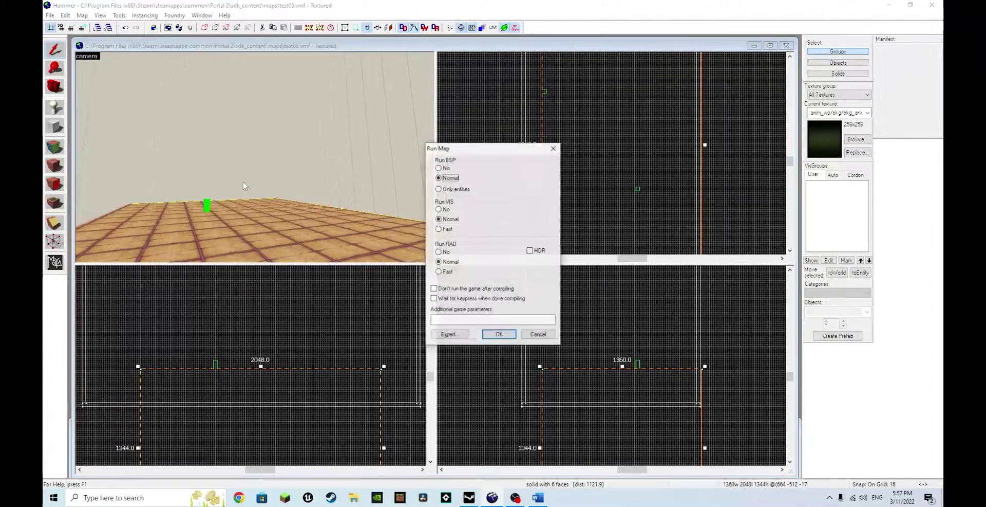
{"action": "key", "text": "Return"}
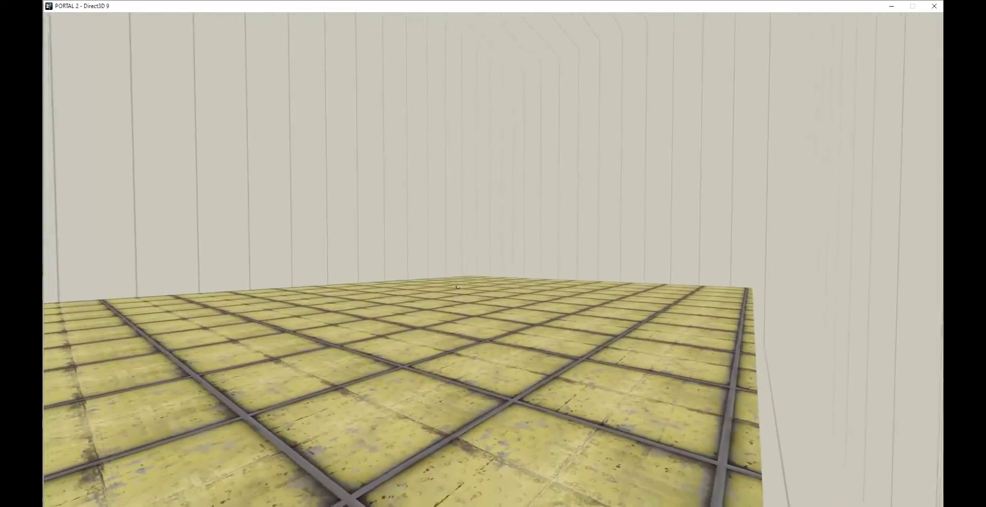
Walk across the tiled floor in the running map and pick up the portal gun
{"action": "key", "text": "w"}
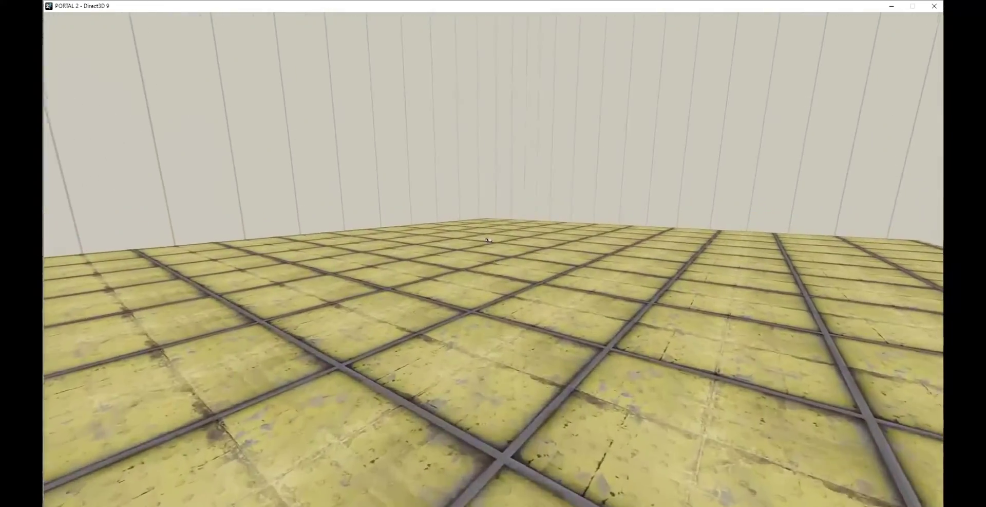
{"action": "key", "text": "w"}
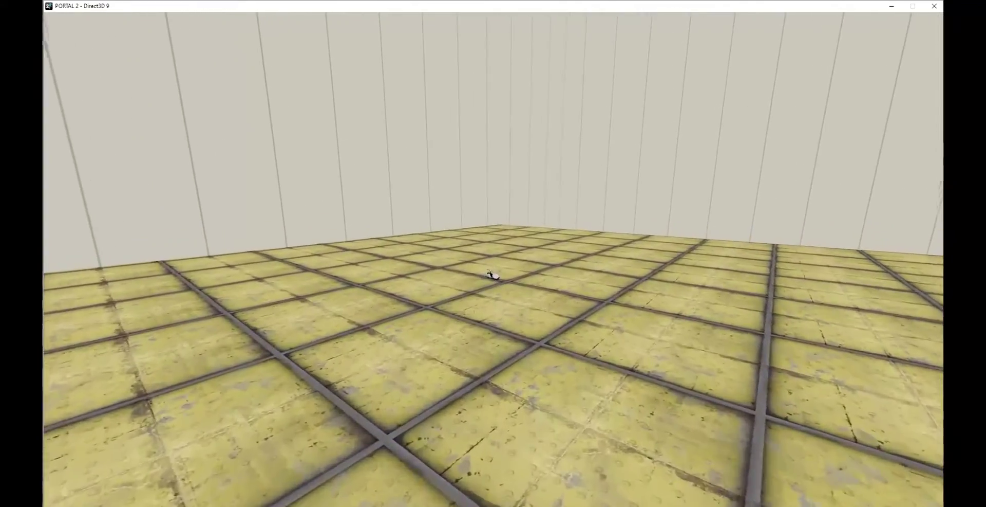
{"action": "key", "text": "w"}
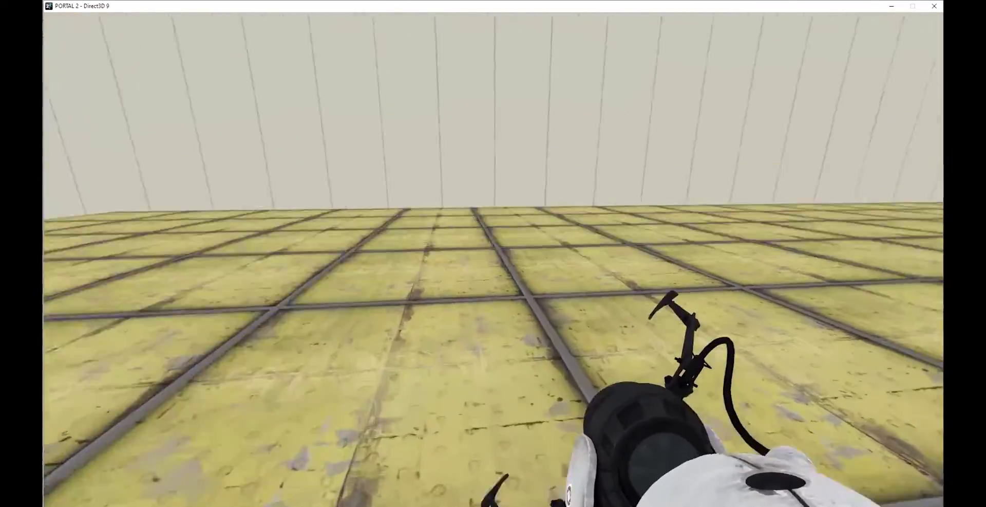
Test the portal gun by firing portals at the surfaces of the room and walking up to the blue portal on the wall
{"action": "left_click", "coordinate": [493, 265]}
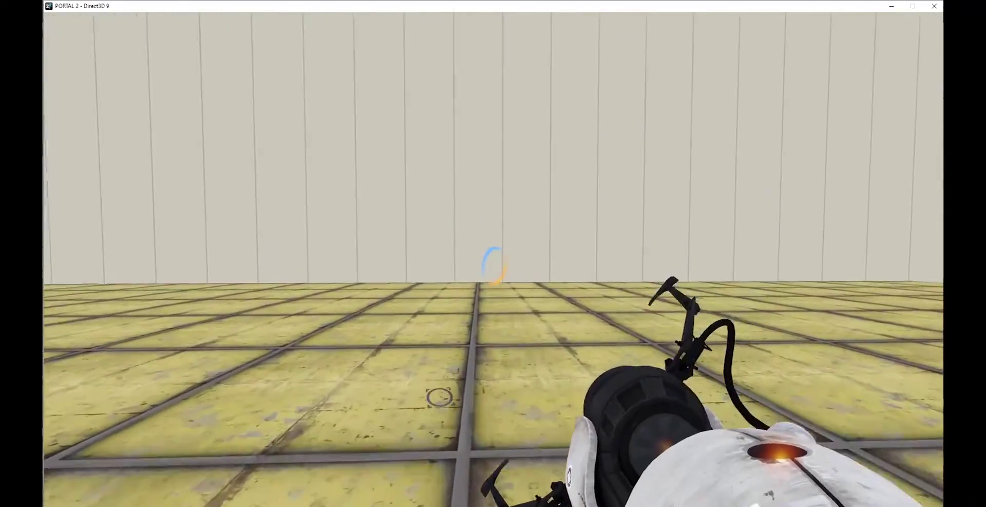
{"action": "left_click", "coordinate": [493, 265]}
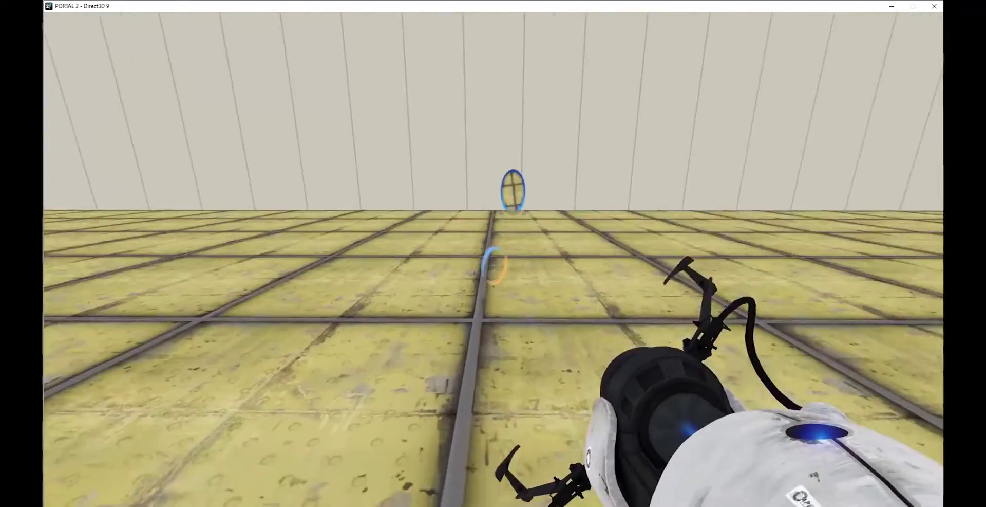
{"action": "key", "text": "w"}
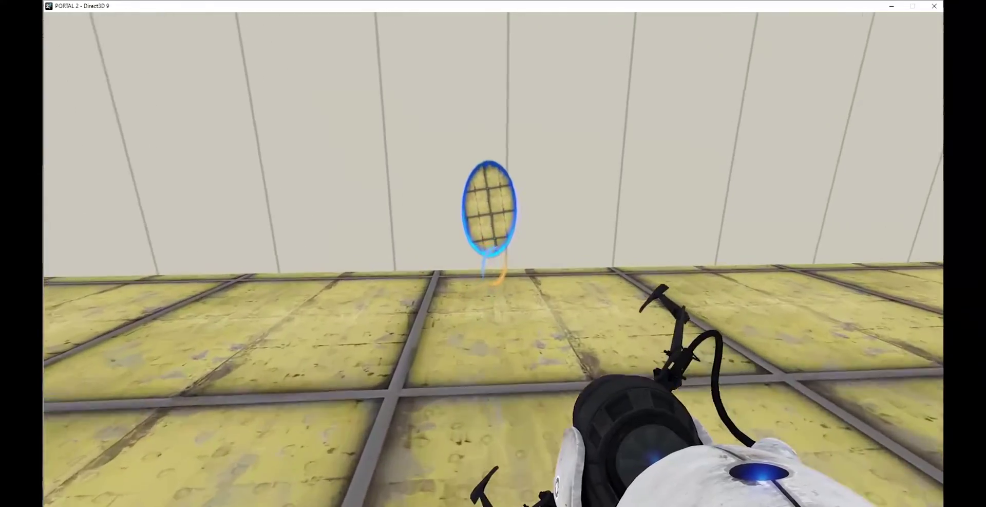
{"action": "left_click", "coordinate": [494, 265]}
{"action": "key", "text": "w"}
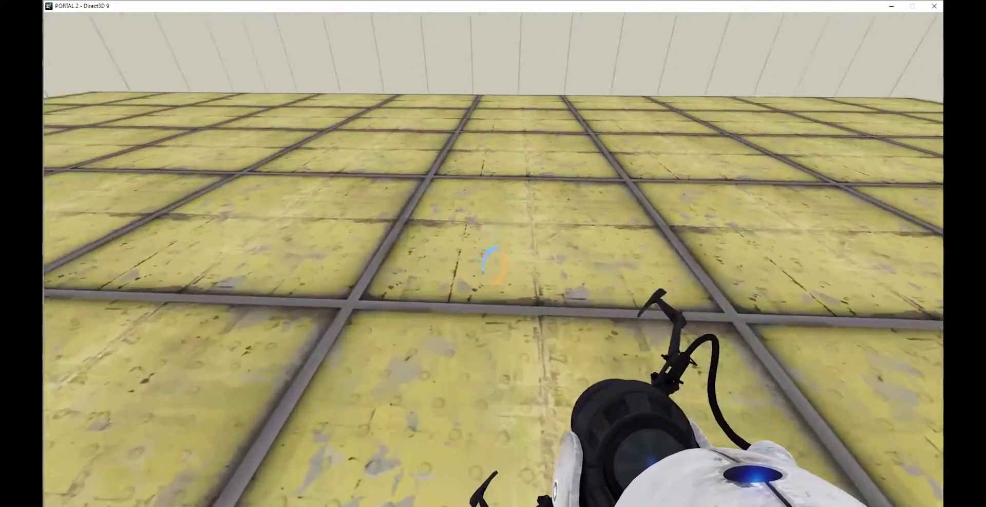
{"action": "left_click", "coordinate": [492, 262]}
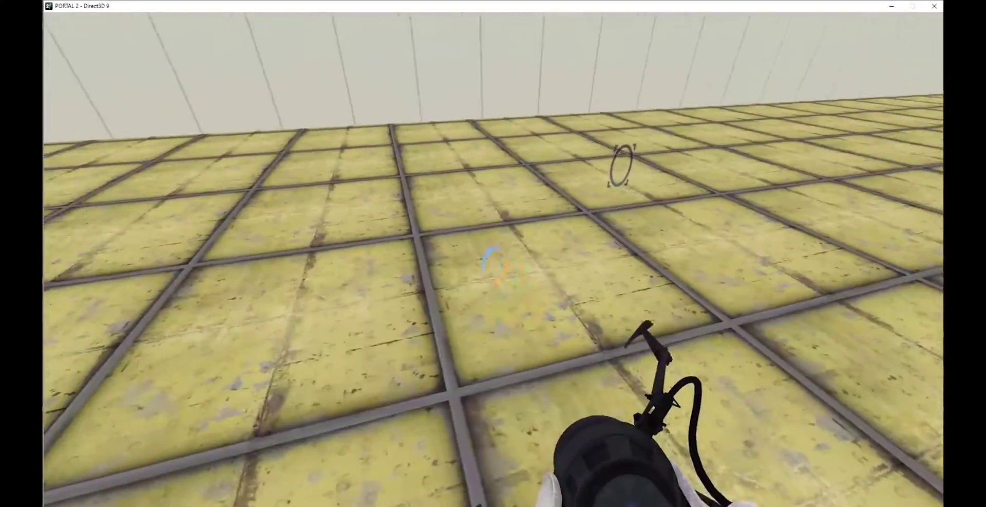
Quit the running Portal 2 game, return to Hammer and look around the walls of the box
{"action": "key", "text": "Escape"}
{"action": "left_click", "coordinate": [278, 374]}
{"action": "left_click", "coordinate": [167, 460]}
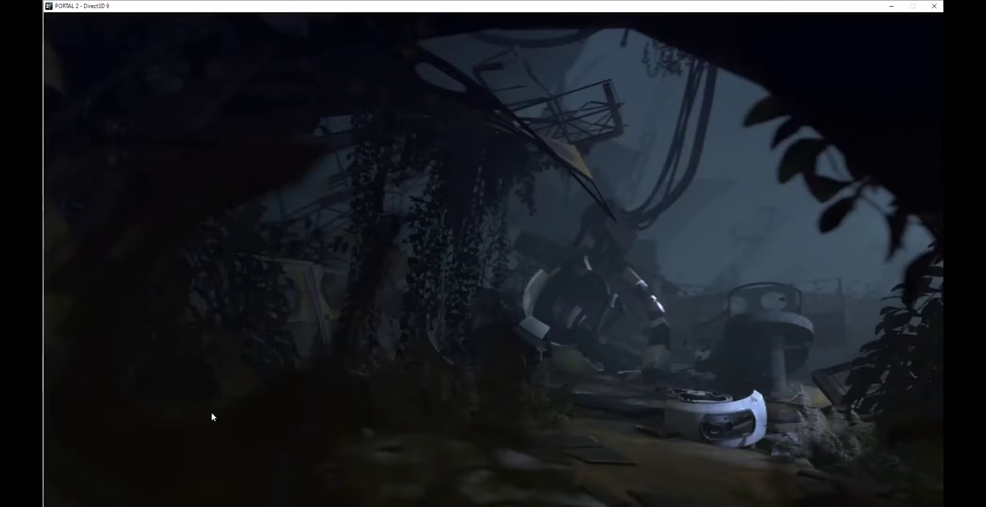
{"action": "left_click", "coordinate": [186, 396]}
{"action": "left_click", "coordinate": [171, 460]}
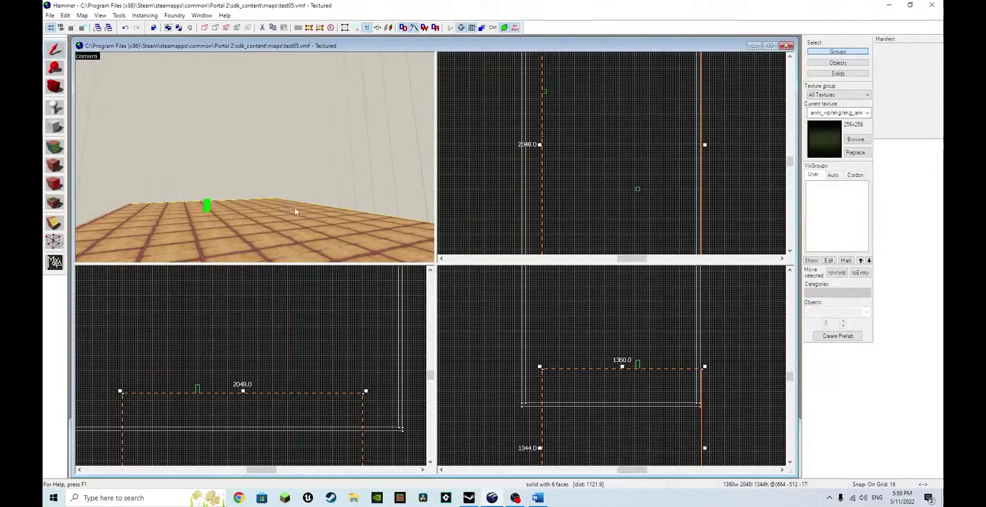
{"action": "key", "text": "z"}
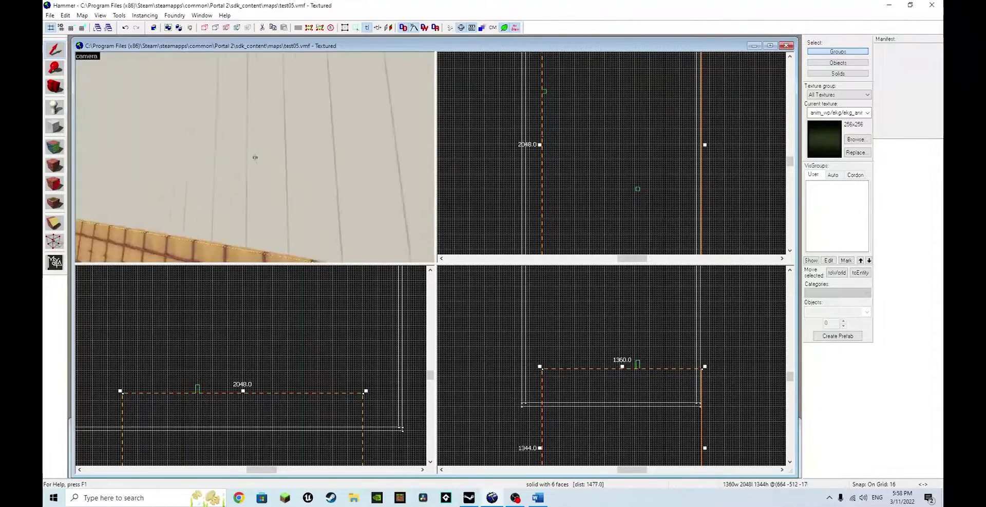
{"action": "key", "text": "z"}
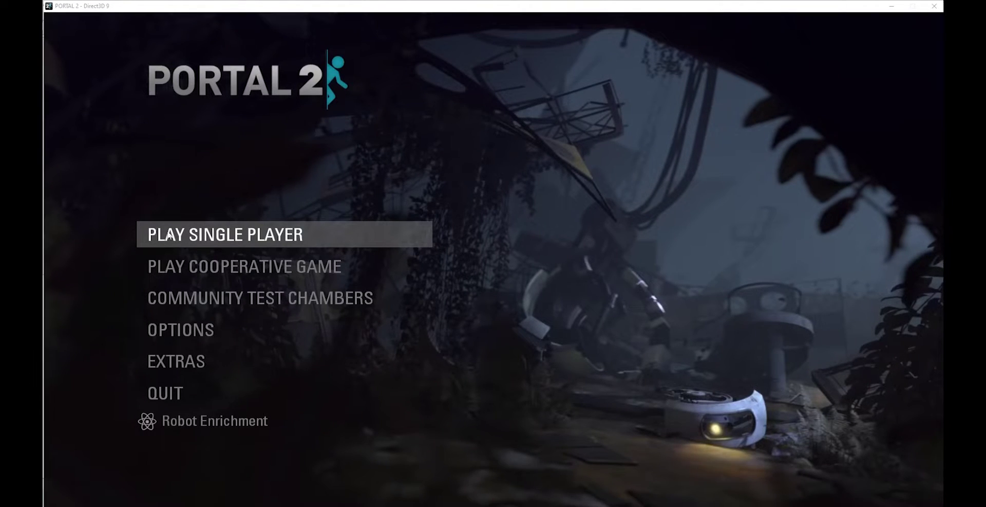
Start a new test chamber from Portal 2's Community Test Chambers, discarding the autosaved one
{"action": "left_click", "coordinate": [322, 301]}
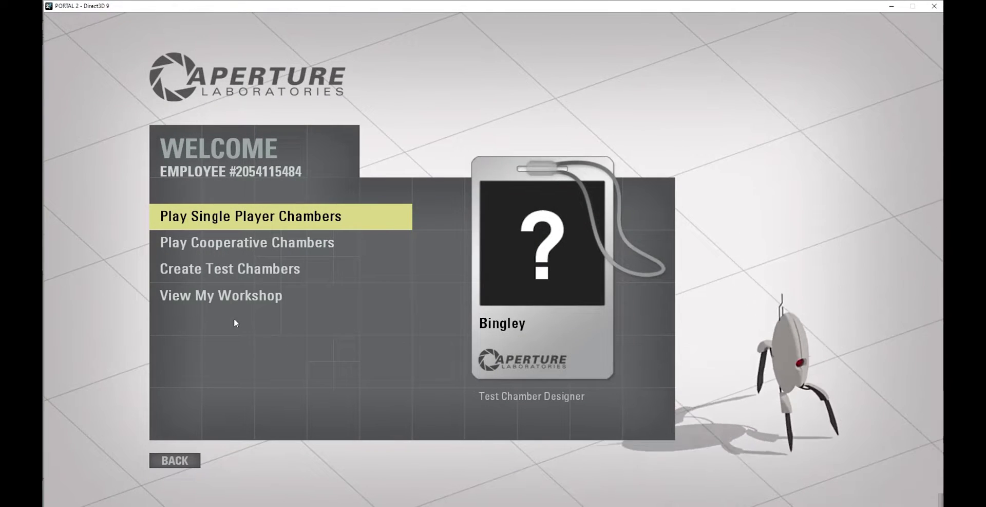
{"action": "left_click", "coordinate": [266, 268]}
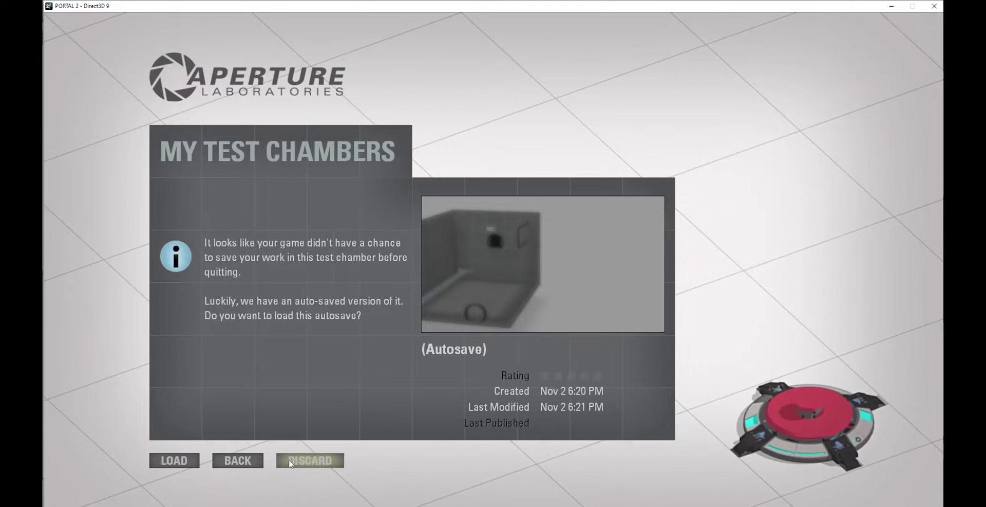
{"action": "left_click", "coordinate": [310, 461]}
{"action": "left_click", "coordinate": [174, 459]}
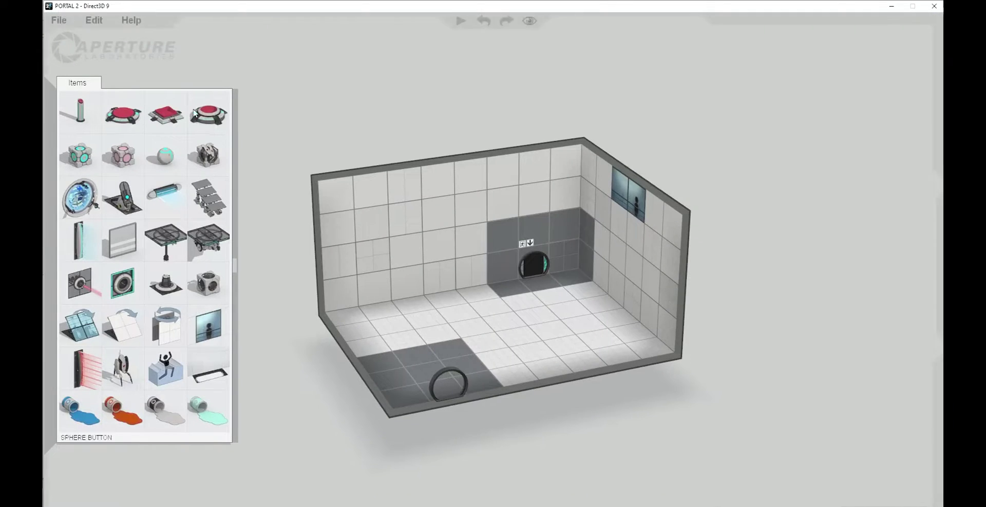
Save the new test chamber with the name "First Level 00" and the description "--"
{"action": "left_click", "coordinate": [59, 20]}
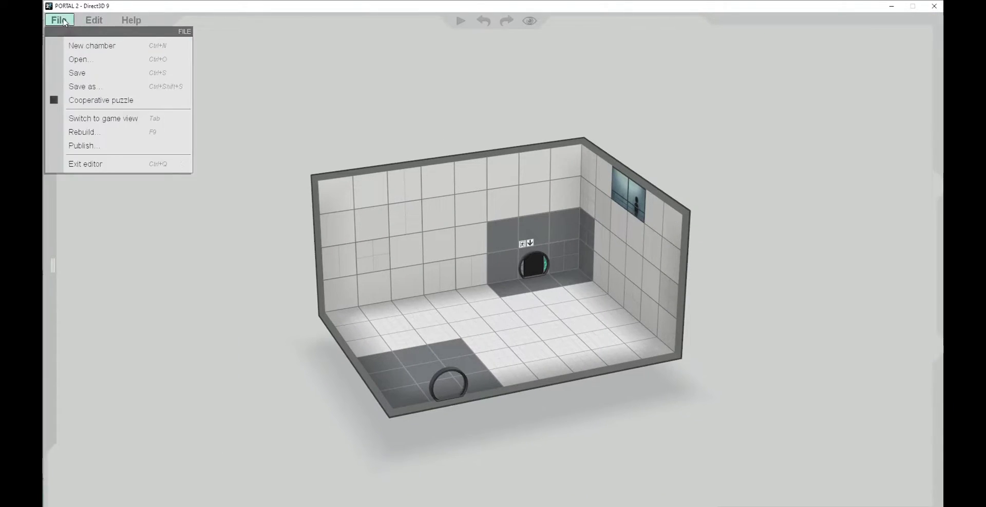
{"action": "left_click", "coordinate": [105, 73]}
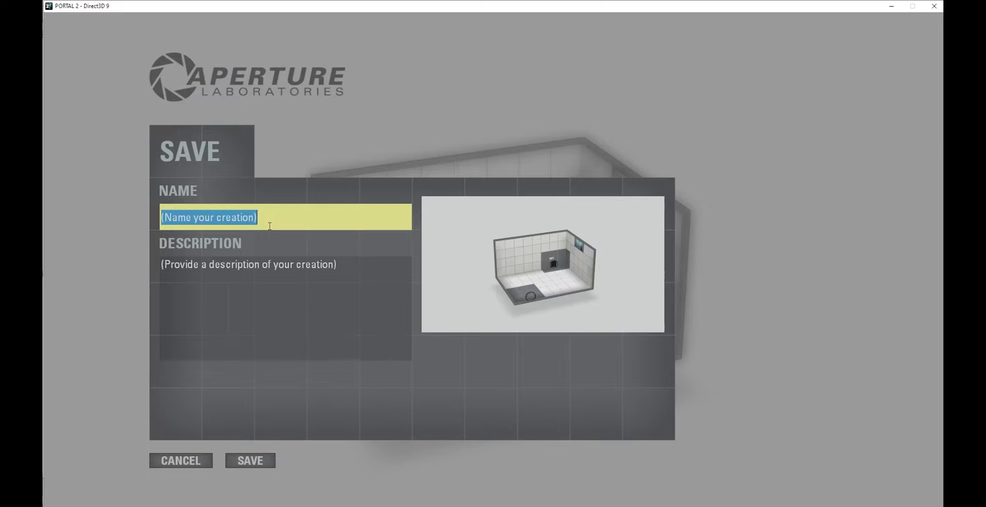
{"action": "type", "text": "First Level 00"}
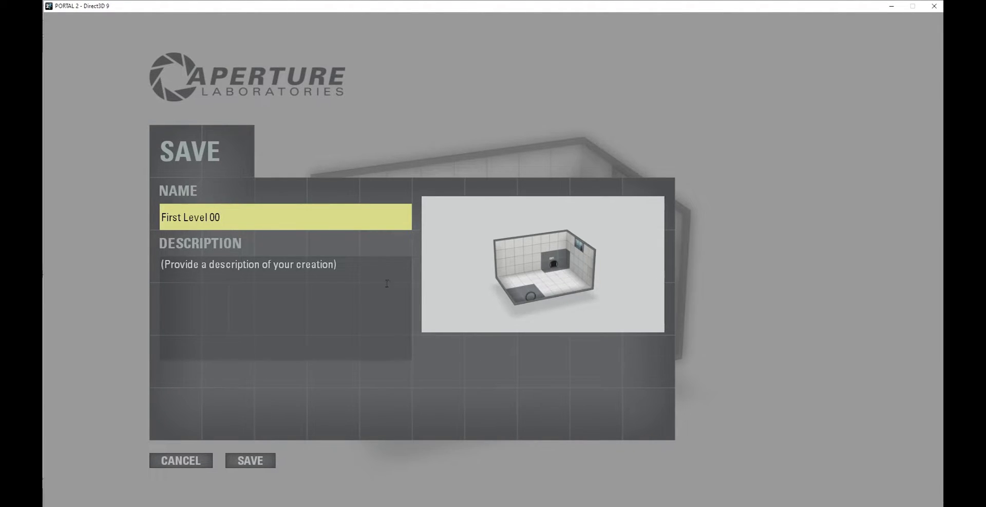
{"action": "left_click", "coordinate": [387, 283]}
{"action": "type", "text": "--"}
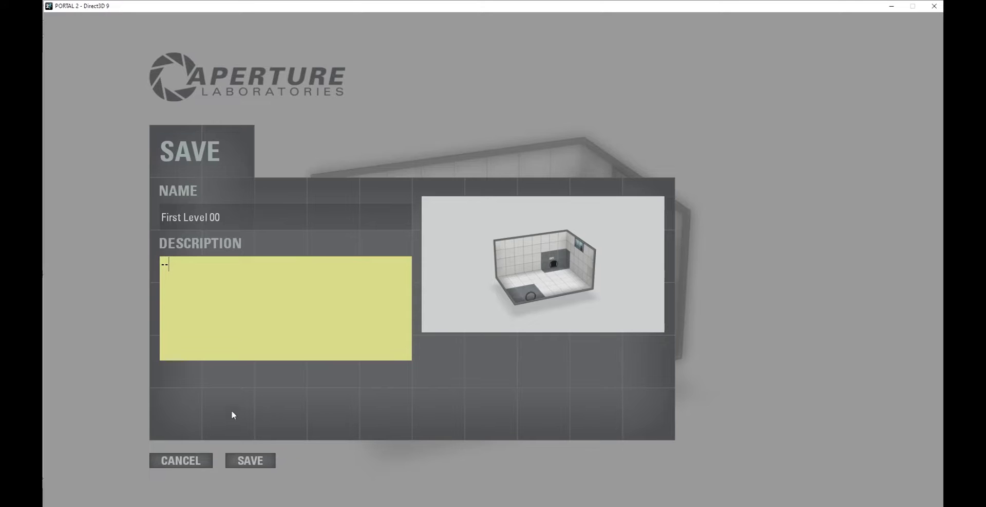
{"action": "left_click", "coordinate": [266, 464]}
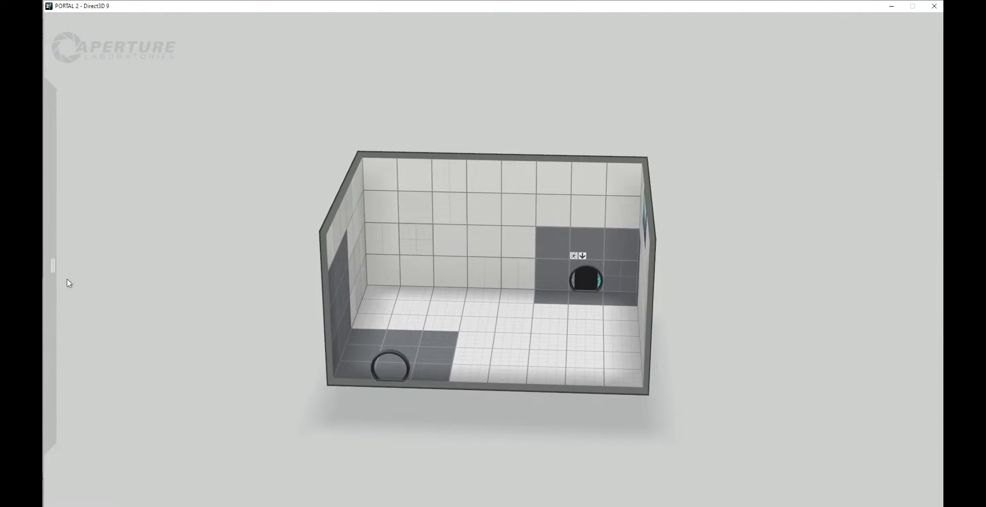
Make all wall, floor and ceiling surfaces of the test chamber non-portalable
{"action": "left_click_drag", "start_coordinate": [332, 202], "coordinate": [638, 379]}
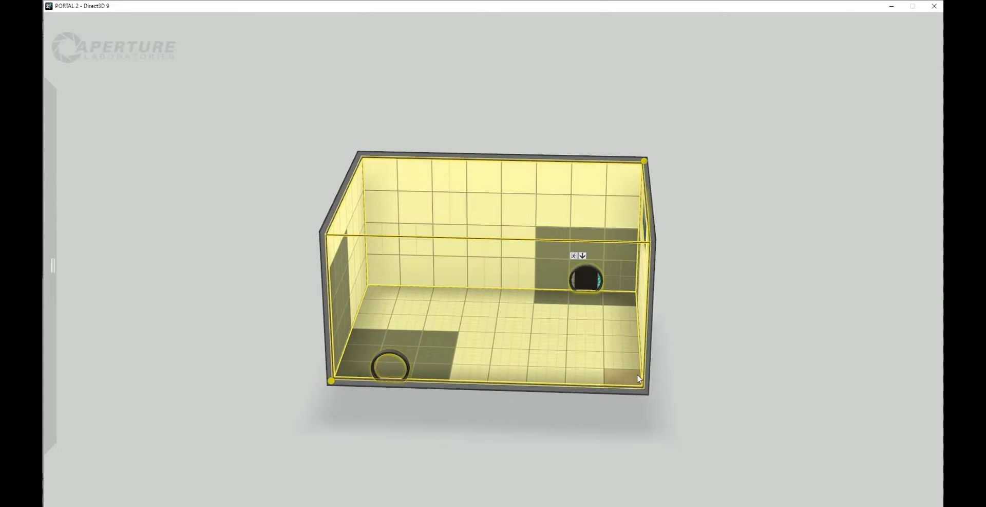
{"action": "key", "text": "p"}
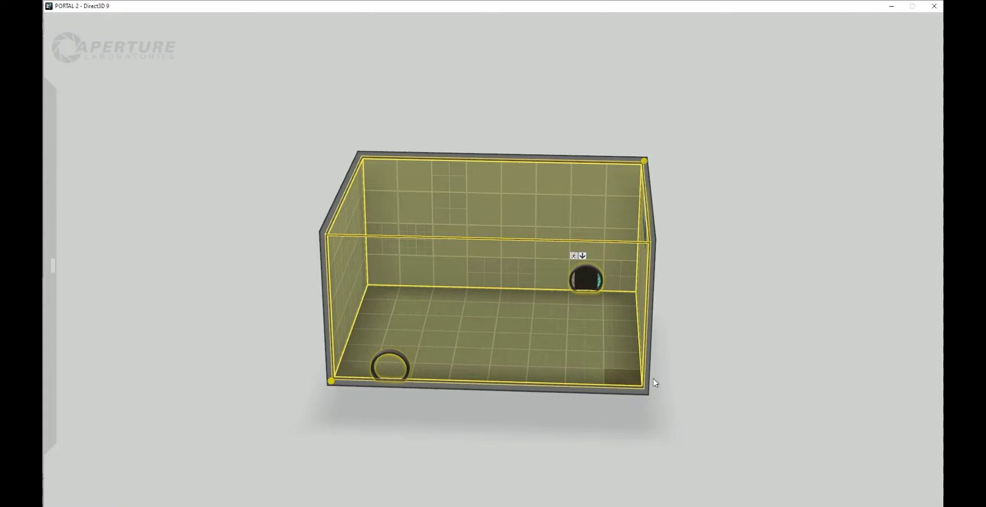
{"action": "left_click", "coordinate": [695, 295]}
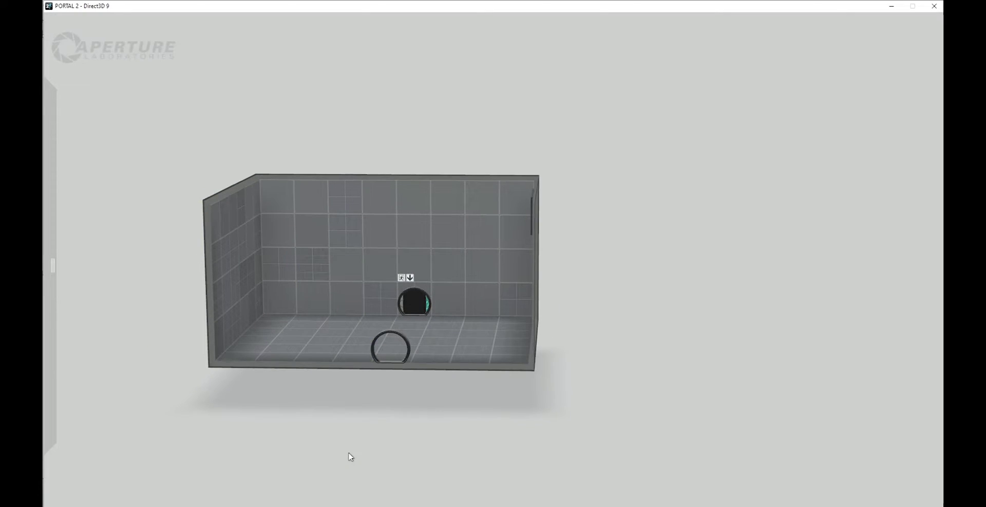
Move the exit door higher up on the back wall of the chamber
{"action": "right_click_drag", "start_coordinate": [351, 456], "coordinate": [532, 215]}
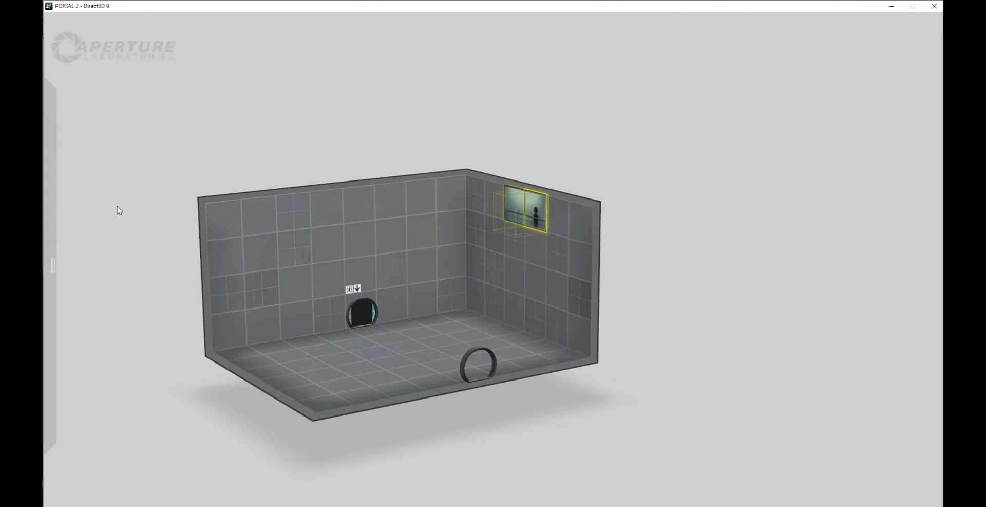
{"action": "left_click_drag", "start_coordinate": [164, 129], "coordinate": [221, 84]}
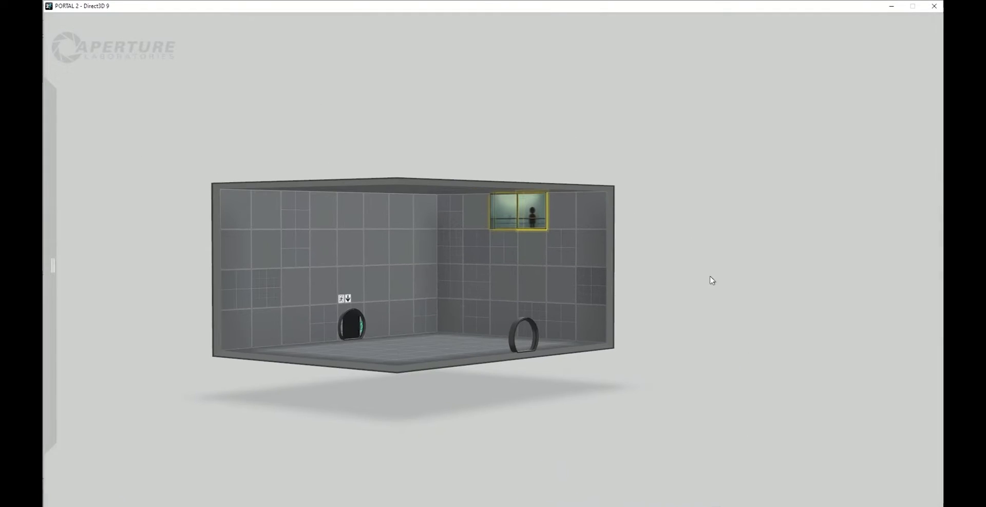
{"action": "right_click_drag", "start_coordinate": [724, 272], "coordinate": [579, 344]}
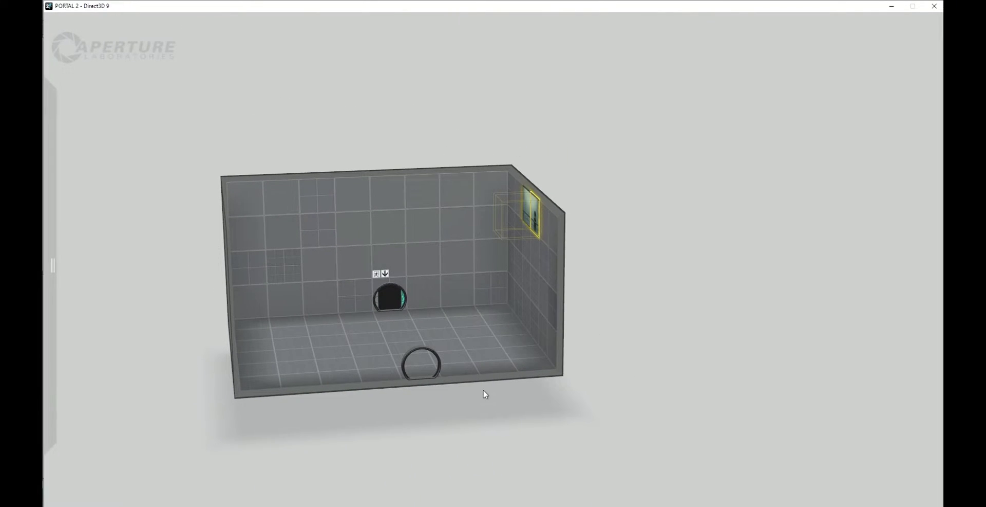
{"action": "right_click_drag", "start_coordinate": [622, 380], "coordinate": [570, 375]}
{"action": "left_click_drag", "start_coordinate": [410, 291], "coordinate": [374, 224]}
Make a two-tile patch of the back wall beside the exit portalable, with a light bridge running into it, and play the chamber
{"action": "right_click_drag", "start_coordinate": [374, 223], "coordinate": [430, 419]}
{"action": "left_click_drag", "start_coordinate": [704, 331], "coordinate": [705, 368]}
{"action": "key", "text": "p"}
{"action": "right_click_drag", "start_coordinate": [704, 369], "coordinate": [684, 287]}
{"action": "left_click_drag", "start_coordinate": [209, 375], "coordinate": [653, 237]}
{"action": "mouse_move", "coordinate": [96, 340]}
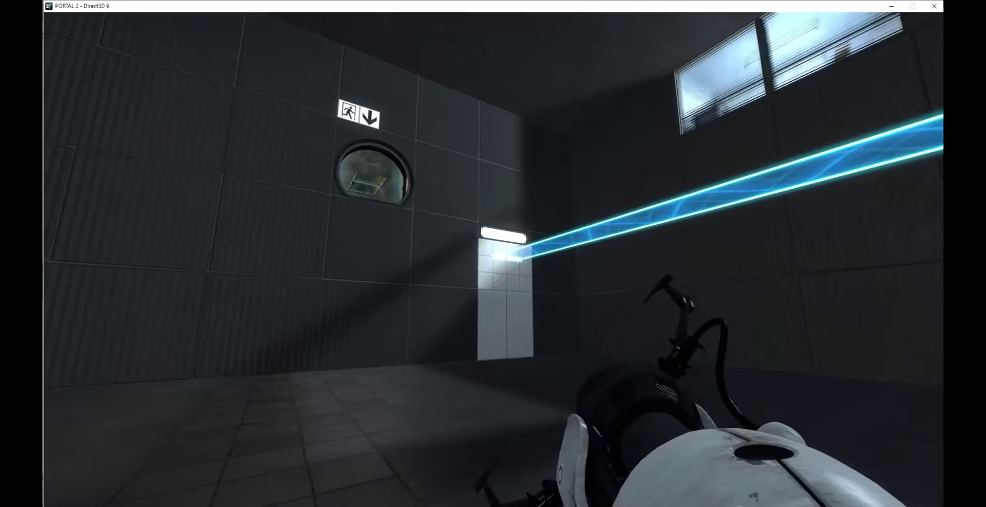
Fire both portals at the white surfaces of the built chamber and exit to the editor
{"action": "right_click", "coordinate": [494, 264]}
{"action": "left_click", "coordinate": [494, 264]}
{"action": "key", "text": "Escape"}
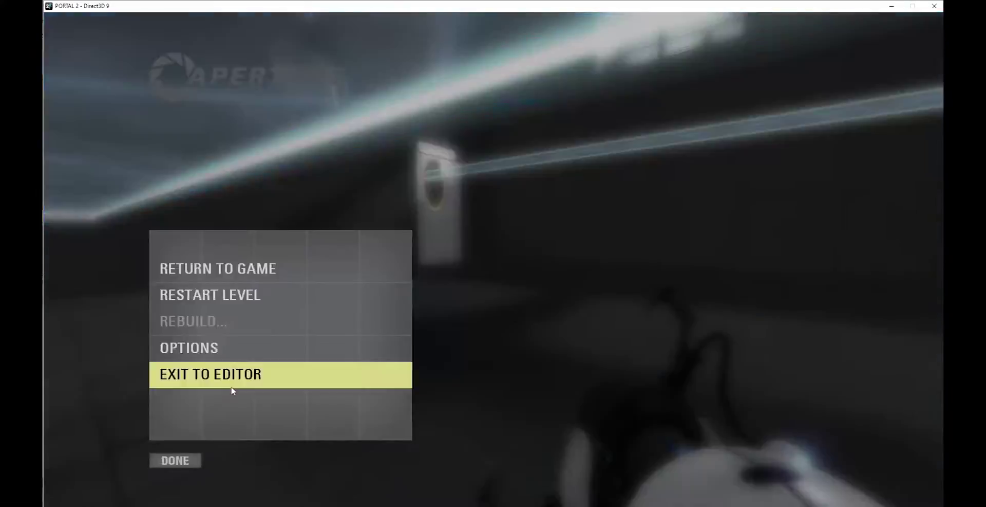
{"action": "left_click", "coordinate": [231, 390]}
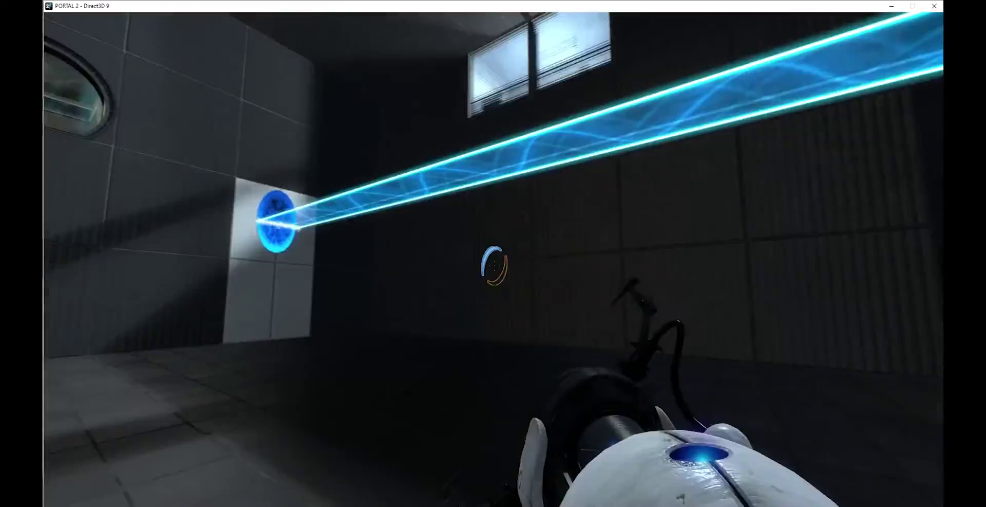
Playtest the chamber by firing portals at the white panels to redirect the light bridge and walking around the room
{"action": "right_click", "coordinate": [494, 264]}
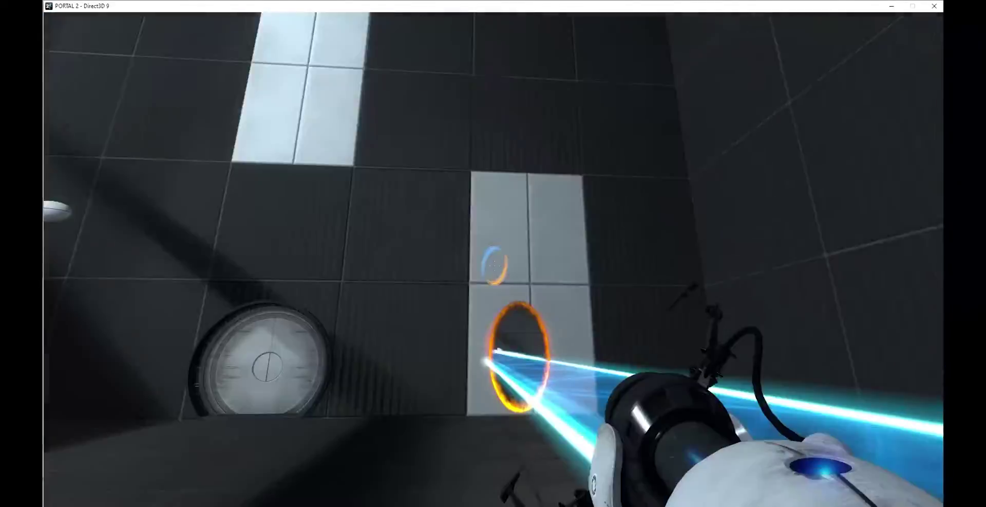
{"action": "key", "text": "w"}
{"action": "right_click", "coordinate": [494, 265]}
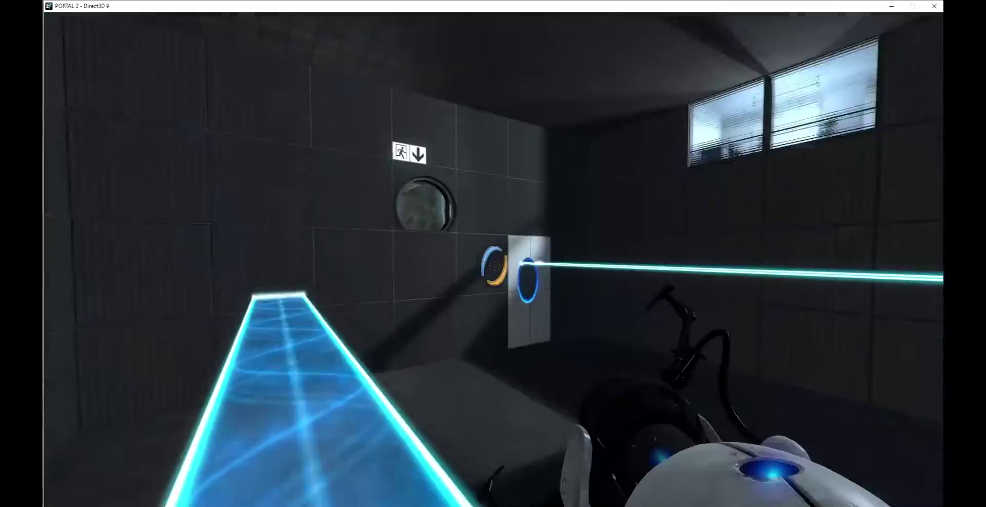
{"action": "right_click", "coordinate": [494, 265]}
{"action": "left_click", "coordinate": [494, 265]}
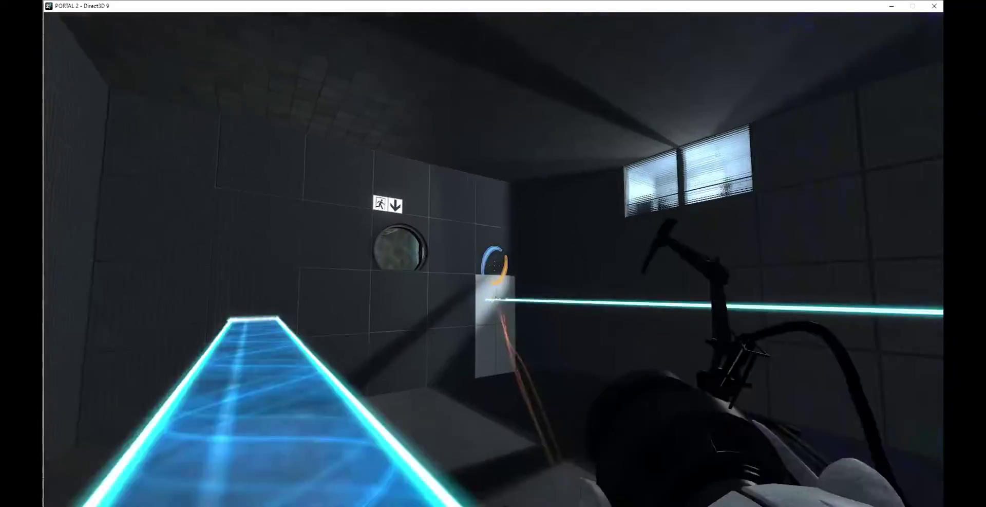
{"action": "right_click", "coordinate": [494, 264]}
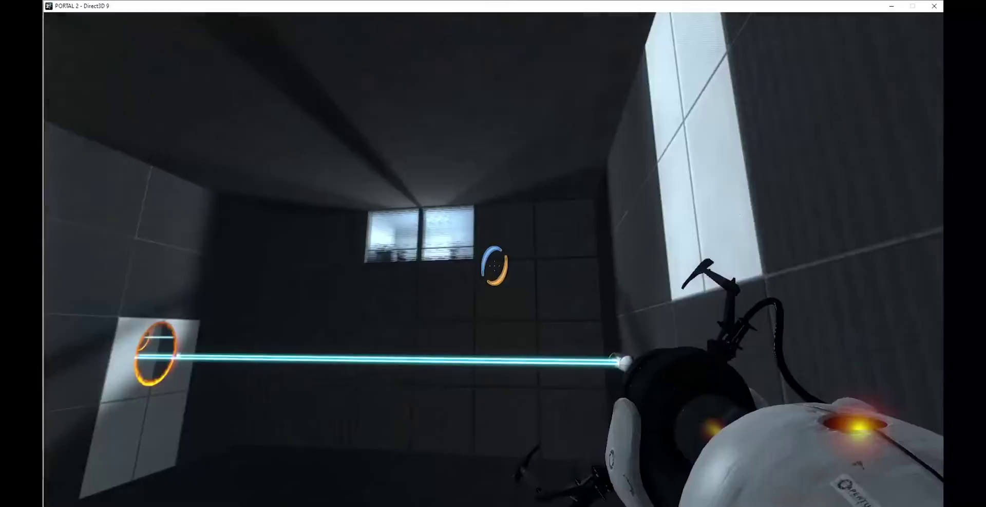
{"action": "key", "text": "w"}
{"action": "left_click", "coordinate": [494, 264]}
{"action": "key", "text": "w"}
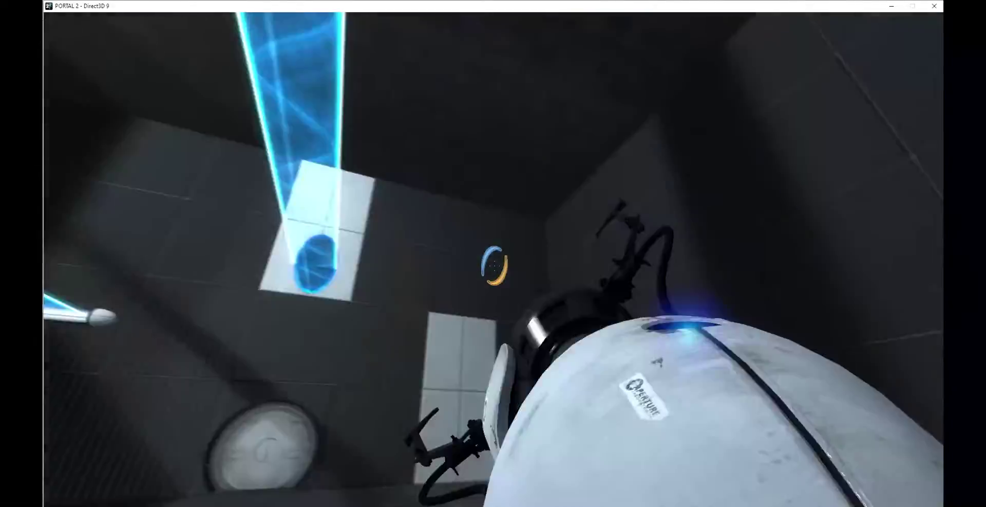
{"action": "key", "text": "w"}
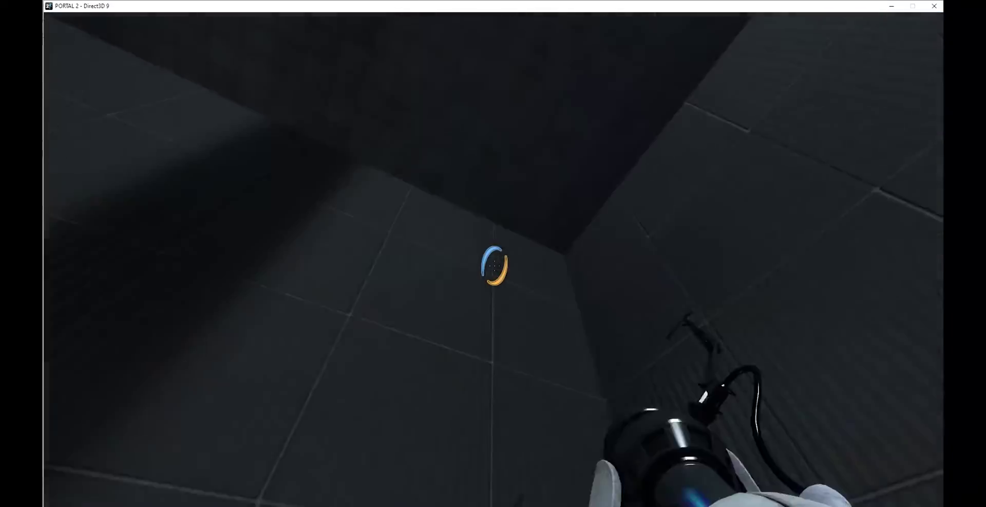
{"action": "key", "text": "w"}
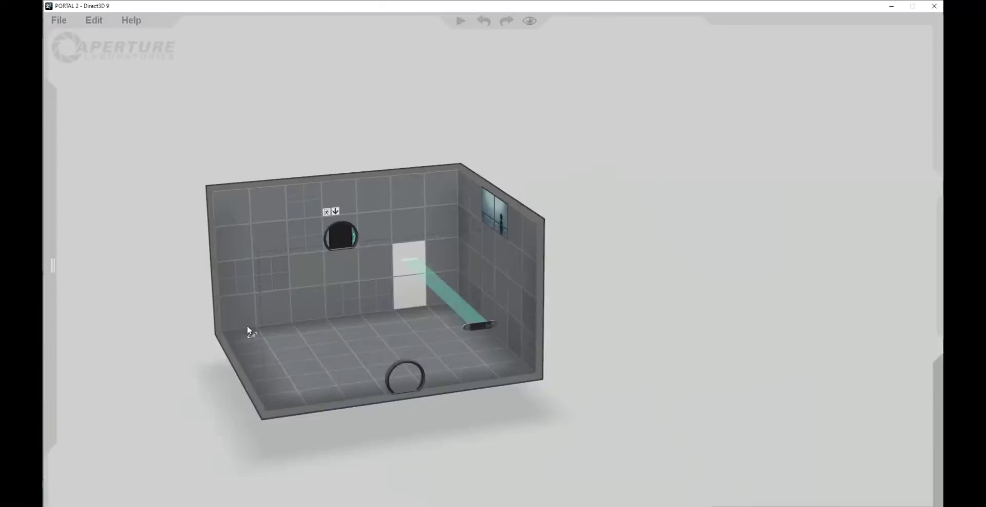
Switch to Hammer, create a new map and activate the Block tool
{"action": "double_click", "coordinate": [362, 181]}
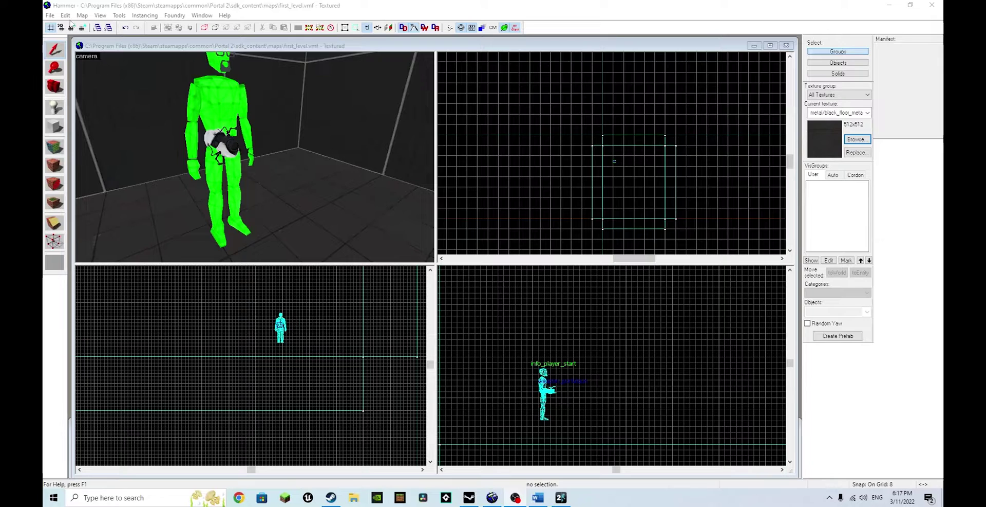
{"action": "left_click", "coordinate": [93, 10]}
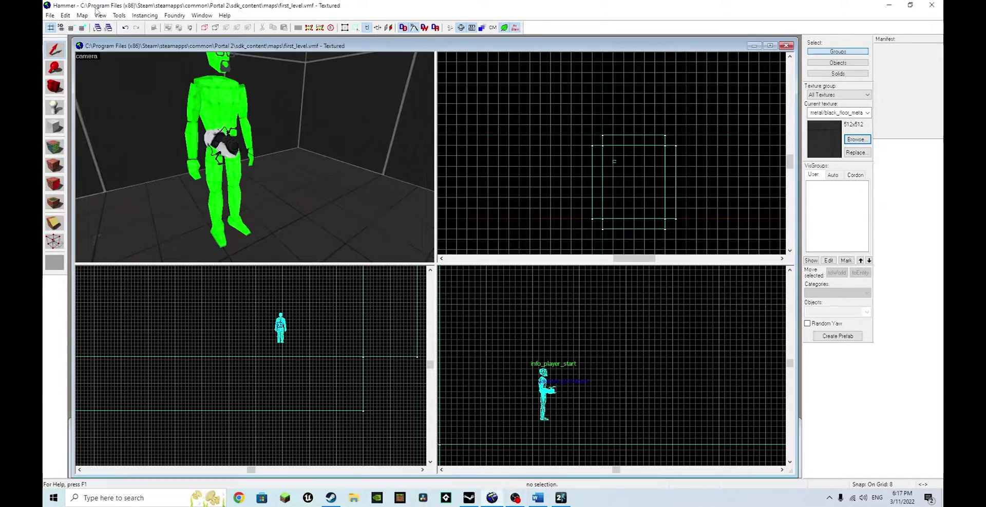
{"action": "left_click", "coordinate": [51, 16]}
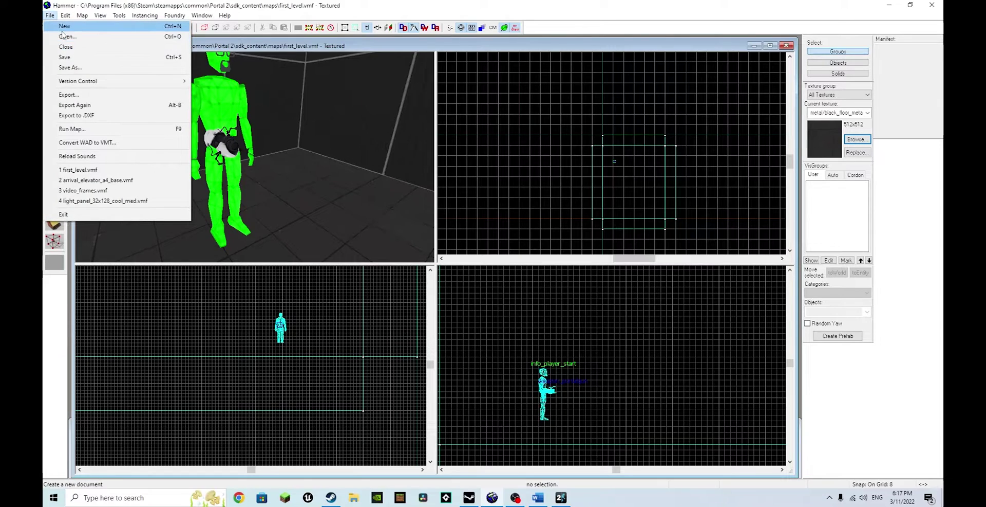
{"action": "left_click", "coordinate": [56, 25]}
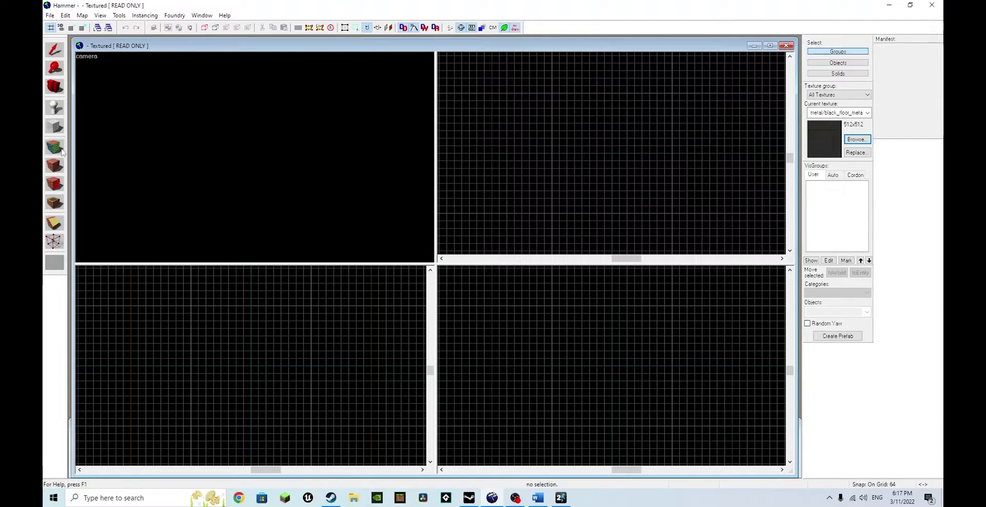
{"action": "left_click", "coordinate": [55, 126]}
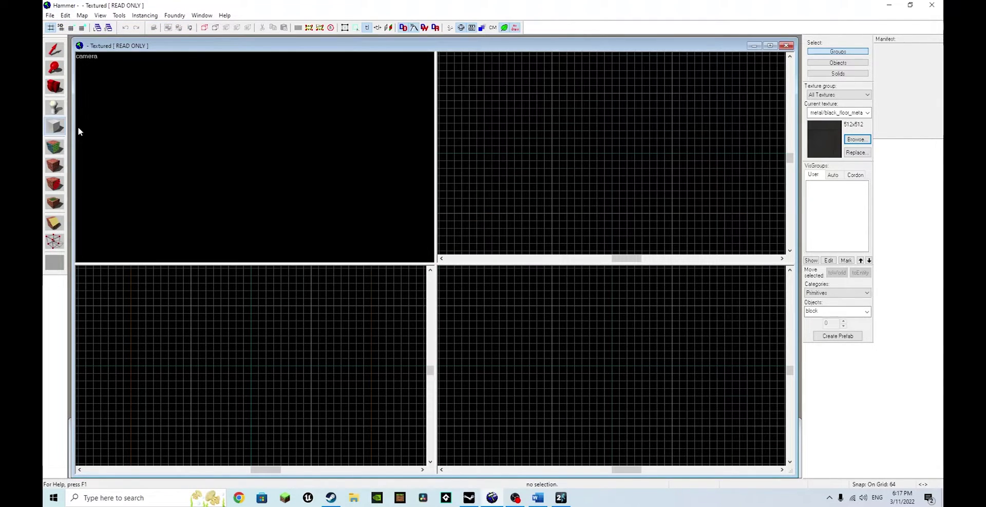
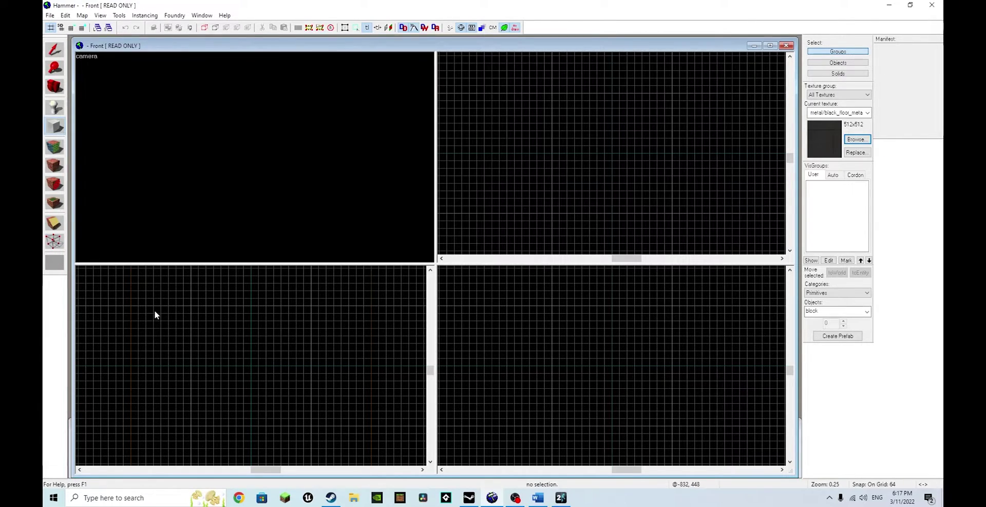
{"action": "mouse_move", "coordinate": [154, 311]}
{"action": "left_mouse_down"}
{"action": "mouse_move", "coordinate": [206, 334]}
{"action": "mouse_move", "coordinate": [295, 338]}
{"action": "mouse_move", "coordinate": [262, 336]}
{"action": "left_mouse_up"}
{"action": "key", "text": "z"}
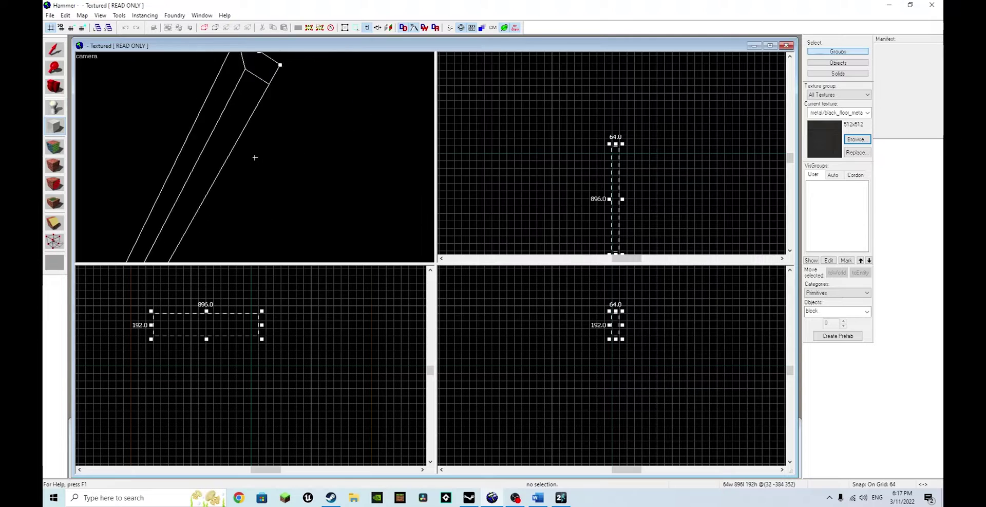
{"action": "key", "text": "w"}
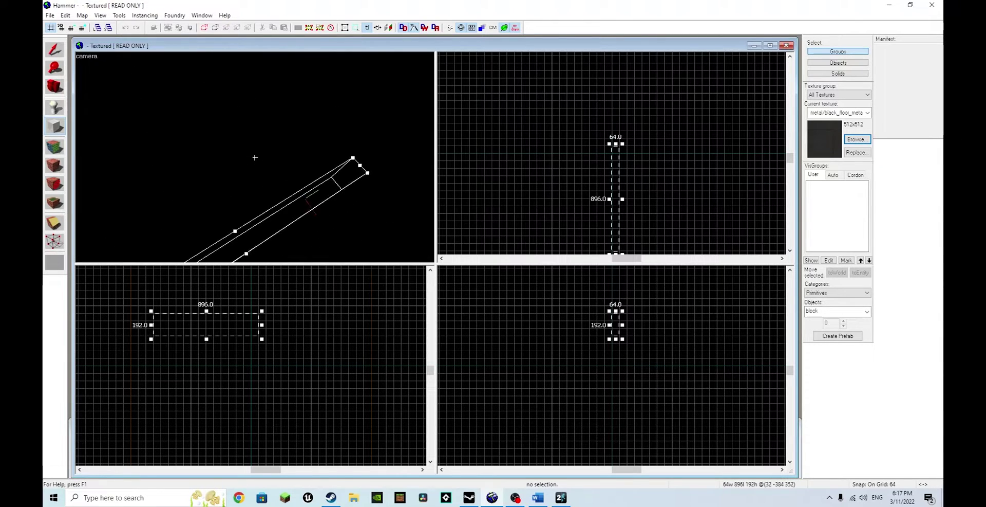
{"action": "key", "text": "s"}
{"action": "key", "text": "z"}
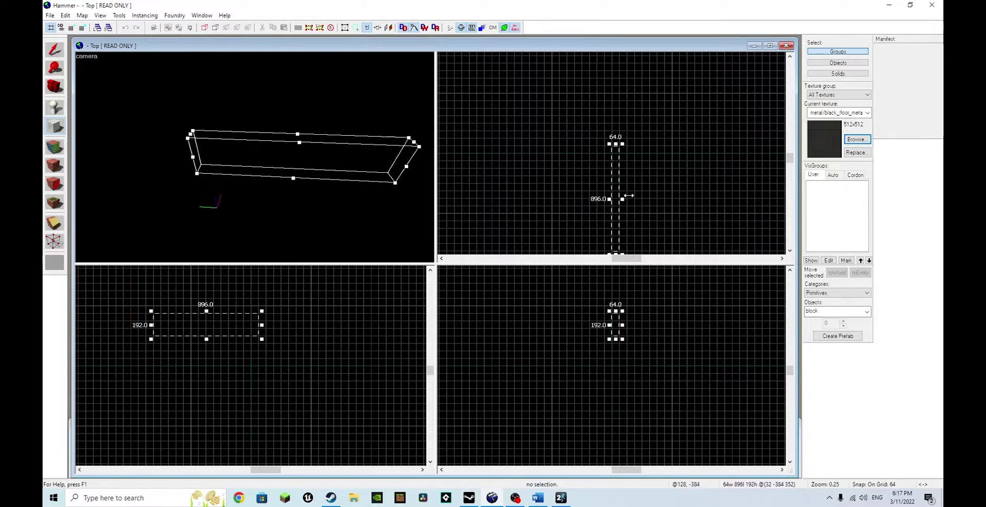
{"action": "left_click_drag", "start_coordinate": [622, 200], "coordinate": [666, 199]}
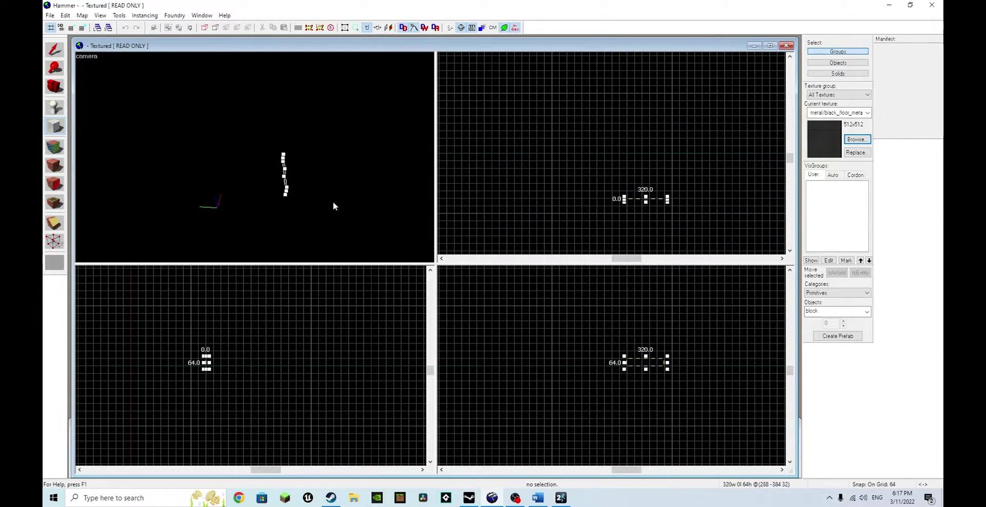
Create a block 768 wide, 896 long and 128 high as the floor of the new map
{"action": "left_click_drag", "start_coordinate": [589, 176], "coordinate": [641, 218]}
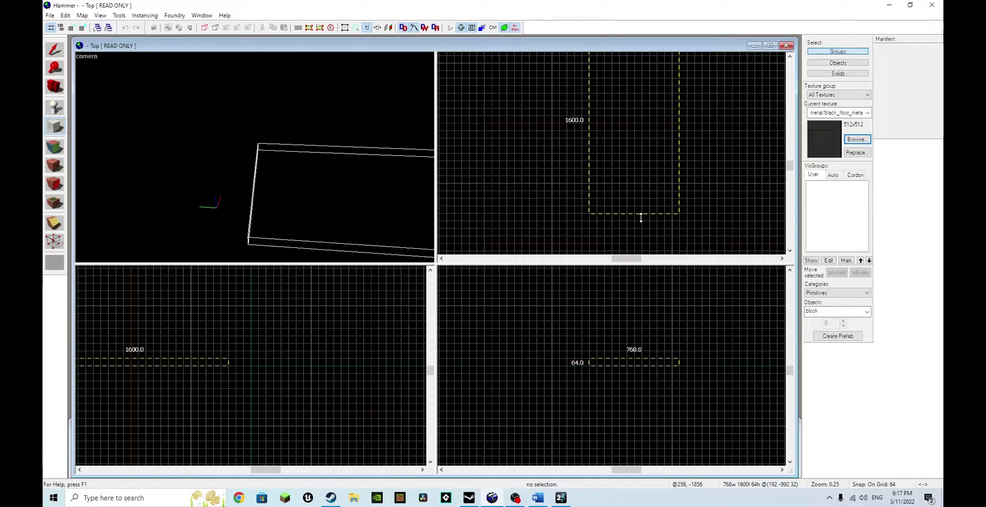
{"action": "left_click_drag", "start_coordinate": [641, 218], "coordinate": [648, 133]}
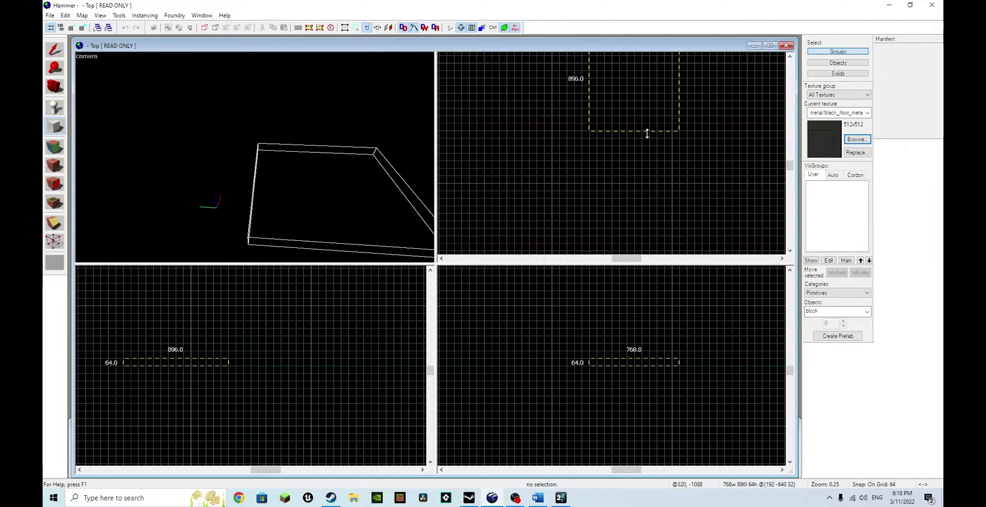
{"action": "middle_click_drag", "start_coordinate": [712, 125], "coordinate": [688, 199]}
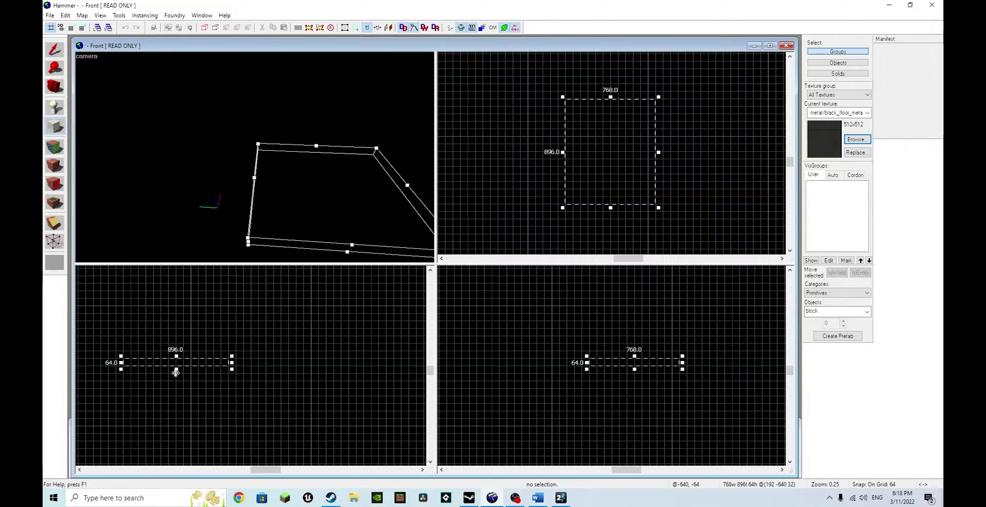
{"action": "left_click_drag", "start_coordinate": [175, 369], "coordinate": [175, 379]}
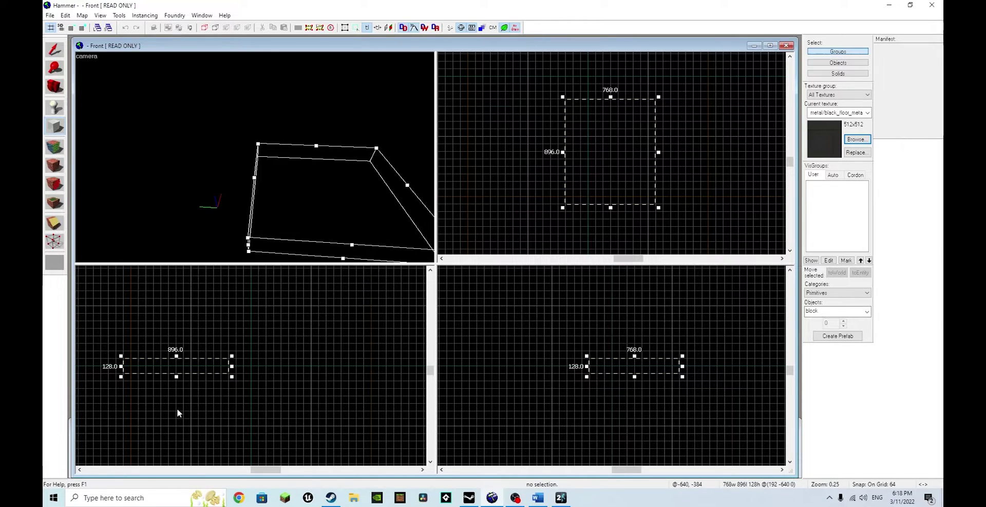
{"action": "key", "text": "Return"}
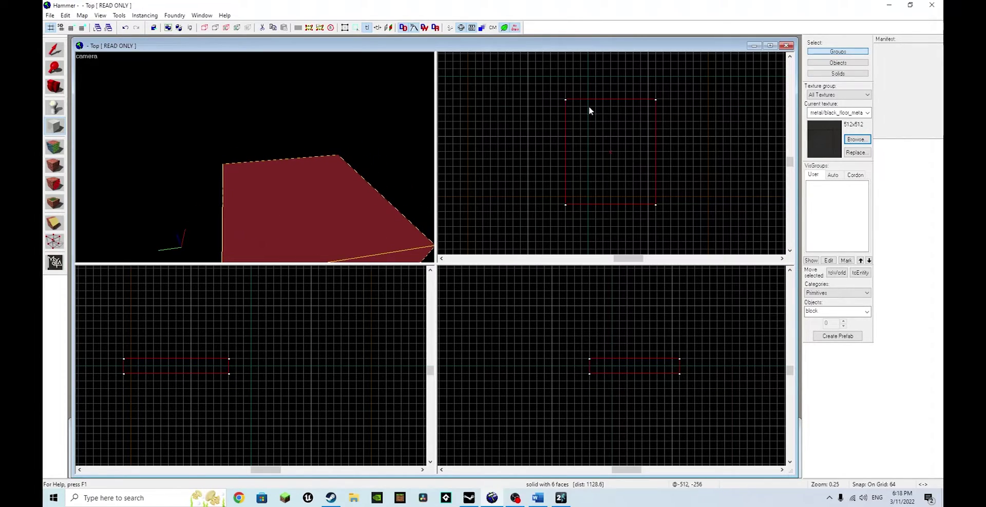
Filter the textures by "wall", choose a metal/black_wall_metal texture and apply it to the floor block
{"action": "left_click", "coordinate": [856, 139]}
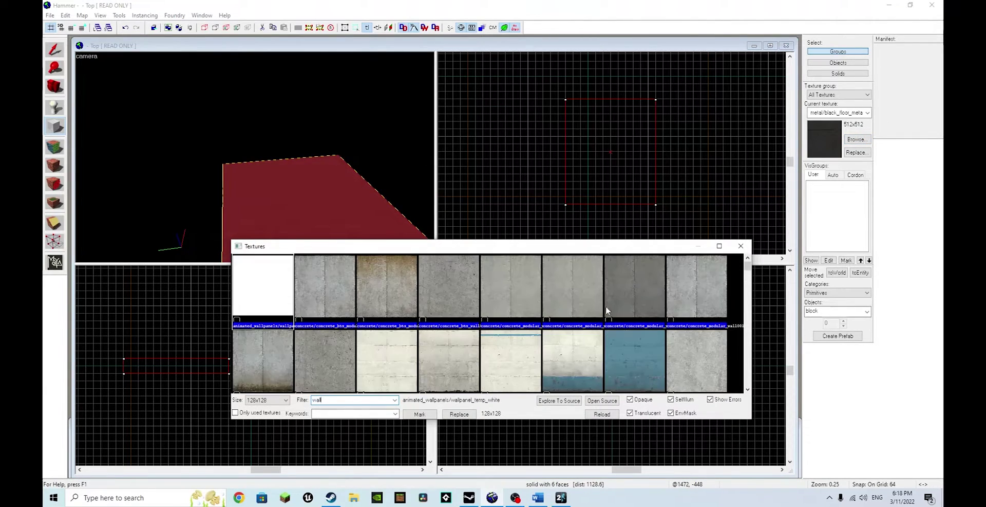
{"action": "scroll", "coordinate": [560, 375], "scroll_direction": "down", "scroll_amount": 10}
{"action": "scroll", "coordinate": [584, 354], "scroll_direction": "up", "scroll_amount": 2}
{"action": "double_click", "coordinate": [579, 345]}
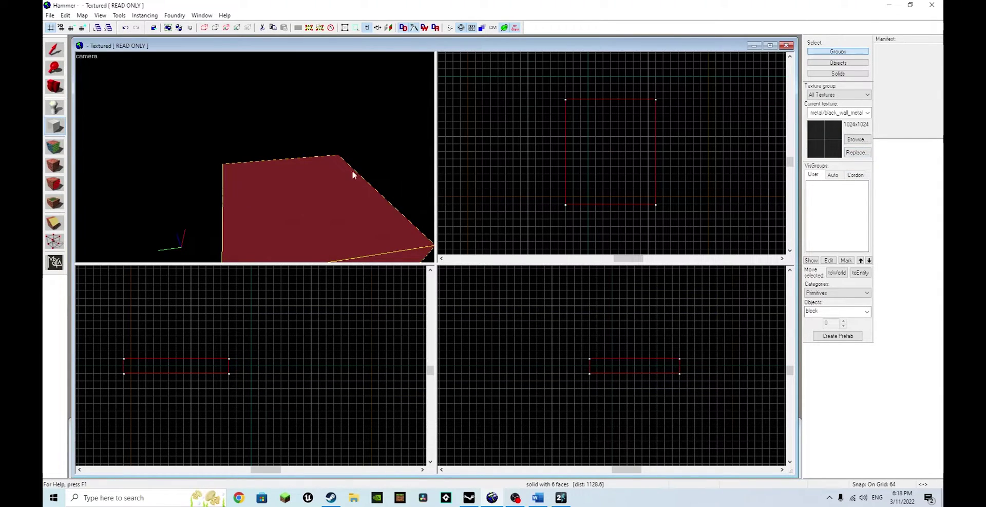
{"action": "left_click", "coordinate": [56, 166]}
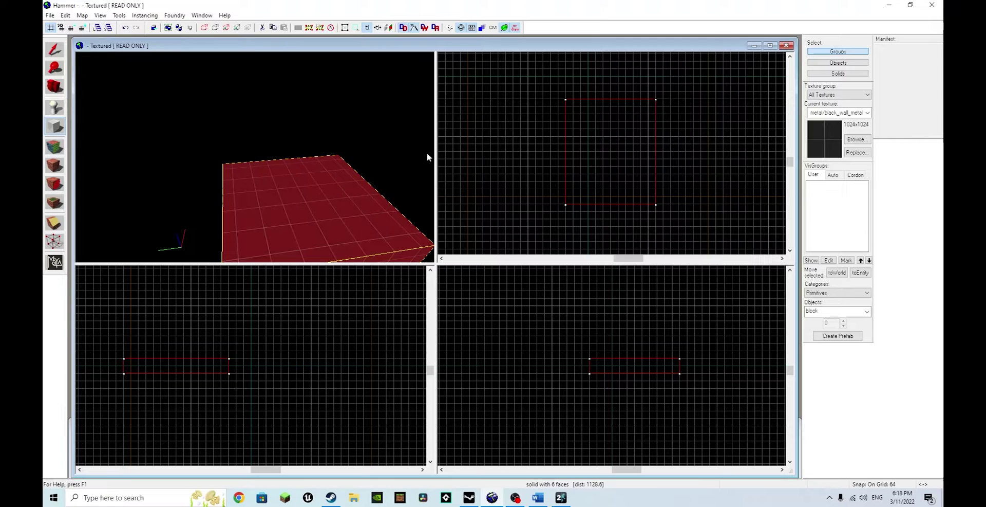
{"action": "key", "text": "z"}
{"action": "key", "text": "w"}
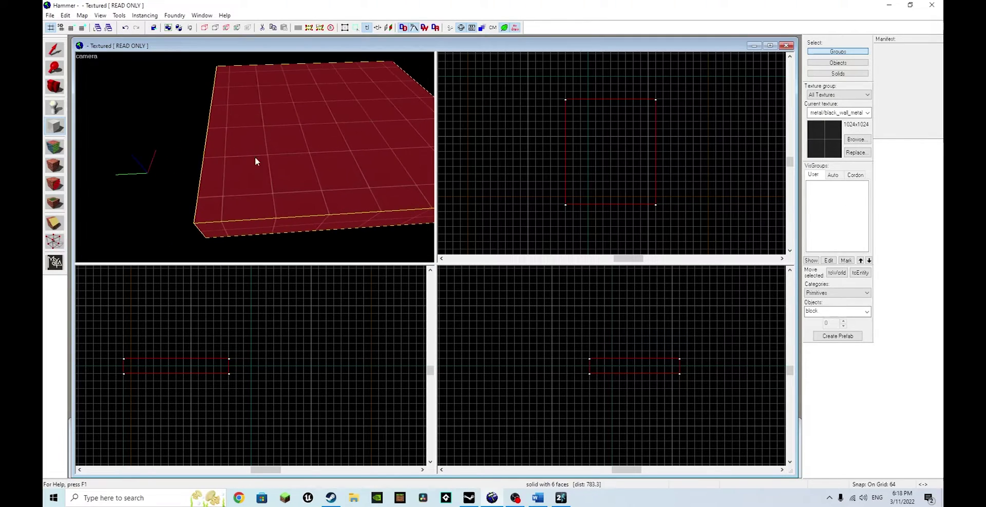
Left-justify the black metal texture on all six faces of the floor block and apply it
{"action": "key", "text": "s"}
{"action": "key", "text": "s"}
{"action": "key", "text": "d"}
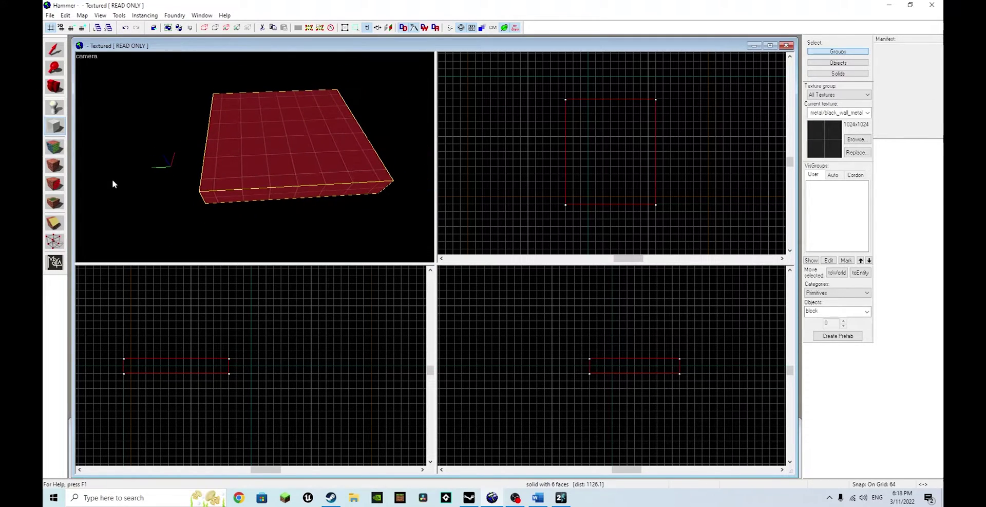
{"action": "left_click", "coordinate": [50, 150]}
{"action": "left_click", "coordinate": [282, 154]}
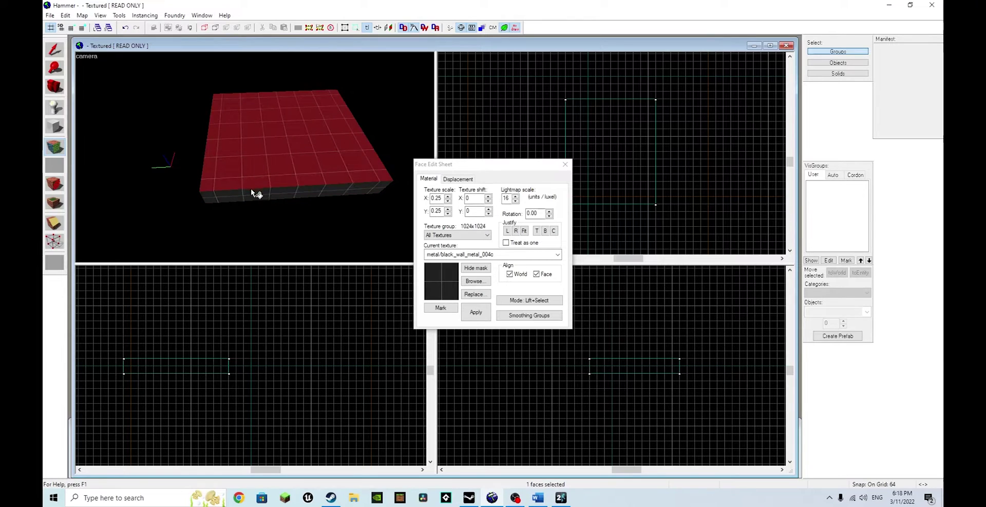
{"action": "left_click", "coordinate": [565, 165]}
{"action": "left_click", "coordinate": [266, 168]}
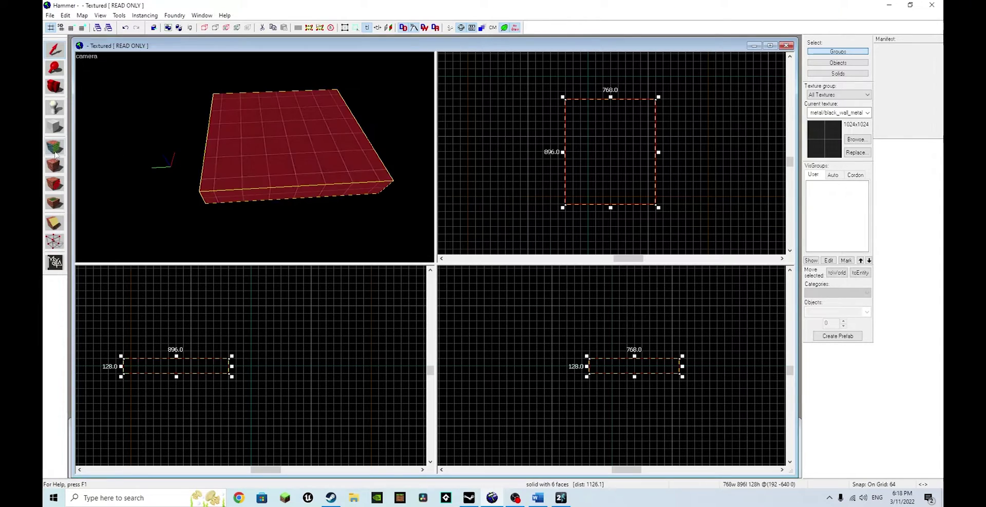
{"action": "key", "text": "shift+a"}
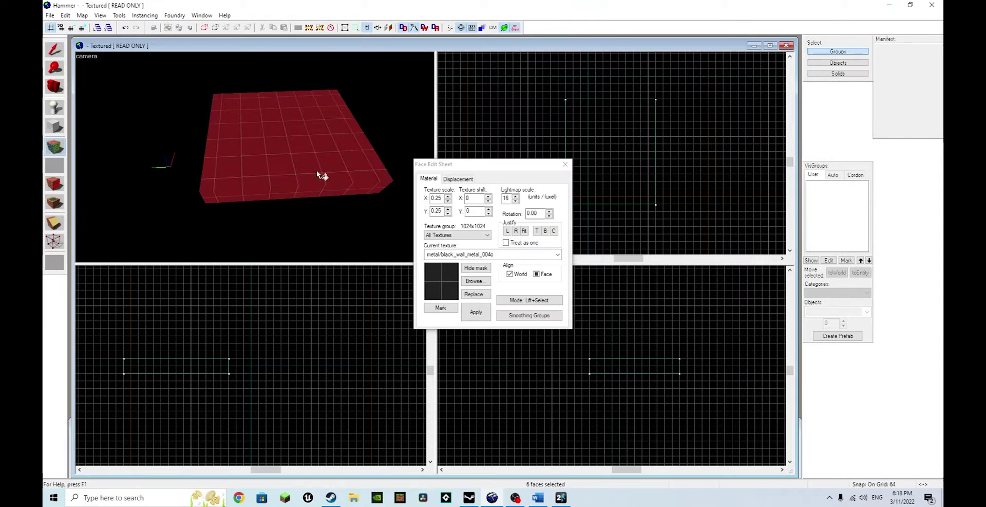
{"action": "left_click", "coordinate": [509, 231]}
{"action": "left_click", "coordinate": [476, 312]}
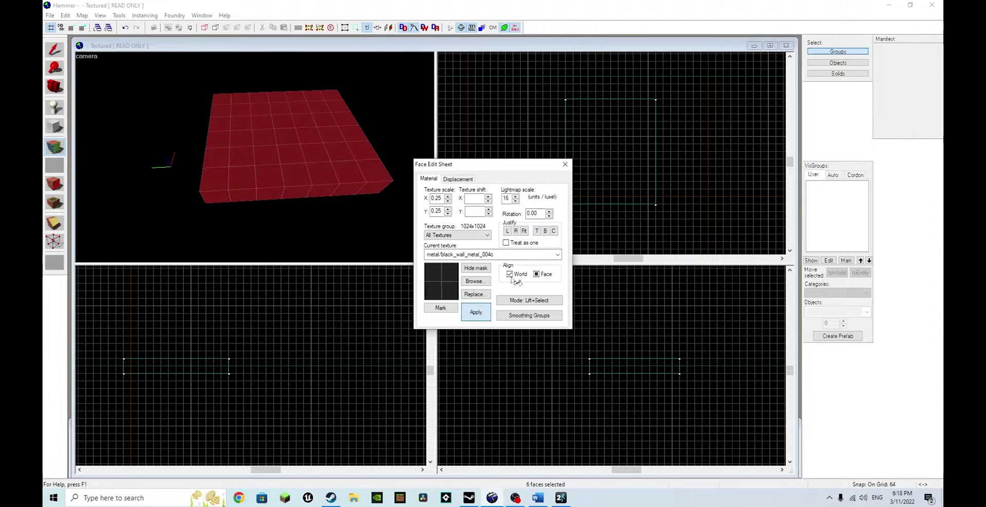
{"action": "left_click", "coordinate": [565, 164]}
Create a wall block 768 wide, 128 long and 512 high, standing against one end of the floor
{"action": "key", "text": "z"}
{"action": "key", "text": "w"}
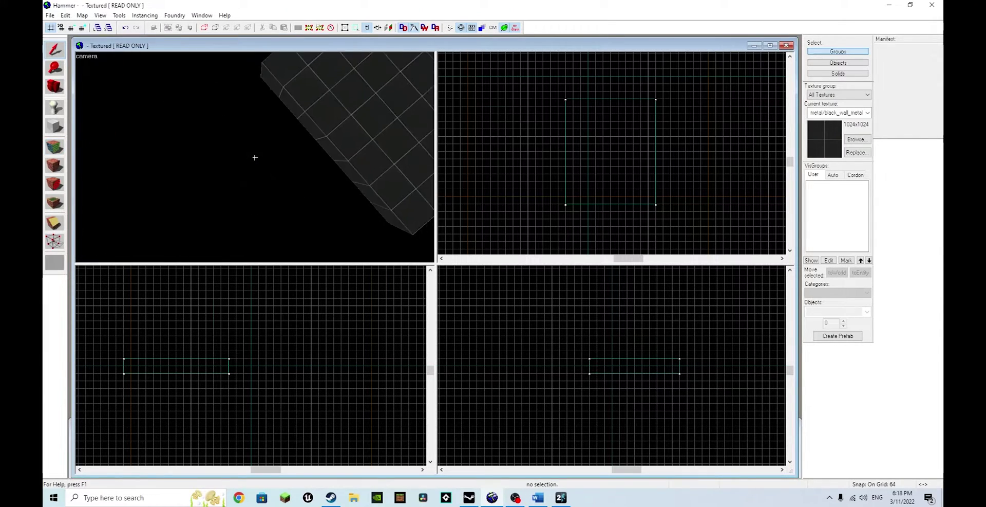
{"action": "key", "text": "w"}
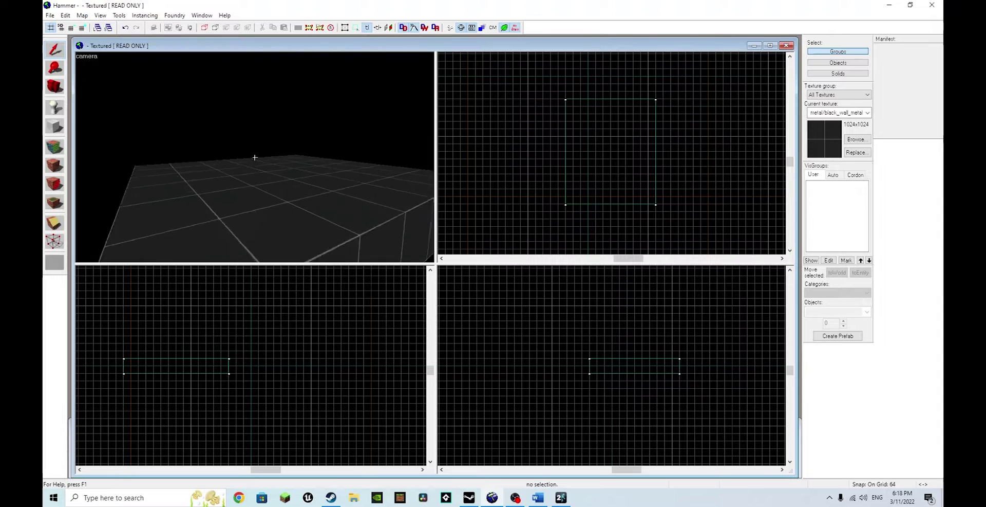
{"action": "key", "text": "s"}
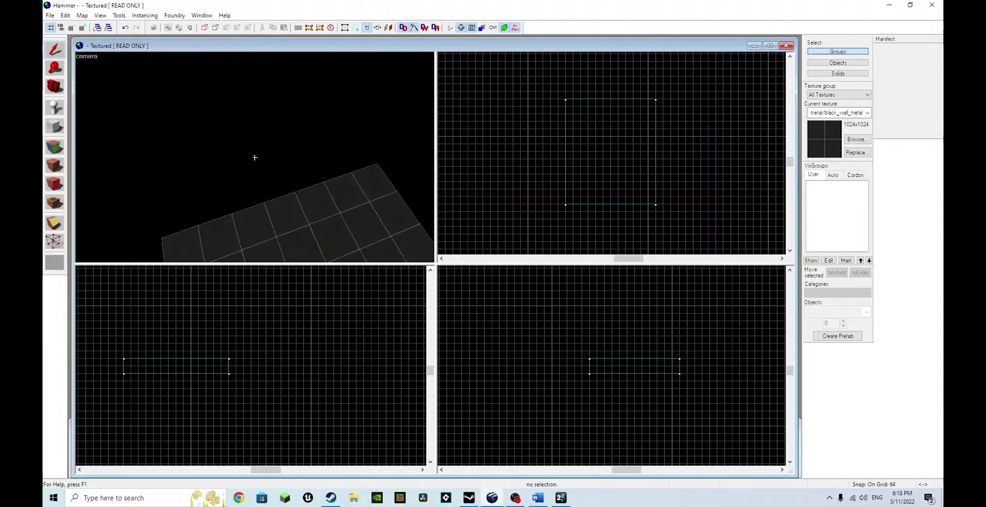
{"action": "key", "text": "w"}
{"action": "key", "text": "z"}
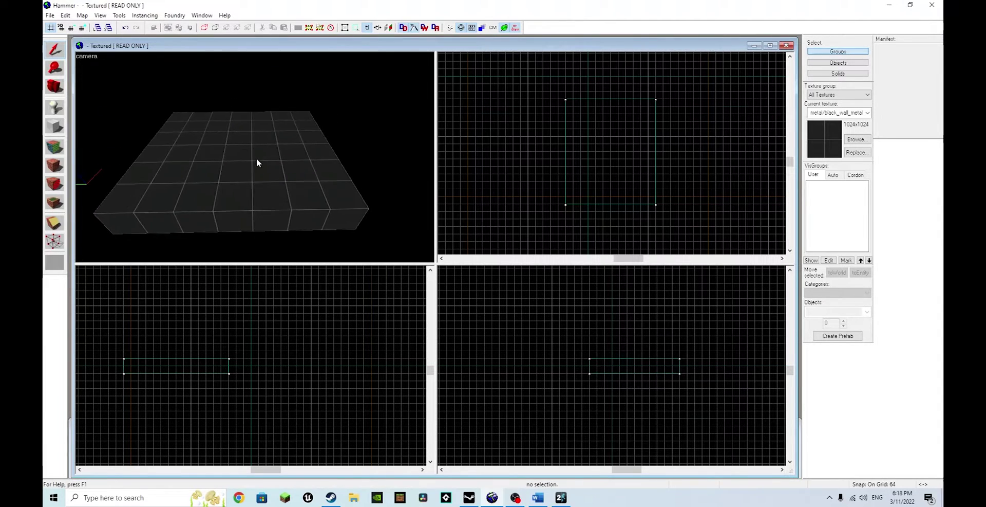
{"action": "left_click", "coordinate": [257, 159]}
{"action": "middle_click_drag", "start_coordinate": [251, 326], "coordinate": [305, 349]}
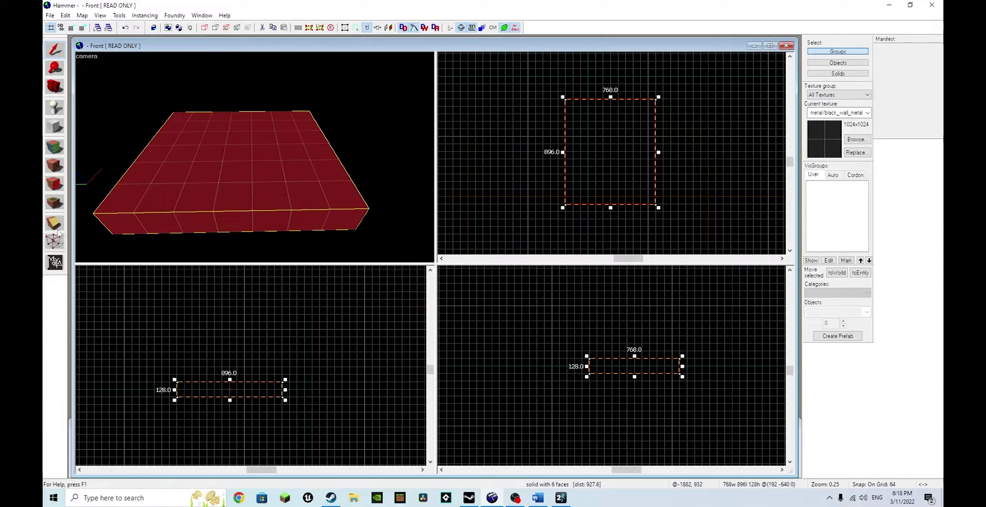
{"action": "left_click", "coordinate": [55, 126]}
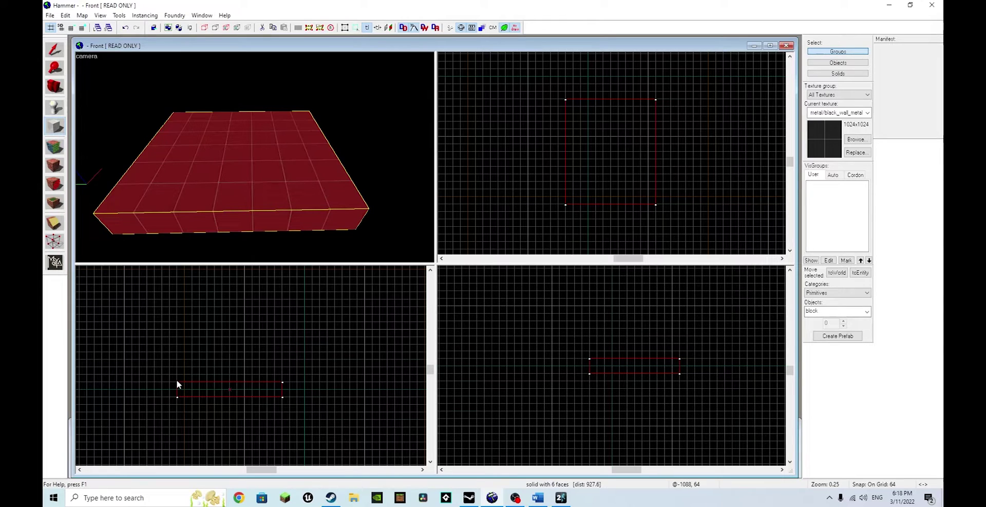
{"action": "left_click_drag", "start_coordinate": [177, 381], "coordinate": [161, 322]}
{"action": "key", "text": "Return"}
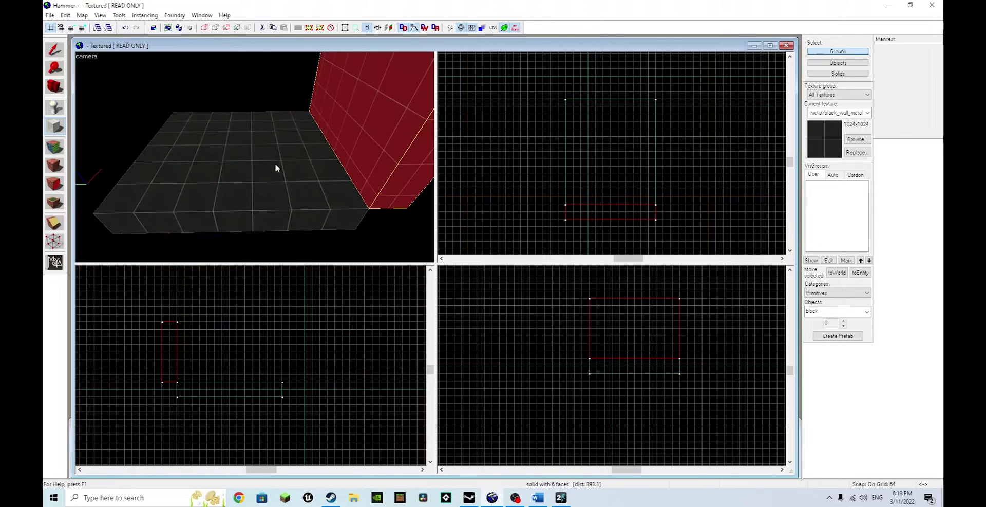
Justify the texture to the left and top on all six faces of the new wall
{"action": "key", "text": "z"}
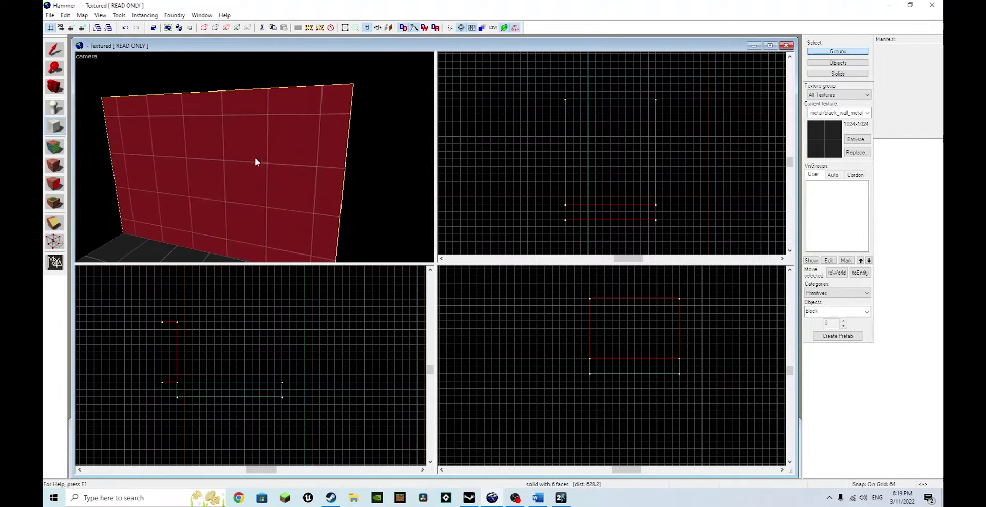
{"action": "key", "text": "z"}
{"action": "left_click", "coordinate": [55, 147]}
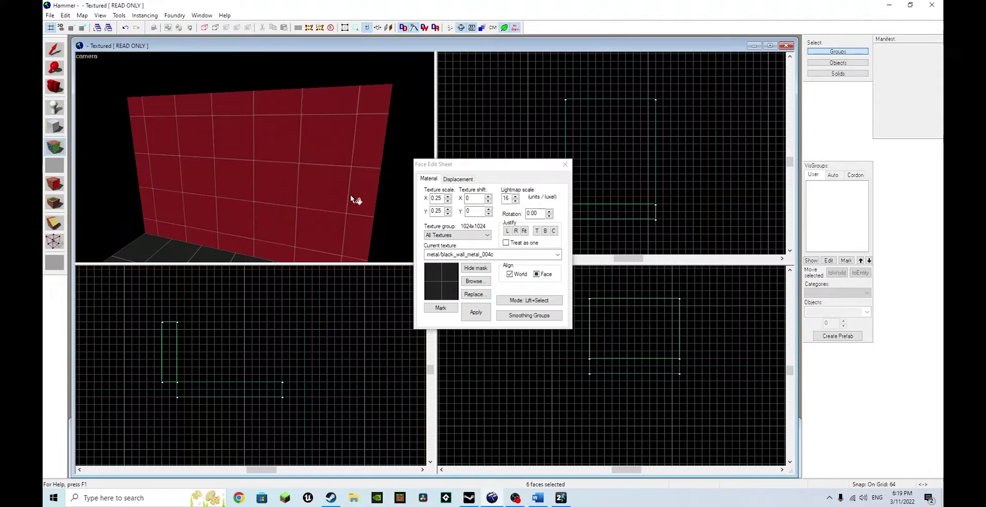
{"action": "left_click", "coordinate": [508, 230]}
{"action": "left_click", "coordinate": [537, 230]}
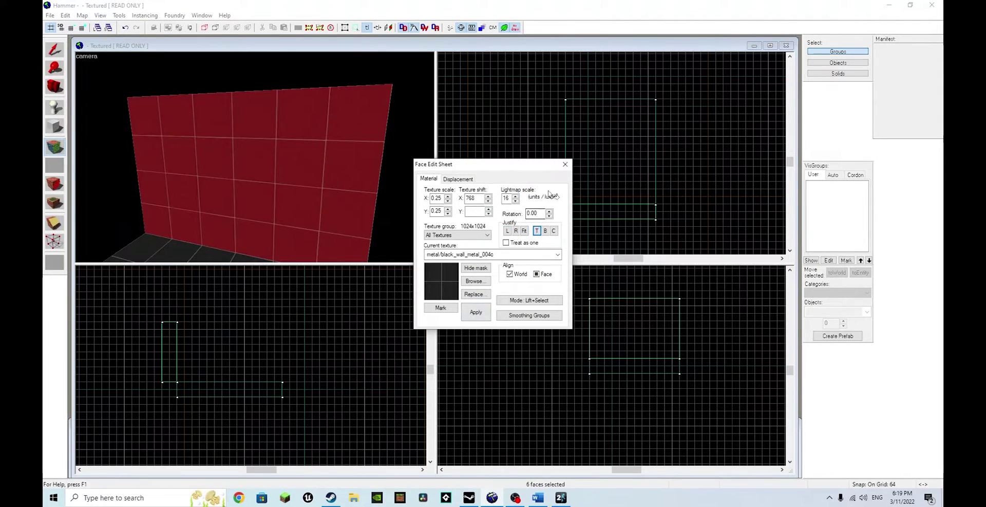
{"action": "left_click", "coordinate": [565, 164]}
Copy the wall block to the opposite end of the floor, keeping it flush with the floor's edge
{"action": "key", "text": "z"}
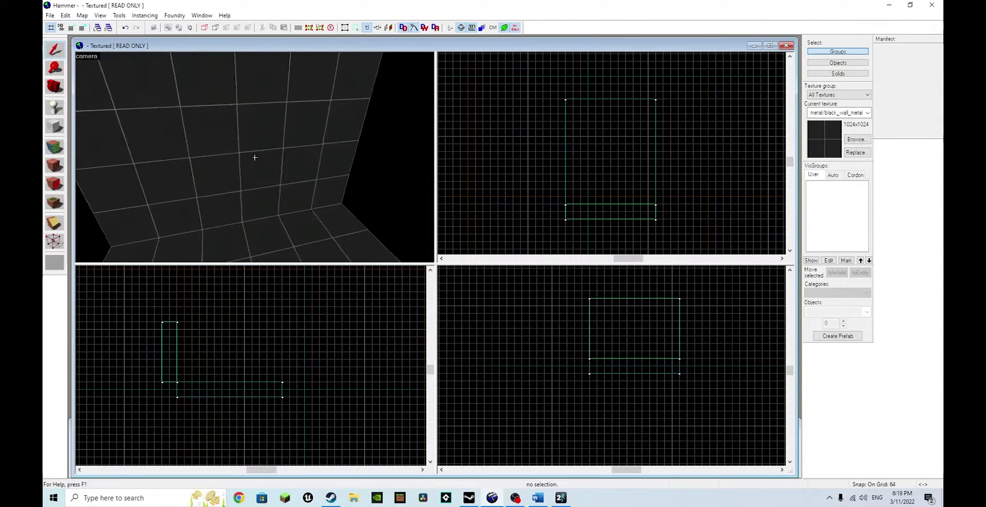
{"action": "key", "text": "z"}
{"action": "left_click", "coordinate": [196, 160]}
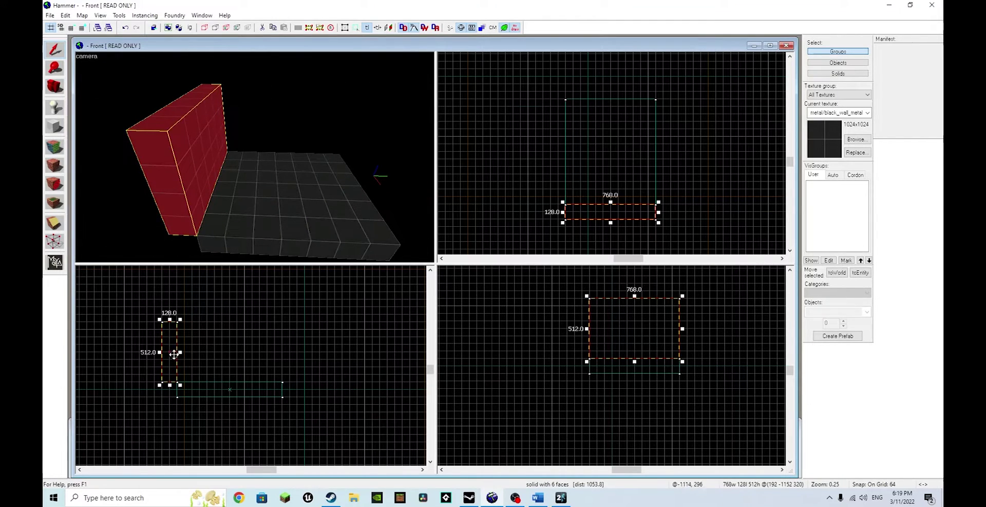
{"action": "left_click_drag", "start_coordinate": [174, 354], "coordinate": [295, 358]}
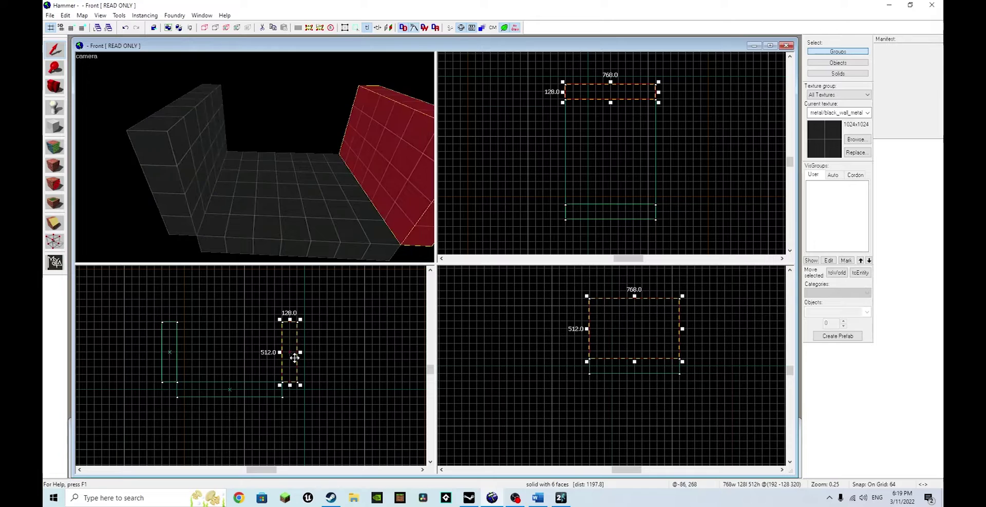
{"action": "key", "text": "z"}
{"action": "key", "text": "w"}
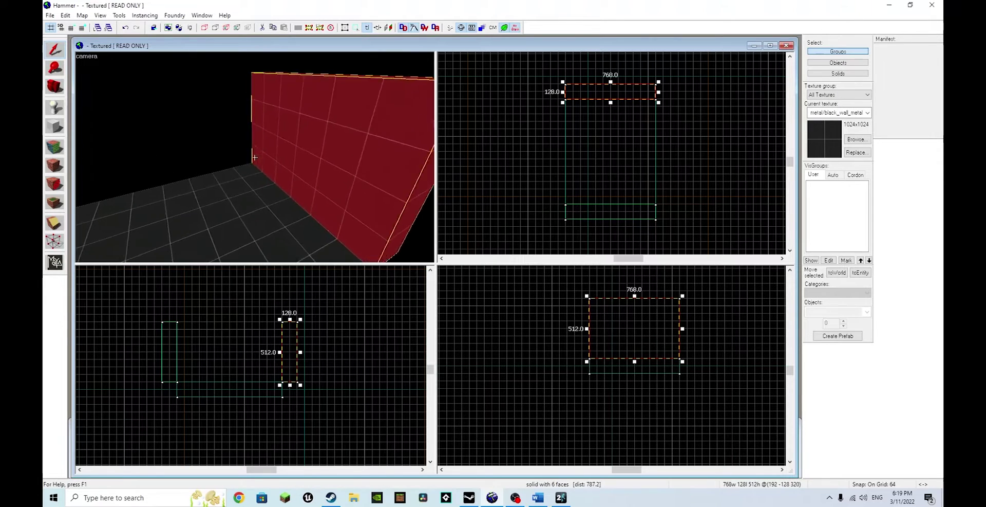
{"action": "key", "text": "s"}
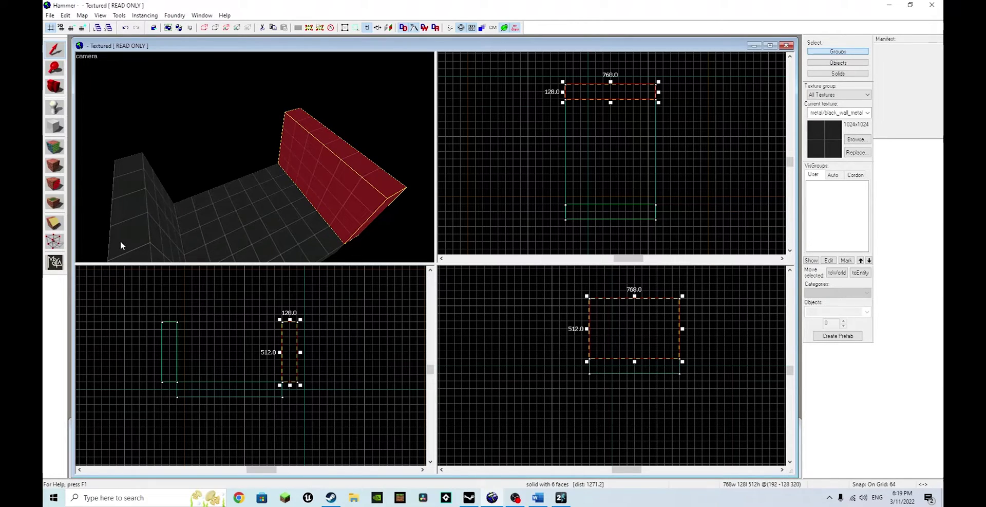
Copy the second wall to a raised position between the two walls and show its rotation handles
{"action": "key", "text": "z"}
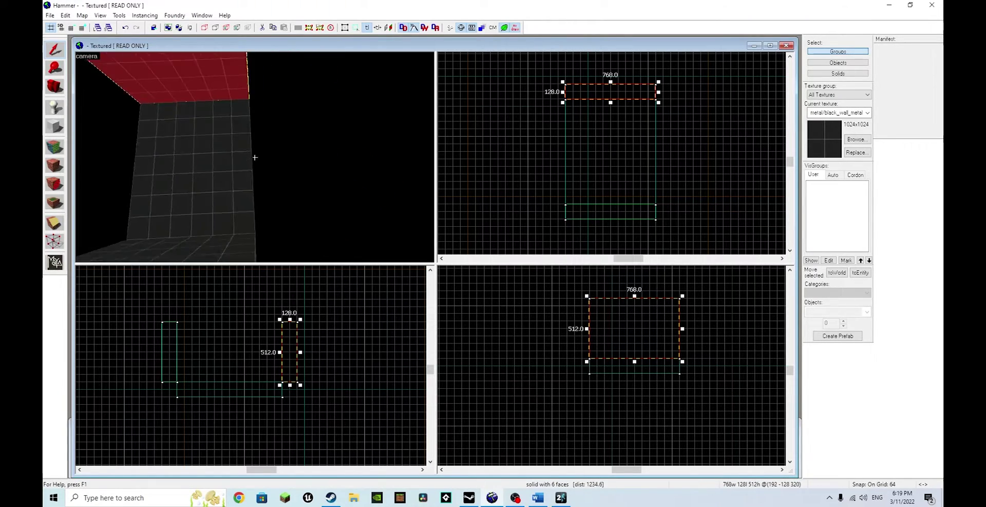
{"action": "key", "text": "s"}
{"action": "key", "text": "z"}
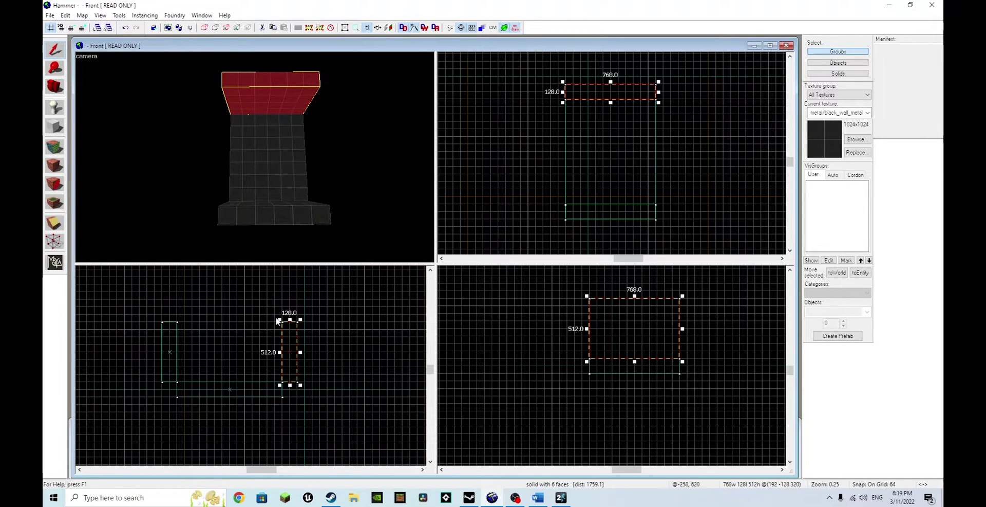
{"action": "left_click_drag", "start_coordinate": [294, 350], "coordinate": [226, 329]}
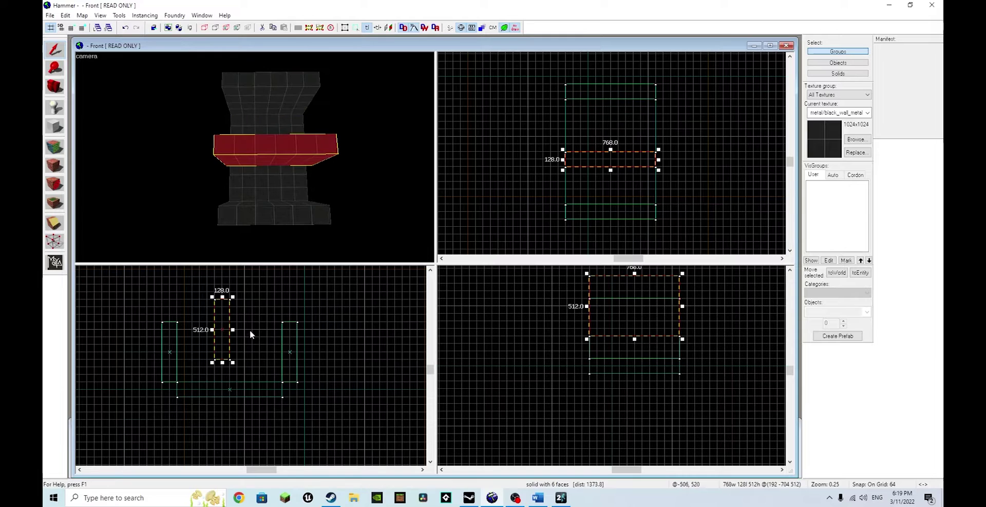
{"action": "mouse_move", "coordinate": [213, 297]}
{"action": "left_mouse_down"}
{"action": "mouse_move", "coordinate": [246, 280]}
{"action": "mouse_move", "coordinate": [269, 307]}
{"action": "mouse_move", "coordinate": [265, 291]}
{"action": "mouse_move", "coordinate": [204, 304]}
{"action": "mouse_move", "coordinate": [238, 295]}
{"action": "mouse_move", "coordinate": [267, 315]}
{"action": "mouse_move", "coordinate": [230, 287]}
{"action": "mouse_move", "coordinate": [210, 297]}
{"action": "left_mouse_up"}
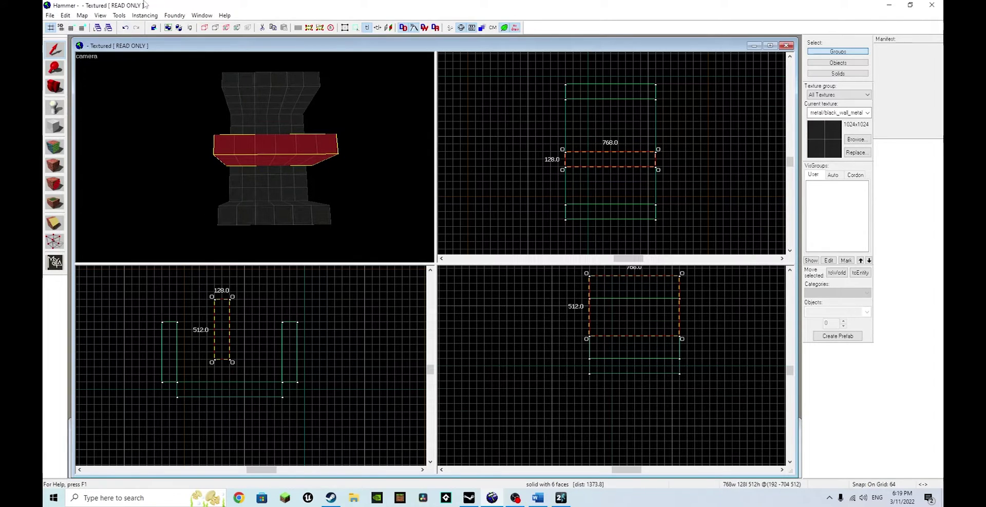
Review the 2D view settings in the program options, including the rotation and grid options
{"action": "left_click", "coordinate": [119, 15]}
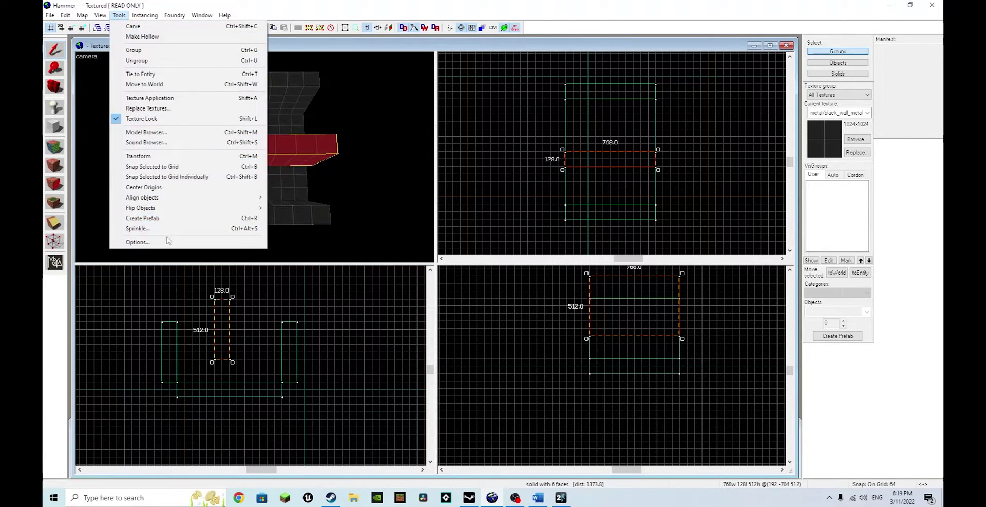
{"action": "left_click", "coordinate": [167, 242]}
{"action": "left_click", "coordinate": [484, 135]}
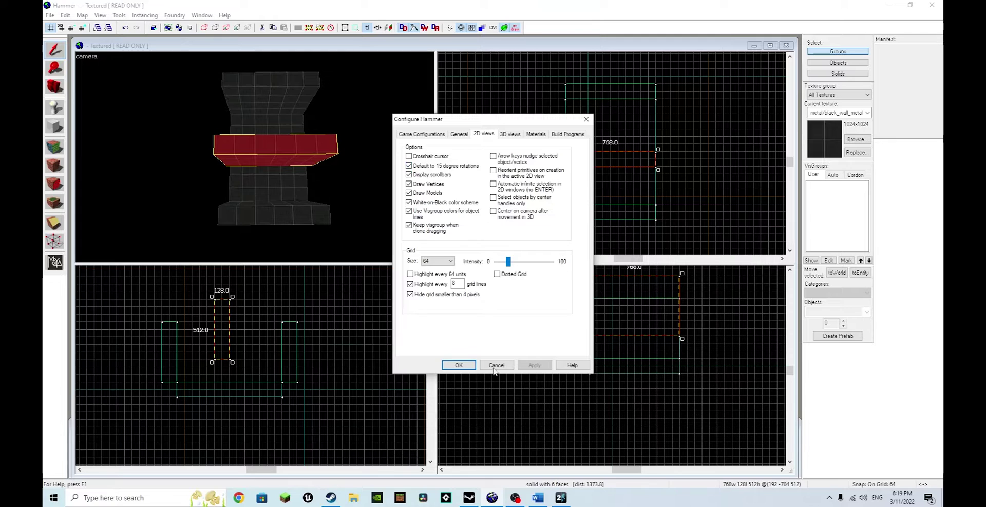
{"action": "left_click", "coordinate": [459, 364]}
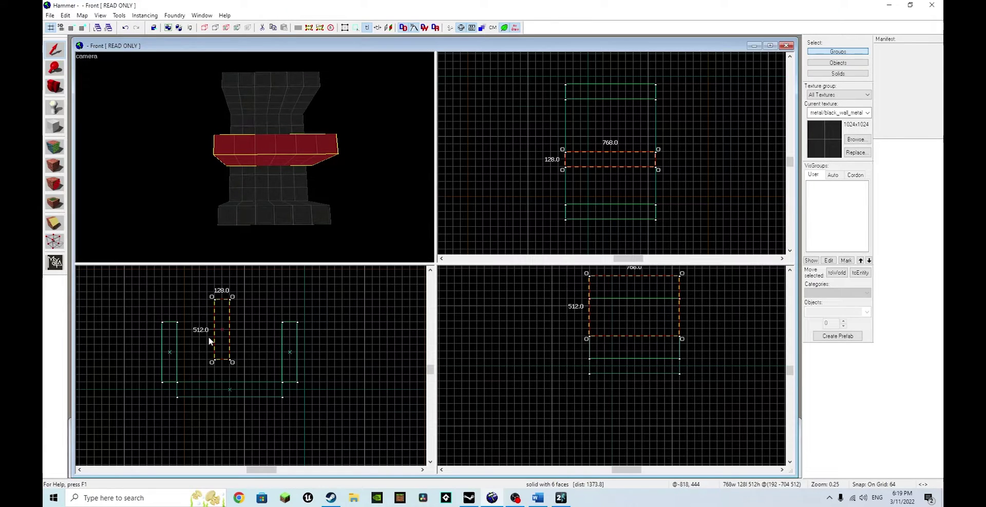
Rotate the copied block a quarter turn to lie flat and place it level with the wall tops, starting at the first wall
{"action": "left_click_drag", "start_coordinate": [232, 363], "coordinate": [302, 314]}
{"action": "mouse_move", "coordinate": [214, 322]}
{"action": "left_mouse_down"}
{"action": "mouse_move", "coordinate": [209, 315]}
{"action": "mouse_move", "coordinate": [218, 314]}
{"action": "left_mouse_up"}
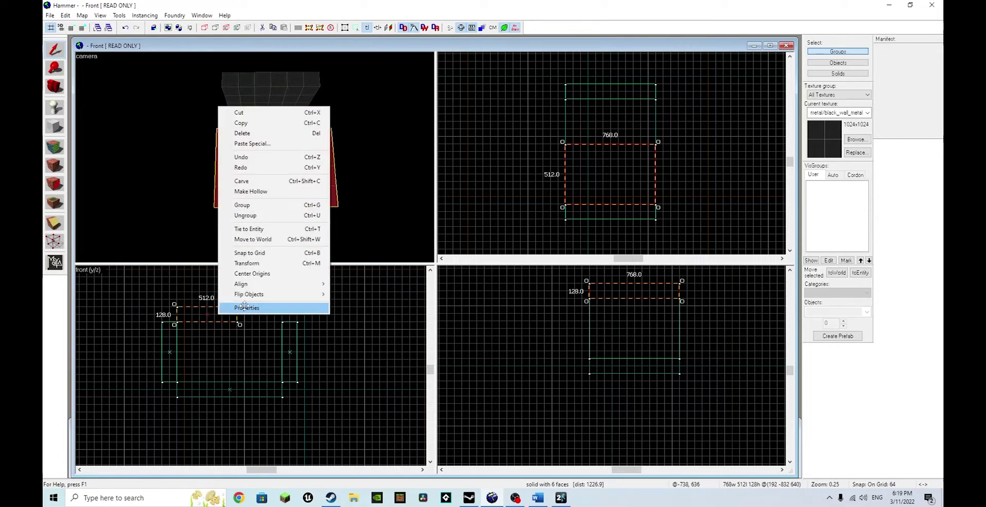
{"action": "left_click", "coordinate": [280, 307]}
{"action": "left_click", "coordinate": [641, 141]}
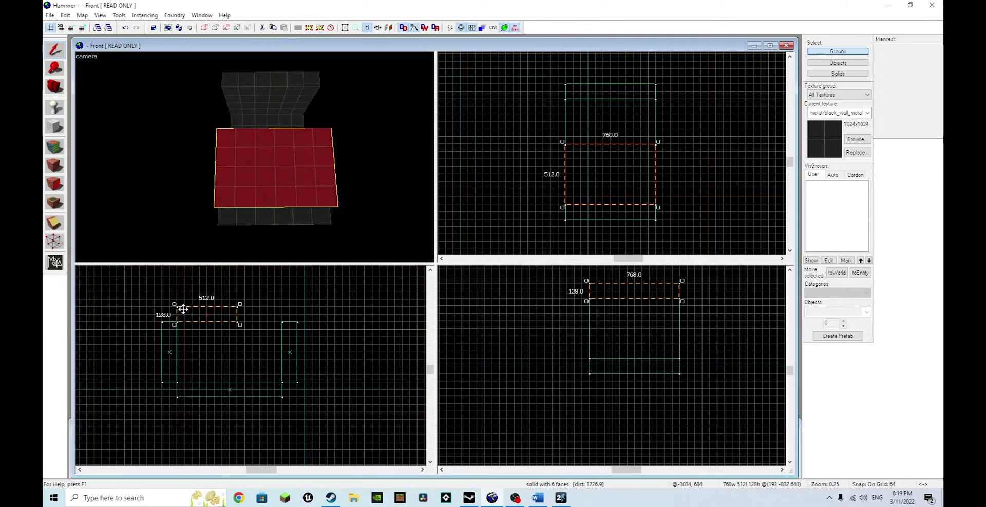
{"action": "right_click", "coordinate": [182, 308]}
{"action": "left_click", "coordinate": [231, 261]}
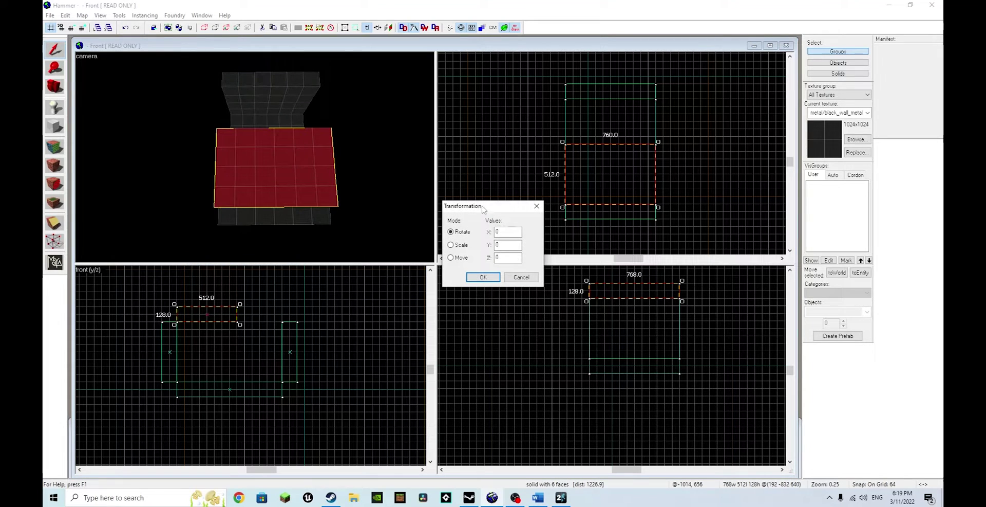
{"action": "left_click", "coordinate": [536, 206]}
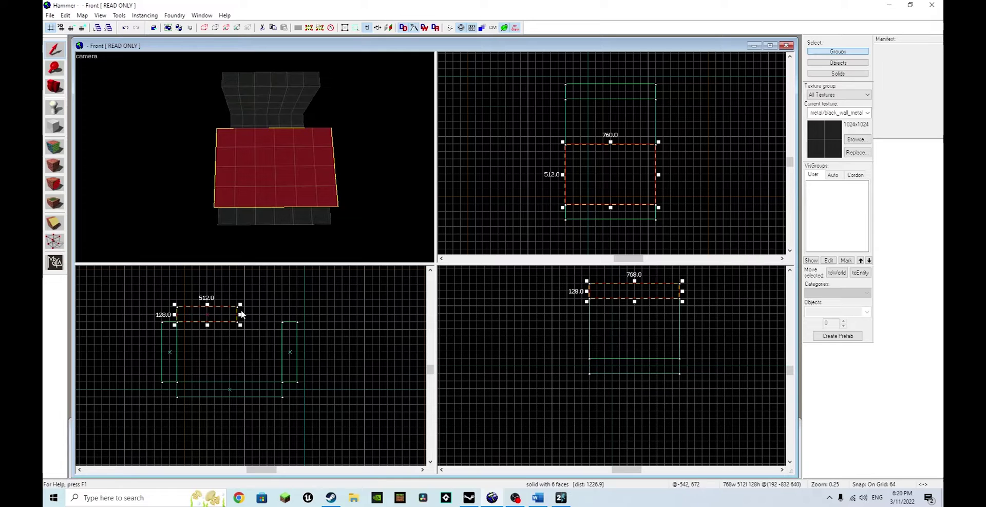
Stretch the flat block to 896 long to form a ceiling spanning the gap between both walls
{"action": "mouse_move", "coordinate": [240, 312]}
{"action": "left_mouse_down"}
{"action": "mouse_move", "coordinate": [286, 314]}
{"action": "mouse_move", "coordinate": [286, 298]}
{"action": "left_mouse_up"}
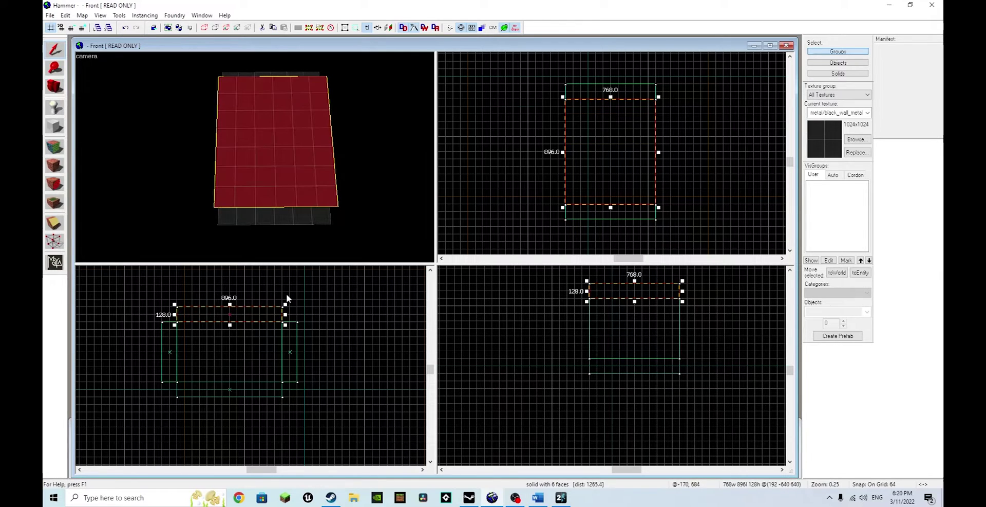
{"action": "key", "text": "z"}
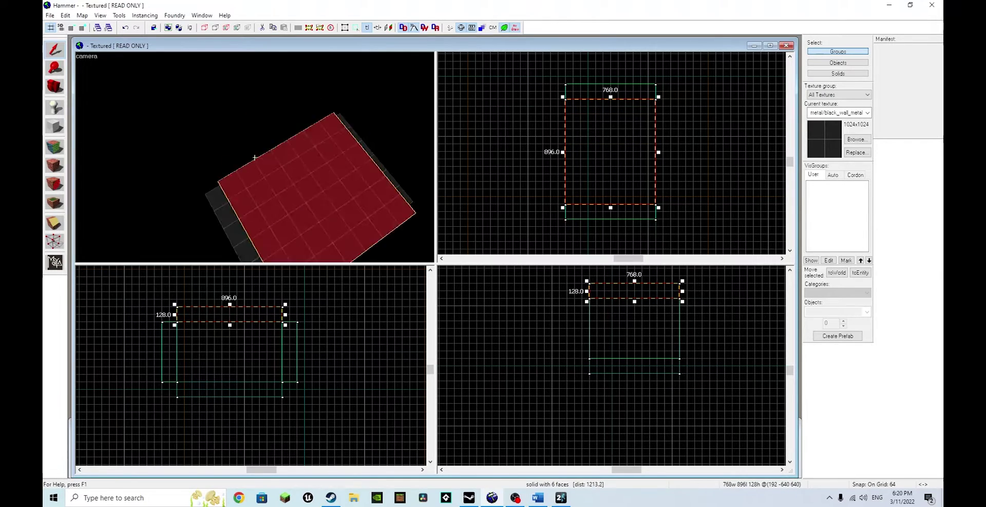
{"action": "key", "text": "w"}
{"action": "key", "text": "w"}
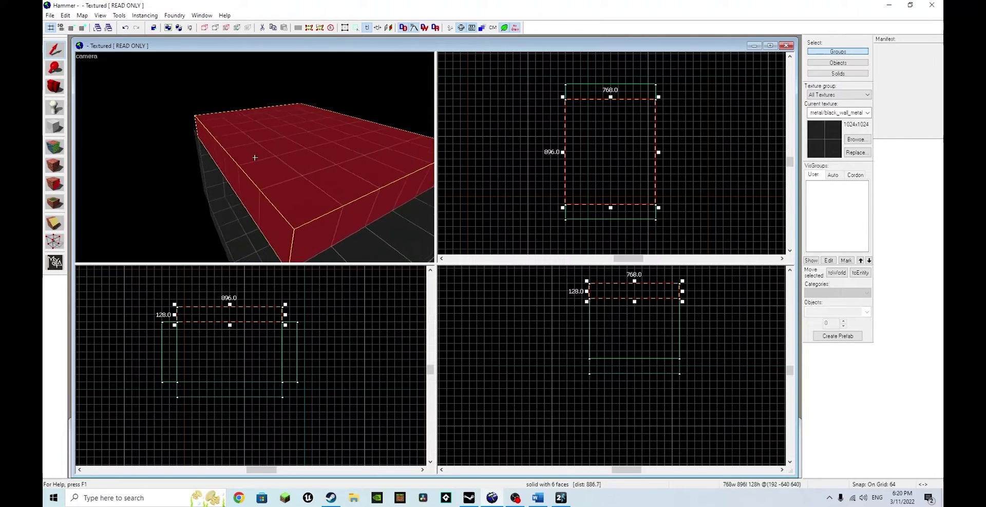
{"action": "key", "text": "s"}
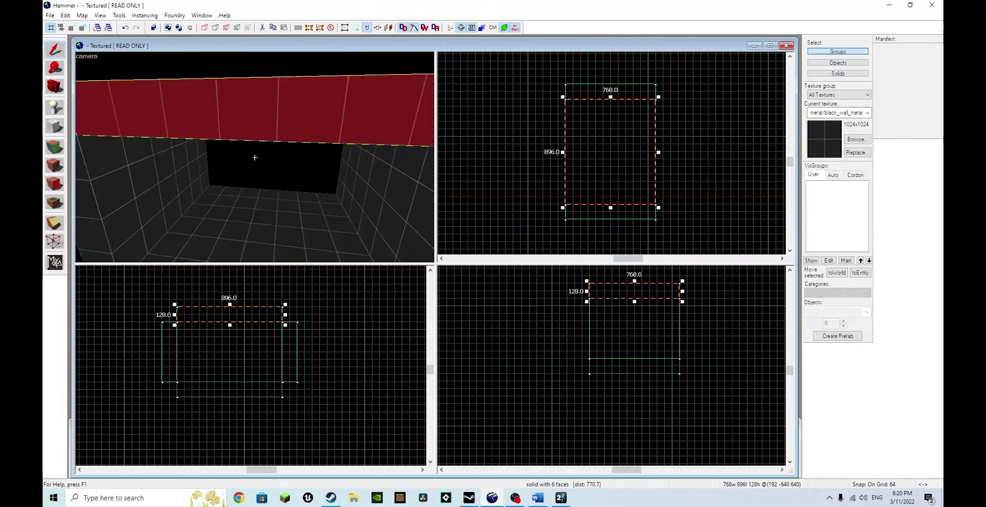
Narrow the ceiling block to 128 wide along one open side of the room
{"action": "key", "text": "z"}
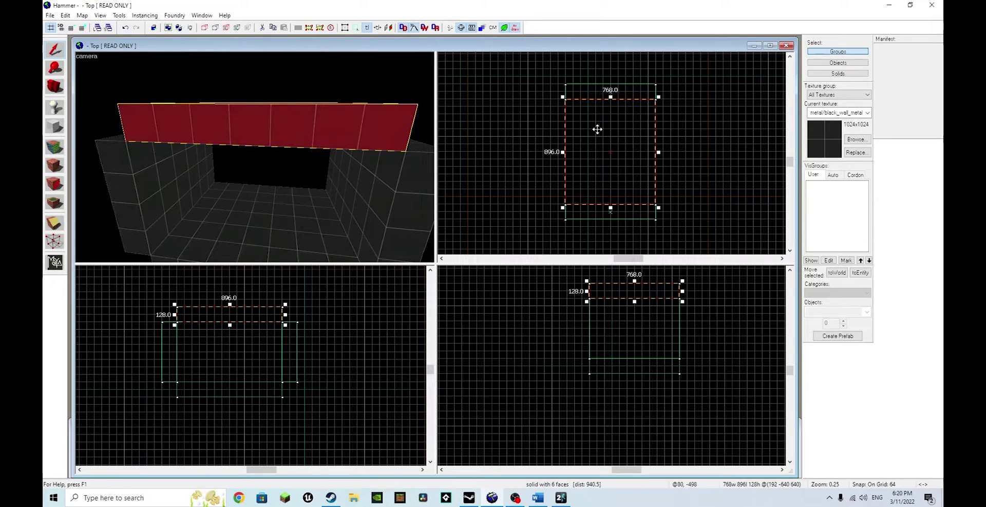
{"action": "left_click_drag", "start_coordinate": [662, 151], "coordinate": [592, 152]}
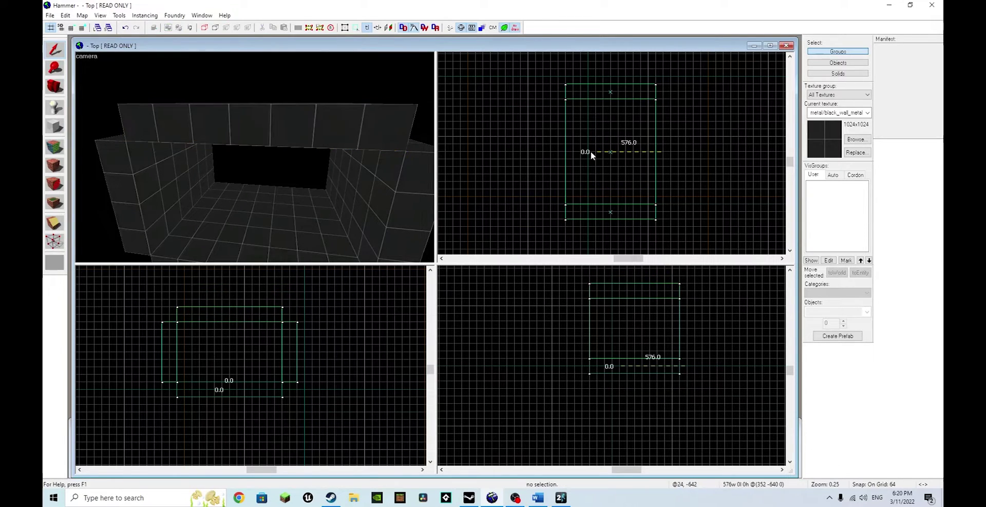
{"action": "left_click", "coordinate": [383, 130]}
{"action": "left_click", "coordinate": [646, 154]}
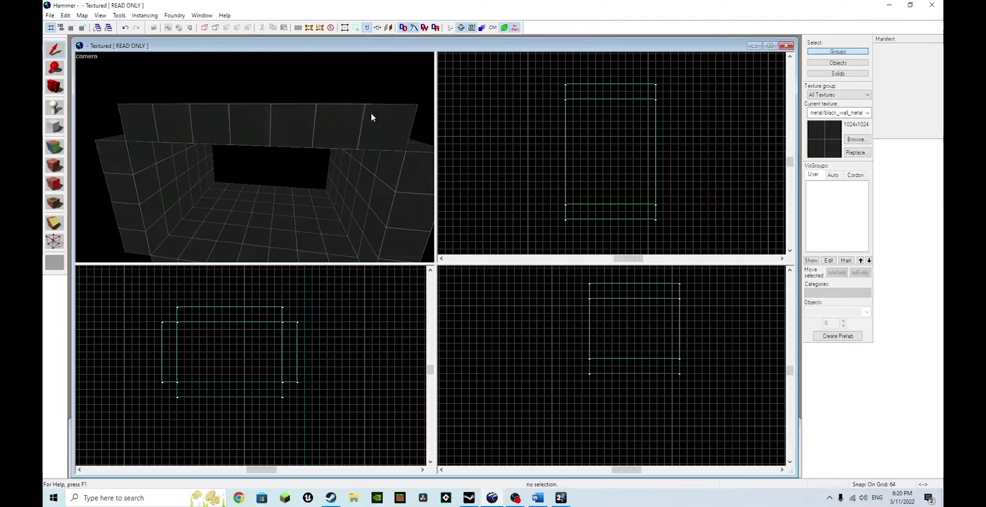
{"action": "left_click", "coordinate": [371, 113]}
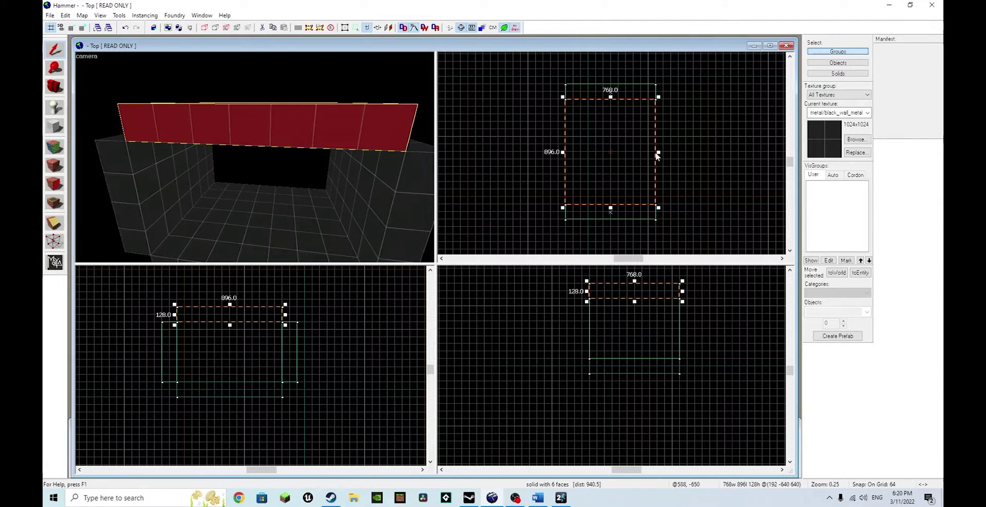
{"action": "left_click_drag", "start_coordinate": [662, 152], "coordinate": [580, 151]}
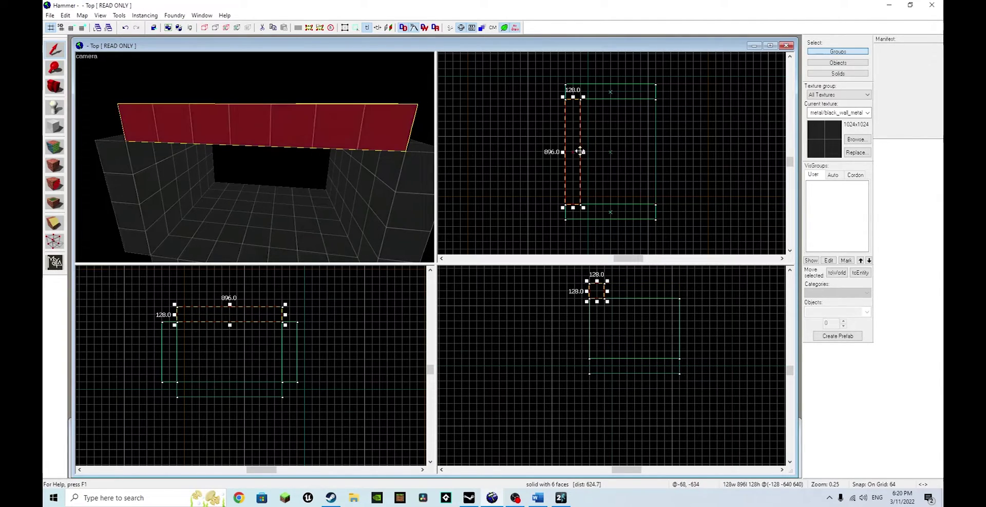
{"action": "key", "text": "z"}
{"action": "key", "text": "d"}
{"action": "key", "text": "s"}
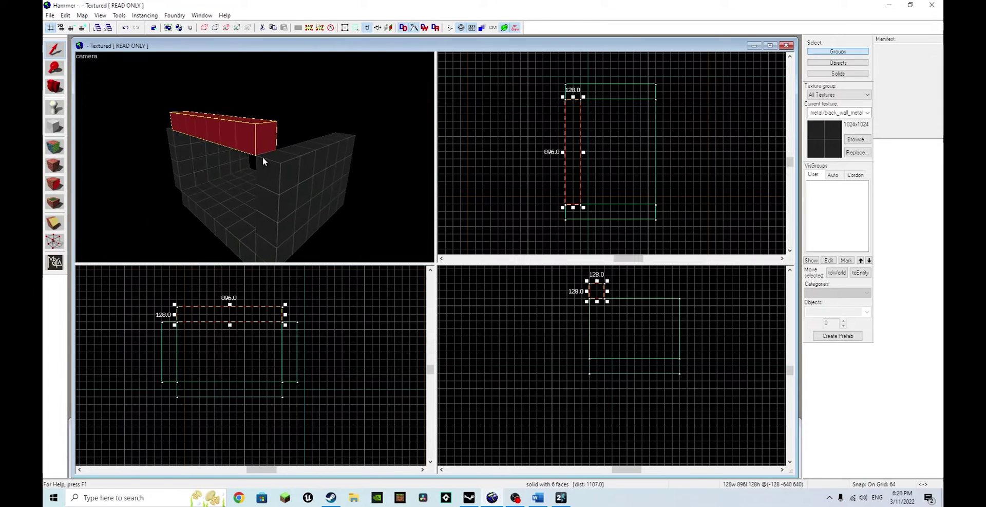
{"action": "key", "text": "z"}
Try extending the narrowed block down to the floor as a 640-high side wall, and delete it
{"action": "left_click_drag", "start_coordinate": [231, 321], "coordinate": [230, 386]}
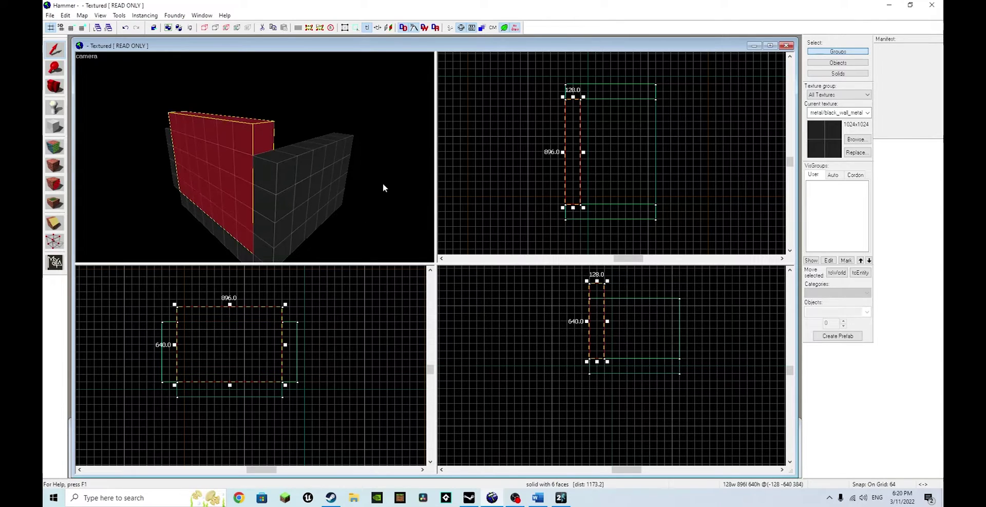
{"action": "key", "text": "z"}
{"action": "key", "text": "a"}
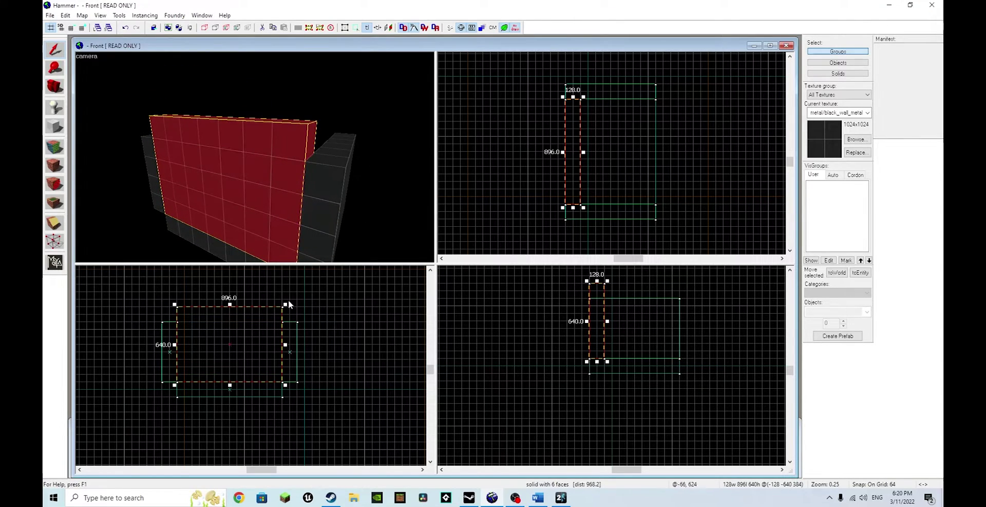
{"action": "key", "text": "z"}
{"action": "key", "text": "d"}
{"action": "key", "text": "z"}
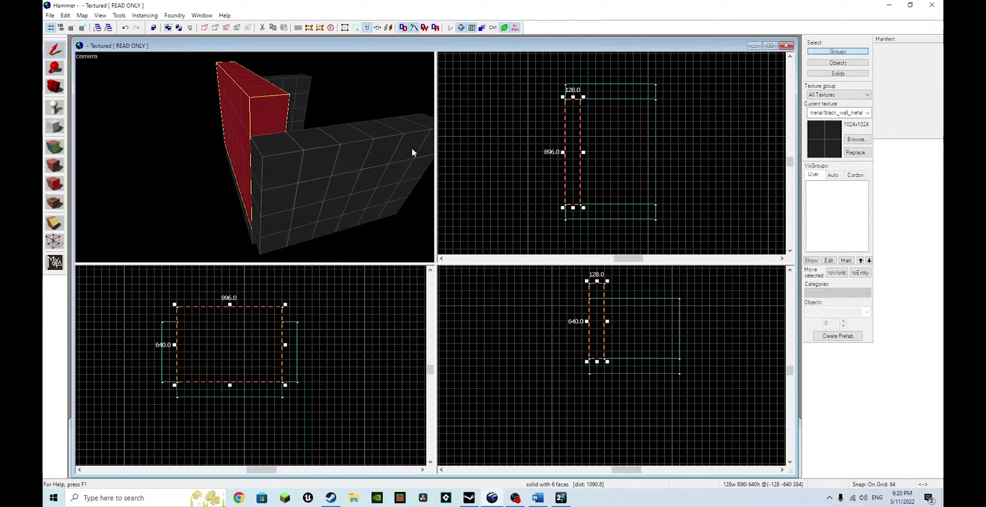
{"action": "key", "text": "Escape"}
Copy one of the two 768-long walls to a raised position between them
{"action": "key", "text": "z"}
{"action": "key", "text": "w"}
{"action": "key", "text": "a"}
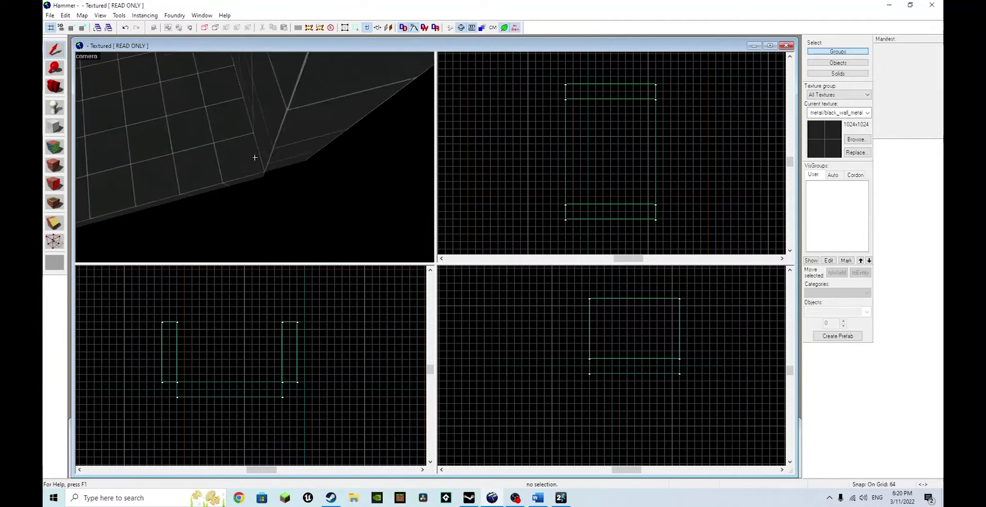
{"action": "key", "text": "s"}
{"action": "key", "text": "z"}
{"action": "left_click", "coordinate": [285, 167]}
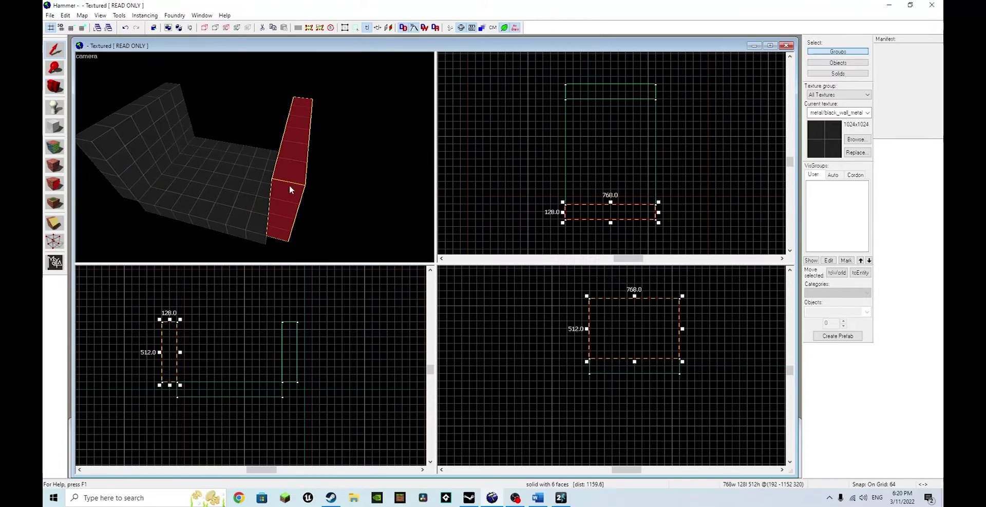
{"action": "mouse_move", "coordinate": [175, 379]}
{"action": "left_mouse_down", "text": "shift"}
{"action": "mouse_move", "coordinate": [198, 360]}
{"action": "mouse_move", "coordinate": [238, 361]}
{"action": "left_mouse_up", "text": "shift"}
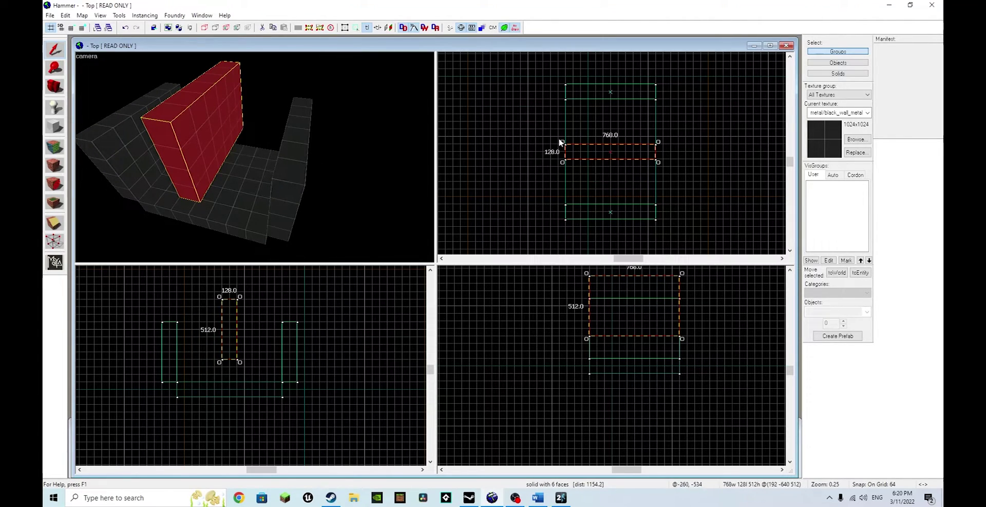
Rotate the copied wall a quarter turn, place it along one open side, and stretch it to 896 long
{"action": "mouse_move", "coordinate": [561, 140]}
{"action": "left_mouse_down"}
{"action": "mouse_move", "coordinate": [591, 115]}
{"action": "mouse_move", "coordinate": [623, 114]}
{"action": "mouse_move", "coordinate": [618, 134]}
{"action": "mouse_move", "coordinate": [558, 124]}
{"action": "left_mouse_up"}
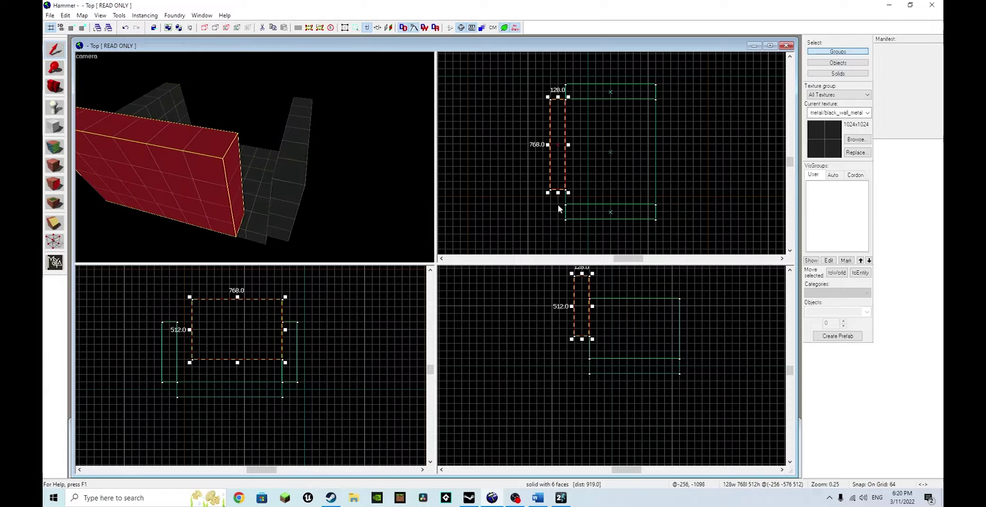
{"action": "mouse_move", "coordinate": [559, 193]}
{"action": "left_mouse_down"}
{"action": "mouse_move", "coordinate": [557, 203]}
{"action": "mouse_move", "coordinate": [539, 197]}
{"action": "left_mouse_up"}
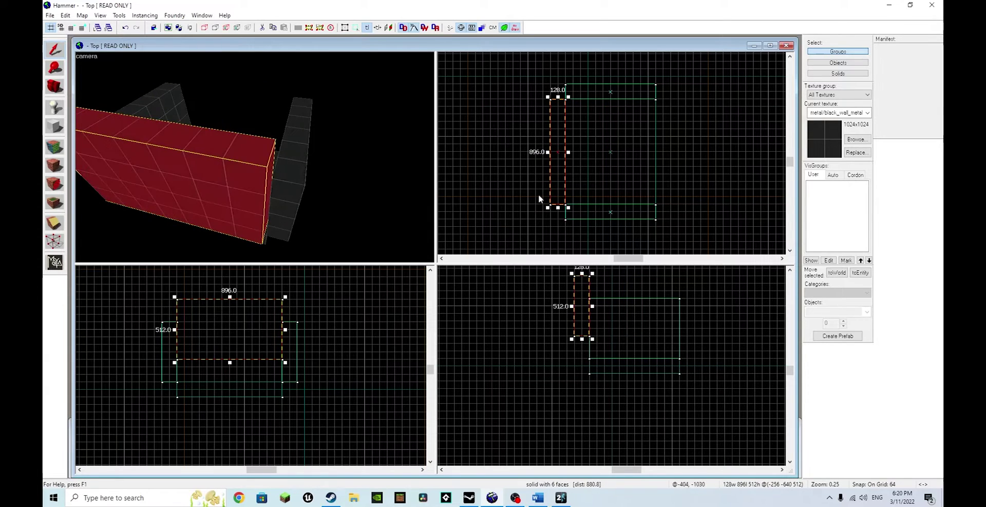
Copy the 896-long side wall to the opposite open side of the room
{"action": "left_click_drag", "start_coordinate": [562, 149], "coordinate": [664, 150]}
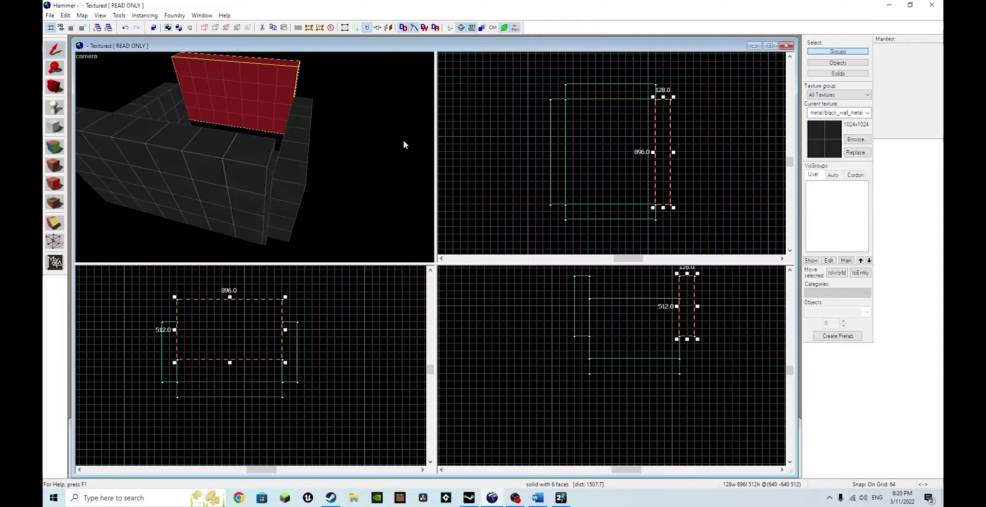
{"action": "key", "text": "z"}
{"action": "key", "text": "w"}
{"action": "key", "text": "d"}
{"action": "key", "text": "s"}
{"action": "key", "text": "w"}
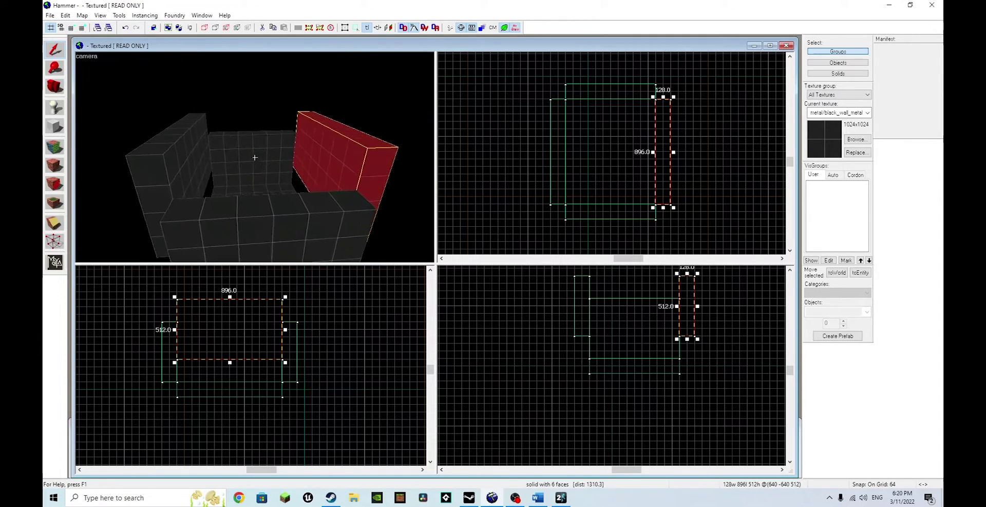
{"action": "key", "text": "z"}
Select both side walls together and lower them to the height of the existing walls
{"action": "key", "text": "Escape"}
{"action": "left_click", "coordinate": [264, 168]}
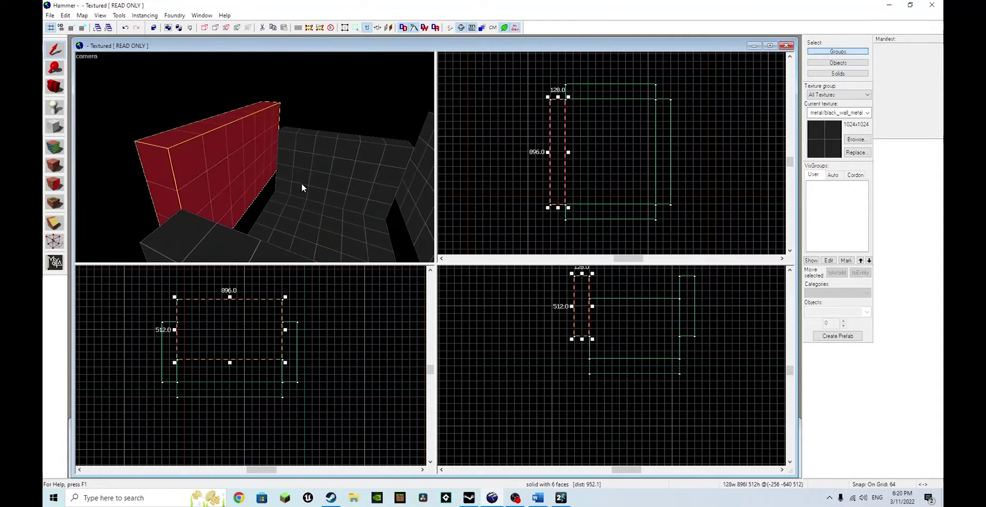
{"action": "left_click", "coordinate": [413, 190], "text": "ctrl"}
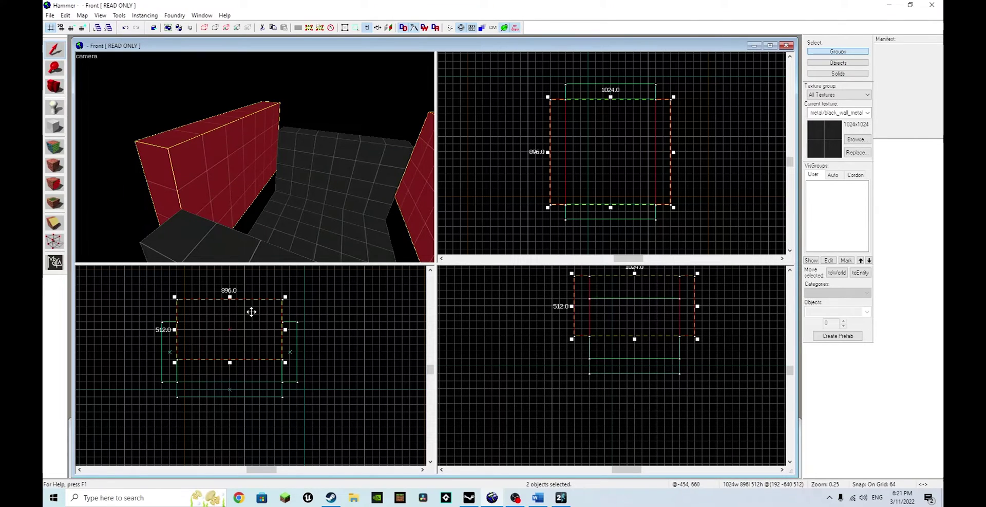
{"action": "left_click_drag", "start_coordinate": [251, 311], "coordinate": [260, 340]}
{"action": "left_click", "coordinate": [333, 116]}
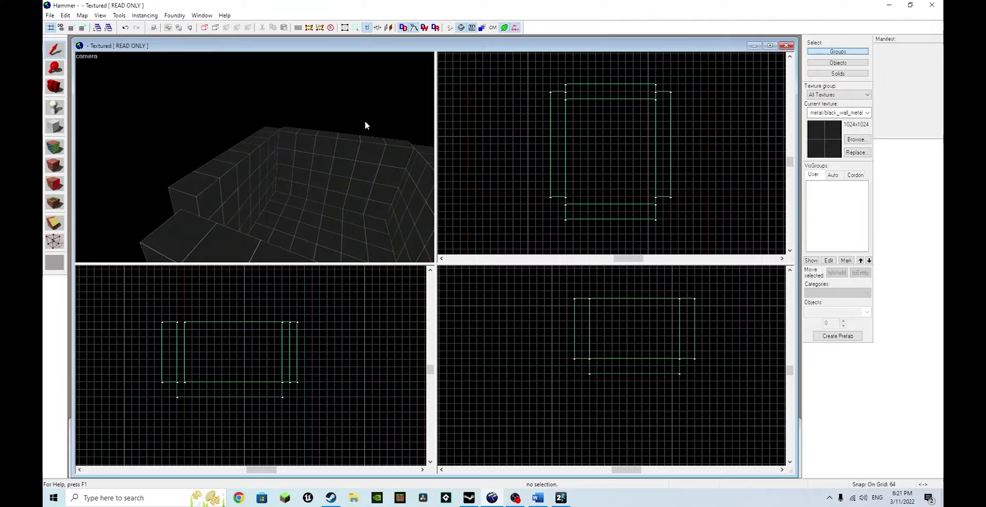
Shift the first side wall one grid step to close the gap at its corner and align it with the floor
{"action": "key", "text": "s"}
{"action": "key", "text": "z"}
{"action": "key", "text": "w"}
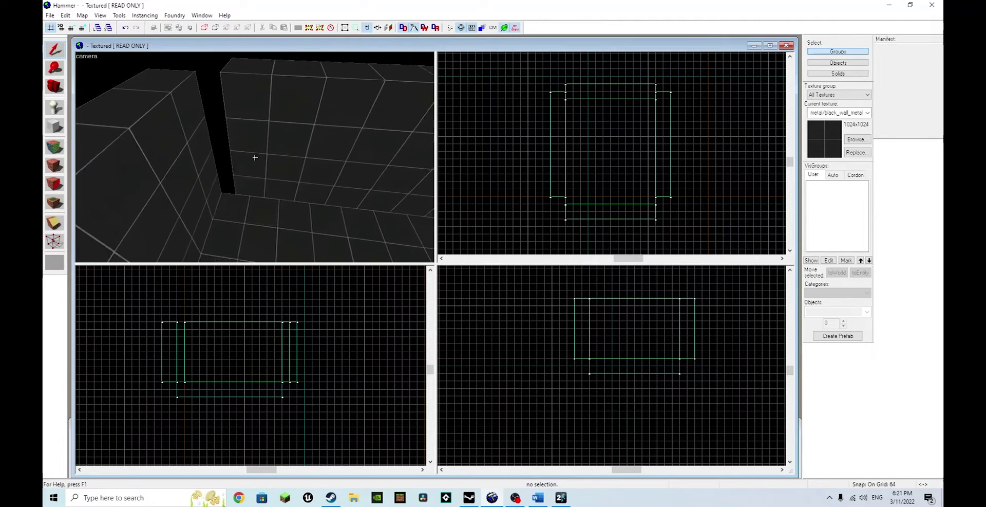
{"action": "key", "text": "s"}
{"action": "key", "text": "z"}
{"action": "left_click", "coordinate": [253, 158]}
{"action": "left_click_drag", "start_coordinate": [560, 140], "coordinate": [560, 149]}
Shift the opposite side wall one grid step so it also lines up with the floor edges
{"action": "left_click", "coordinate": [363, 176]}
{"action": "key", "text": "z"}
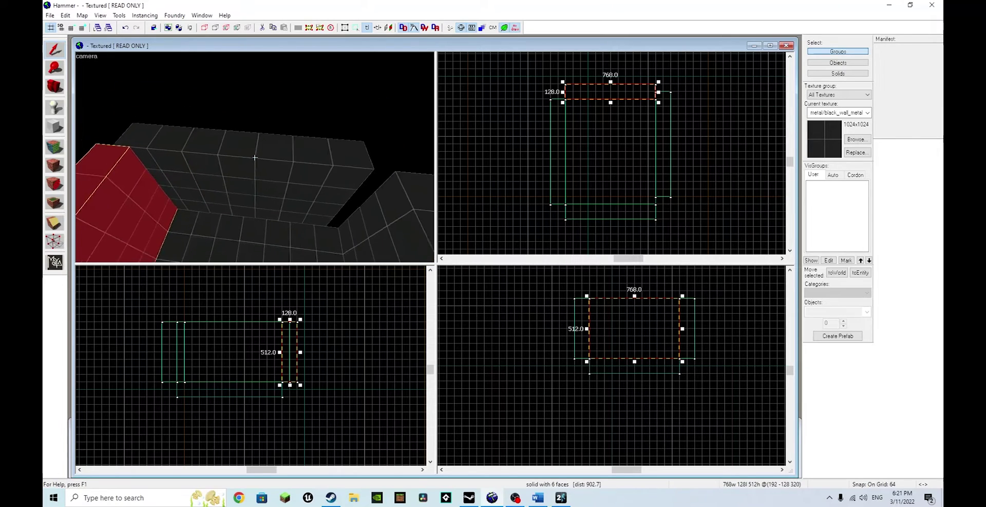
{"action": "key", "text": "z"}
{"action": "left_click", "coordinate": [273, 209]}
{"action": "left_click_drag", "start_coordinate": [670, 132], "coordinate": [672, 139]}
Copy the floor block up onto the wall tops as the room's ceiling
{"action": "key", "text": "z"}
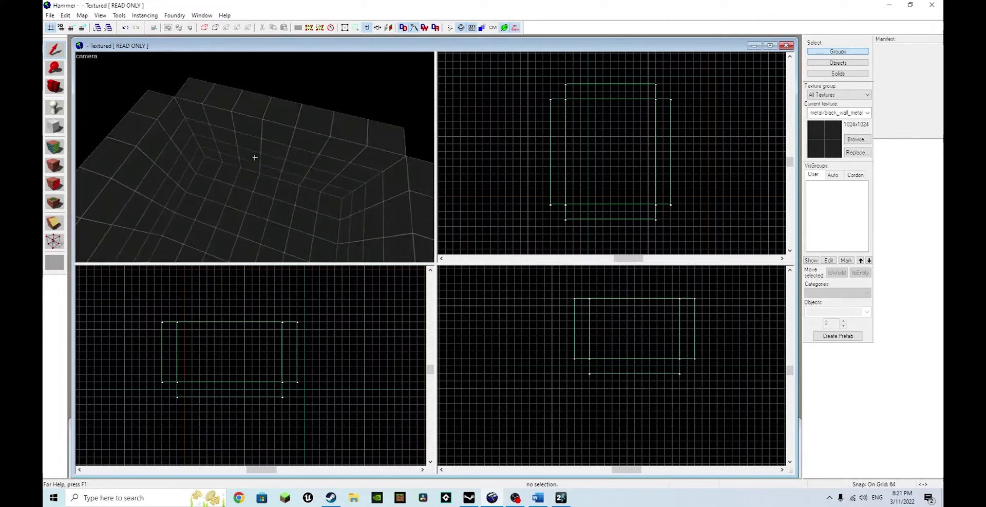
{"action": "key", "text": "z"}
{"action": "left_click", "coordinate": [252, 159]}
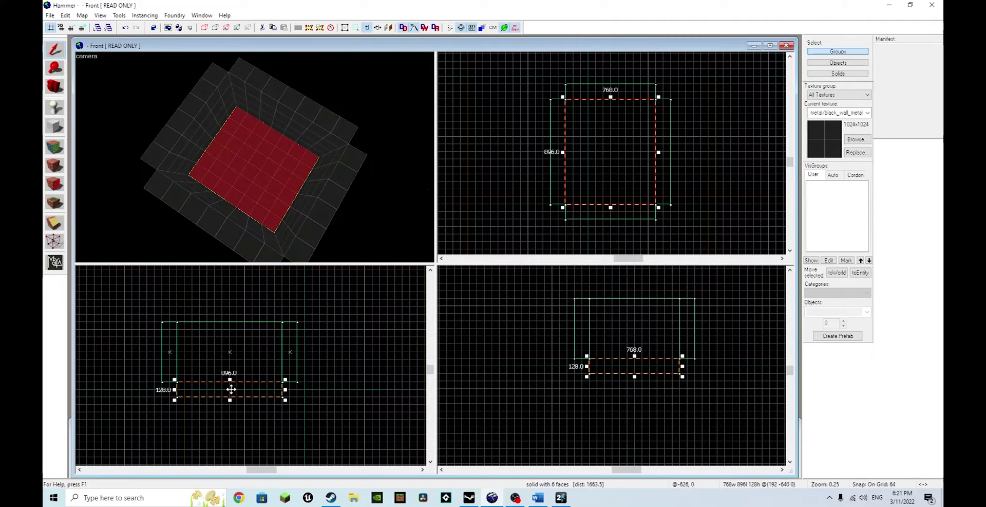
{"action": "left_click_drag", "start_coordinate": [231, 390], "coordinate": [231, 314]}
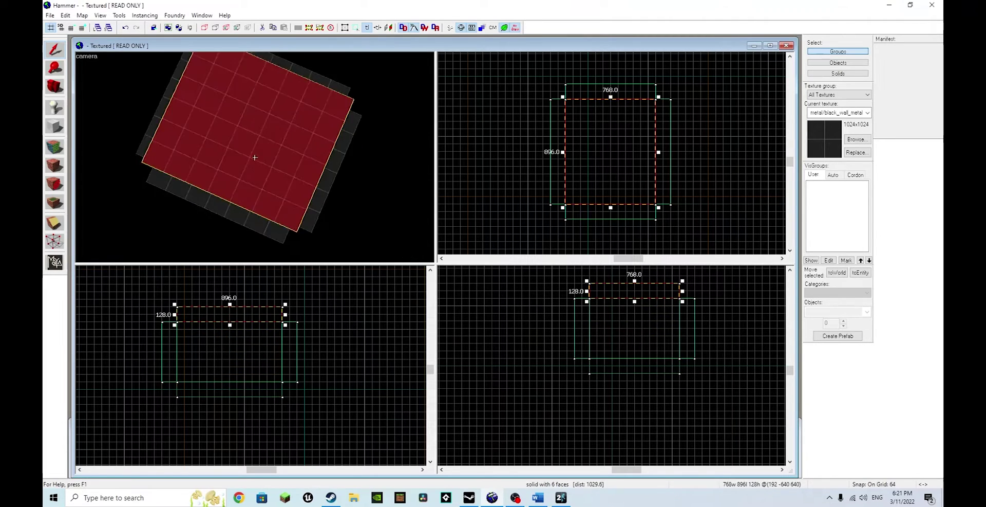
Place an info_player_start entity on the floor inside the room
{"action": "key", "text": "w"}
{"action": "key", "text": "z"}
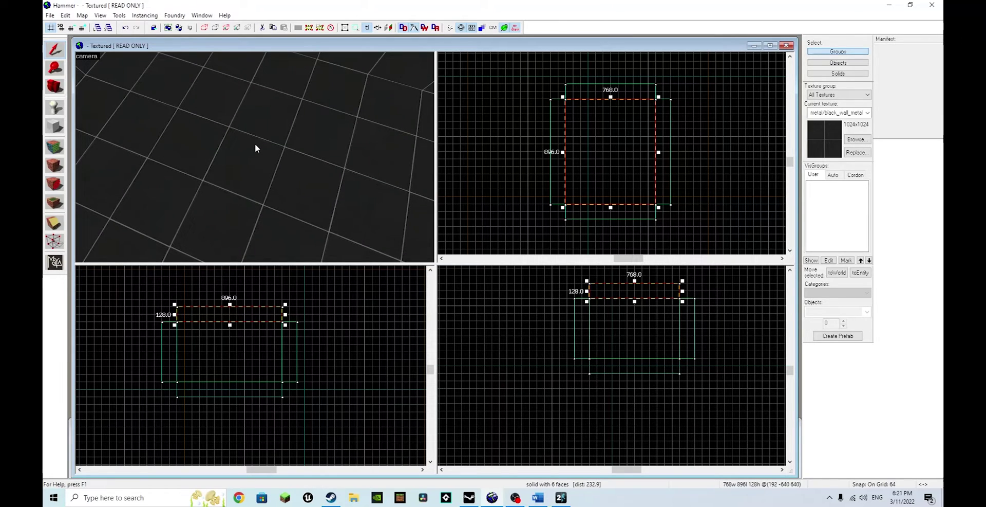
{"action": "left_click_drag", "start_coordinate": [255, 143], "coordinate": [236, 62]}
{"action": "key", "text": "z"}
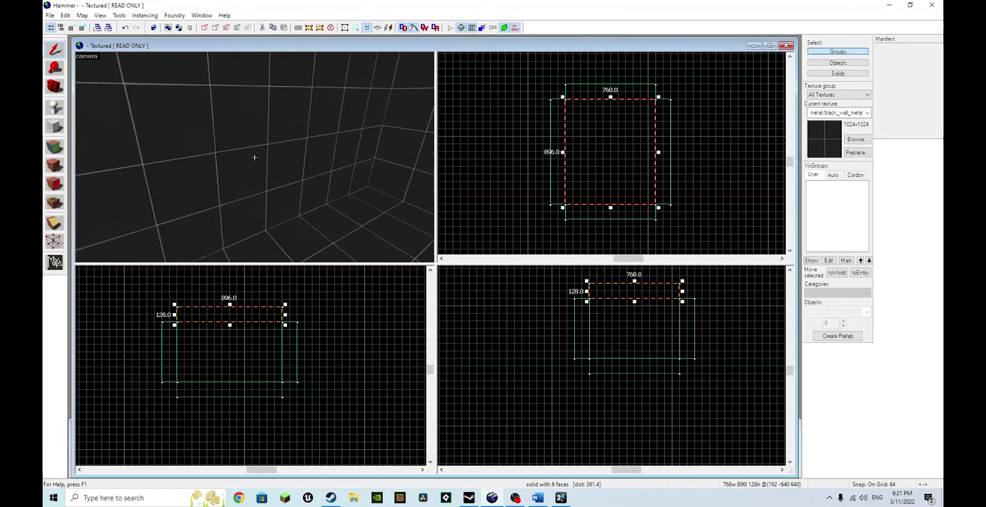
{"action": "key", "text": "z"}
{"action": "key", "text": "z"}
{"action": "key", "text": "z"}
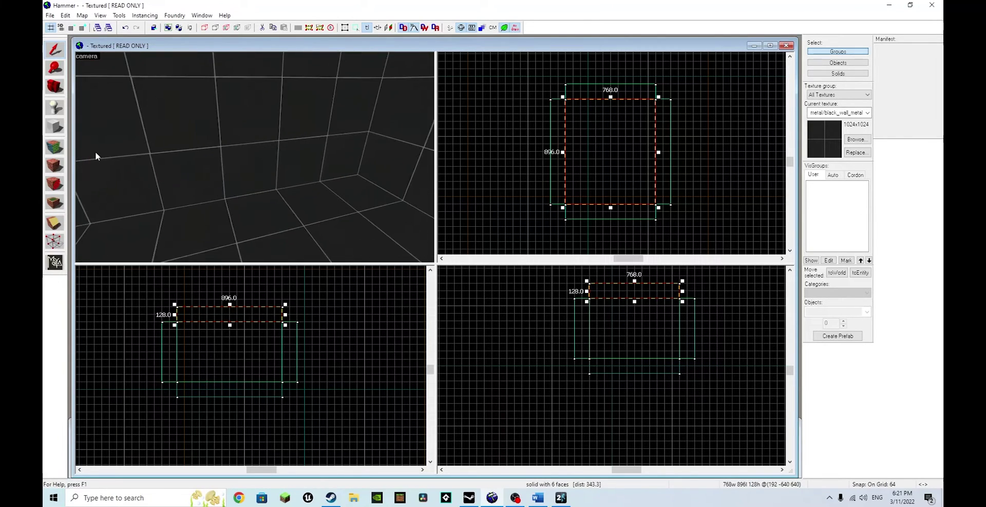
{"action": "left_click", "coordinate": [55, 107]}
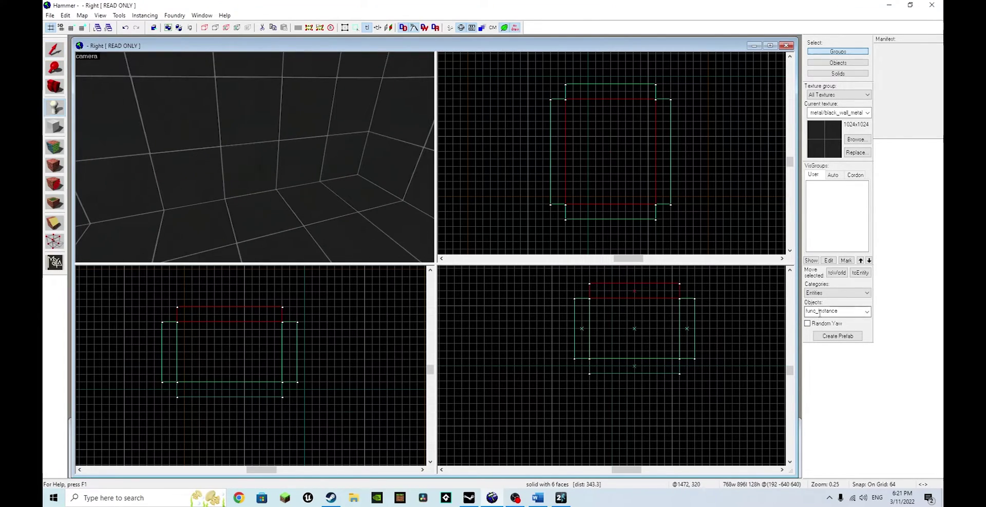
{"action": "type", "text": "info"}
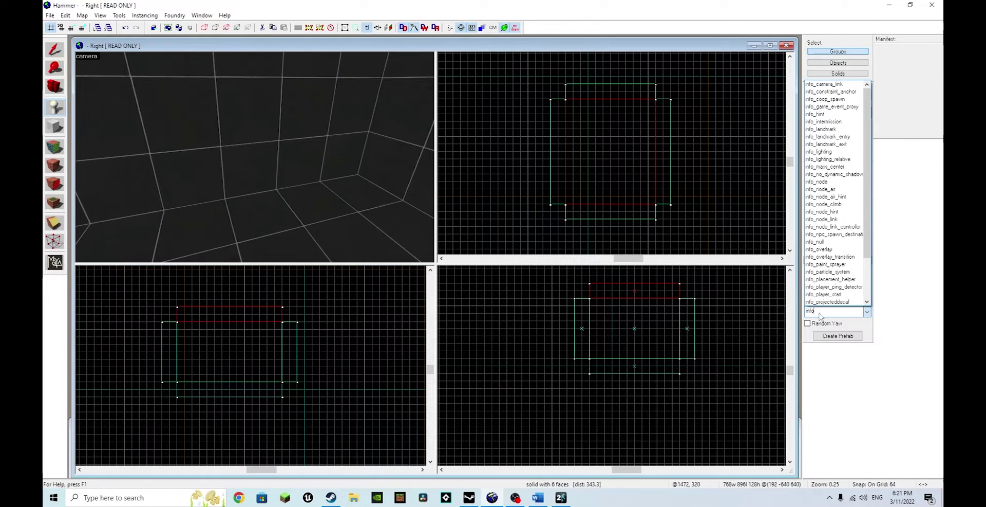
{"action": "type", "text": "_player_start"}
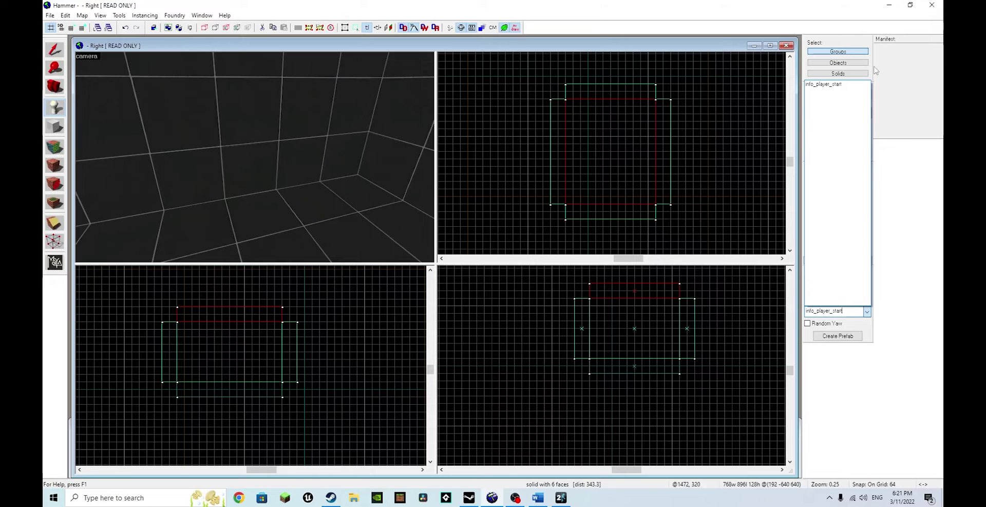
{"action": "left_click", "coordinate": [836, 83]}
{"action": "left_click", "coordinate": [301, 205]}
Place a second info_player_start entity on the floor beside the first one
{"action": "key", "text": "z"}
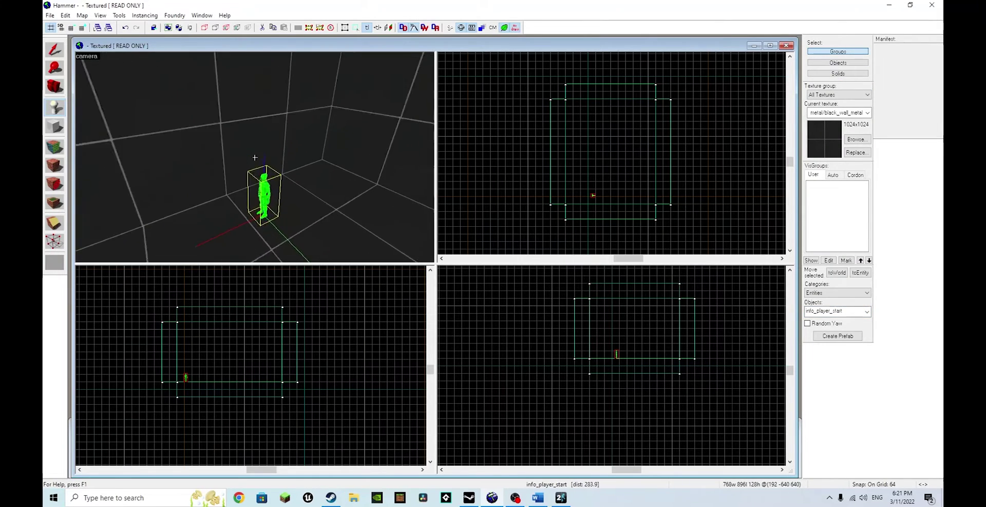
{"action": "key", "text": "w"}
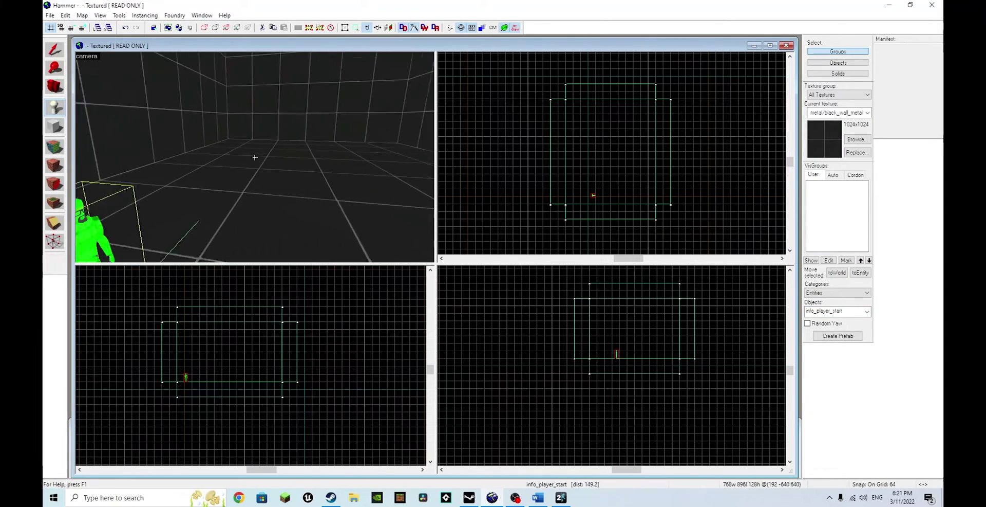
{"action": "key", "text": "z"}
{"action": "left_click", "coordinate": [319, 191]}
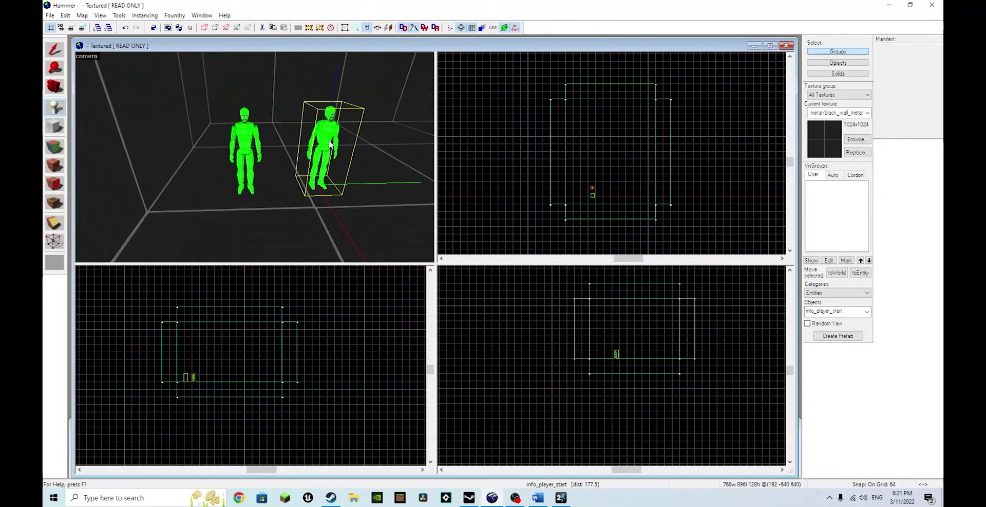
Change the class of the second info_player_start to weapon_portalgun and apply it
{"action": "left_click", "coordinate": [54, 49]}
{"action": "double_click", "coordinate": [324, 134]}
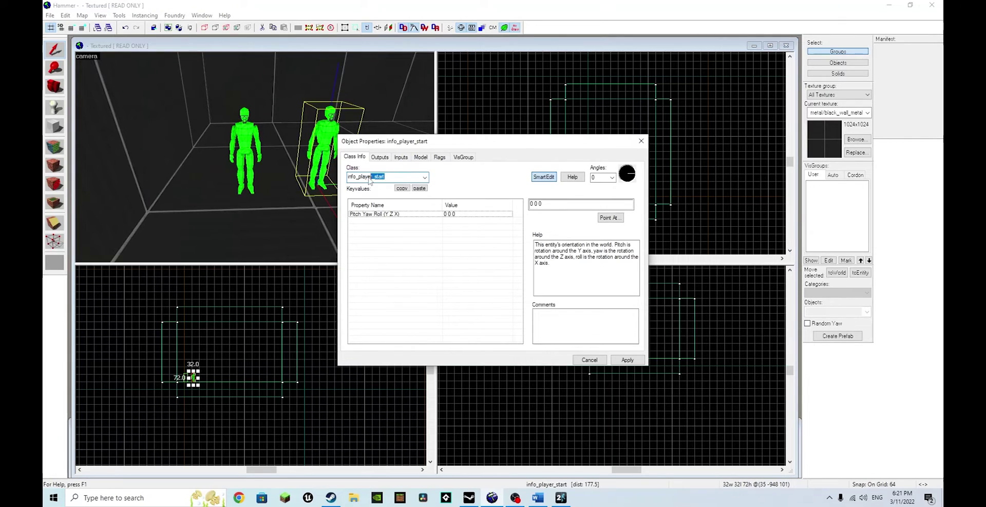
{"action": "type", "text": "we"}
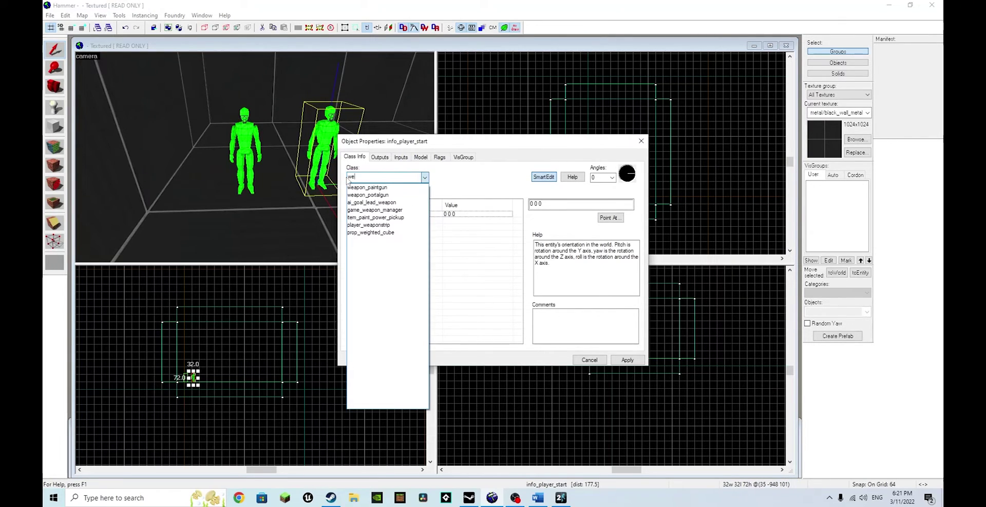
{"action": "type", "text": "apon"}
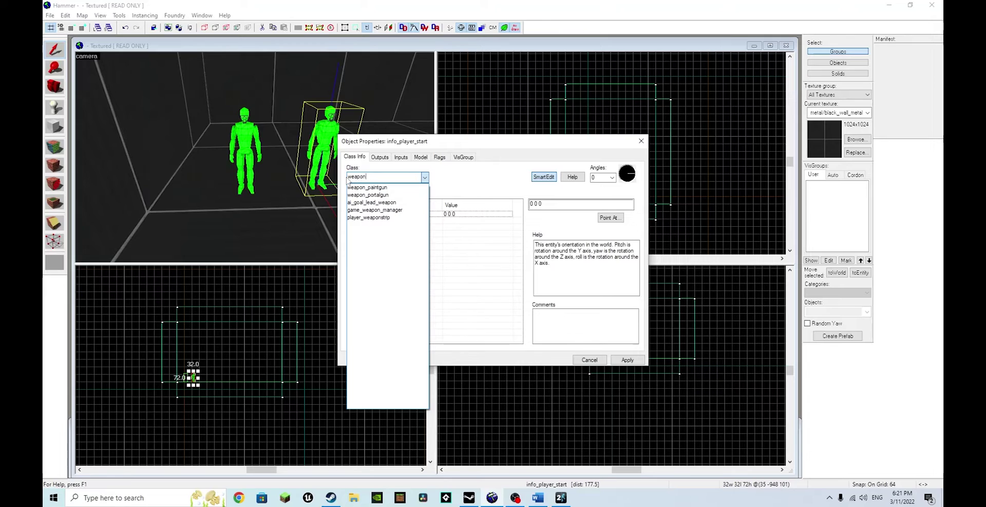
{"action": "type", "text": "_portal"}
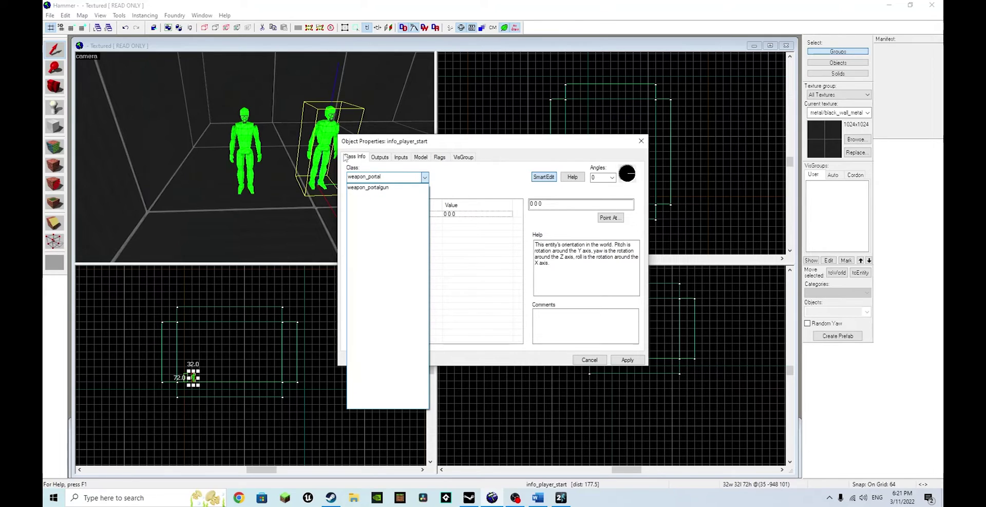
{"action": "left_click", "coordinate": [386, 188]}
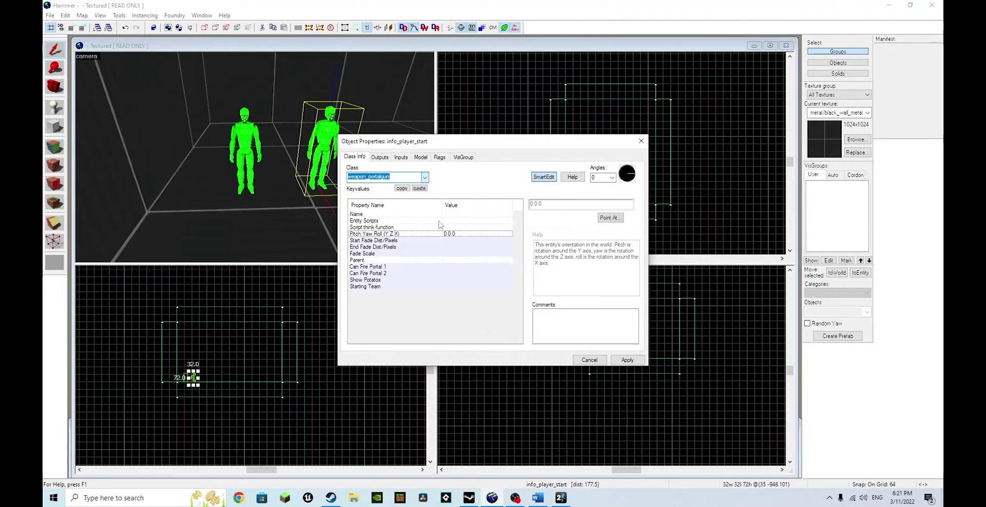
{"action": "left_click", "coordinate": [634, 361]}
{"action": "left_click", "coordinate": [180, 90]}
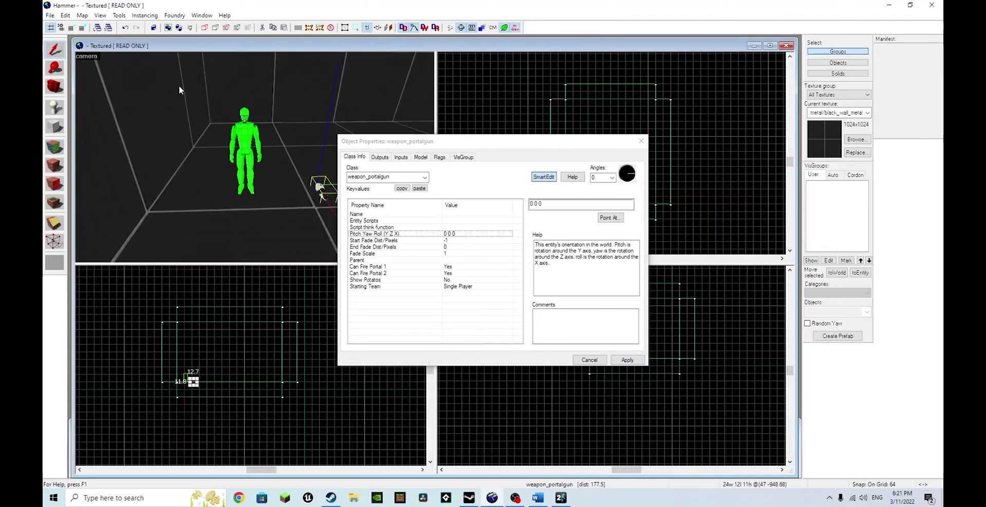
{"action": "left_click", "coordinate": [641, 140]}
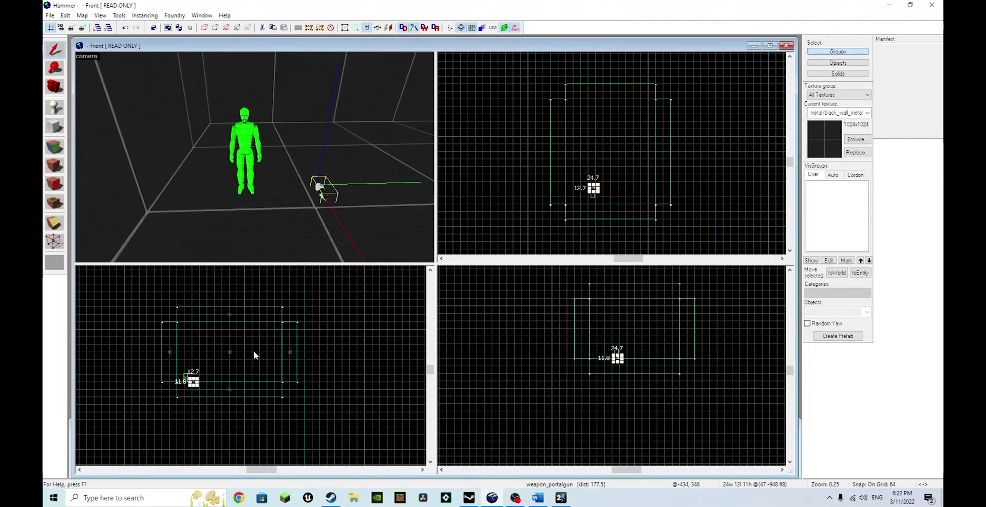
Reduce the grid size to 4 and move the portal gun onto the player start's body in the front view
{"action": "scroll", "coordinate": [191, 393], "scroll_direction": "up", "scroll_amount": 8}
{"action": "scroll", "coordinate": [174, 358], "scroll_direction": "up", "scroll_amount": 3}
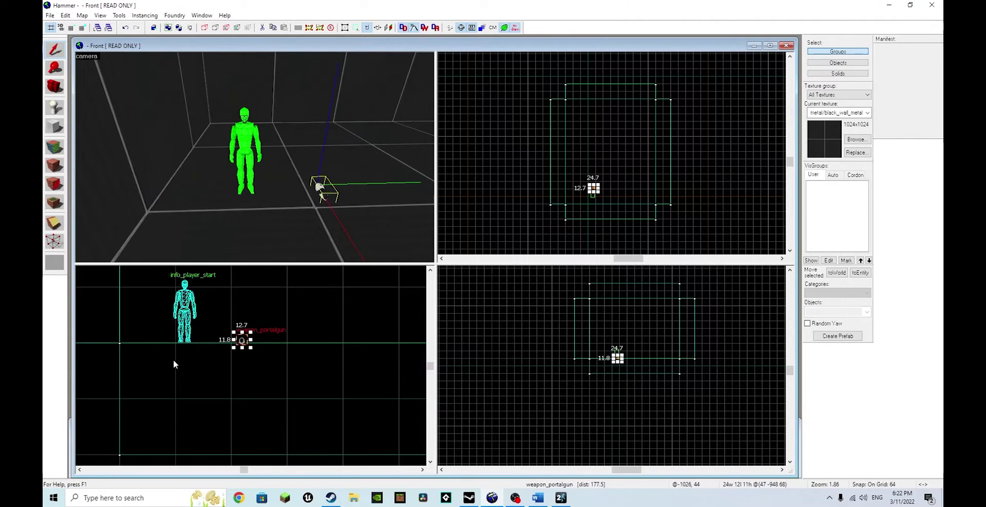
{"action": "key", "text": "bracketright"}
{"action": "key", "text": "bracketleft"}
{"action": "key", "text": "bracketleft"}
{"action": "key", "text": "bracketleft"}
{"action": "key", "text": "bracketleft"}
{"action": "key", "text": "bracketleft"}
{"action": "left_click_drag", "start_coordinate": [242, 340], "coordinate": [180, 309]}
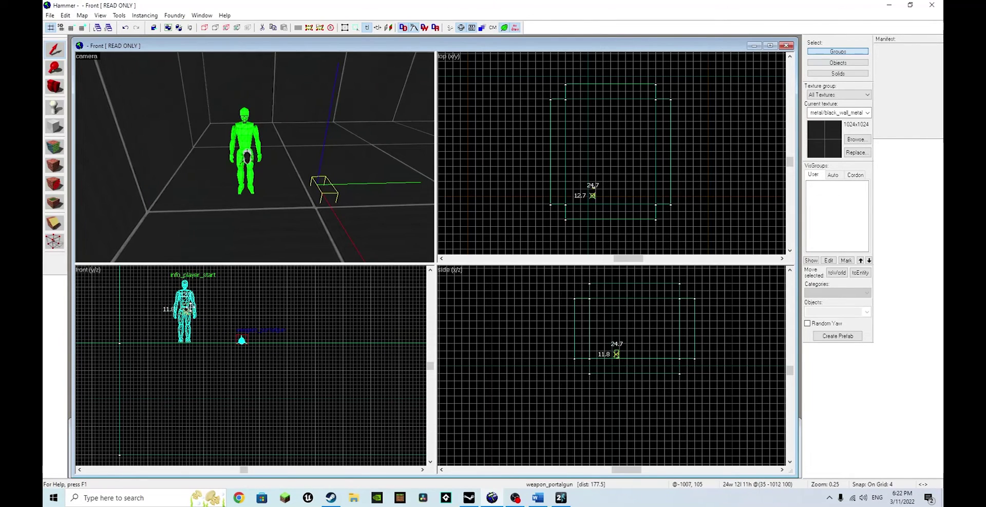
Check the portal gun against the player model and fine-tune its placement in the top view
{"action": "key", "text": "z"}
{"action": "key", "text": "w"}
{"action": "key", "text": "a"}
{"action": "key", "text": "z"}
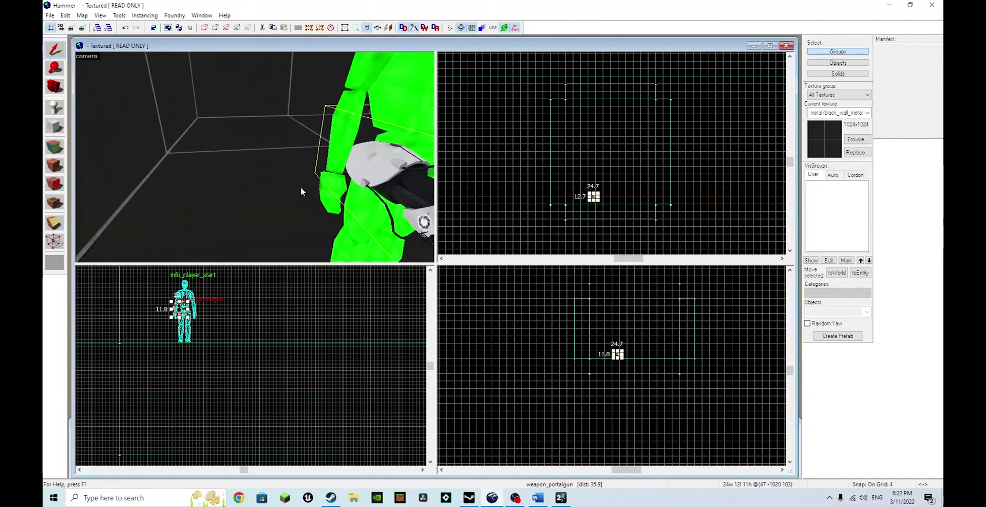
{"action": "scroll", "coordinate": [230, 171], "scroll_direction": "down", "scroll_amount": 2}
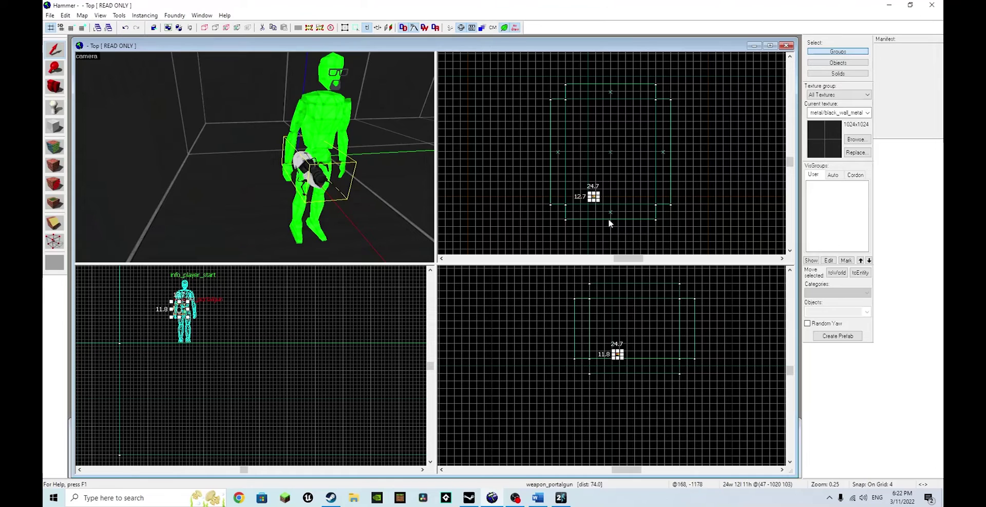
{"action": "scroll", "coordinate": [610, 222], "scroll_direction": "up", "scroll_amount": 5}
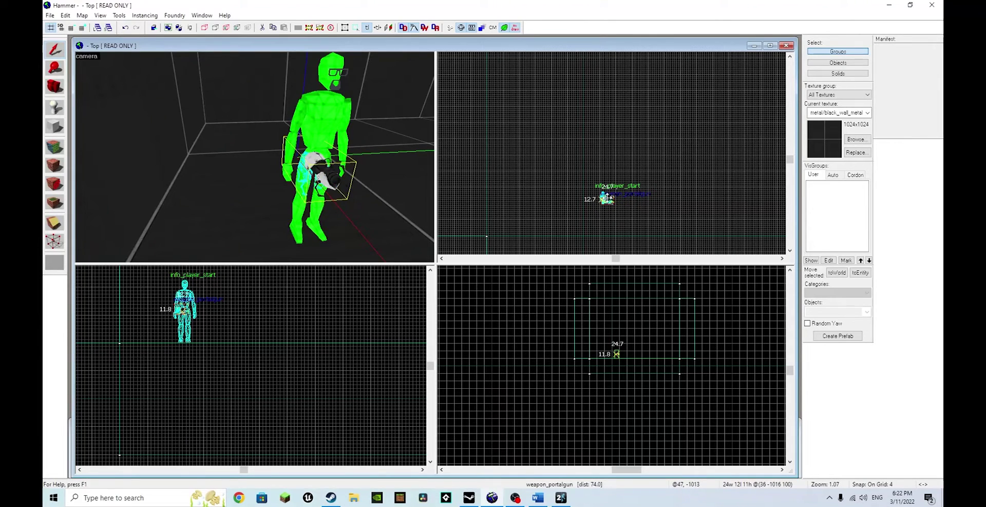
{"action": "left_click", "coordinate": [393, 203]}
Save the map as first_level in the maps folder, overwriting the existing file
{"action": "key", "text": "ctrl+s"}
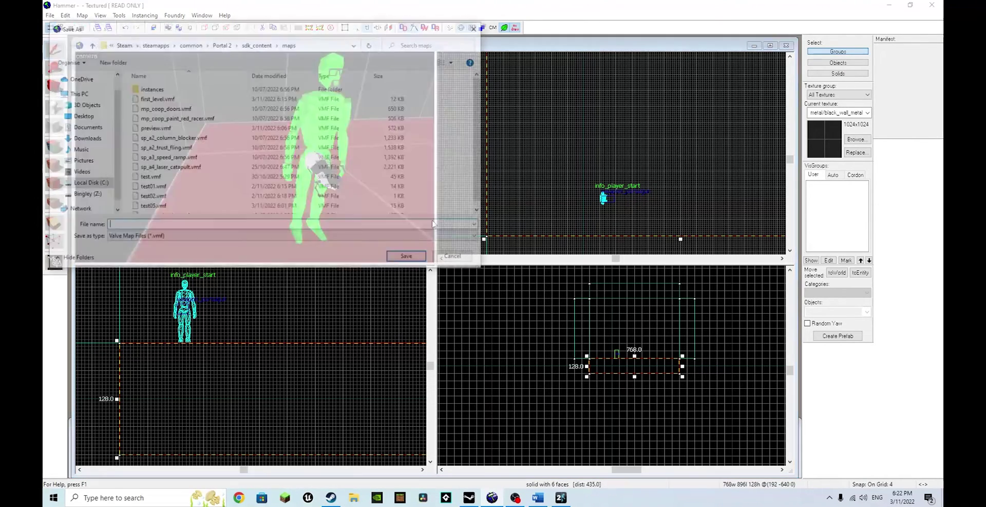
{"action": "type", "text": "first"}
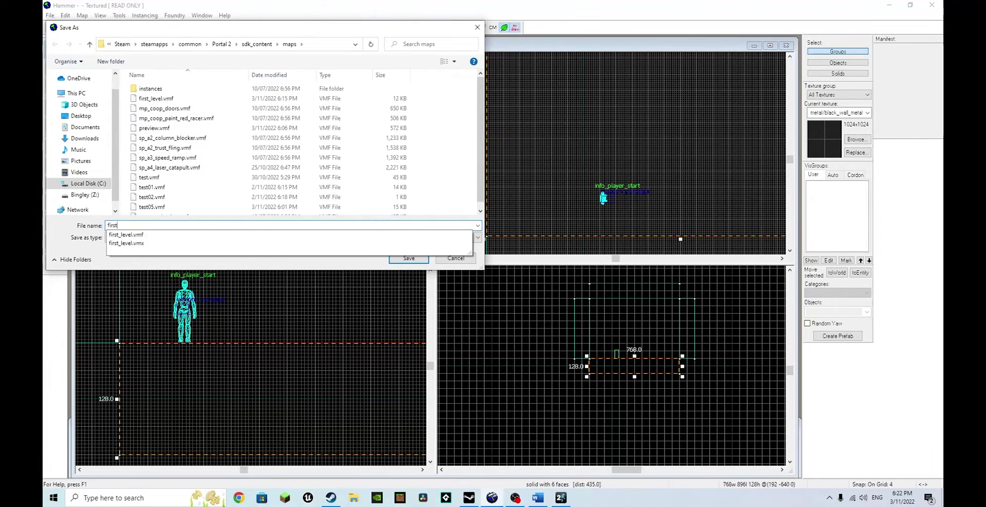
{"action": "type", "text": "_level"}
{"action": "key", "text": "Return"}
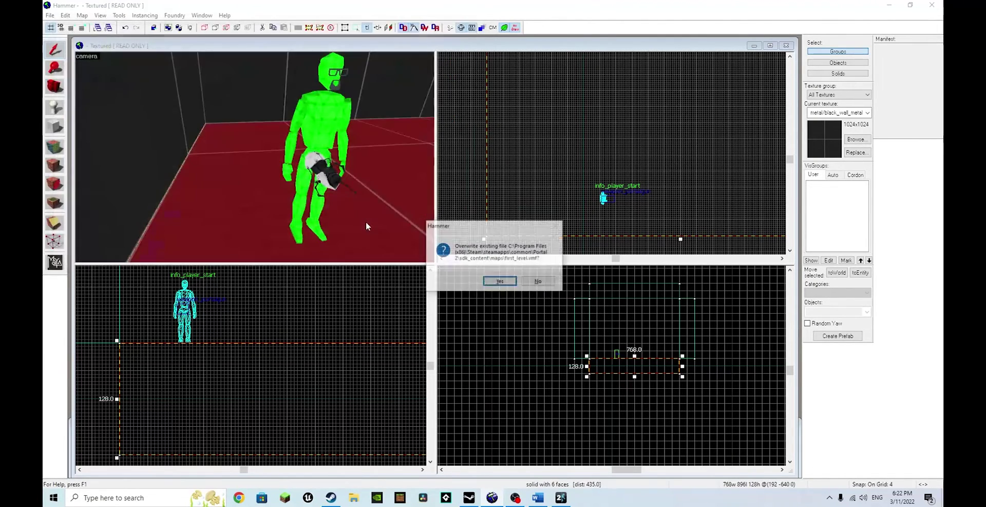
{"action": "left_click", "coordinate": [499, 281]}
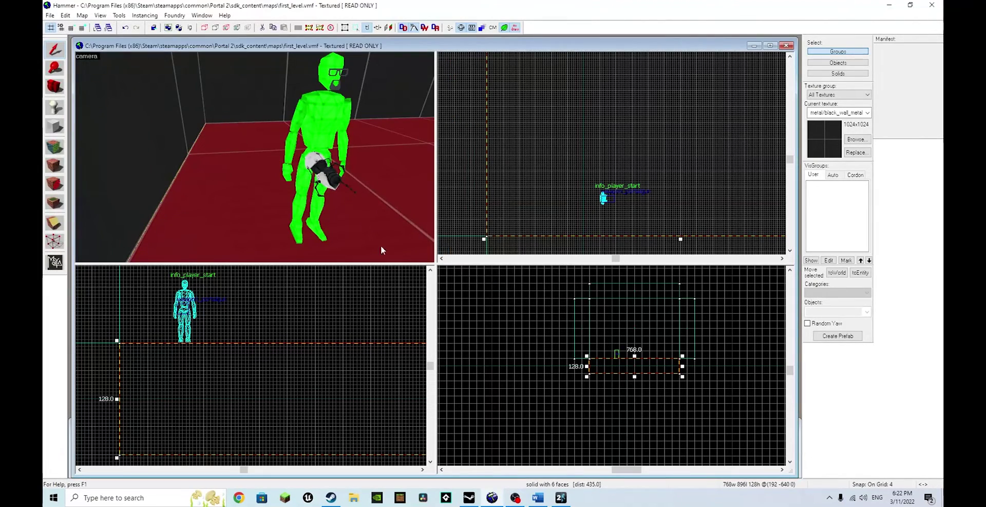
Look through the maps, instances and chamber_hallways folders in the Save As dialog without saving
{"action": "scroll", "coordinate": [349, 194], "scroll_direction": "down", "scroll_amount": 5}
{"action": "left_click", "coordinate": [50, 14]}
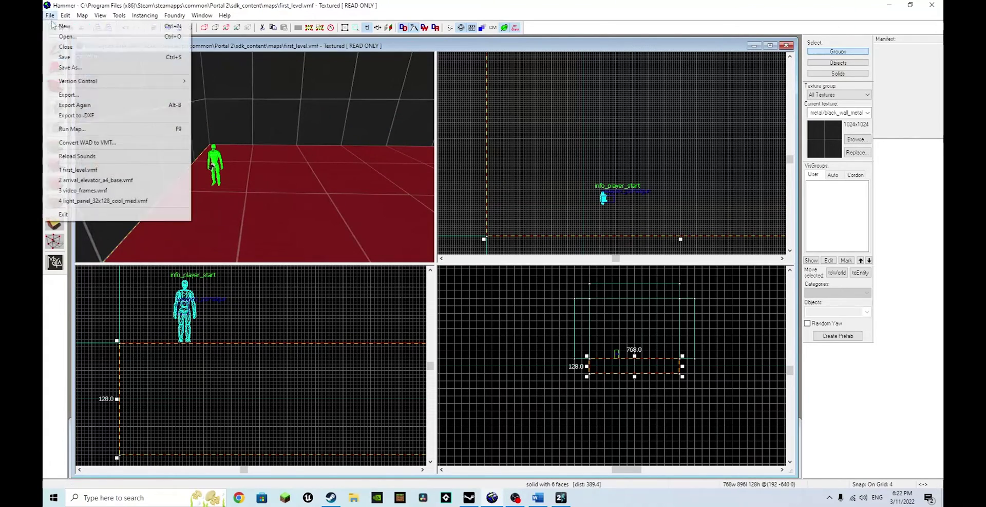
{"action": "left_click", "coordinate": [77, 72]}
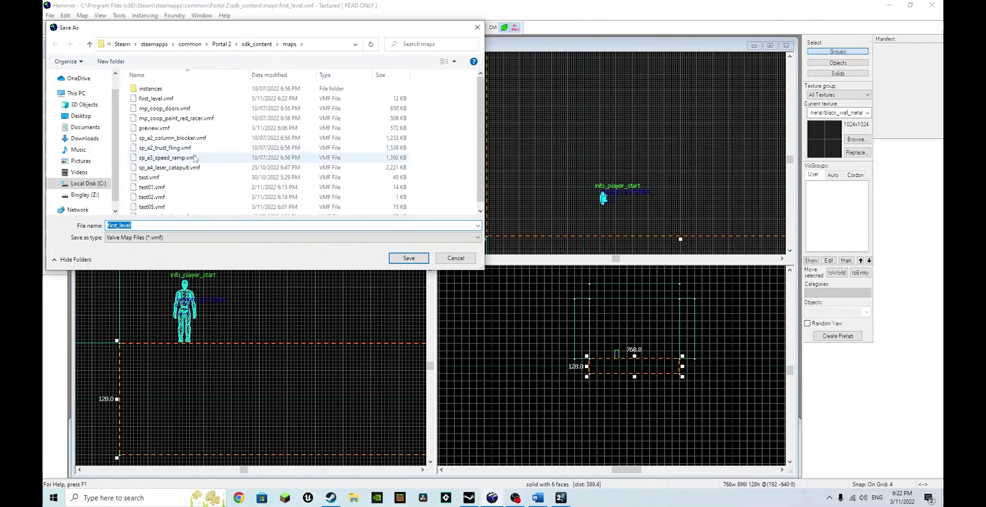
{"action": "scroll", "coordinate": [198, 167], "scroll_direction": "down", "scroll_amount": 1}
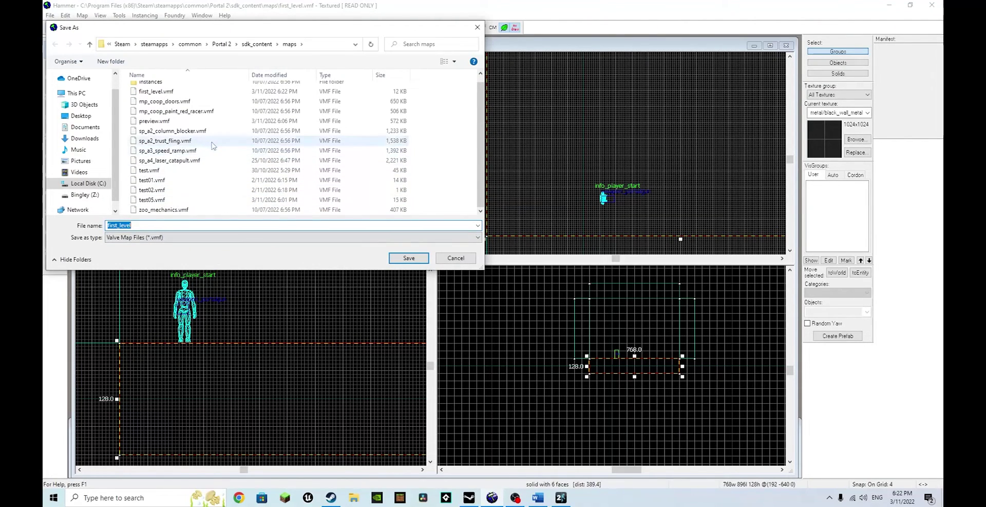
{"action": "scroll", "coordinate": [211, 135], "scroll_direction": "up", "scroll_amount": 1}
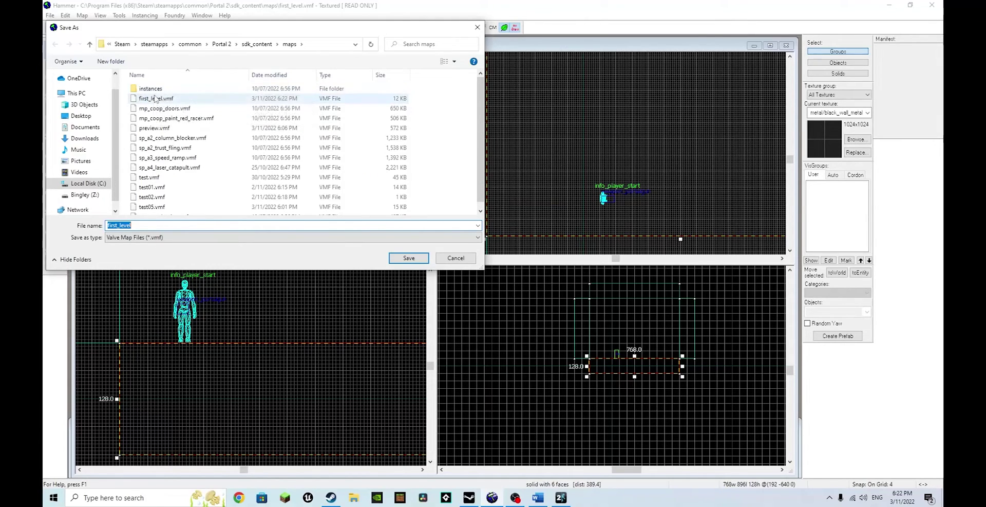
{"action": "double_click", "coordinate": [208, 93]}
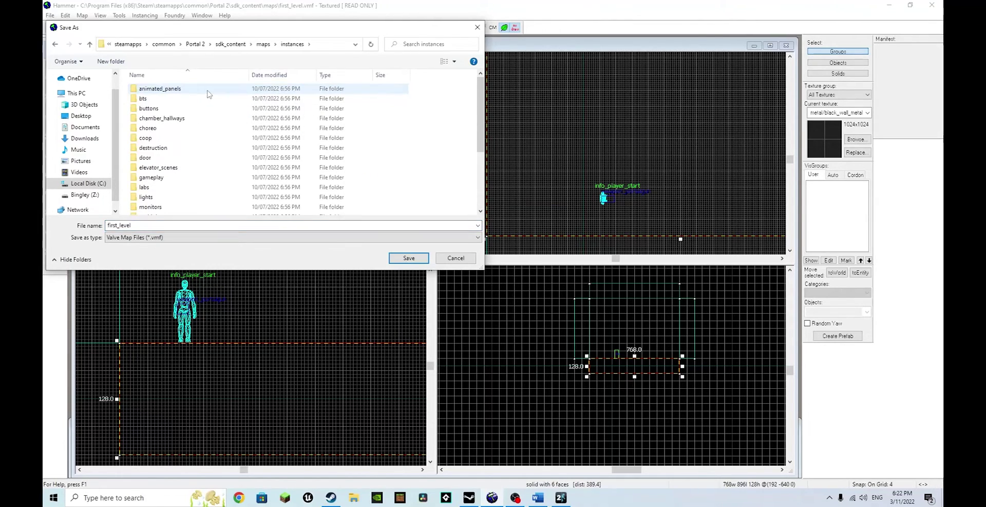
{"action": "scroll", "coordinate": [221, 149], "scroll_direction": "down", "scroll_amount": 3}
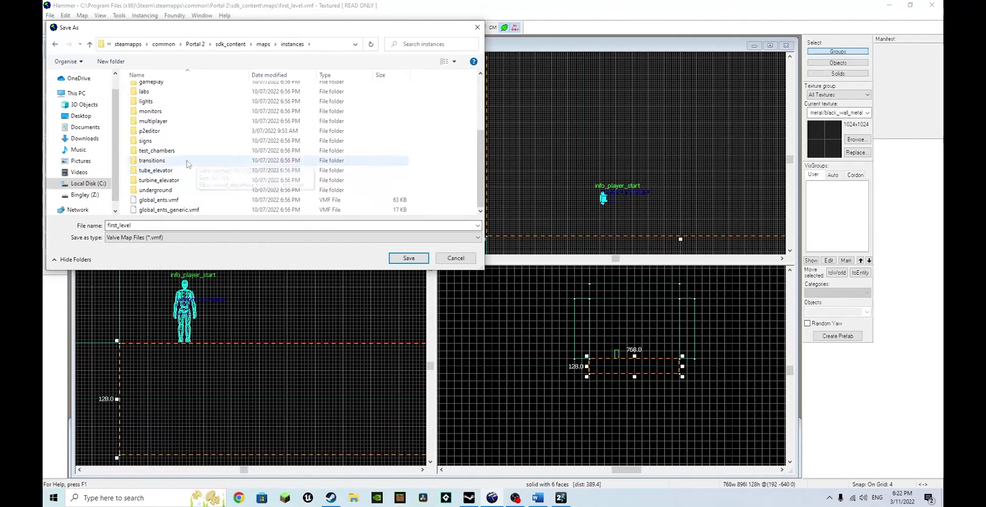
{"action": "scroll", "coordinate": [134, 144], "scroll_direction": "up", "scroll_amount": 3}
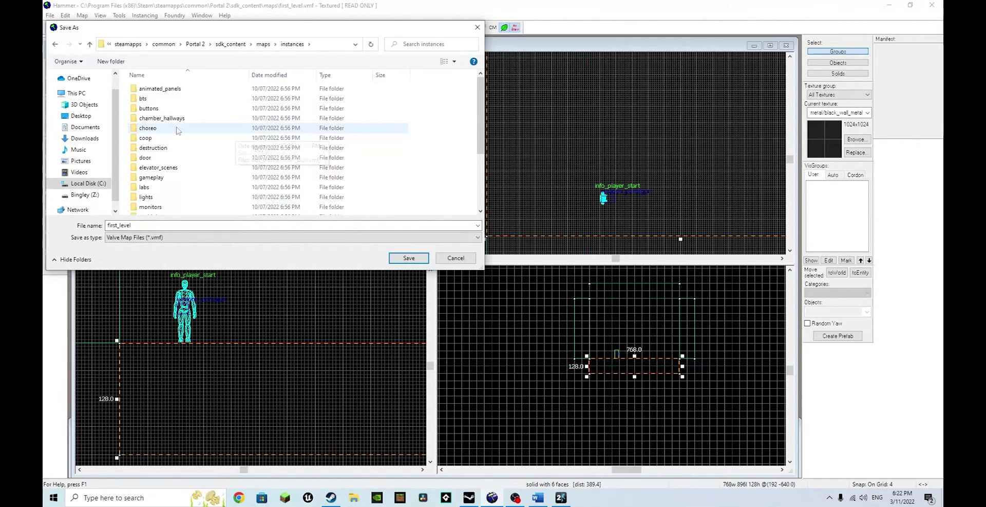
{"action": "double_click", "coordinate": [155, 118]}
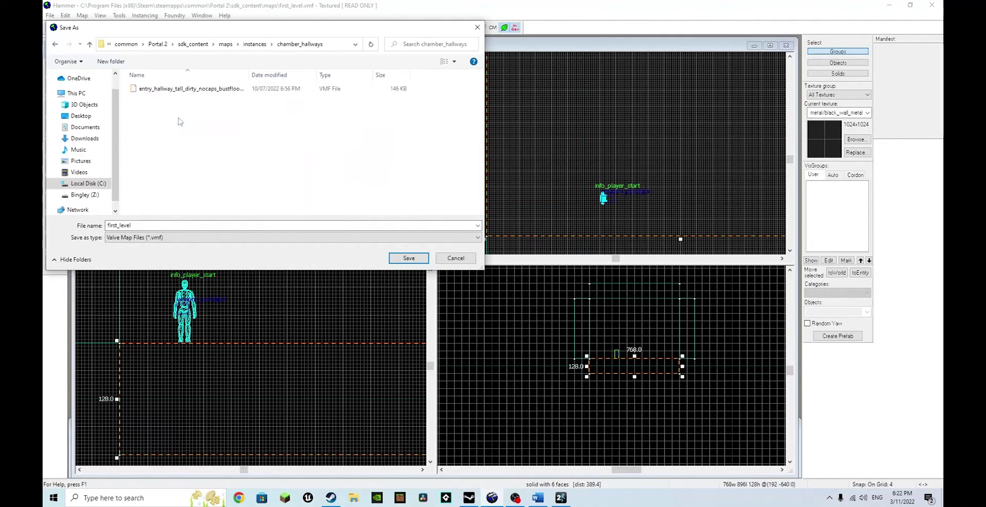
{"action": "left_click", "coordinate": [55, 45]}
{"action": "left_click", "coordinate": [456, 258]}
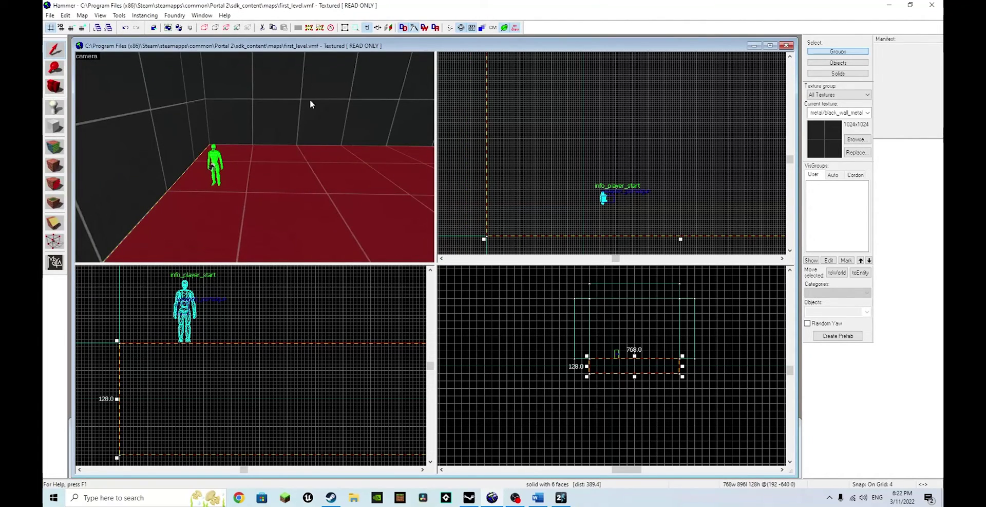
Look through the wall textures available in the texture browser
{"action": "key", "text": "z"}
{"action": "key", "text": "s"}
{"action": "key", "text": "z"}
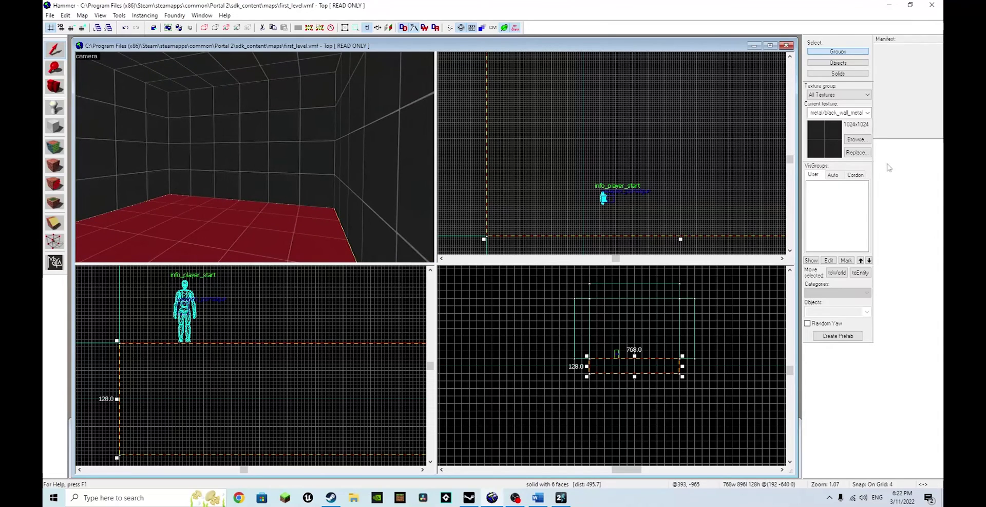
{"action": "left_click", "coordinate": [864, 144]}
{"action": "scroll", "coordinate": [636, 331], "scroll_direction": "down", "scroll_amount": 10}
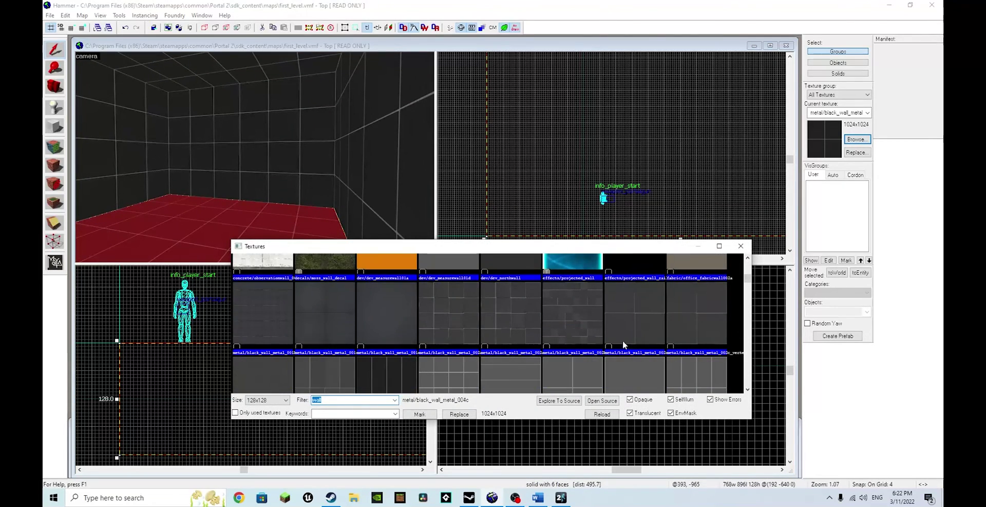
{"action": "left_click", "coordinate": [741, 245]}
Inspect the room's walls, ceiling, floor and player start from inside the 3D view
{"action": "key", "text": "z"}
{"action": "key", "text": "z"}
{"action": "left_click", "coordinate": [304, 111]}
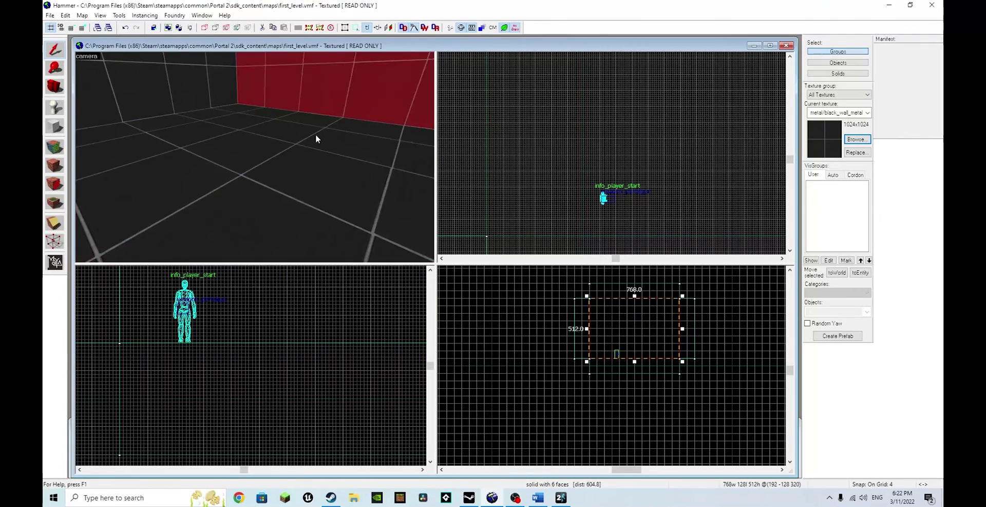
{"action": "key", "text": "z"}
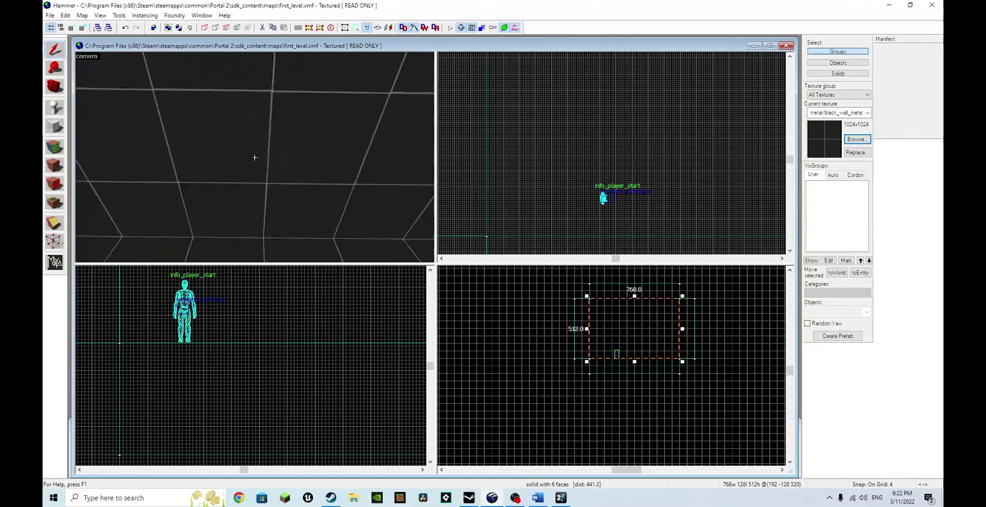
{"action": "key", "text": "z"}
{"action": "left_click", "coordinate": [170, 153]}
{"action": "key", "text": "z"}
{"action": "key", "text": "z"}
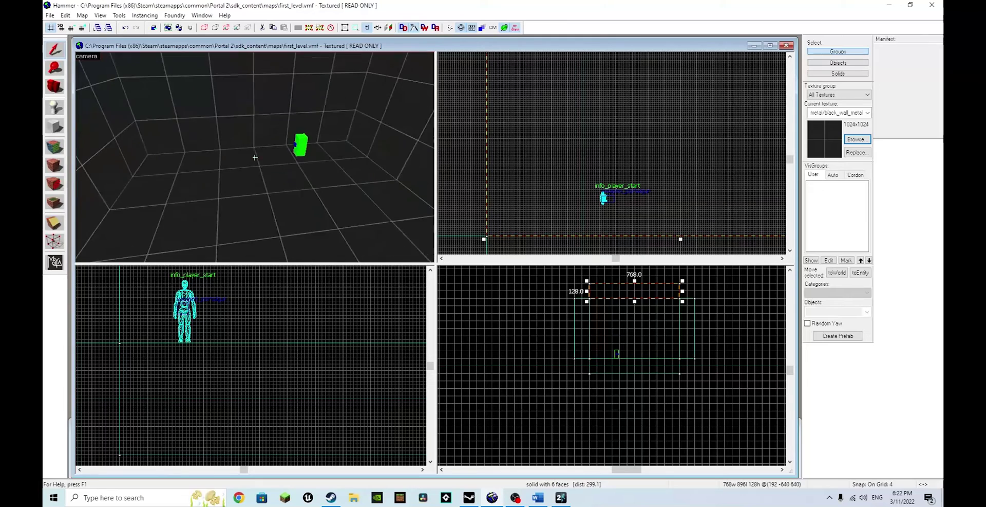
{"action": "left_click", "coordinate": [252, 164]}
{"action": "key", "text": "z"}
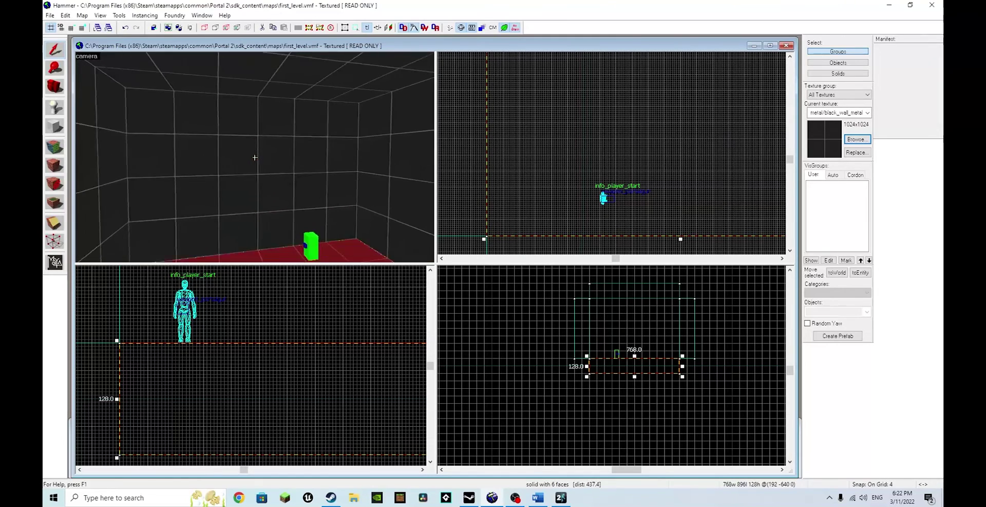
{"action": "key", "text": "w"}
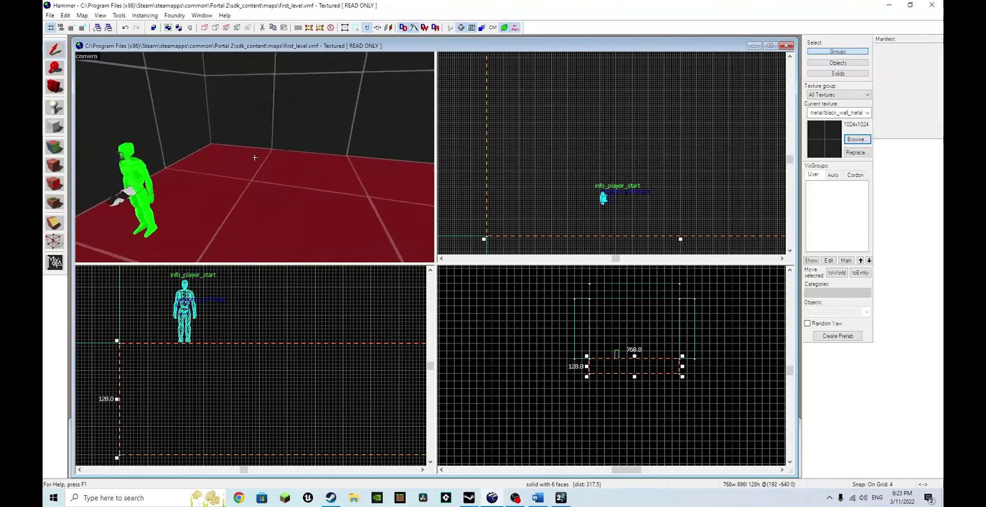
{"action": "key", "text": "s"}
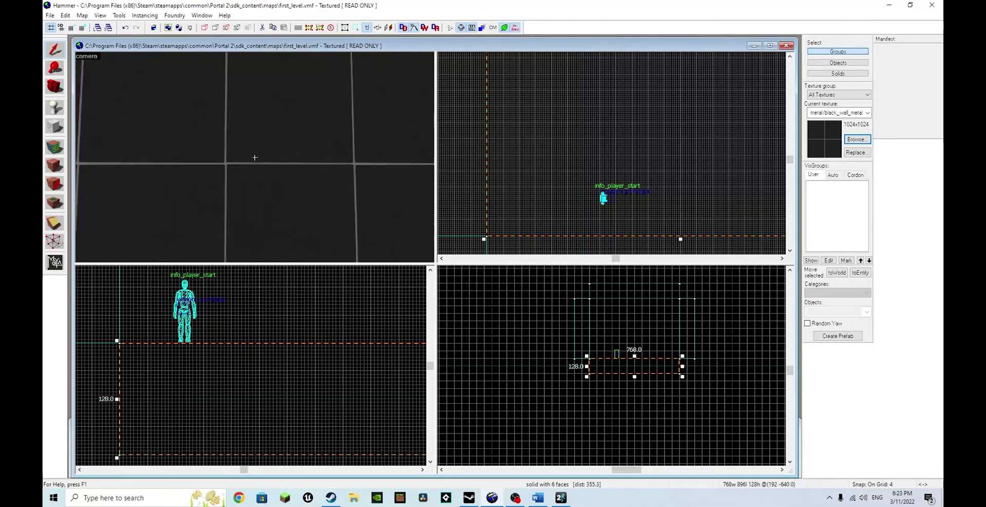
{"action": "key", "text": "w"}
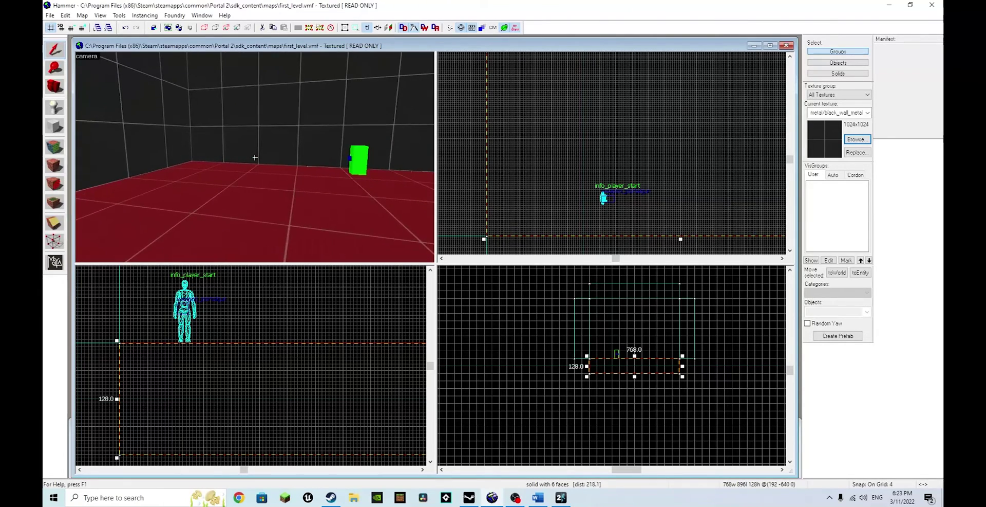
{"action": "key", "text": "z"}
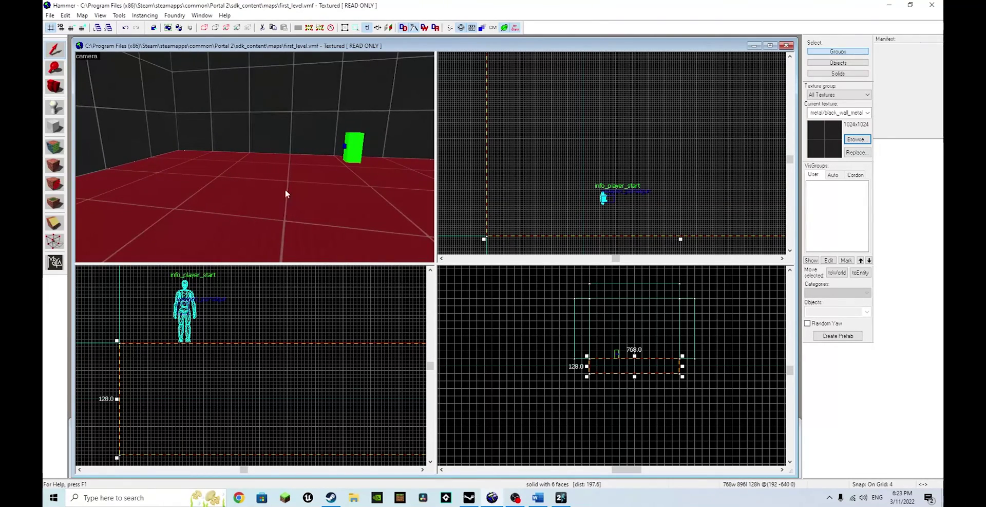
Select the side wall farther from the player start and examine its black metal surface in the 3D view
{"action": "key", "text": "z"}
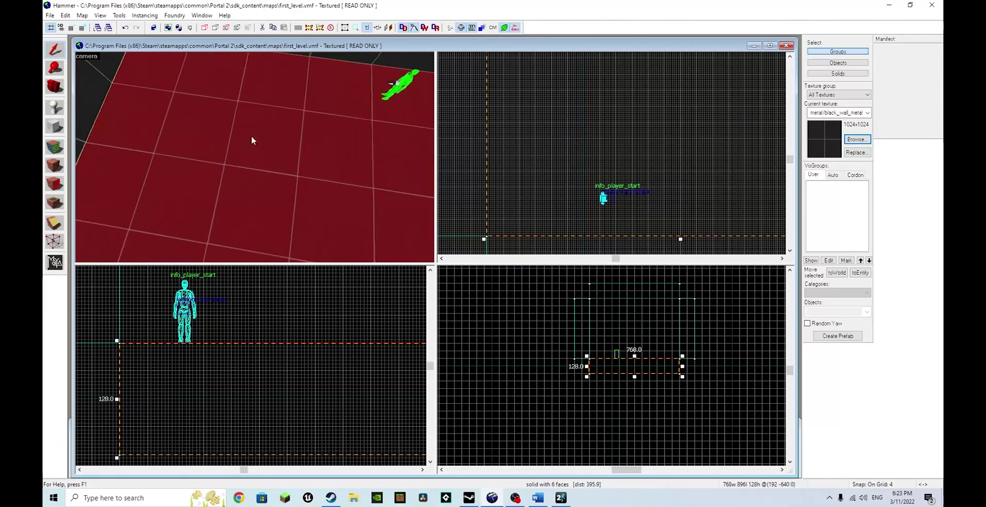
{"action": "key", "text": "z"}
{"action": "left_click", "coordinate": [235, 149]}
{"action": "key", "text": "z"}
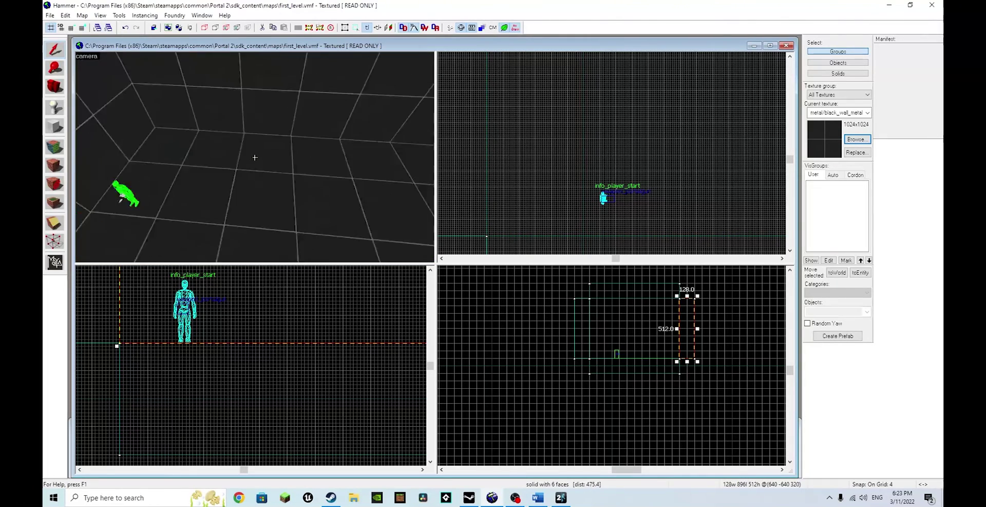
{"action": "key", "text": "w"}
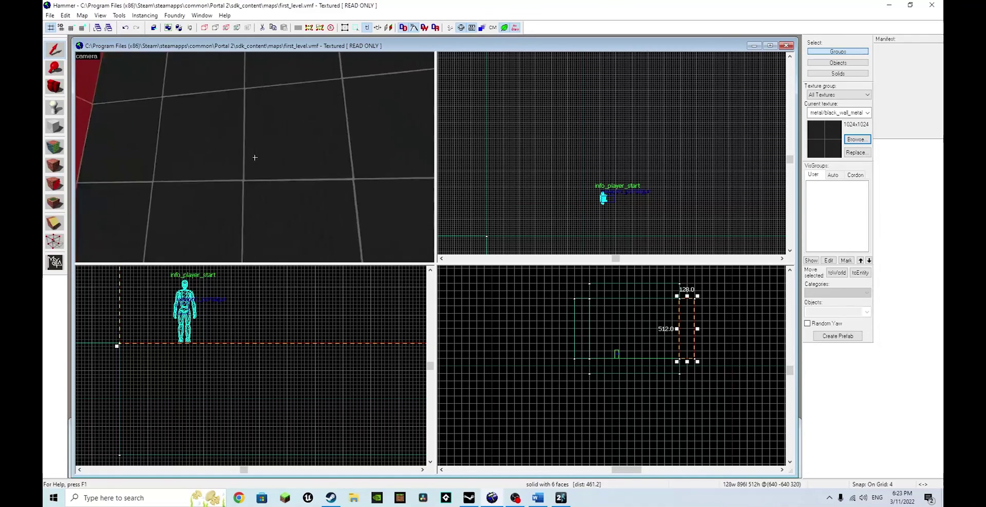
{"action": "key", "text": "z"}
{"action": "scroll", "coordinate": [202, 134], "scroll_direction": "down", "scroll_amount": 1}
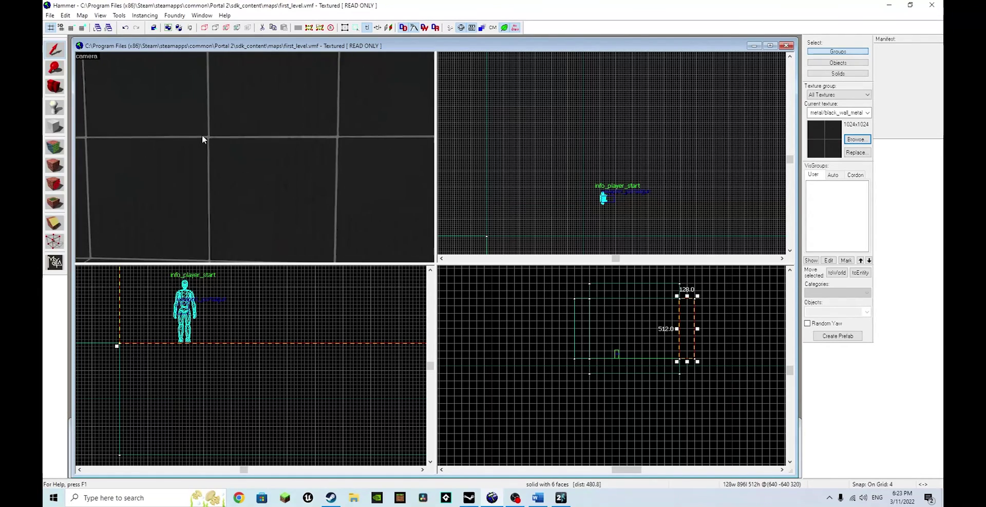
{"action": "key", "text": "z"}
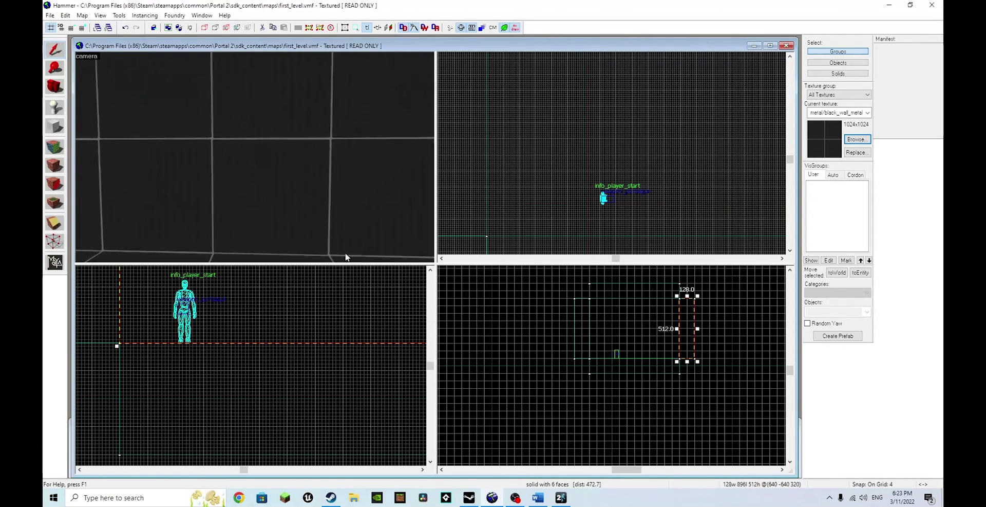
{"action": "key", "text": "z"}
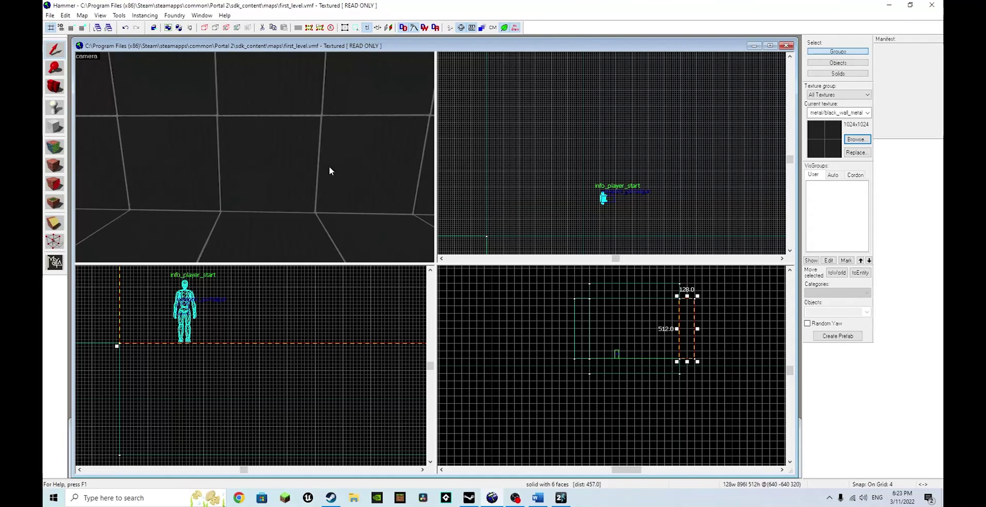
{"action": "key", "text": "z"}
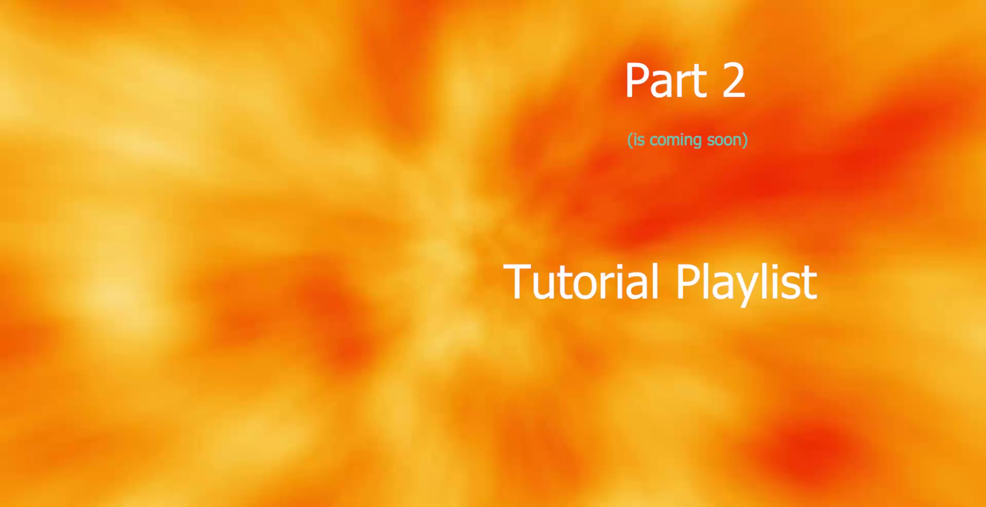